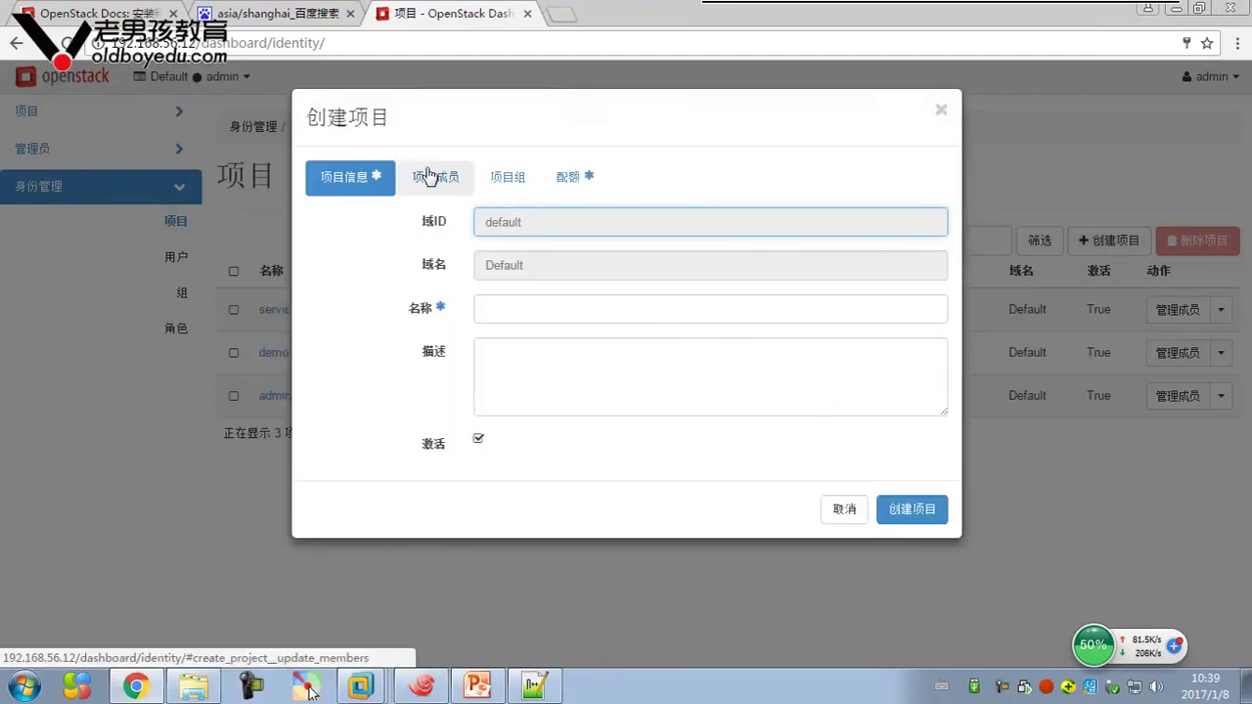
Check the new project's members, groups and default quotas (20 VCPUs, 10 instances, 51200 MB RAM), then close the form
{"action": "left_click", "coordinate": [430, 176]}
{"action": "left_click", "coordinate": [508, 186]}
{"action": "left_click", "coordinate": [571, 180]}
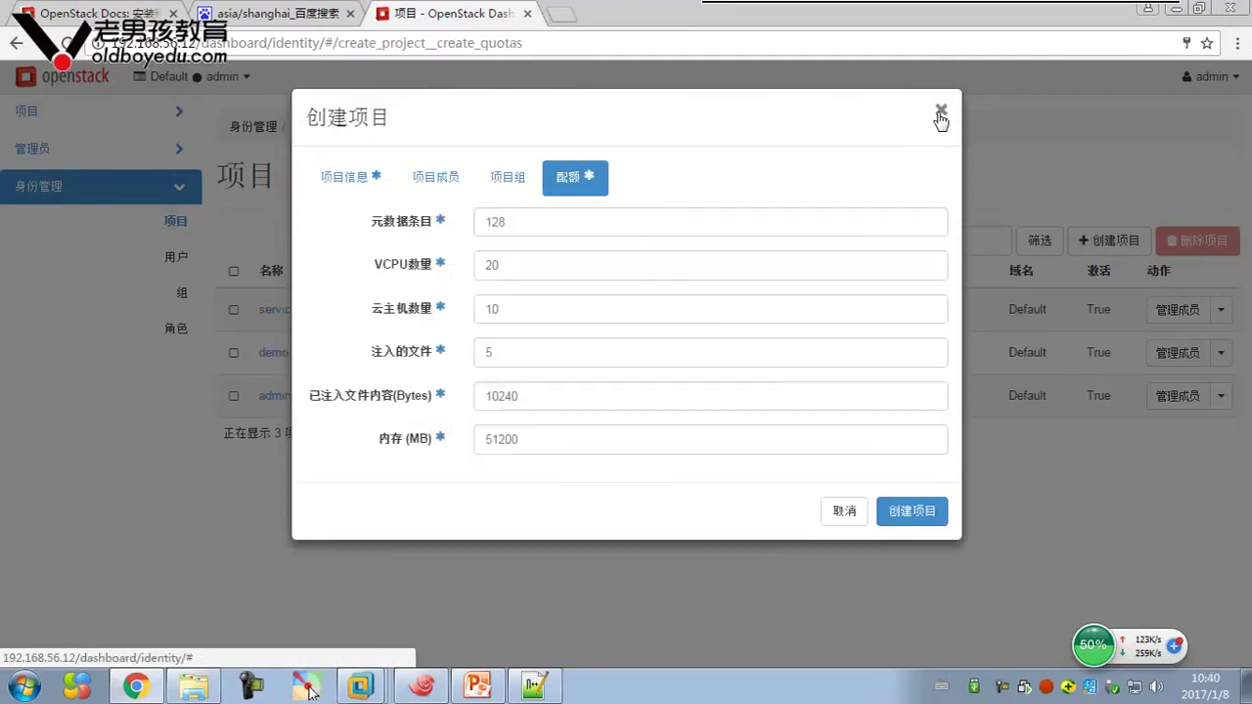
{"action": "left_click", "coordinate": [941, 109]}
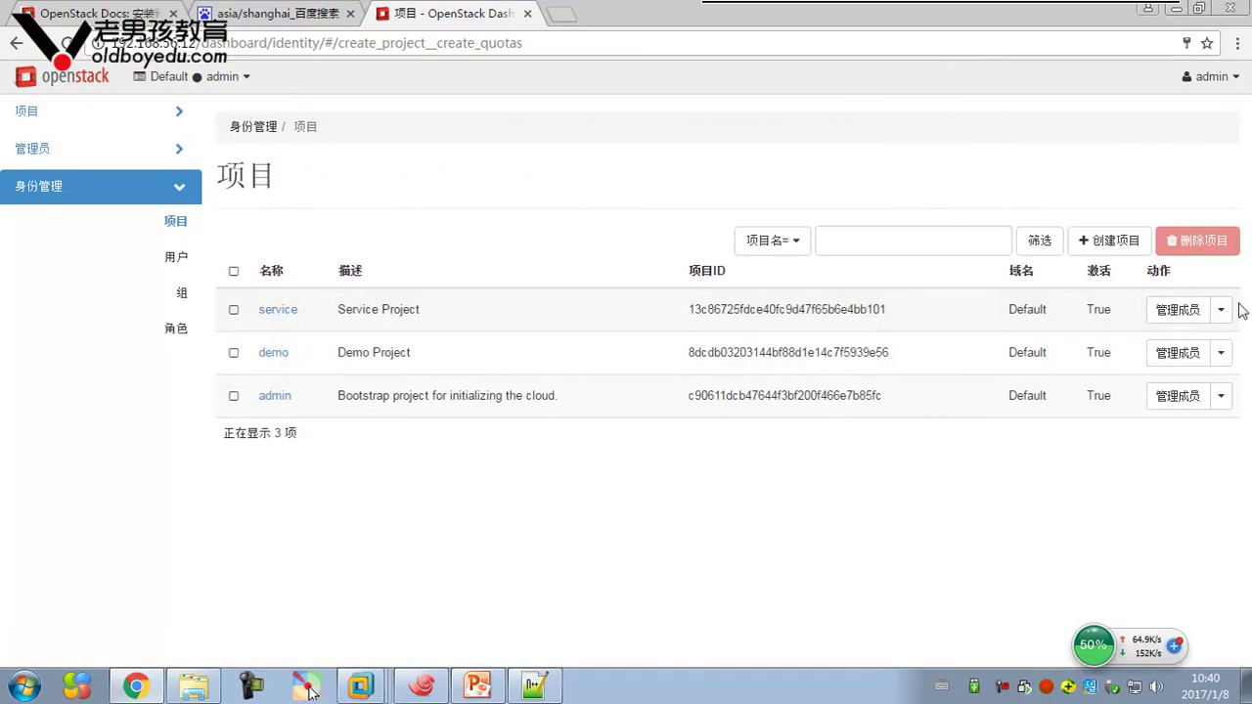
Inspect the service and demo projects' members and groups without saving any changes
{"action": "left_click", "coordinate": [1178, 311]}
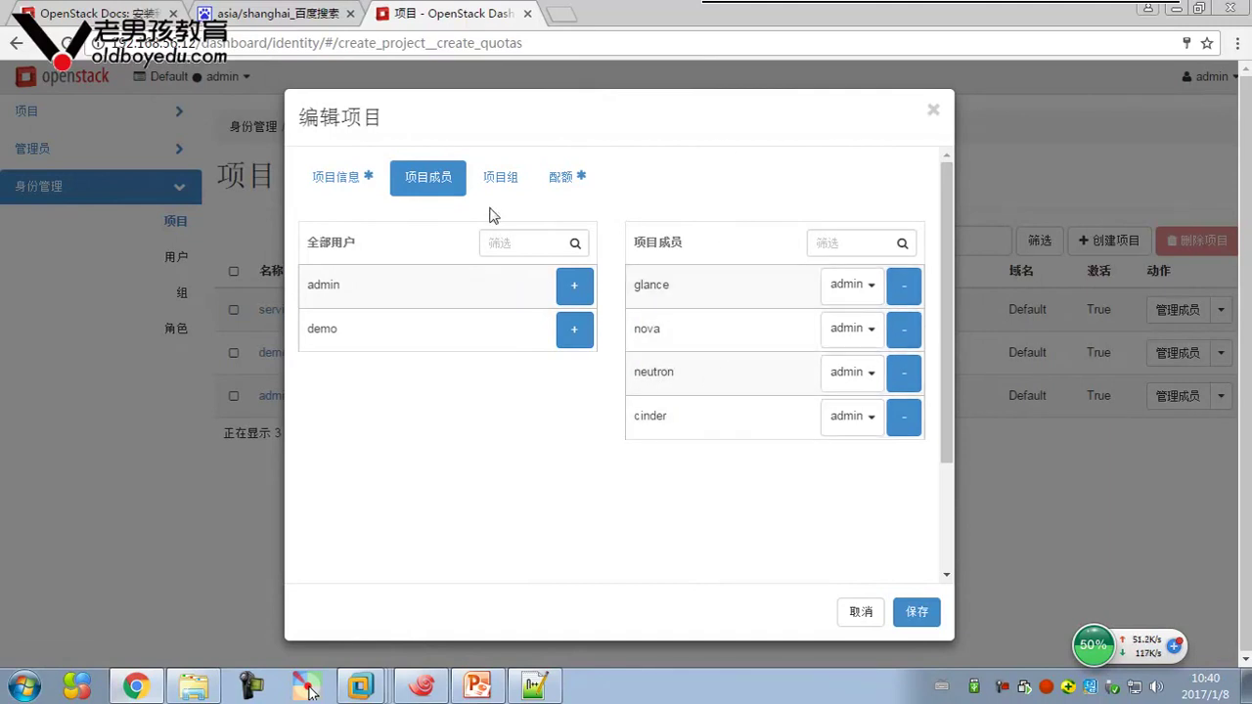
{"action": "left_click", "coordinate": [509, 184]}
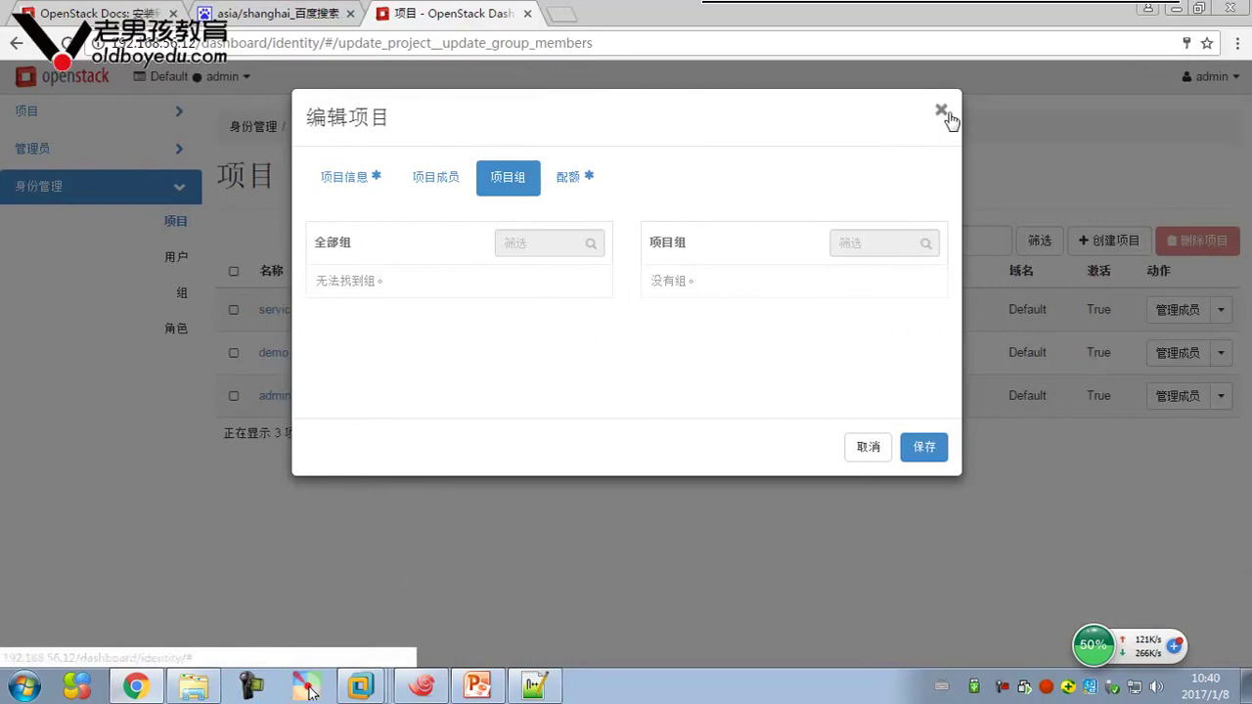
{"action": "left_click", "coordinate": [941, 111]}
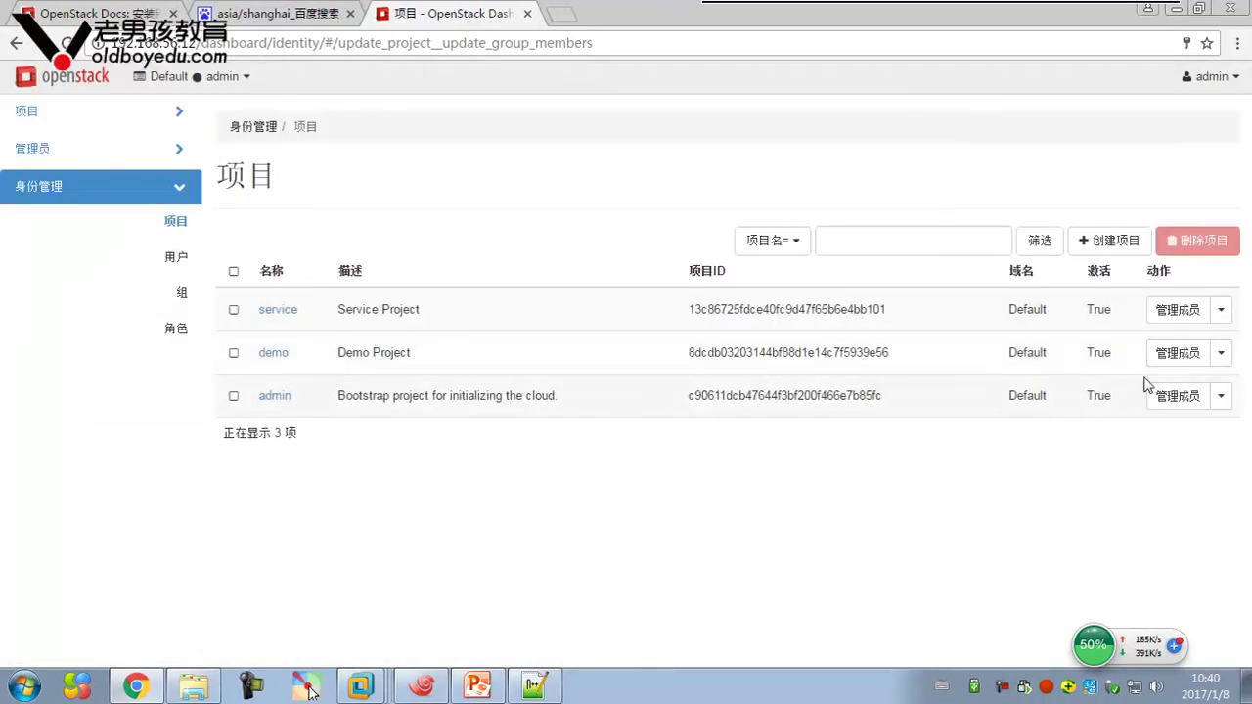
{"action": "left_click", "coordinate": [1177, 354]}
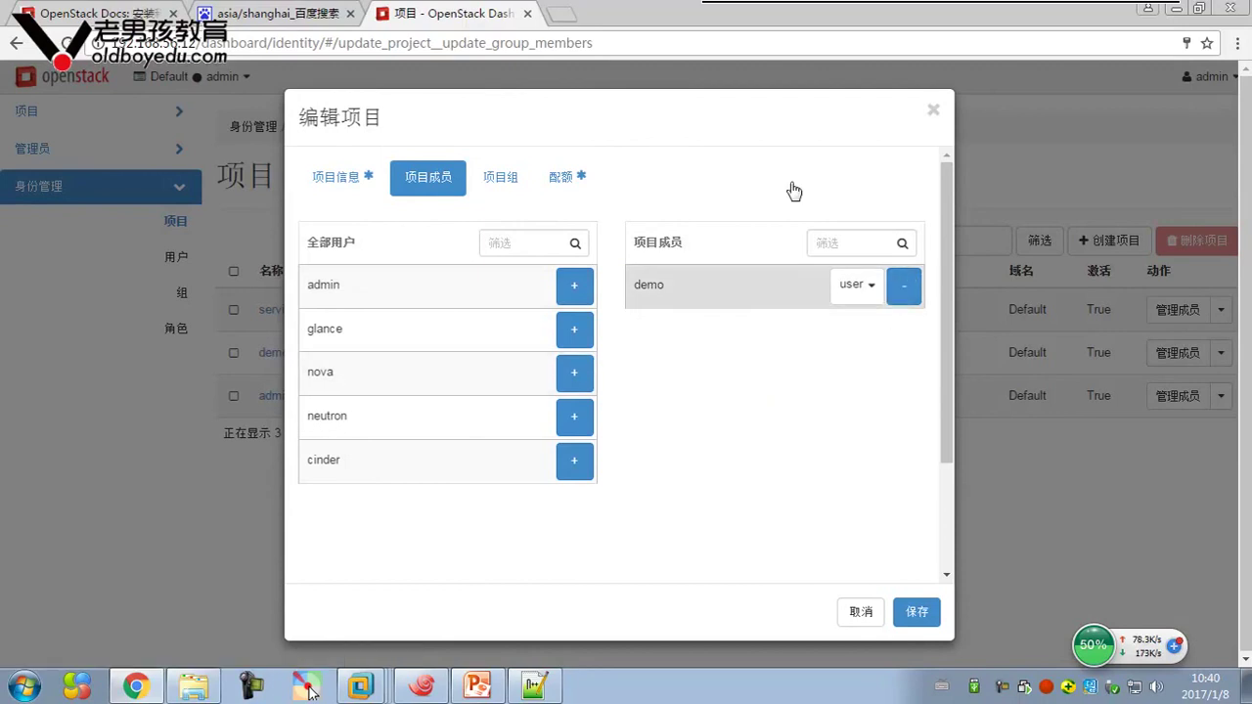
{"action": "left_click", "coordinate": [934, 110]}
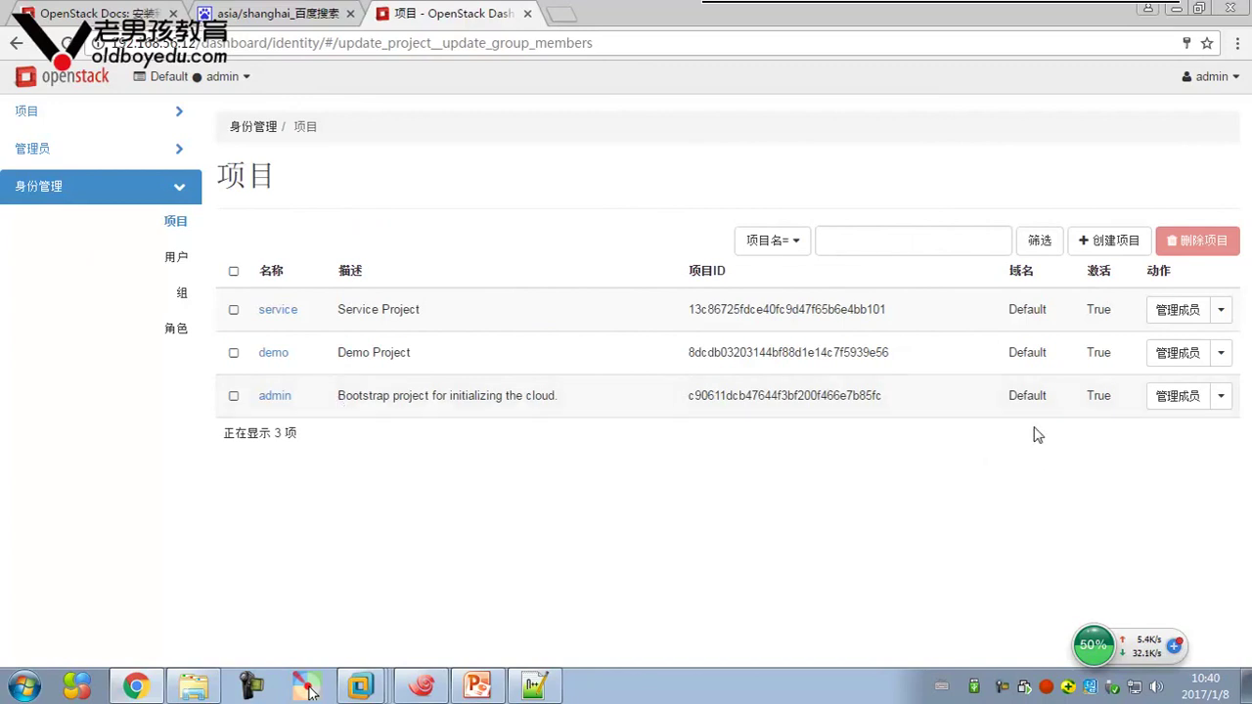
Review the admin project's info, members and groups, then list the six users
{"action": "left_click", "coordinate": [1172, 396]}
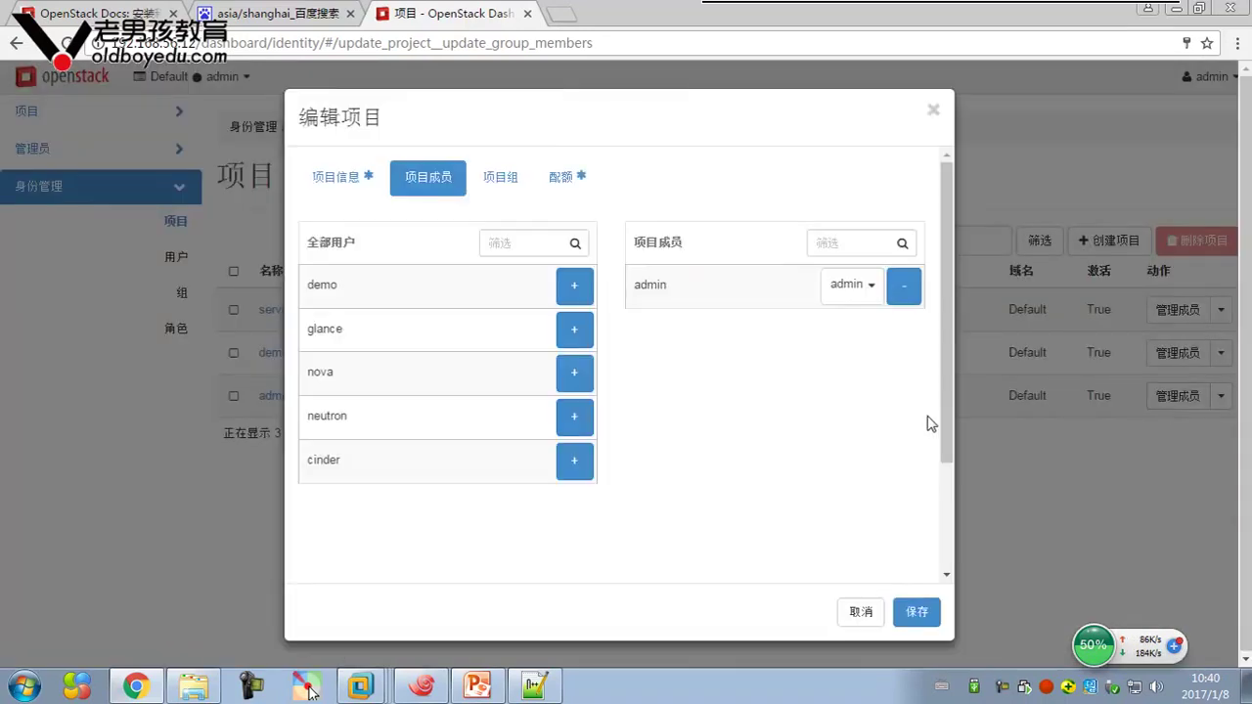
{"action": "left_click", "coordinate": [520, 182]}
{"action": "left_click", "coordinate": [363, 179]}
{"action": "left_click", "coordinate": [435, 179]}
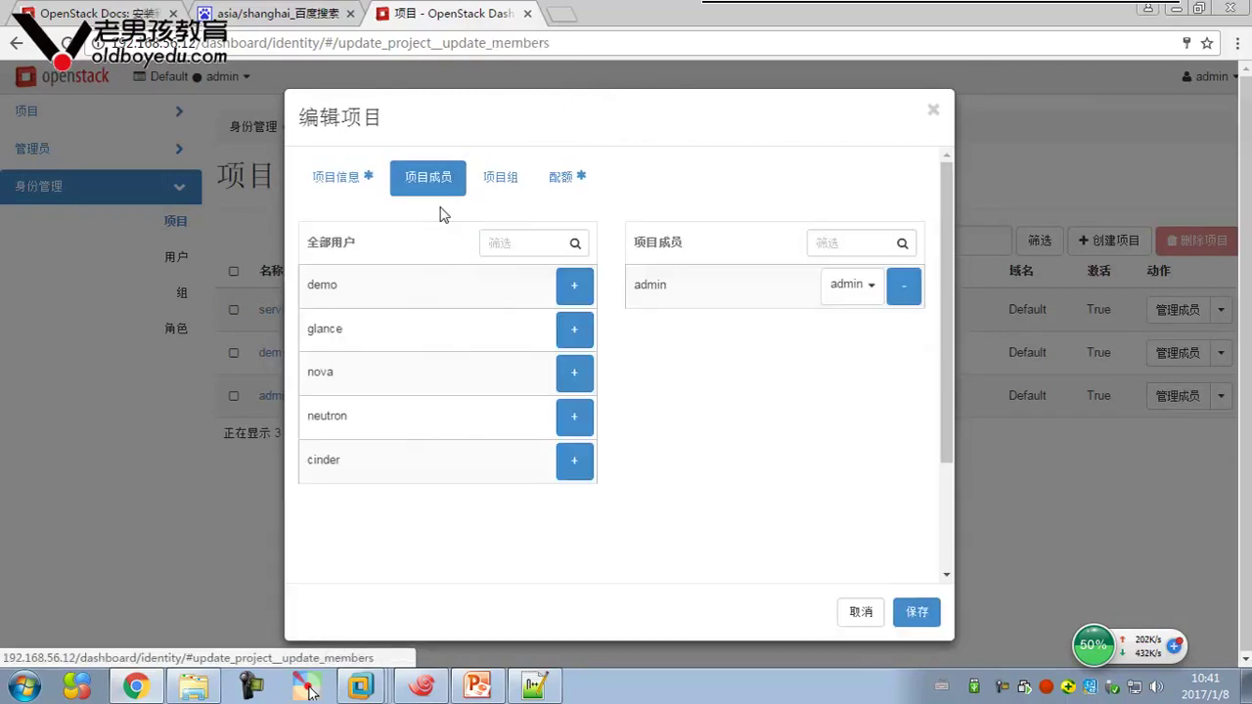
{"action": "left_click", "coordinate": [933, 111]}
{"action": "left_click", "coordinate": [182, 257]}
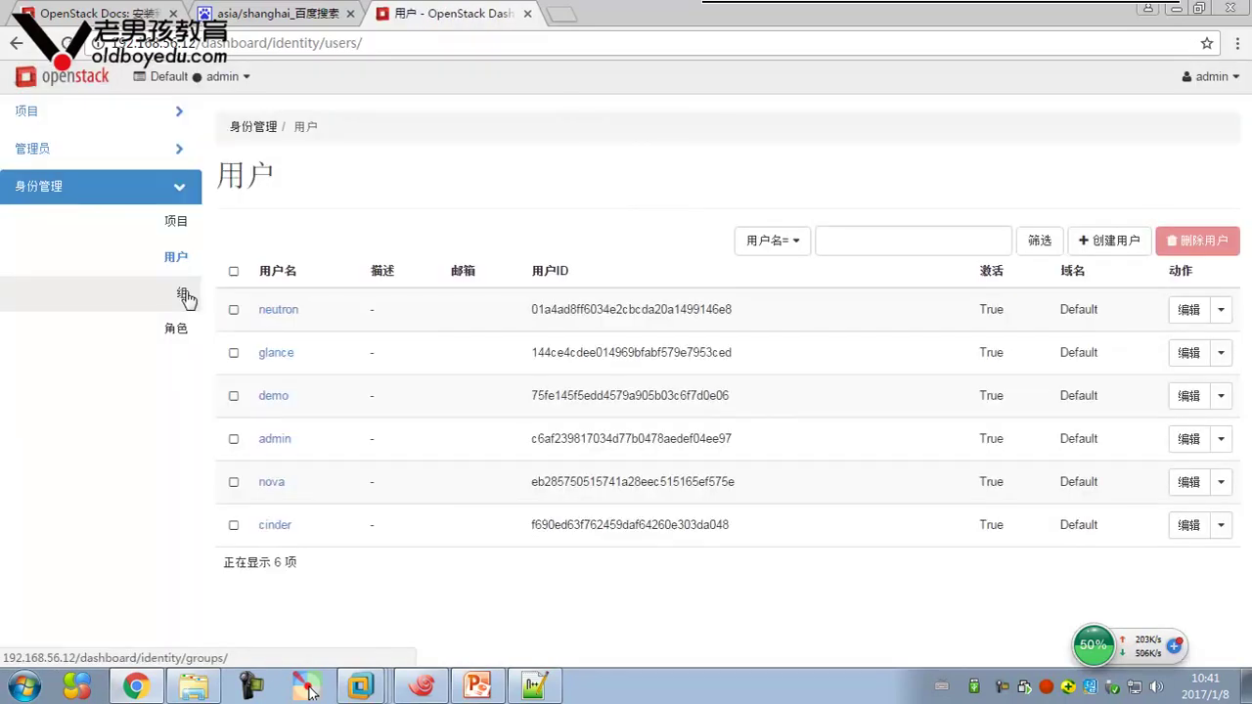
Confirm no groups exist, then open the roles list and cancel creating a new role
{"action": "left_click", "coordinate": [184, 293]}
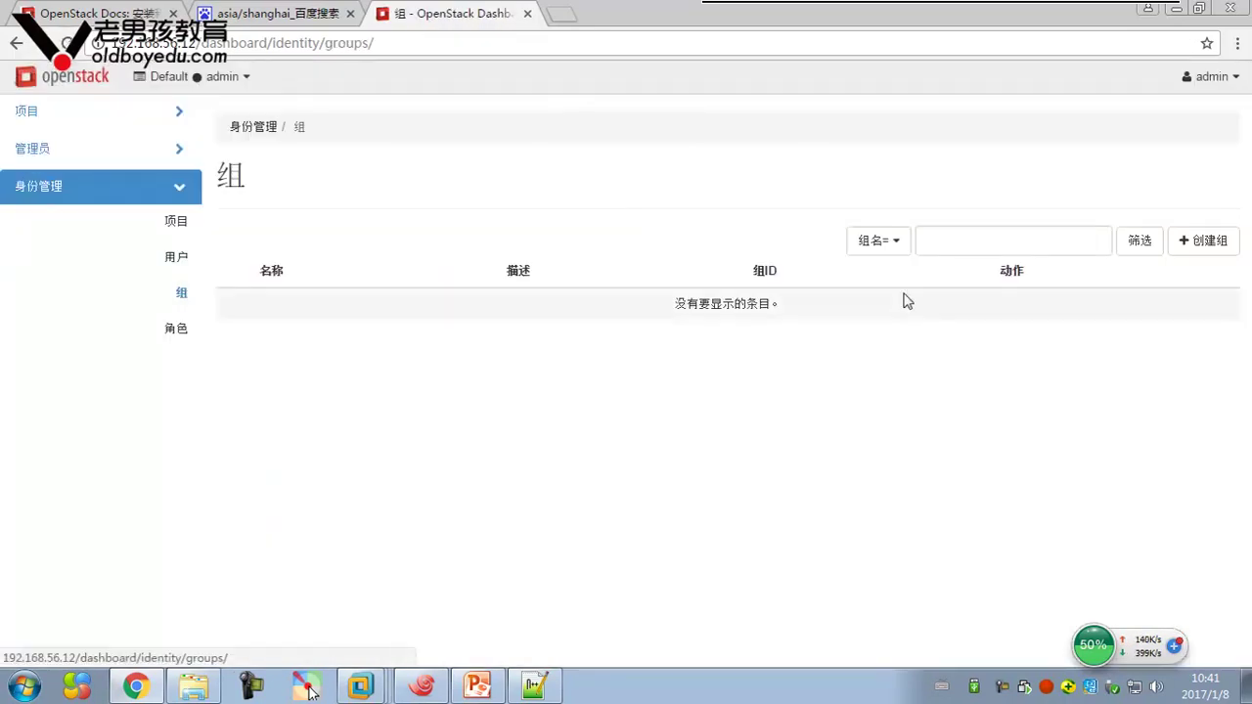
{"action": "left_click", "coordinate": [171, 332]}
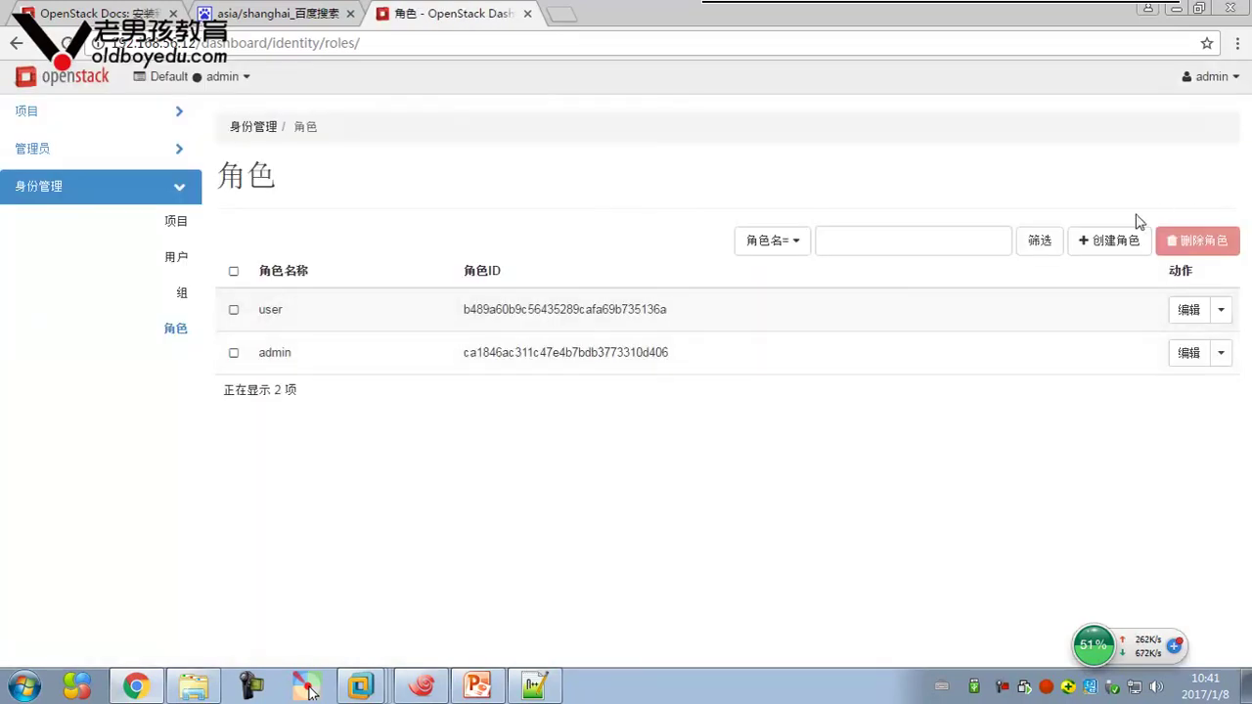
{"action": "left_click", "coordinate": [1115, 240]}
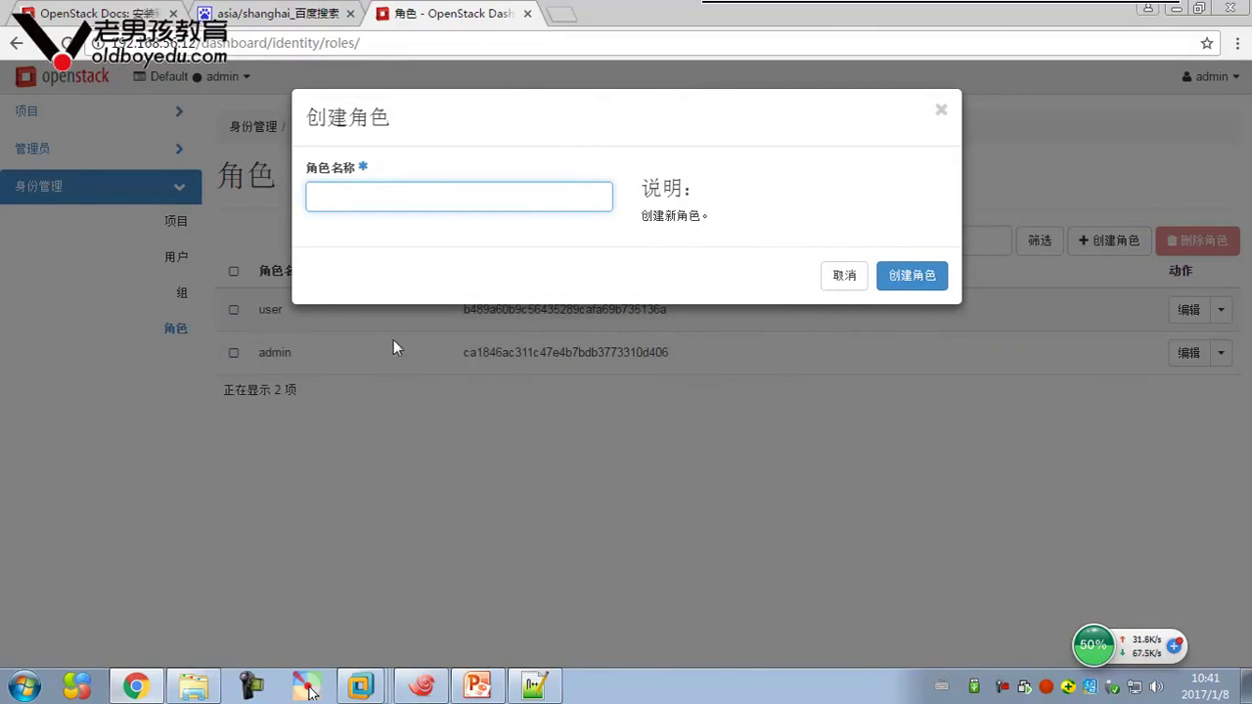
{"action": "left_click", "coordinate": [846, 277]}
Open the admin and user roles for editing and close both unchanged
{"action": "left_click", "coordinate": [1188, 352]}
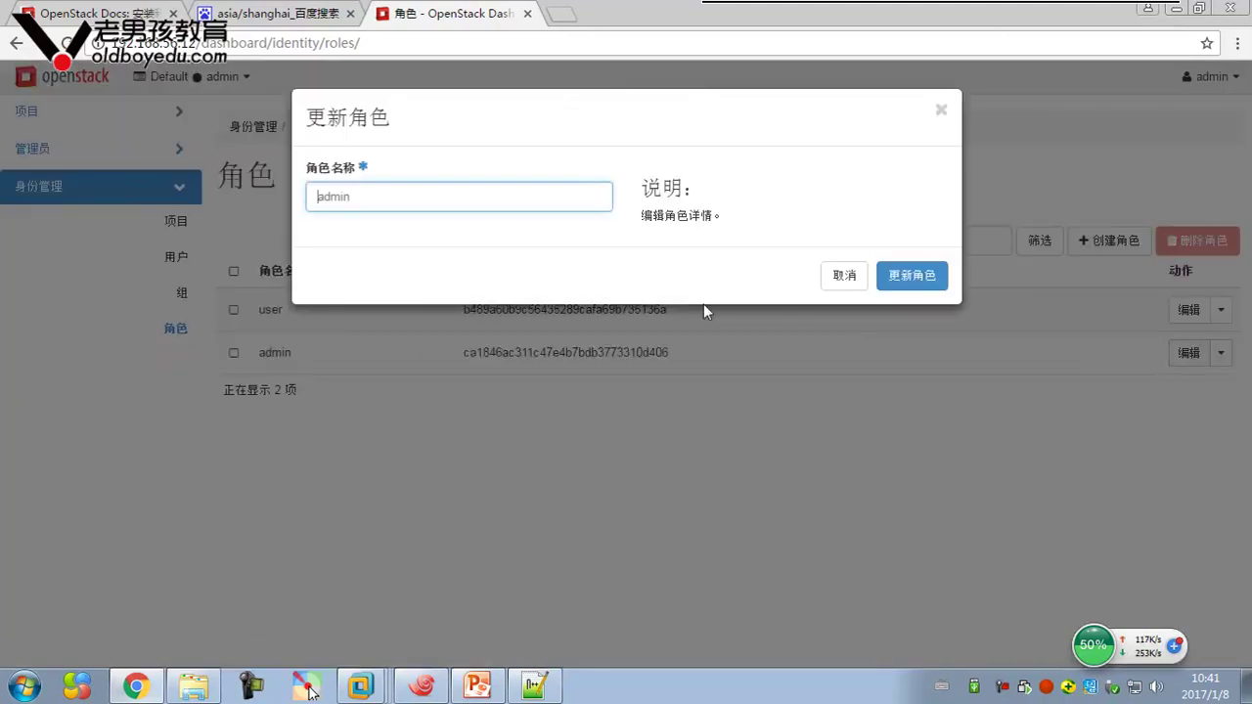
{"action": "left_click", "coordinate": [844, 277]}
{"action": "left_click", "coordinate": [1188, 310]}
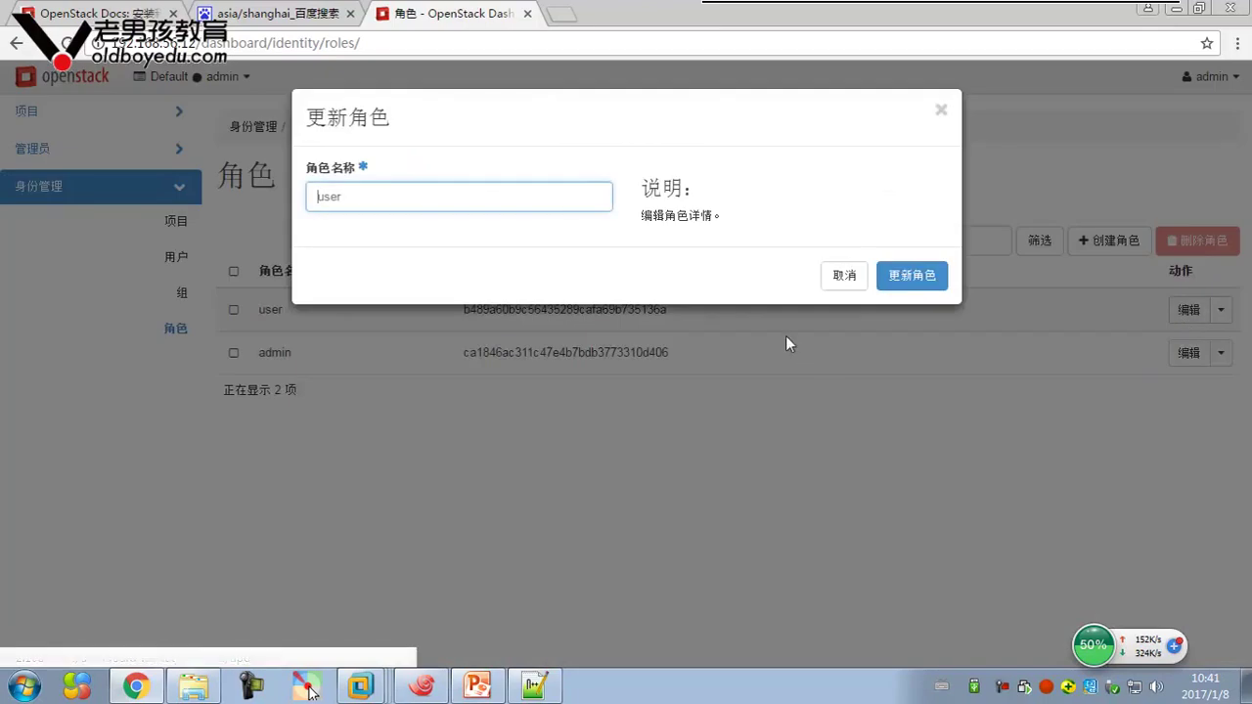
{"action": "left_click", "coordinate": [848, 282]}
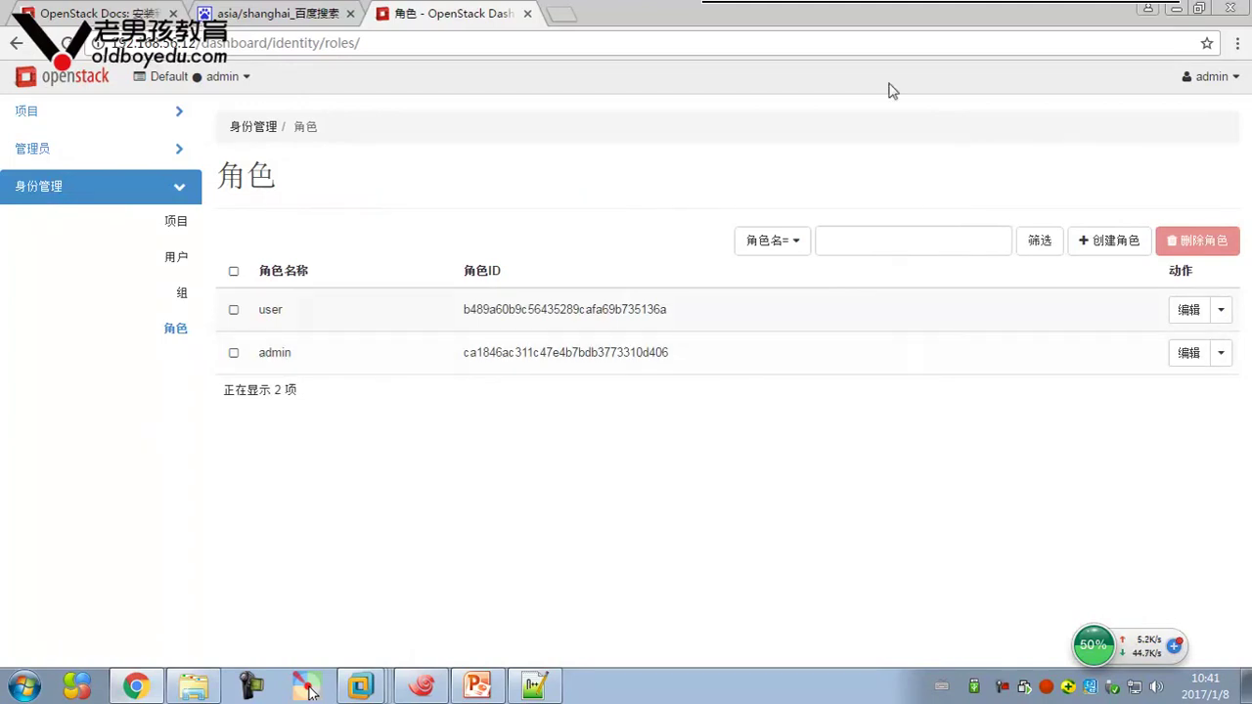
{"action": "left_click", "coordinate": [164, 117]}
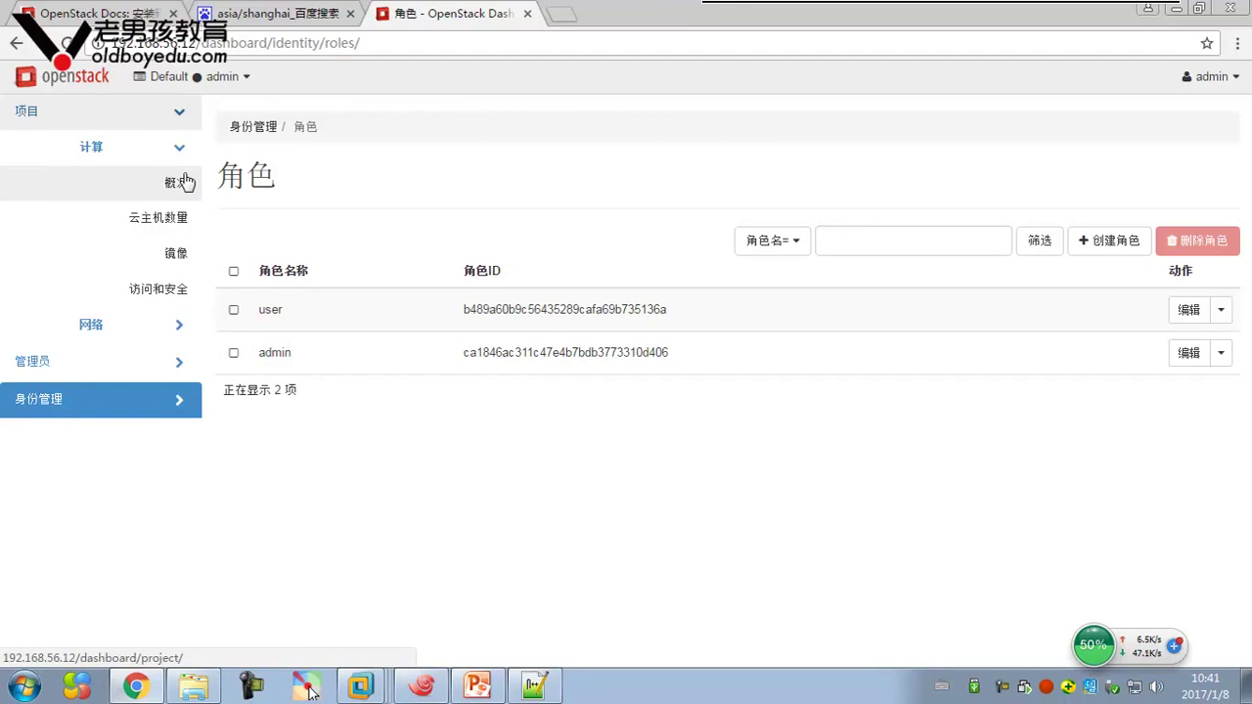
Review the project overview, the empty instance list and the public cirros image
{"action": "left_click", "coordinate": [169, 179]}
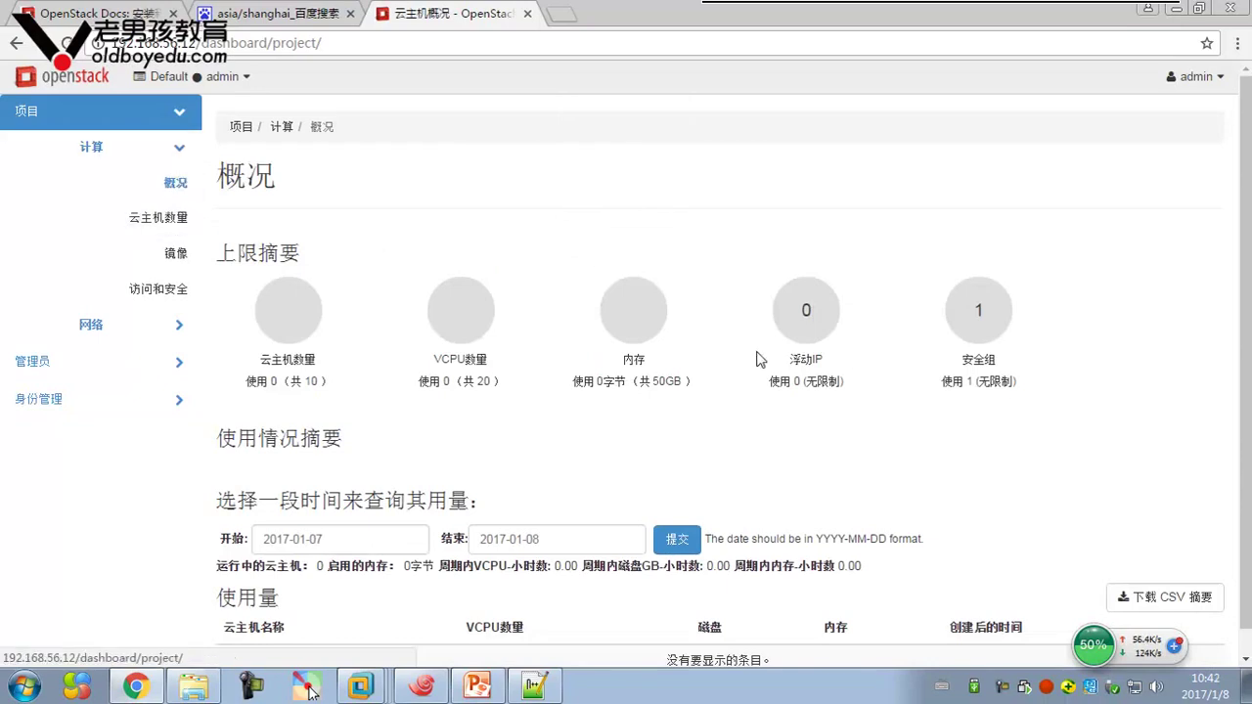
{"action": "left_click", "coordinate": [167, 217]}
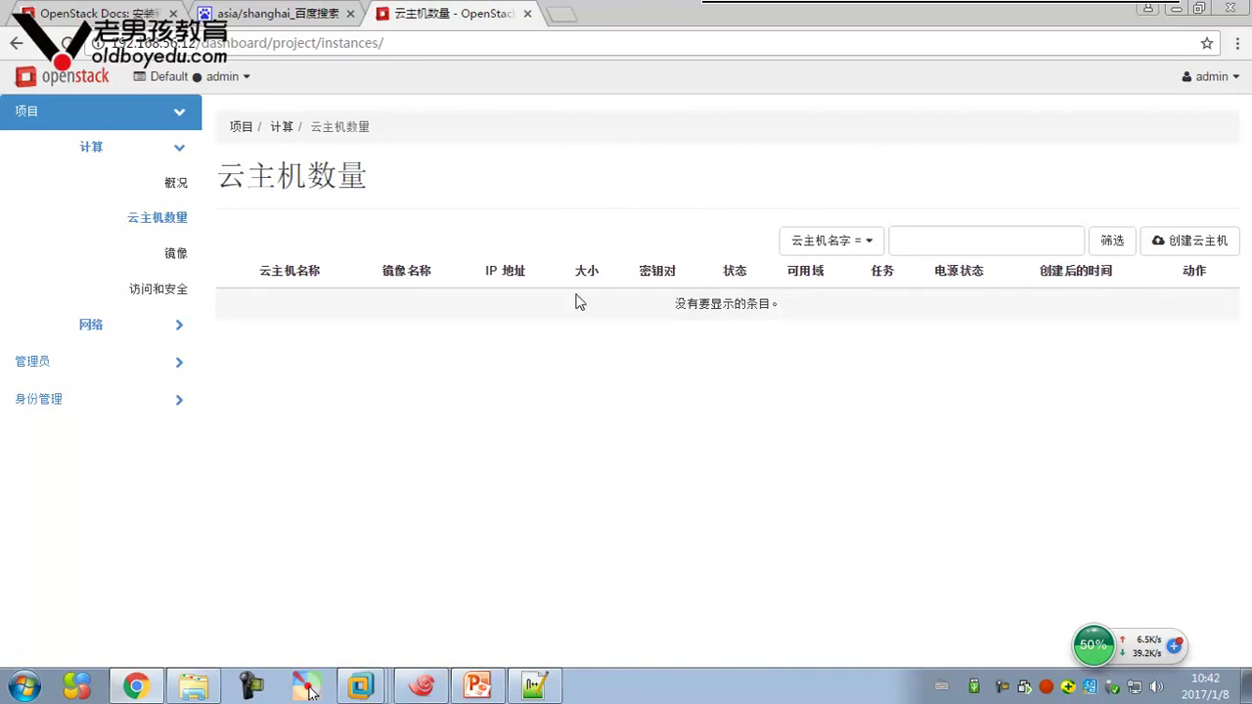
{"action": "left_click", "coordinate": [174, 252]}
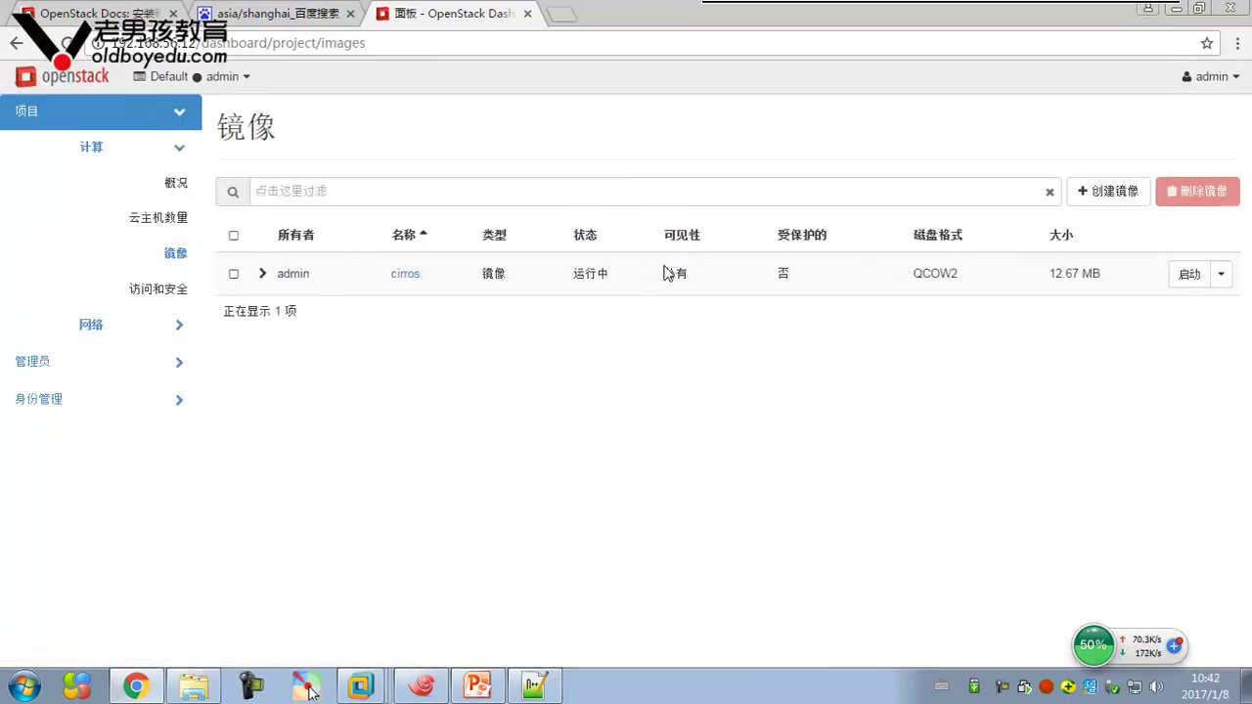
{"action": "left_click_drag", "start_coordinate": [683, 270], "coordinate": [693, 272]}
Confirm there are no key pairs and only the default security group, then view the network topology
{"action": "left_click", "coordinate": [171, 291]}
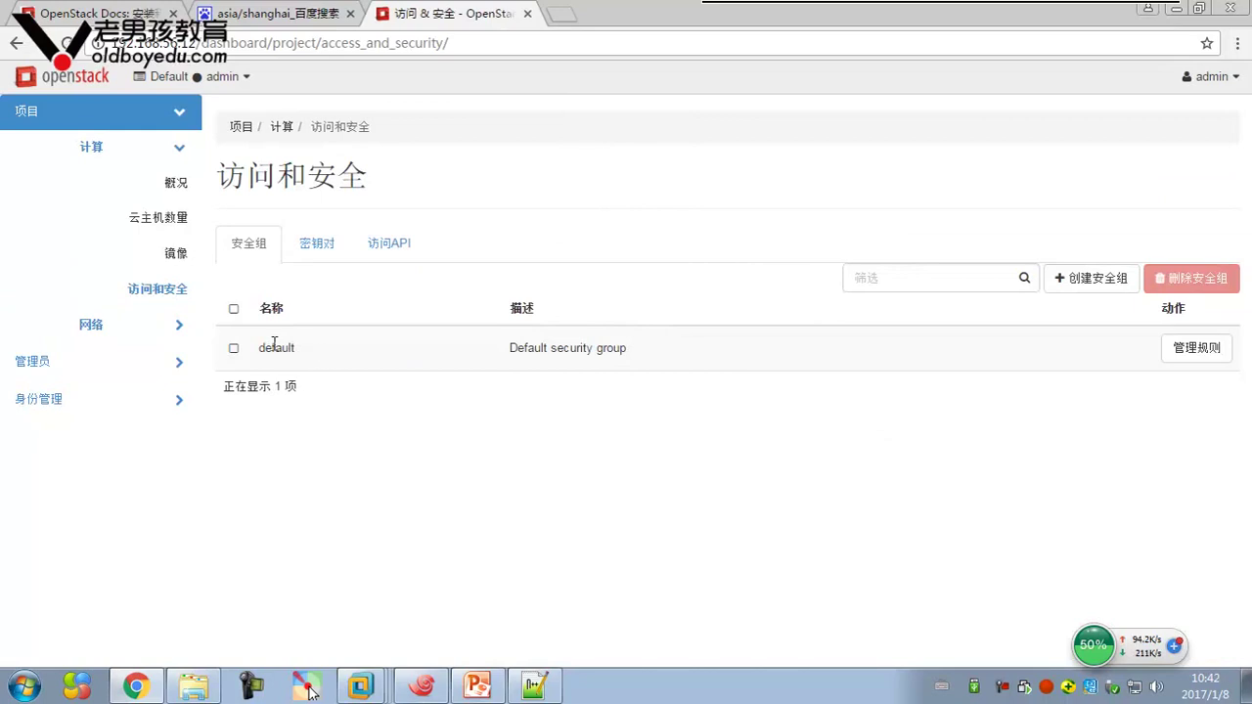
{"action": "left_click", "coordinate": [316, 243]}
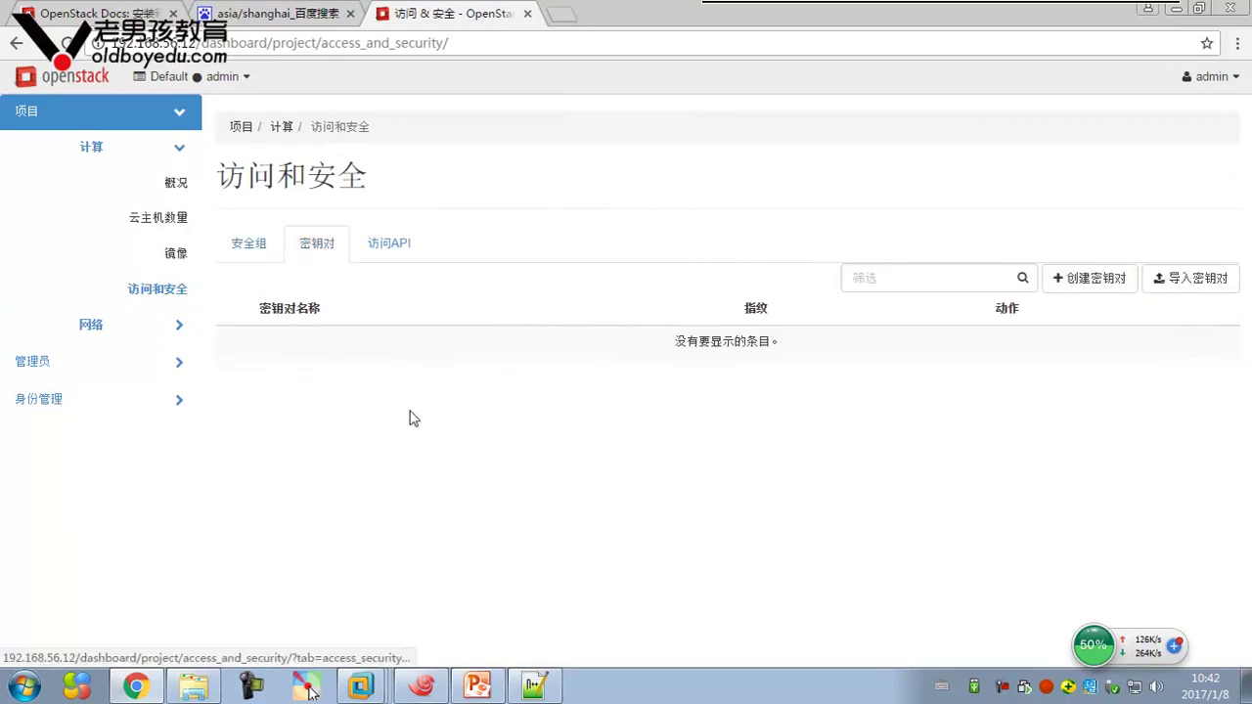
{"action": "left_click", "coordinate": [265, 256]}
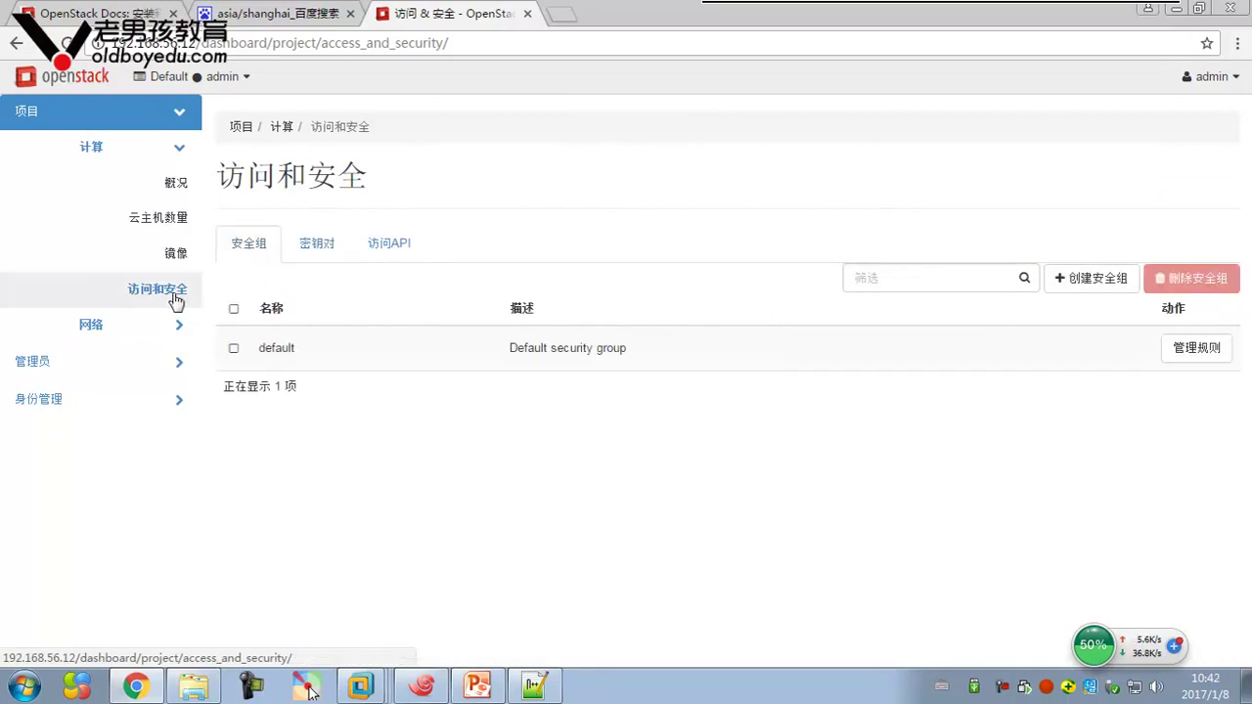
{"action": "left_click", "coordinate": [161, 334]}
{"action": "left_click", "coordinate": [164, 217]}
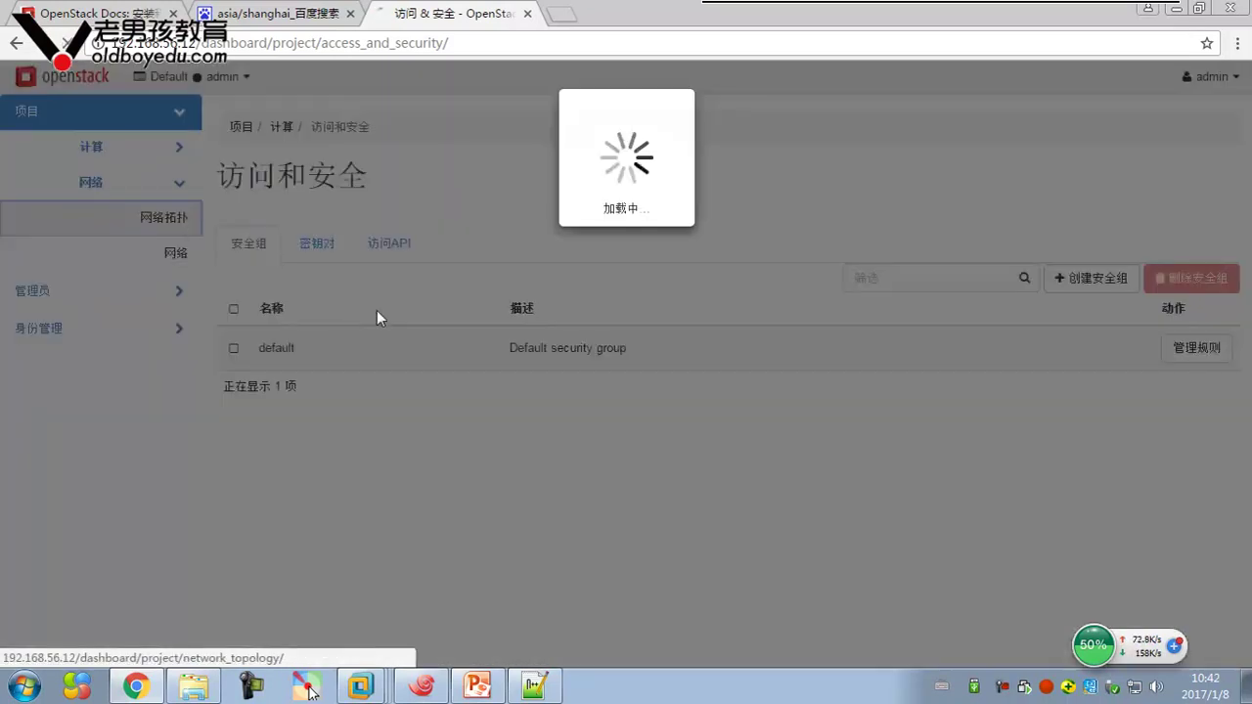
Open the networks list and note the public network's Shared value is True
{"action": "scroll", "coordinate": [814, 447], "scroll_direction": "down", "scroll_amount": 2}
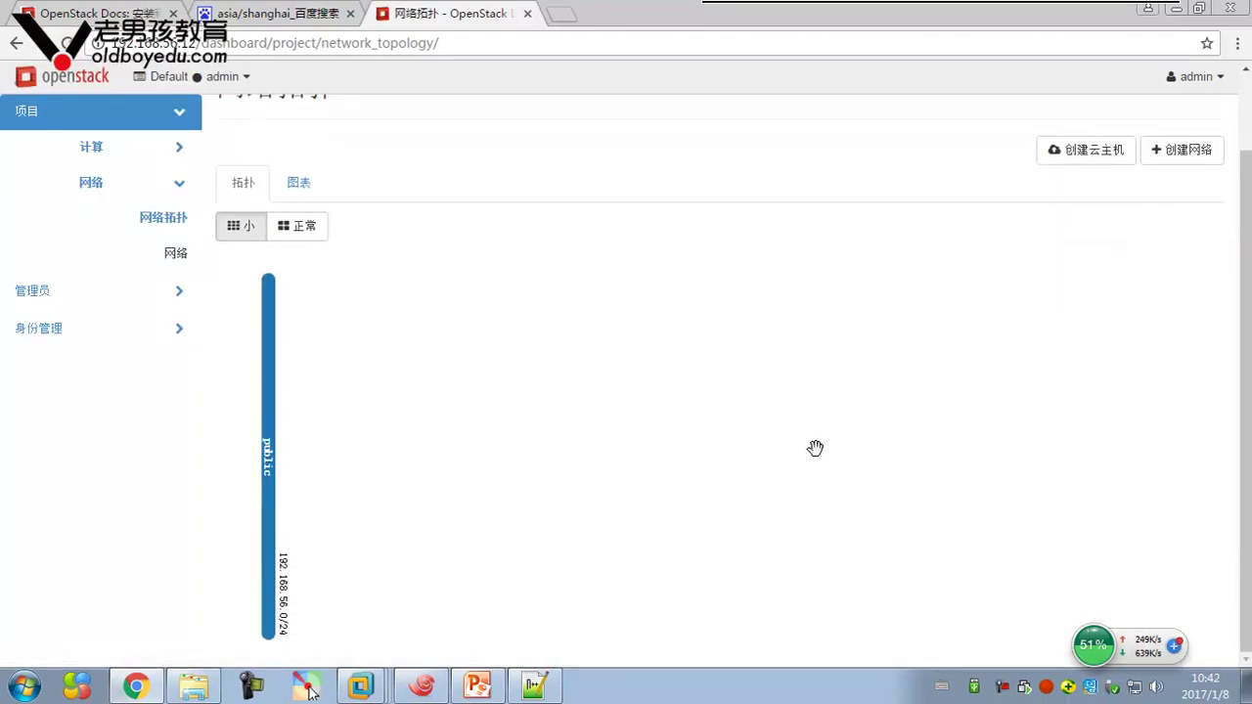
{"action": "scroll", "coordinate": [338, 424], "scroll_direction": "up", "scroll_amount": 2}
{"action": "left_click", "coordinate": [175, 252]}
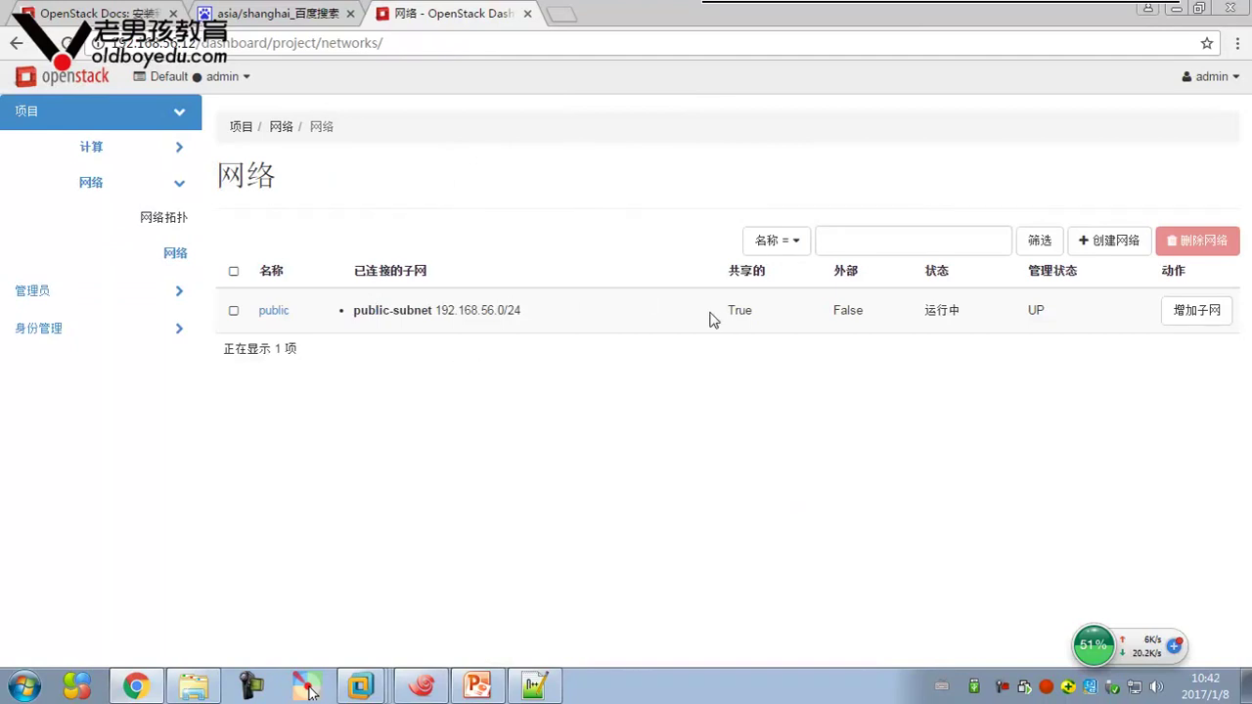
{"action": "left_click_drag", "start_coordinate": [729, 310], "coordinate": [755, 310]}
{"action": "left_click", "coordinate": [733, 388]}
Review the public network's subnets and ports 192.168.56.107 and 192.168.56.100 (DHCP)
{"action": "left_click", "coordinate": [274, 311]}
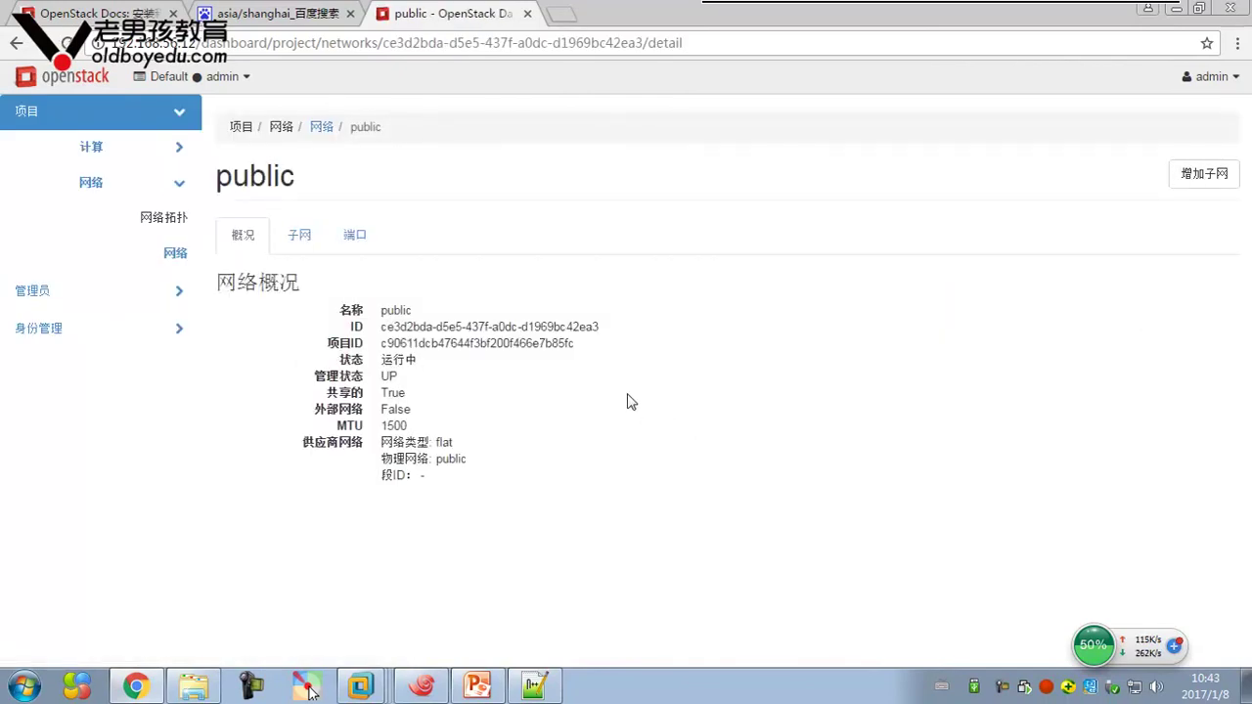
{"action": "left_click", "coordinate": [284, 231]}
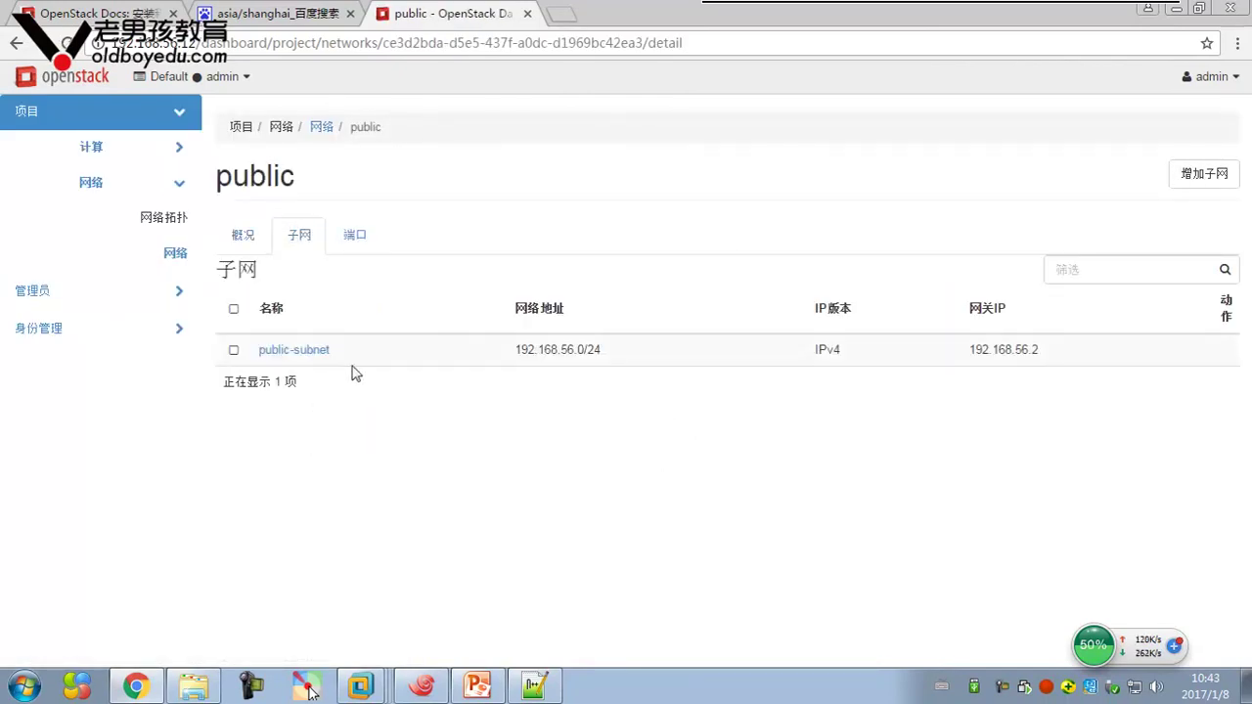
{"action": "left_click", "coordinate": [357, 242]}
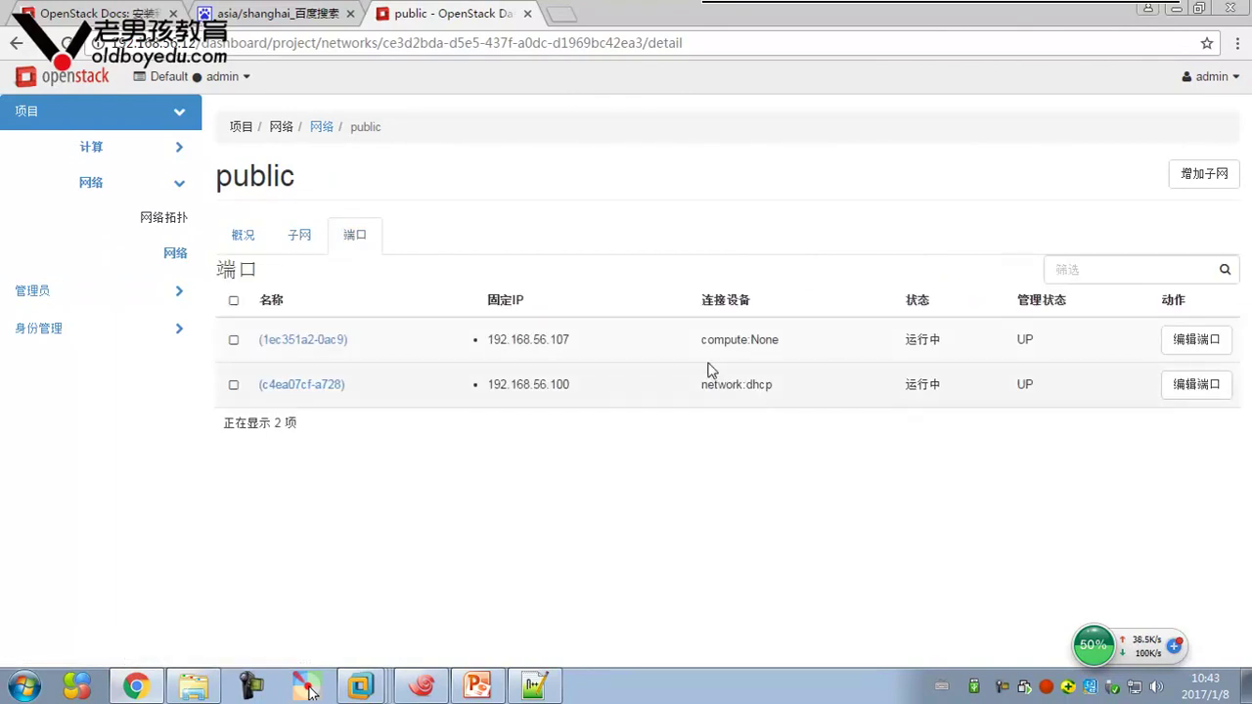
{"action": "double_click", "coordinate": [488, 340]}
{"action": "left_click_drag", "start_coordinate": [486, 385], "coordinate": [573, 385]}
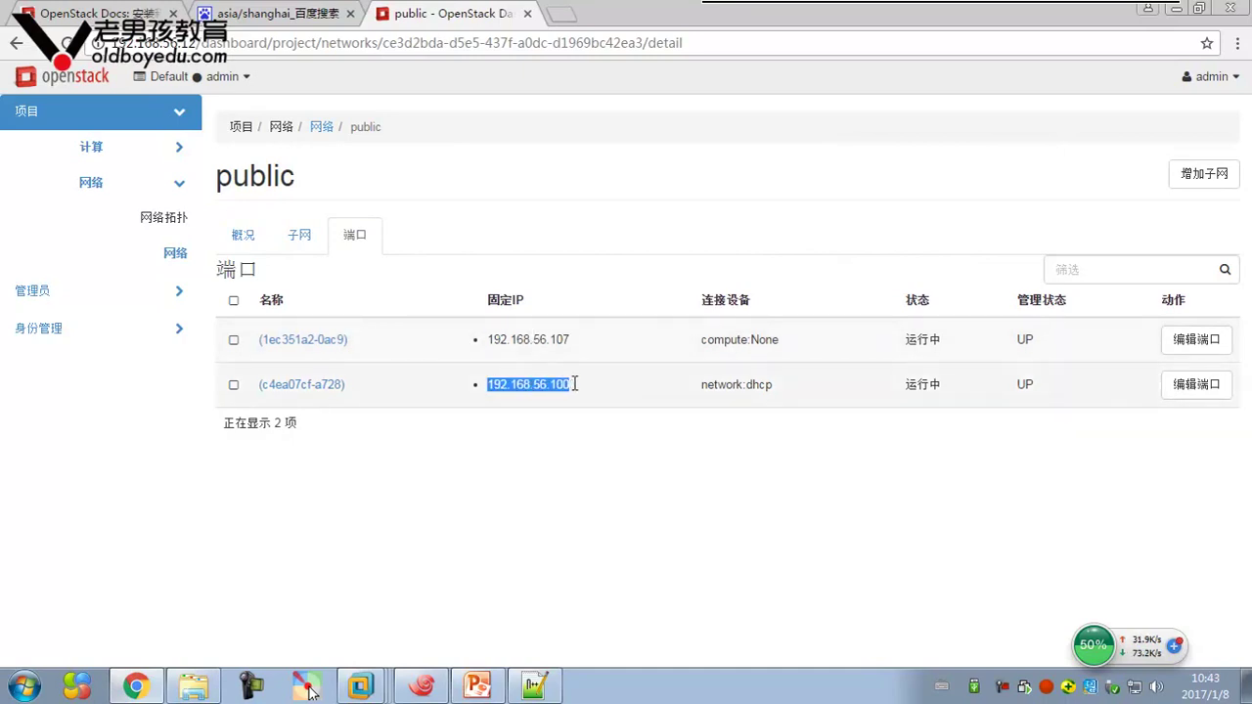
{"action": "left_click", "coordinate": [132, 293]}
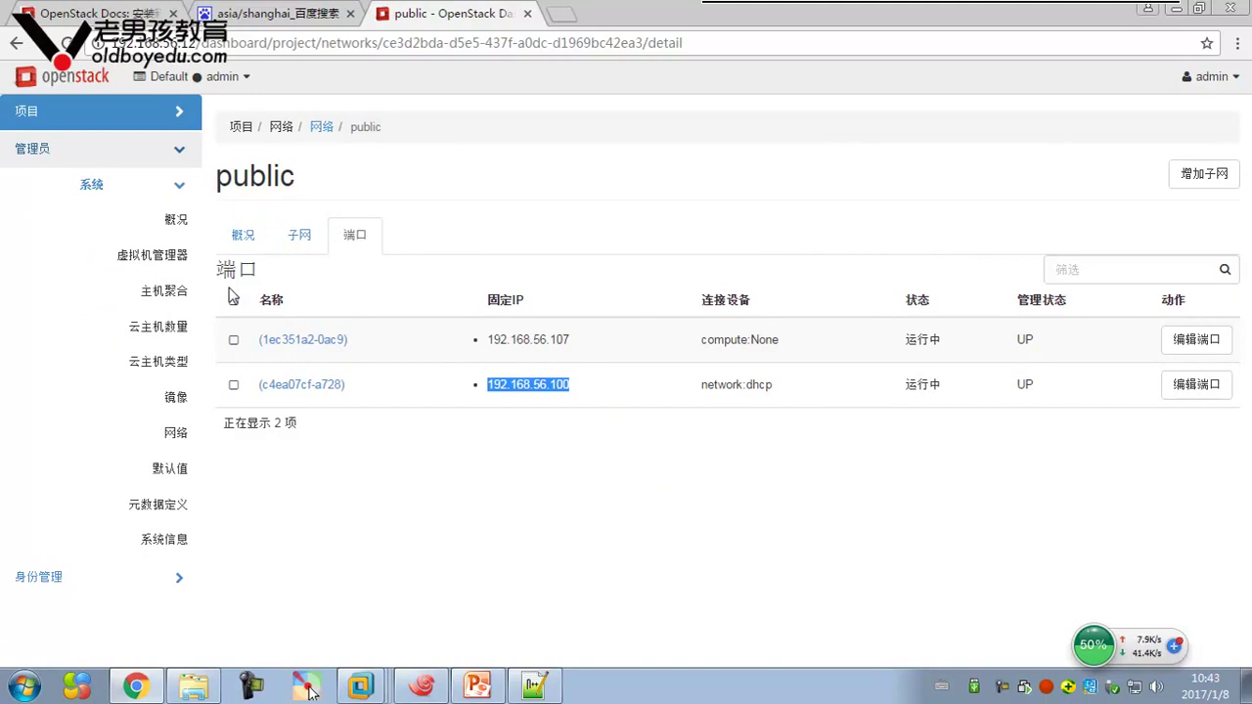
Check the demo project's VCPU usage in the admin overview, then view the linux-node2.example.com hypervisor
{"action": "left_click", "coordinate": [176, 219]}
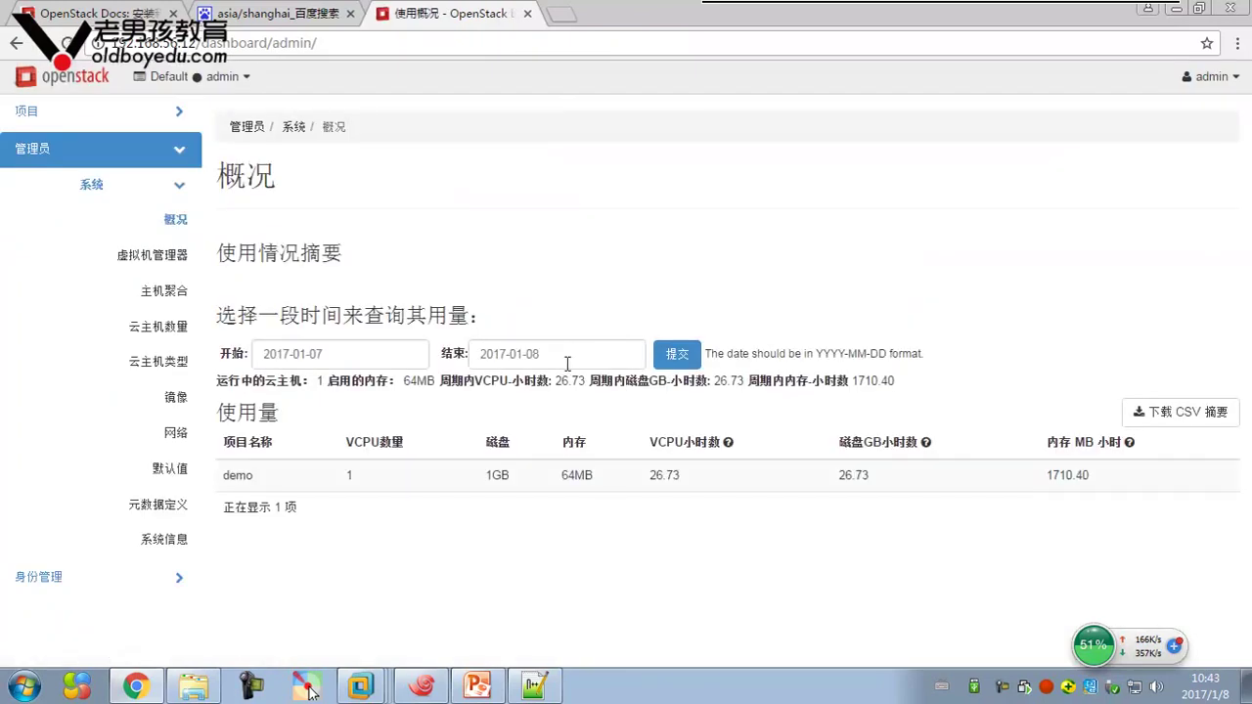
{"action": "left_click_drag", "start_coordinate": [223, 475], "coordinate": [251, 476]}
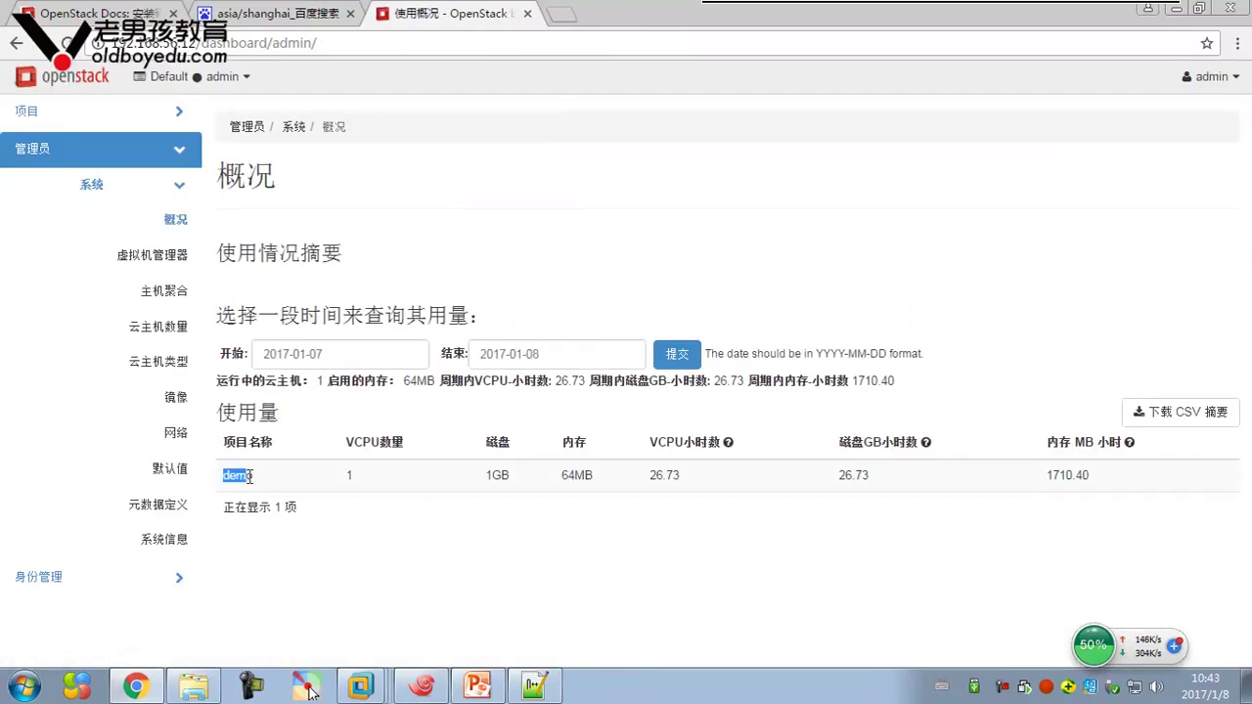
{"action": "left_click", "coordinate": [309, 479]}
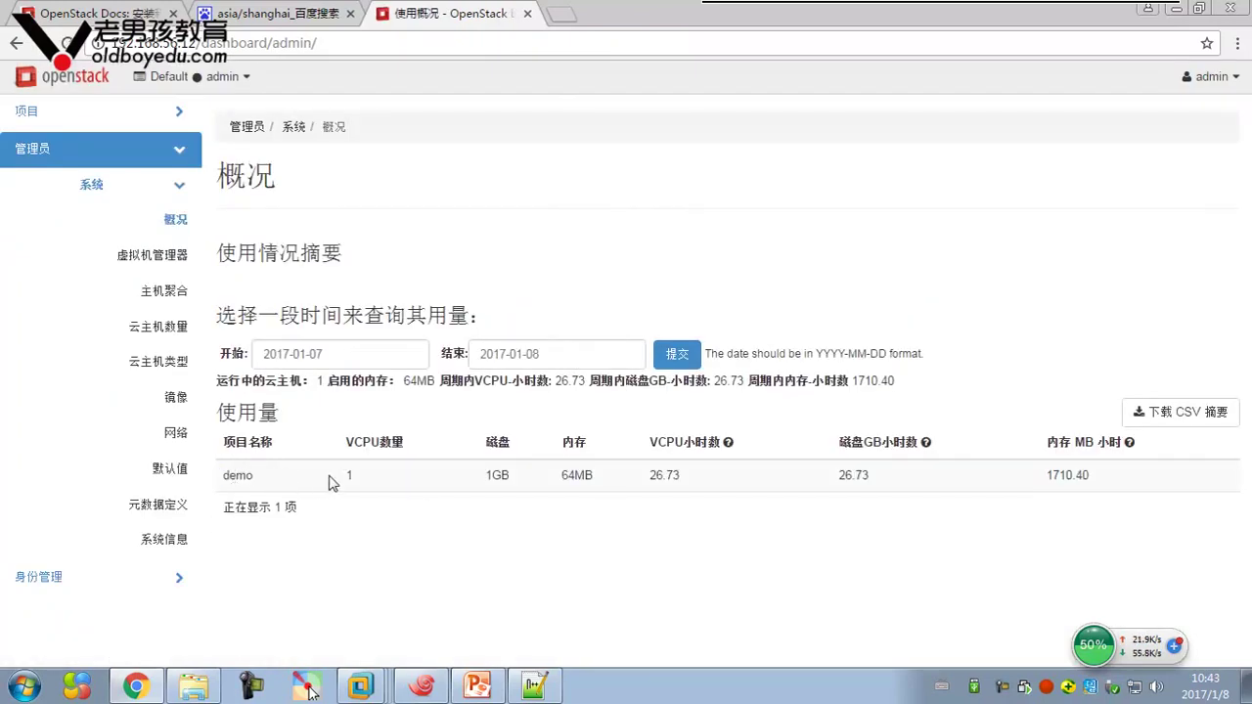
{"action": "left_click_drag", "start_coordinate": [342, 481], "coordinate": [363, 476]}
{"action": "left_click", "coordinate": [167, 255]}
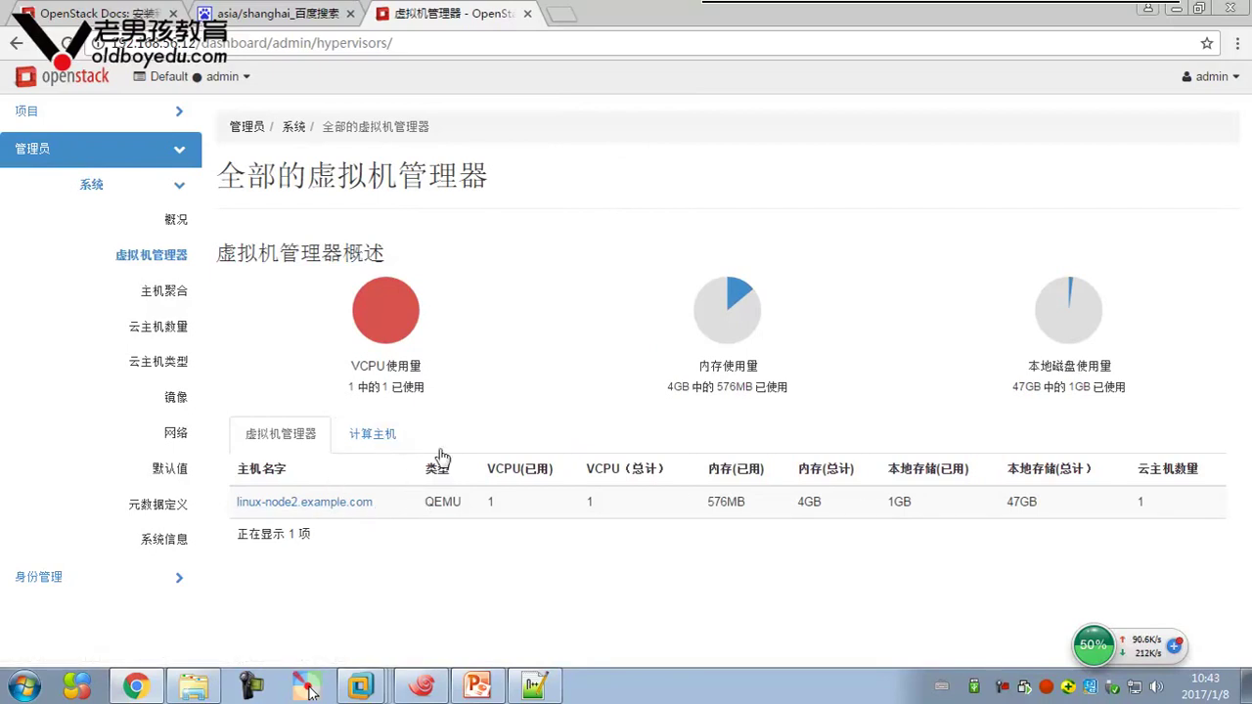
Compare the compute hosts and QEMU hypervisor lists, then view the empty host aggregates with internal and nova zones
{"action": "left_click", "coordinate": [387, 437]}
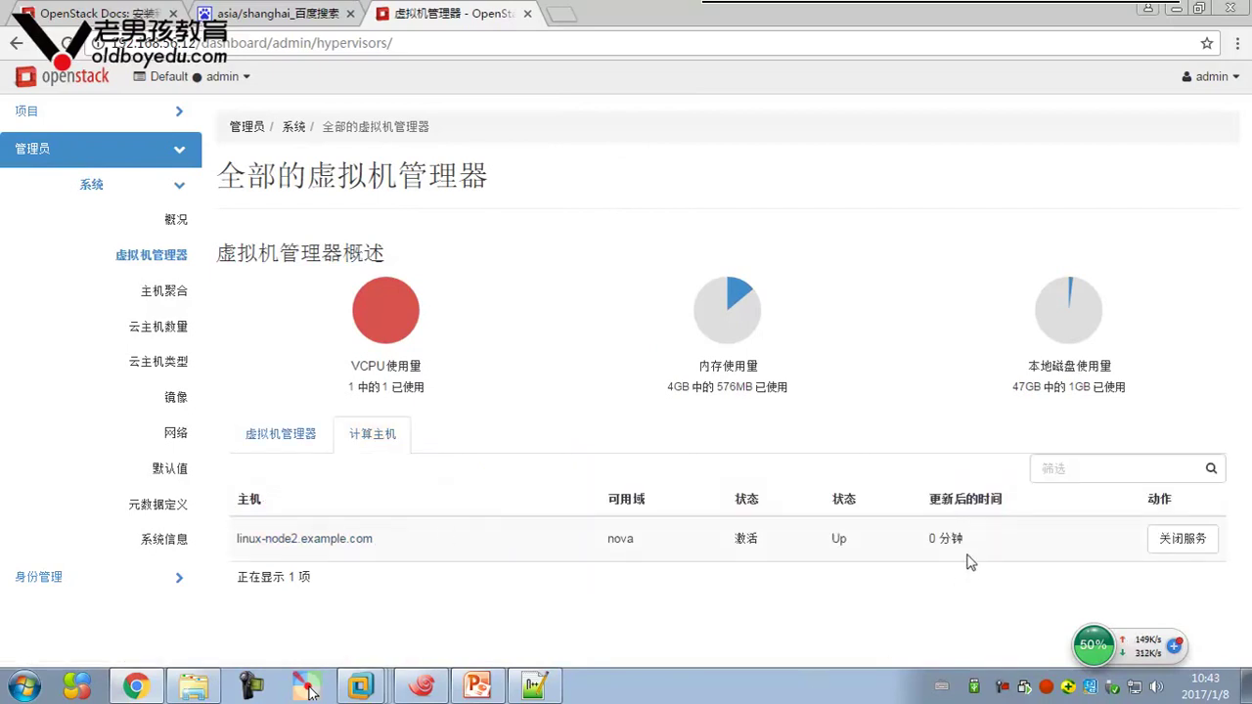
{"action": "left_click", "coordinate": [322, 457]}
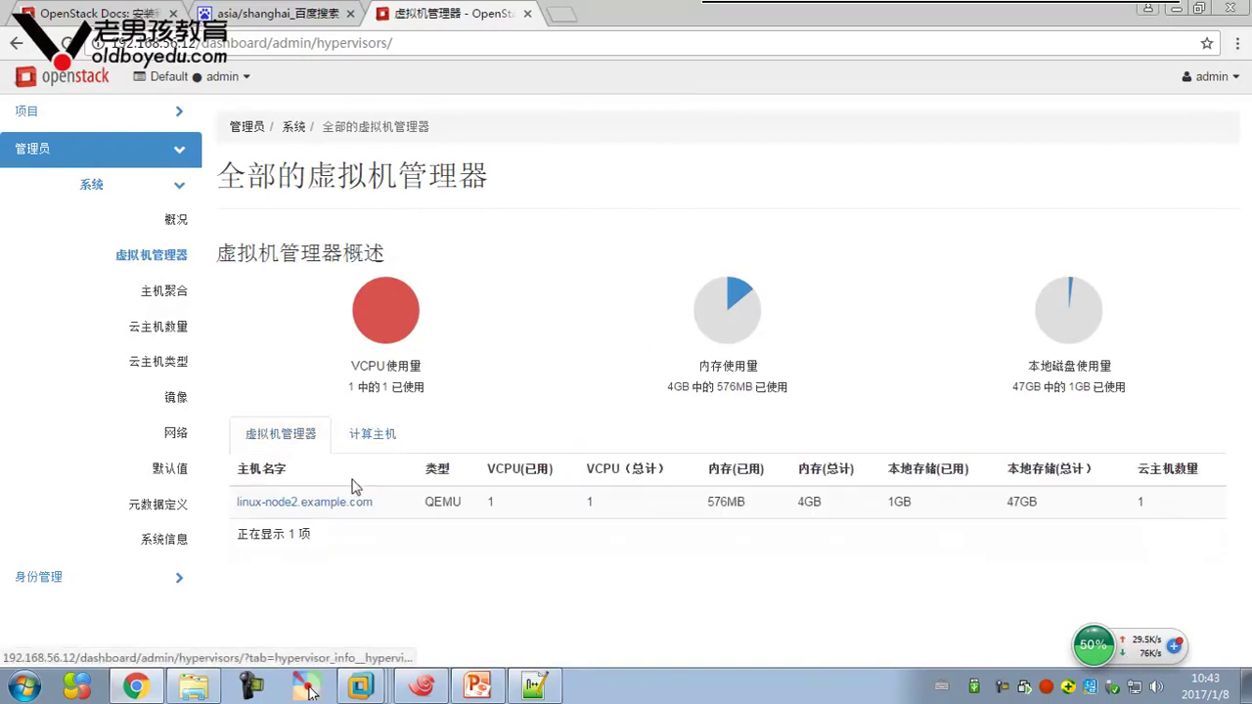
{"action": "double_click", "coordinate": [430, 502]}
{"action": "left_click", "coordinate": [484, 558]}
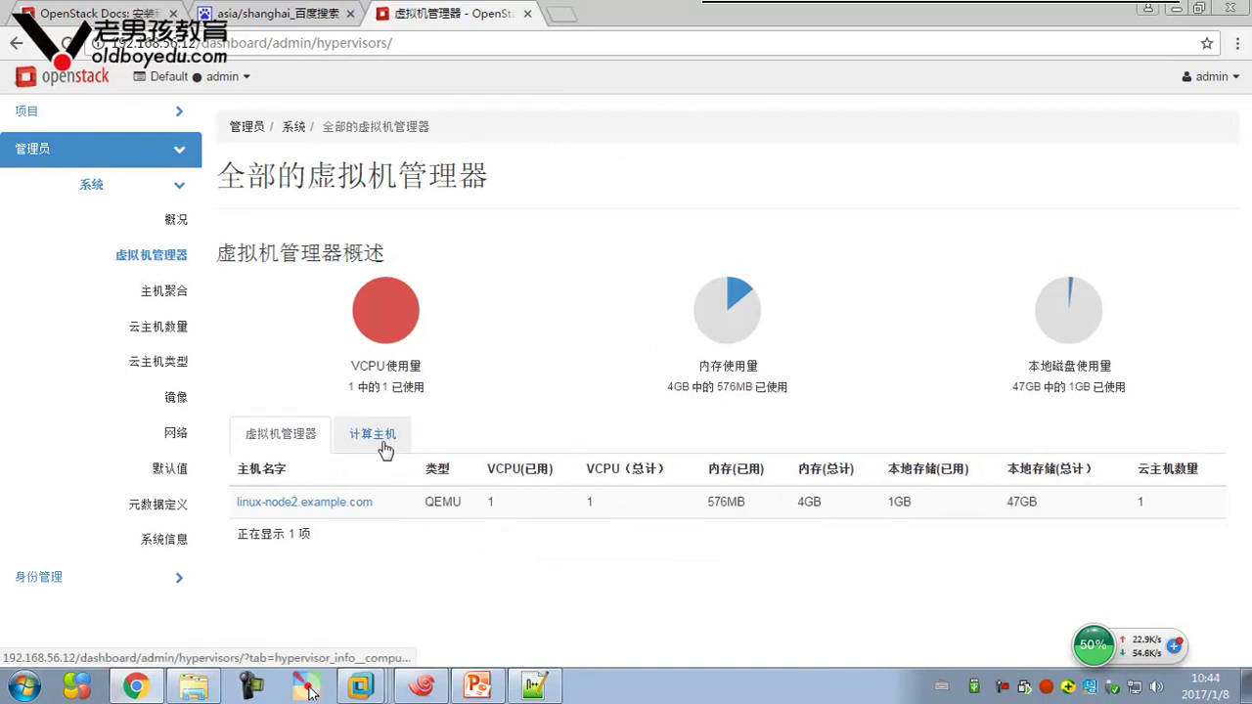
{"action": "left_click", "coordinate": [171, 298]}
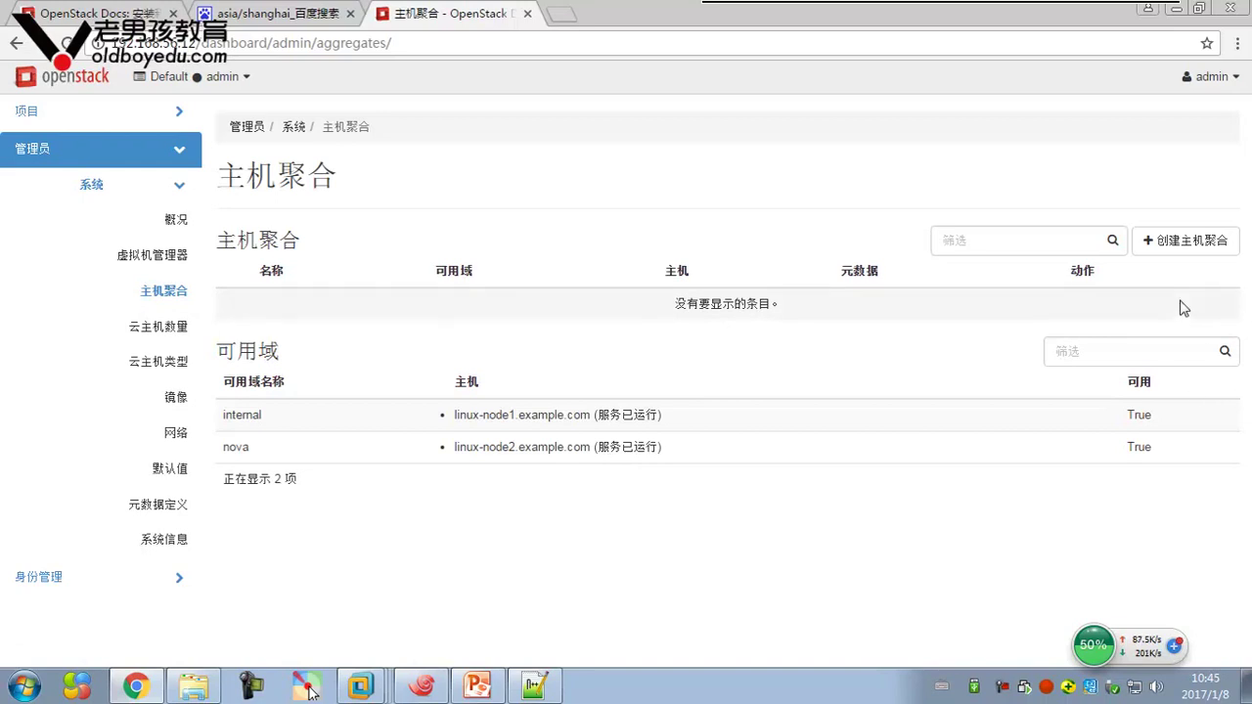
Create host aggregate group1 in zone default containing linux-node2.example.com
{"action": "left_click", "coordinate": [1229, 241]}
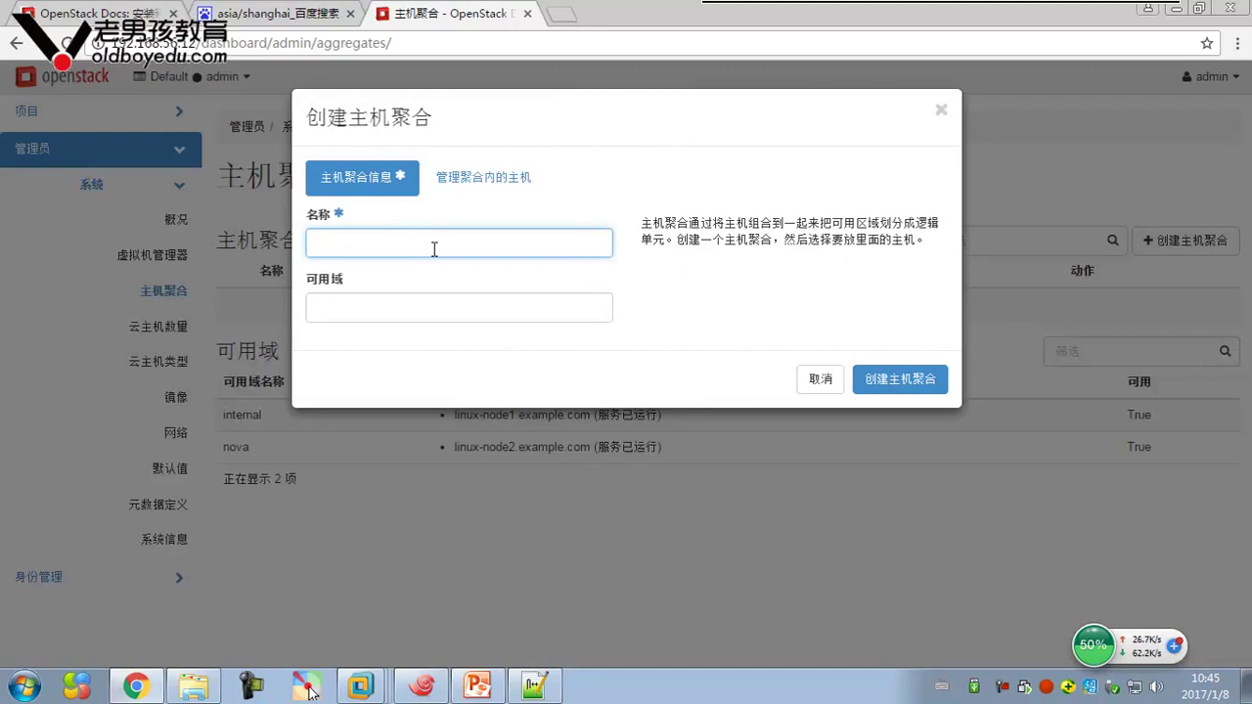
{"action": "type", "text": "group1"}
{"action": "left_click", "coordinate": [355, 311]}
{"action": "type", "text": "default"}
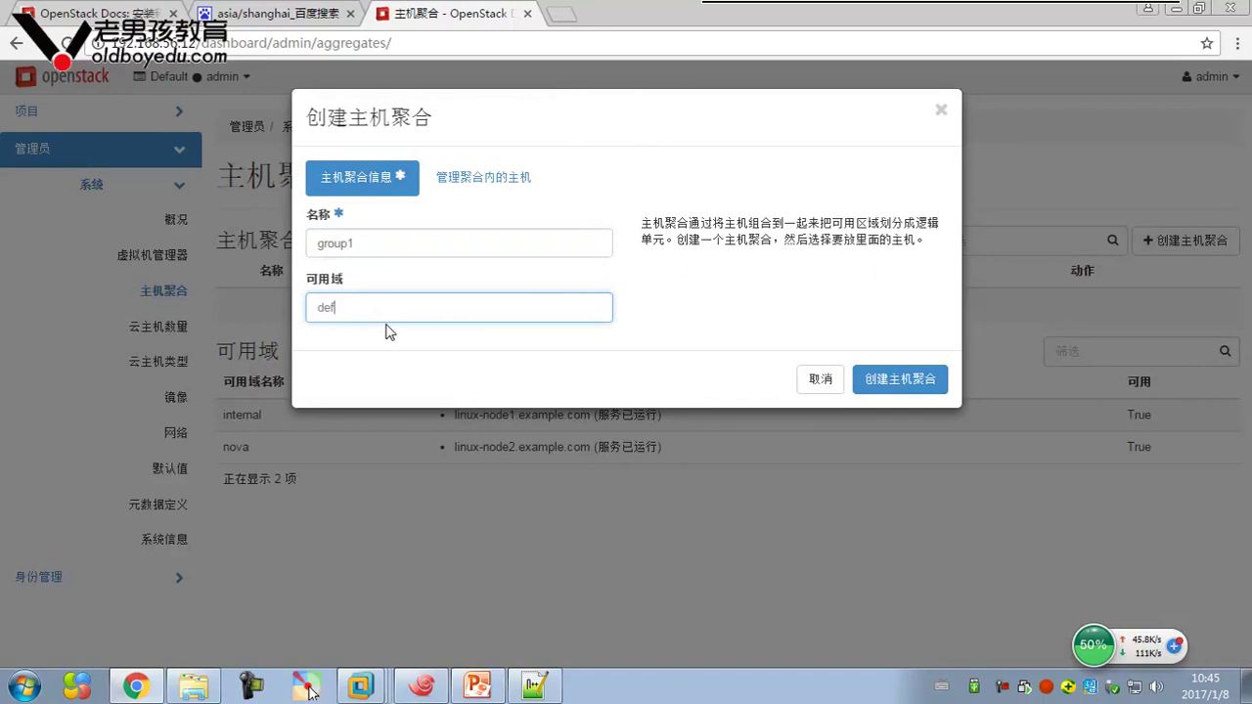
{"action": "left_click", "coordinate": [546, 188]}
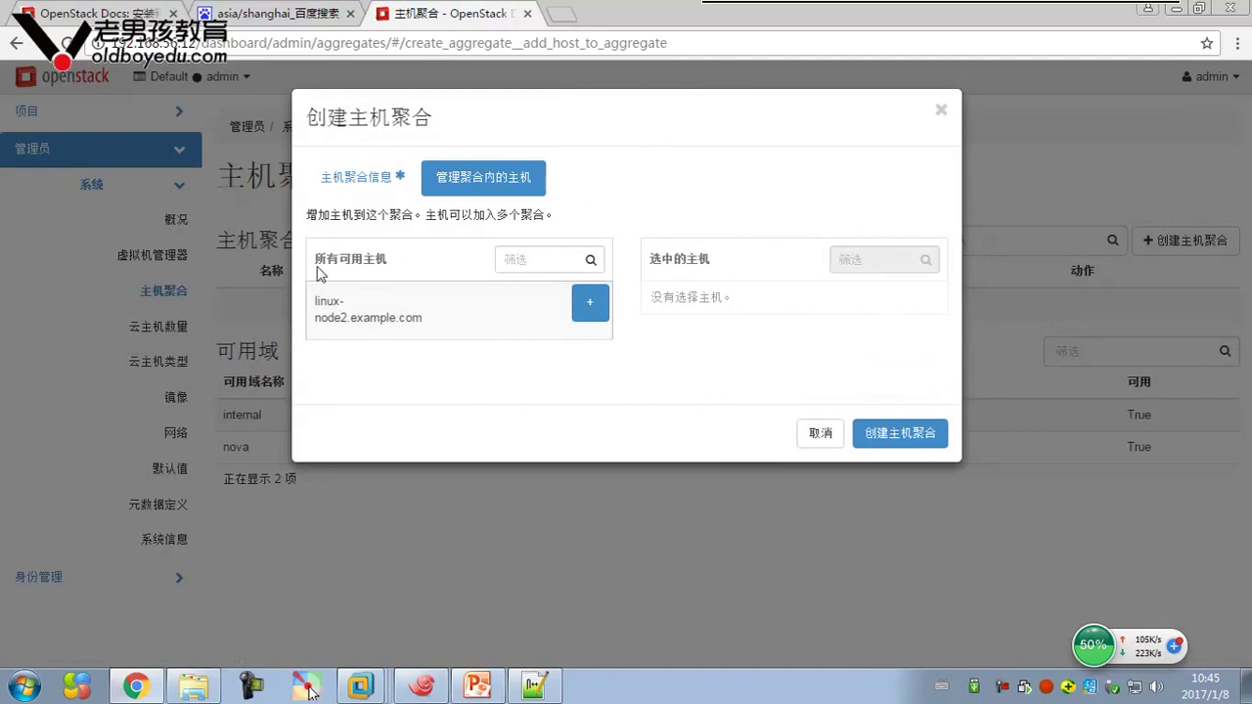
{"action": "left_click", "coordinate": [597, 315]}
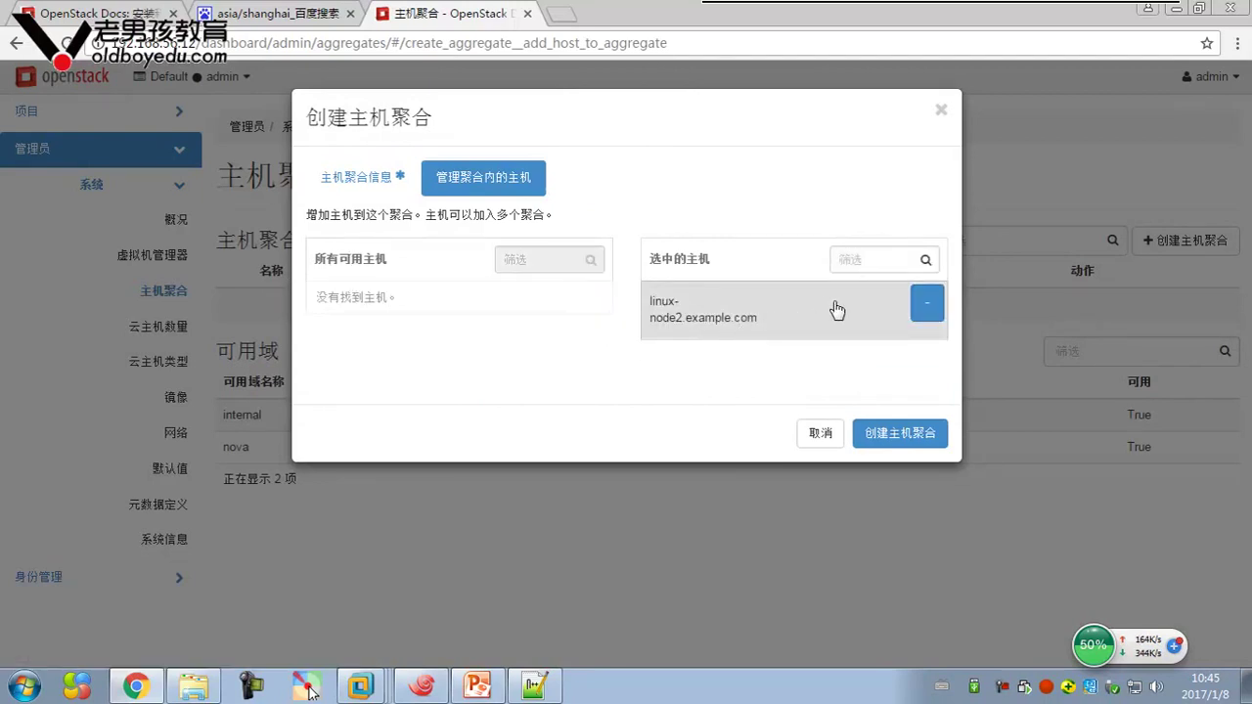
{"action": "left_click", "coordinate": [391, 186]}
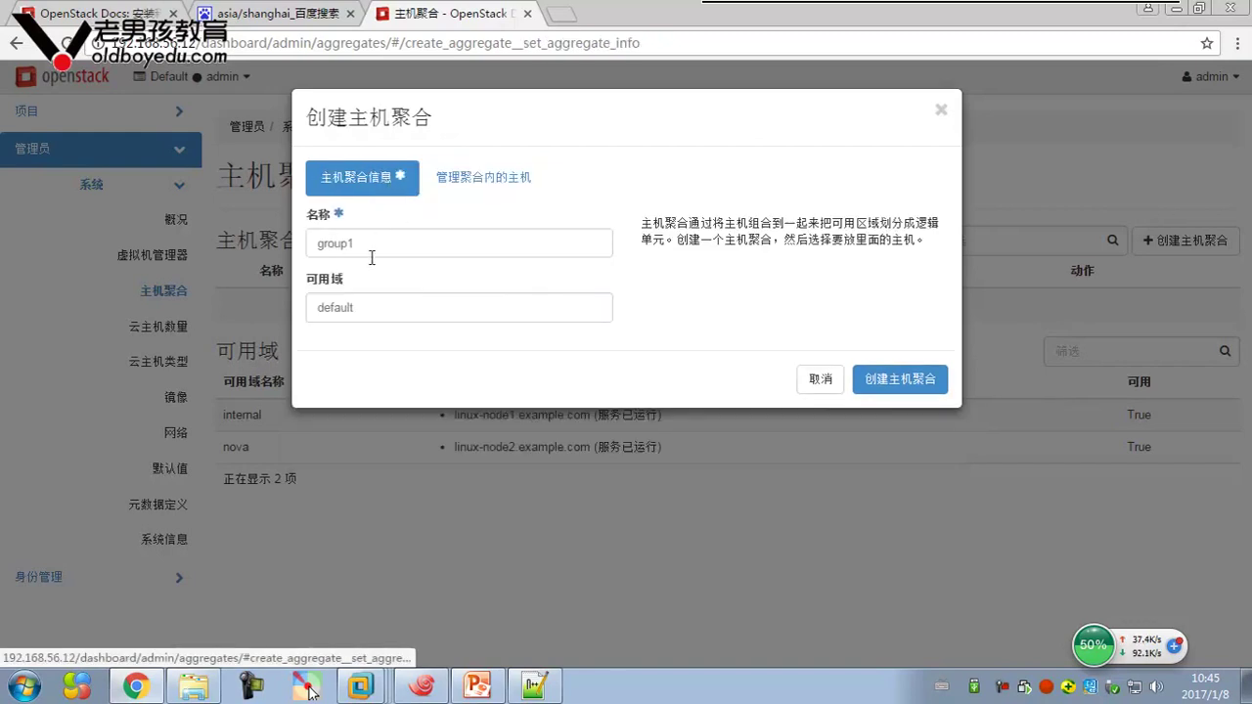
{"action": "left_click", "coordinate": [491, 182]}
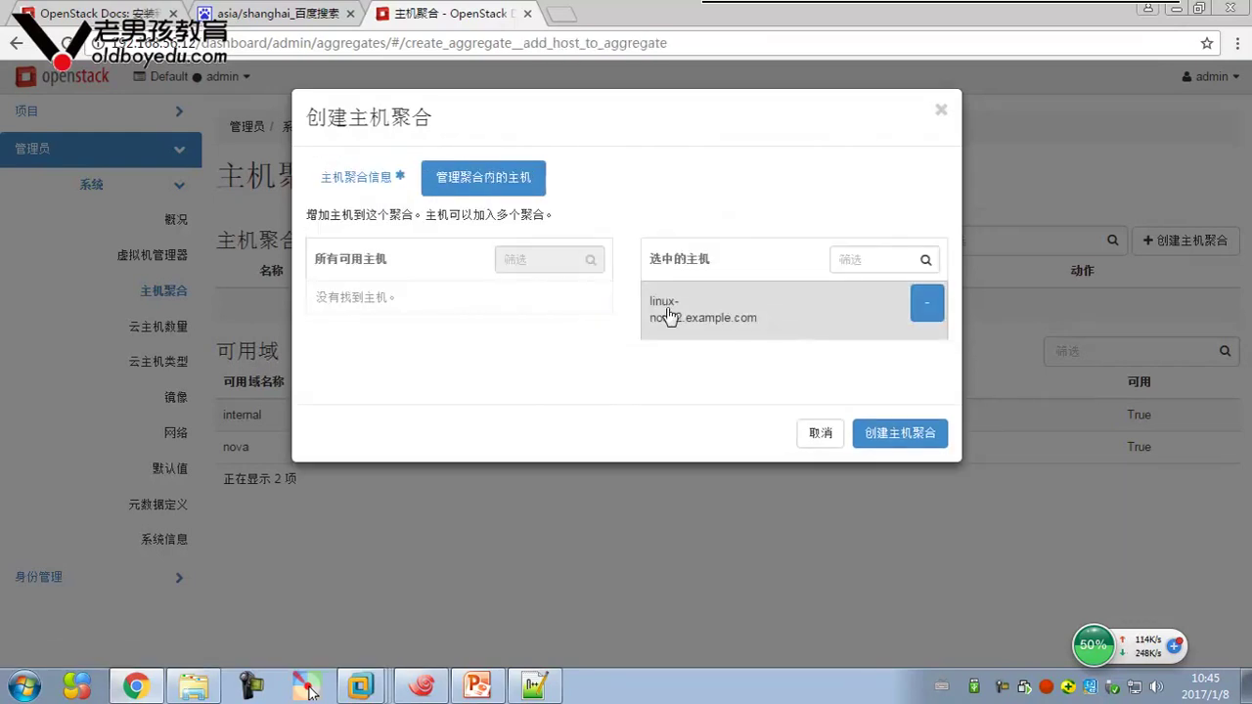
{"action": "left_click", "coordinate": [895, 440]}
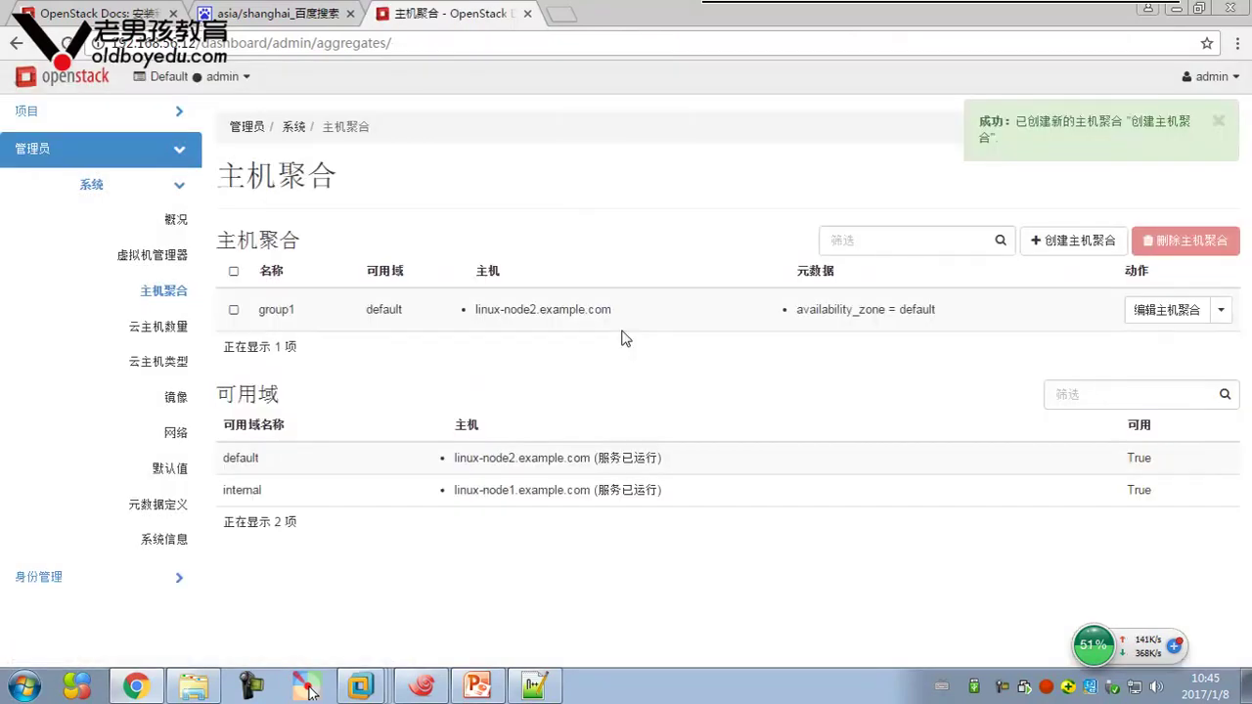
{"action": "left_click", "coordinate": [1219, 121]}
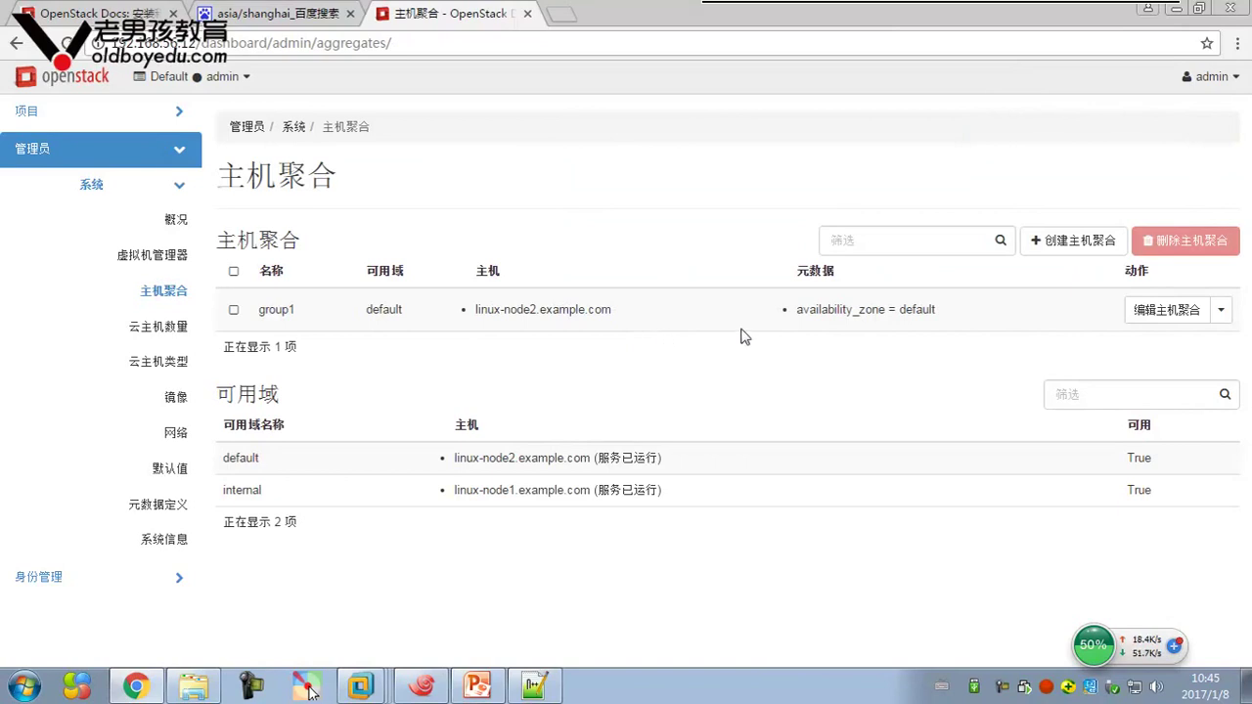
View demo-instance's QEMU console from the admin instance list, then return to the list
{"action": "left_click", "coordinate": [147, 326]}
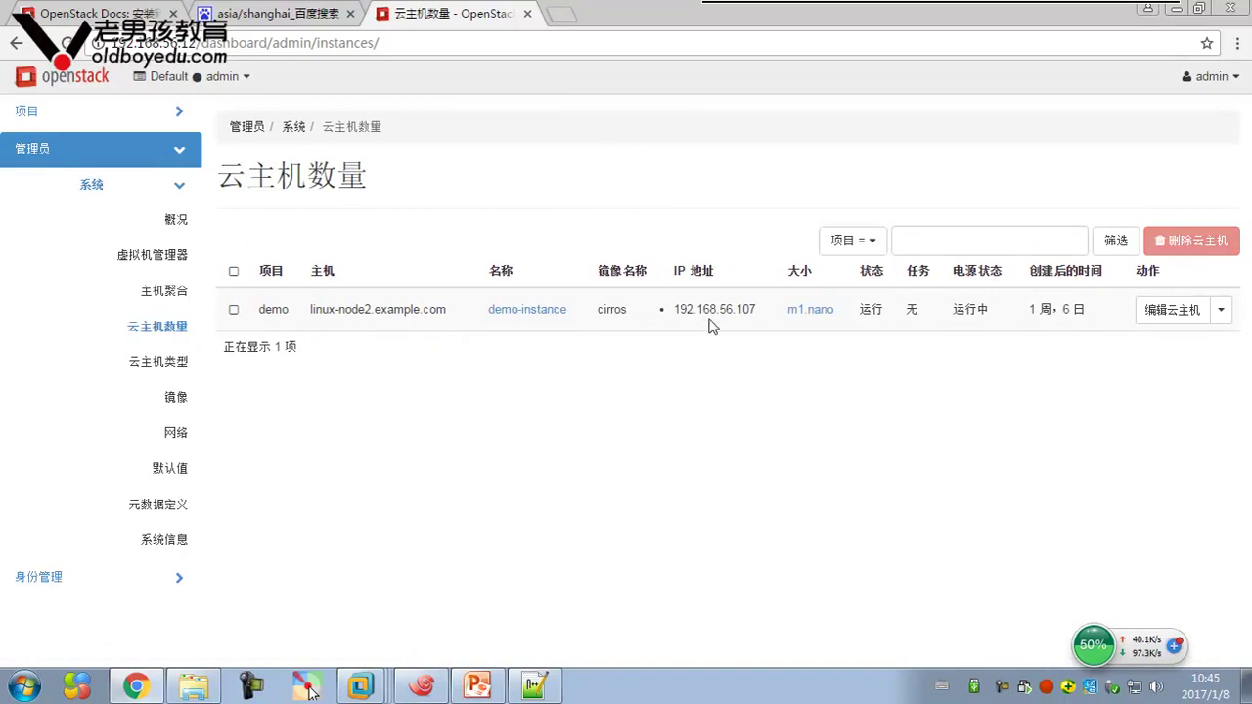
{"action": "left_click", "coordinate": [1220, 310]}
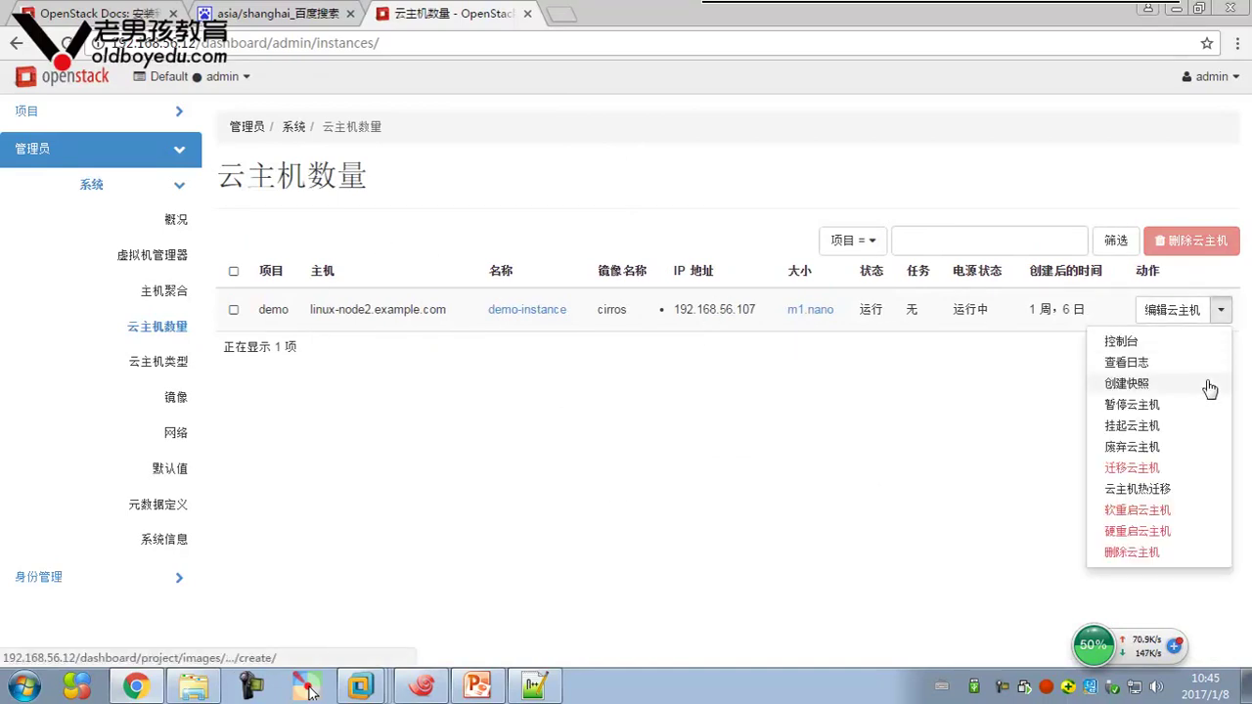
{"action": "left_click", "coordinate": [861, 381]}
{"action": "left_click", "coordinate": [1221, 309]}
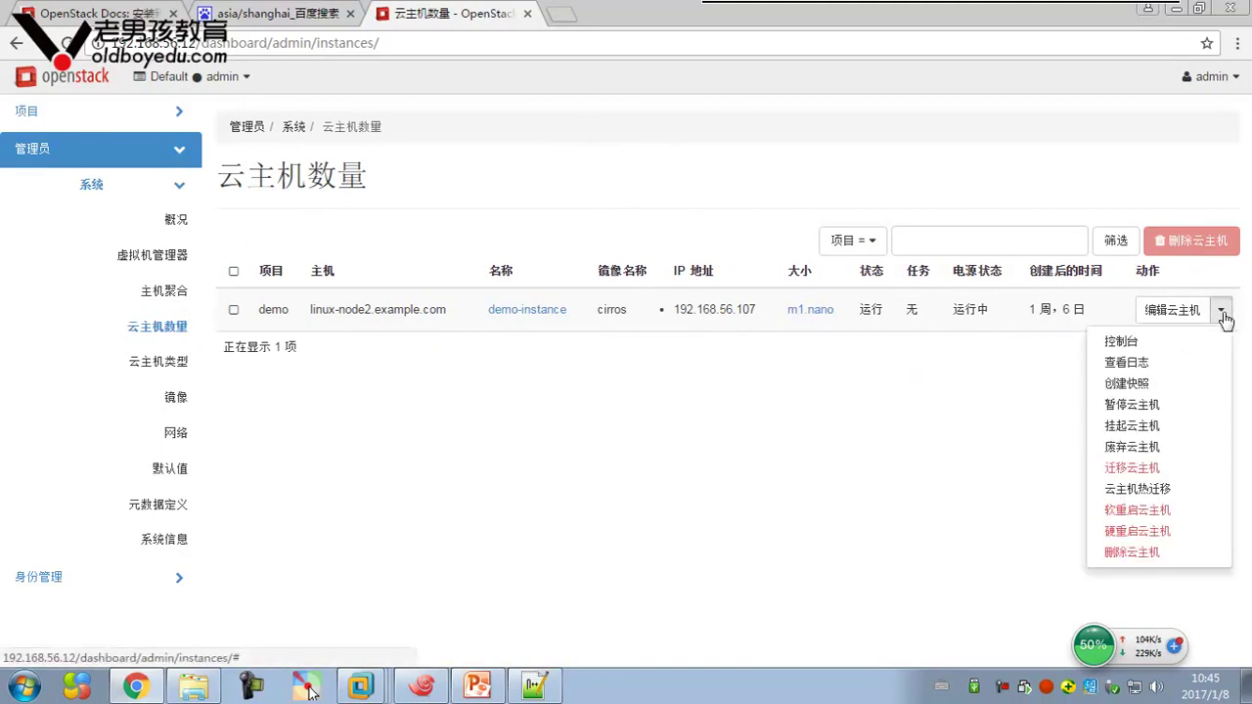
{"action": "left_click", "coordinate": [1018, 401]}
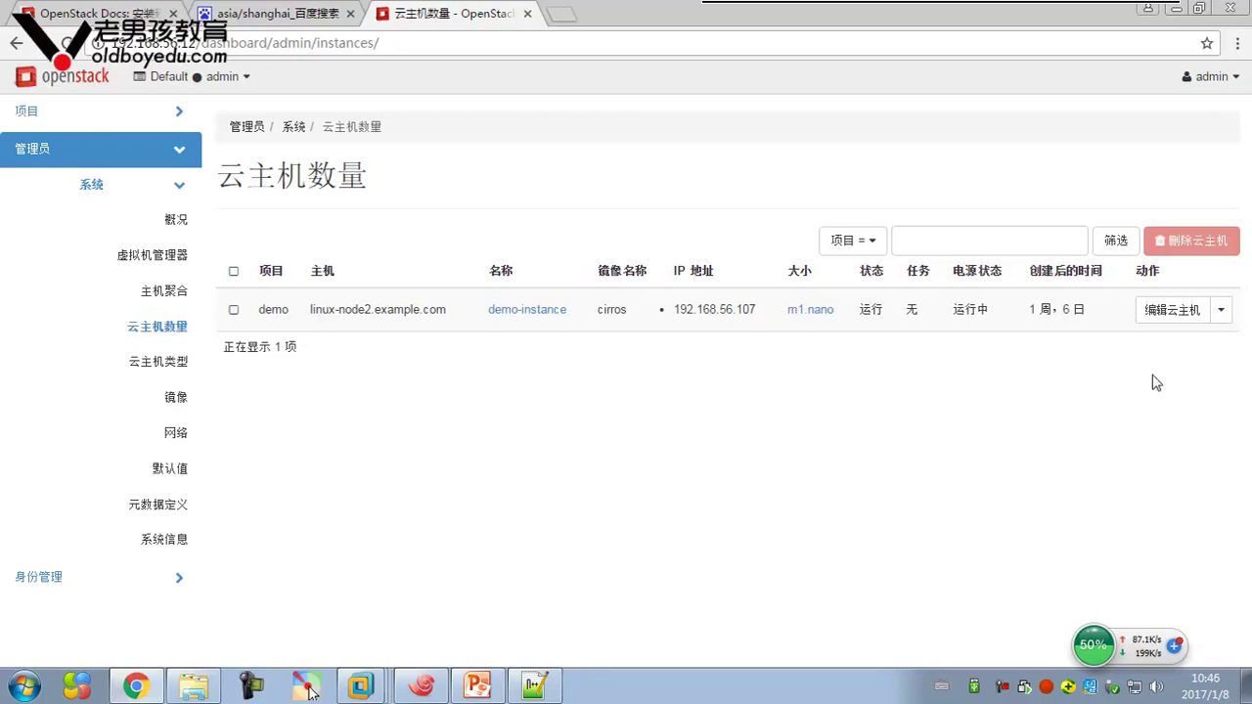
{"action": "left_click", "coordinate": [1221, 310]}
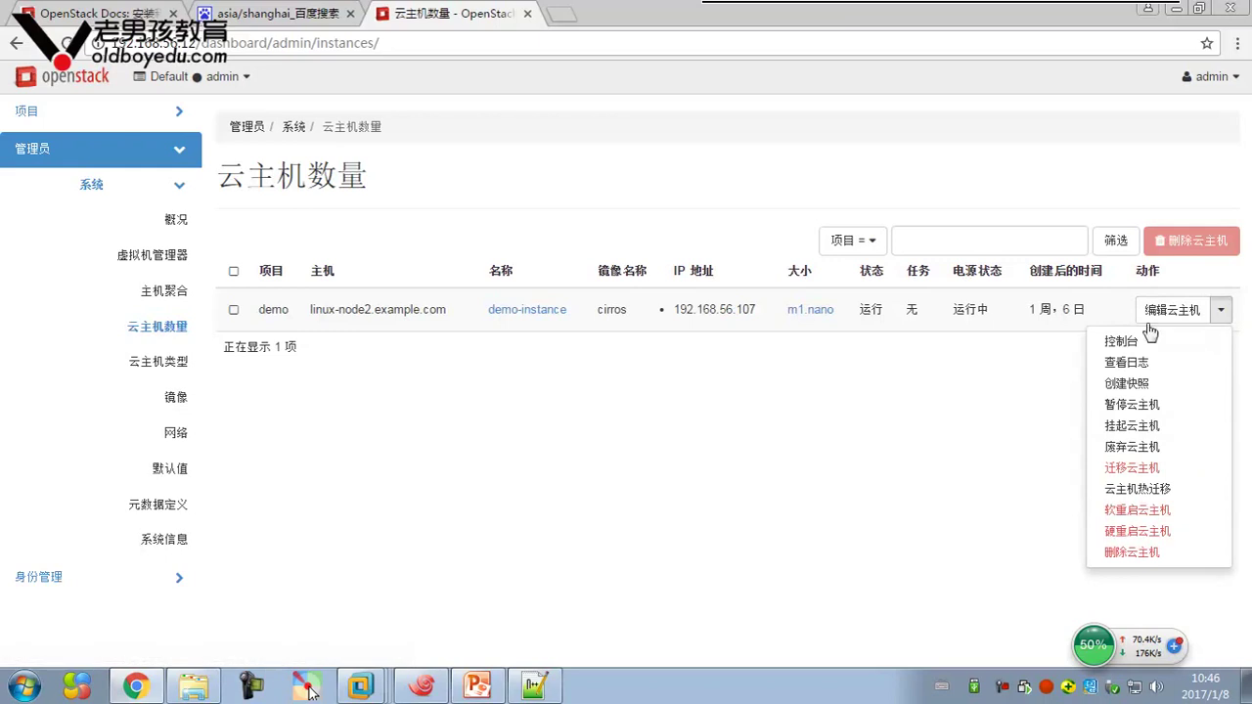
{"action": "left_click", "coordinate": [1133, 342]}
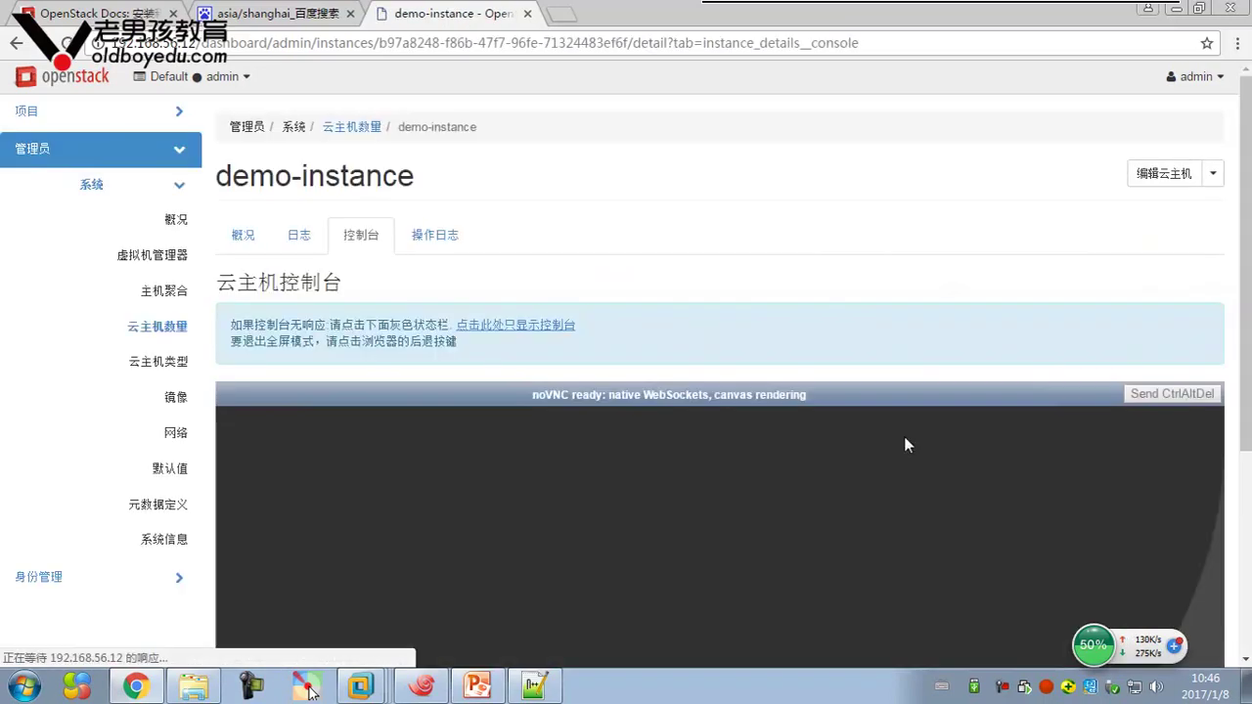
{"action": "scroll", "coordinate": [957, 400], "scroll_direction": "down", "scroll_amount": 2}
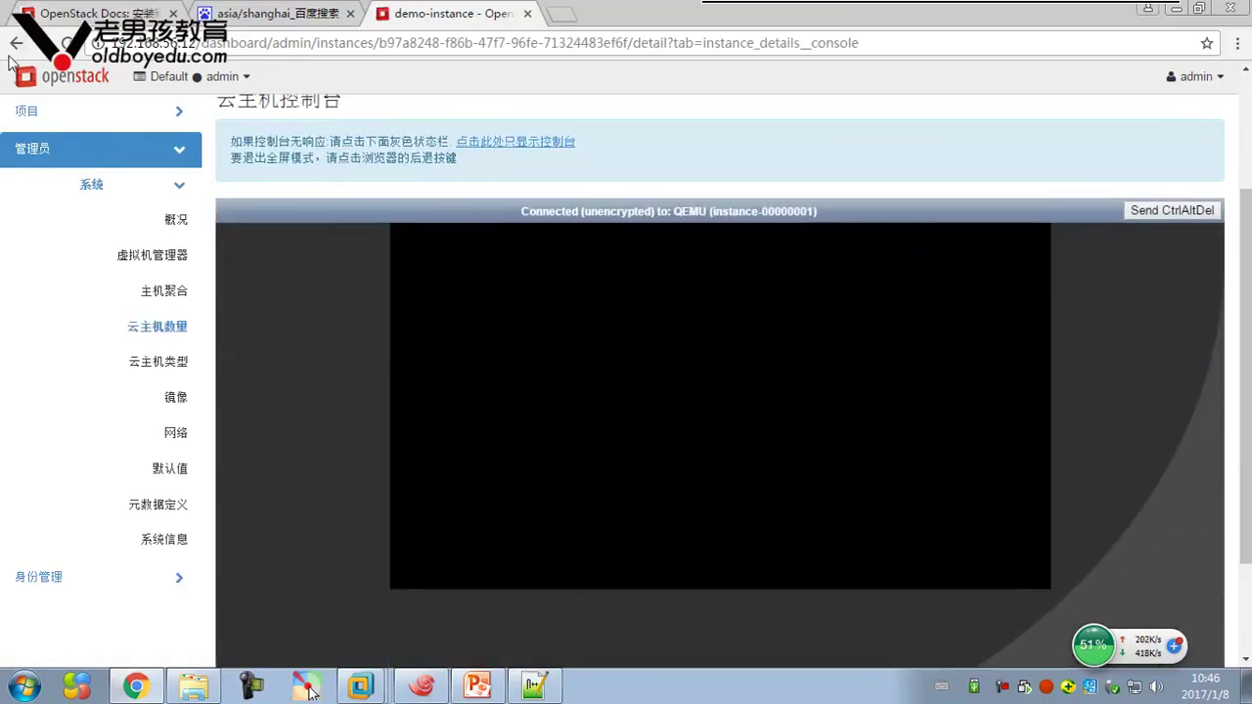
{"action": "left_click", "coordinate": [16, 43]}
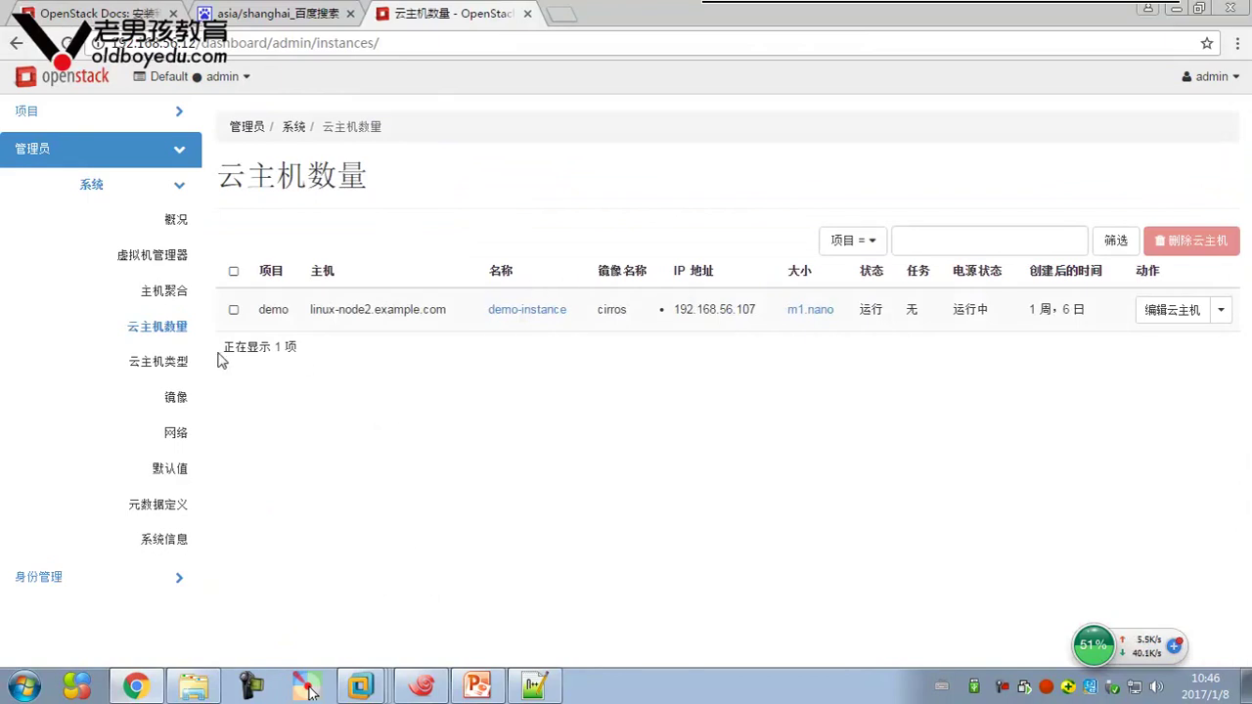
Browse the admin flavors (m1.nano), images and networks pages
{"action": "left_click", "coordinate": [164, 363]}
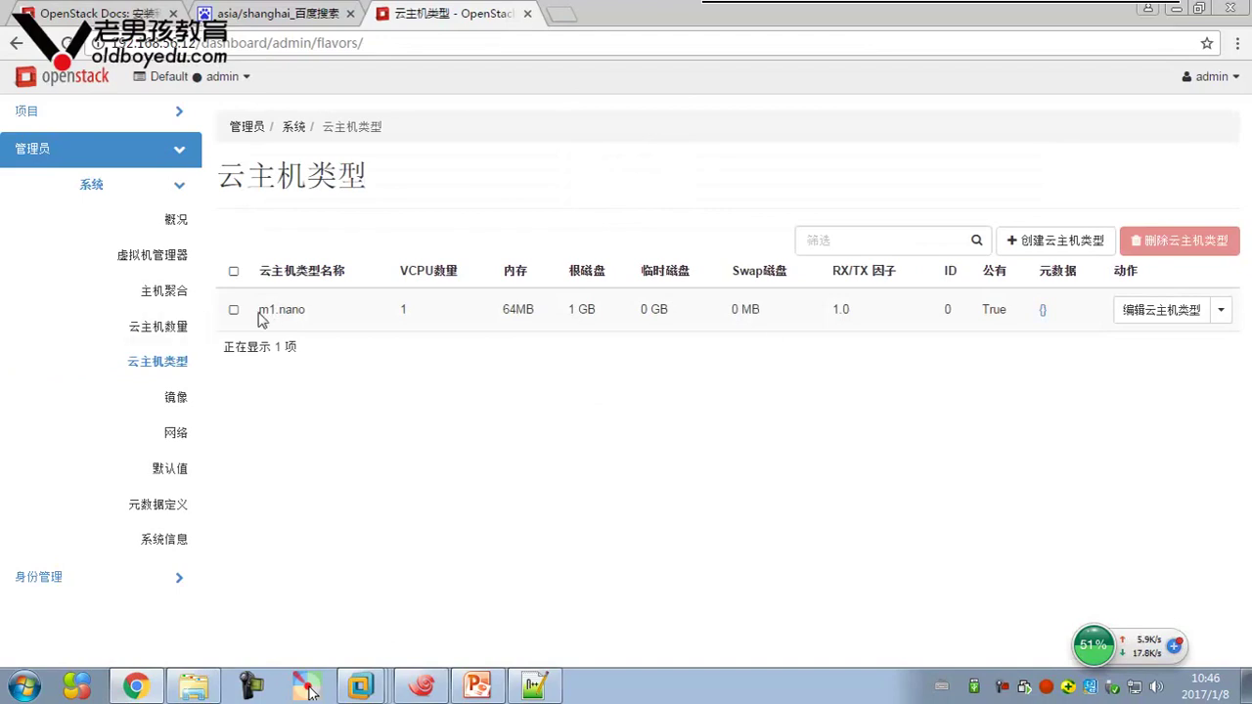
{"action": "left_click_drag", "start_coordinate": [259, 309], "coordinate": [313, 309]}
{"action": "left_click", "coordinate": [545, 387]}
{"action": "left_click", "coordinate": [188, 398]}
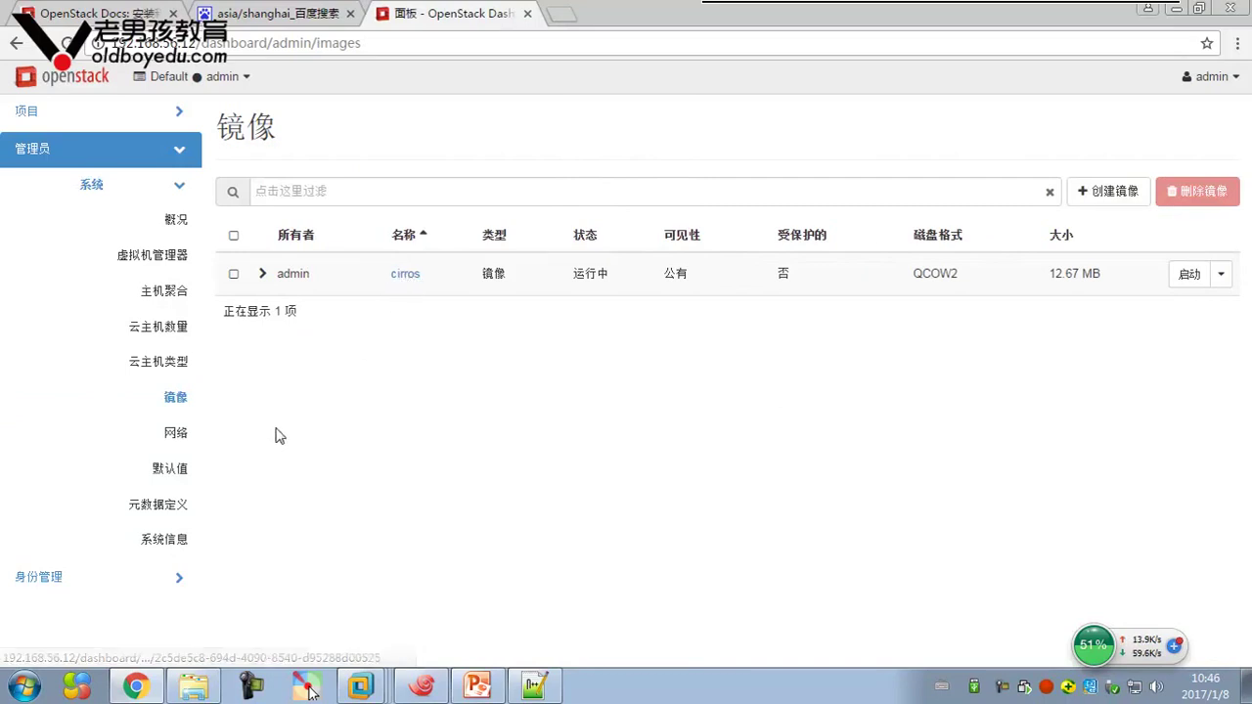
{"action": "left_click", "coordinate": [172, 436]}
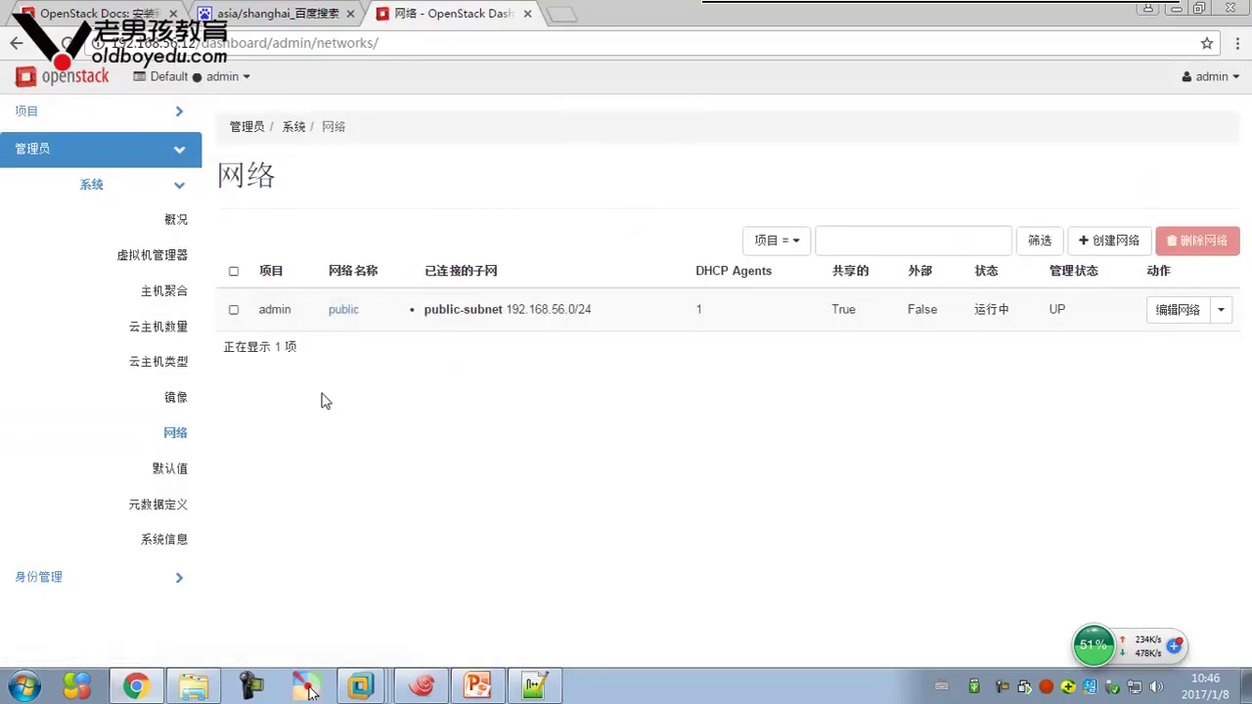
Review the ten default quotas and empty metadata definitions, then view the System Information page
{"action": "left_click", "coordinate": [171, 469]}
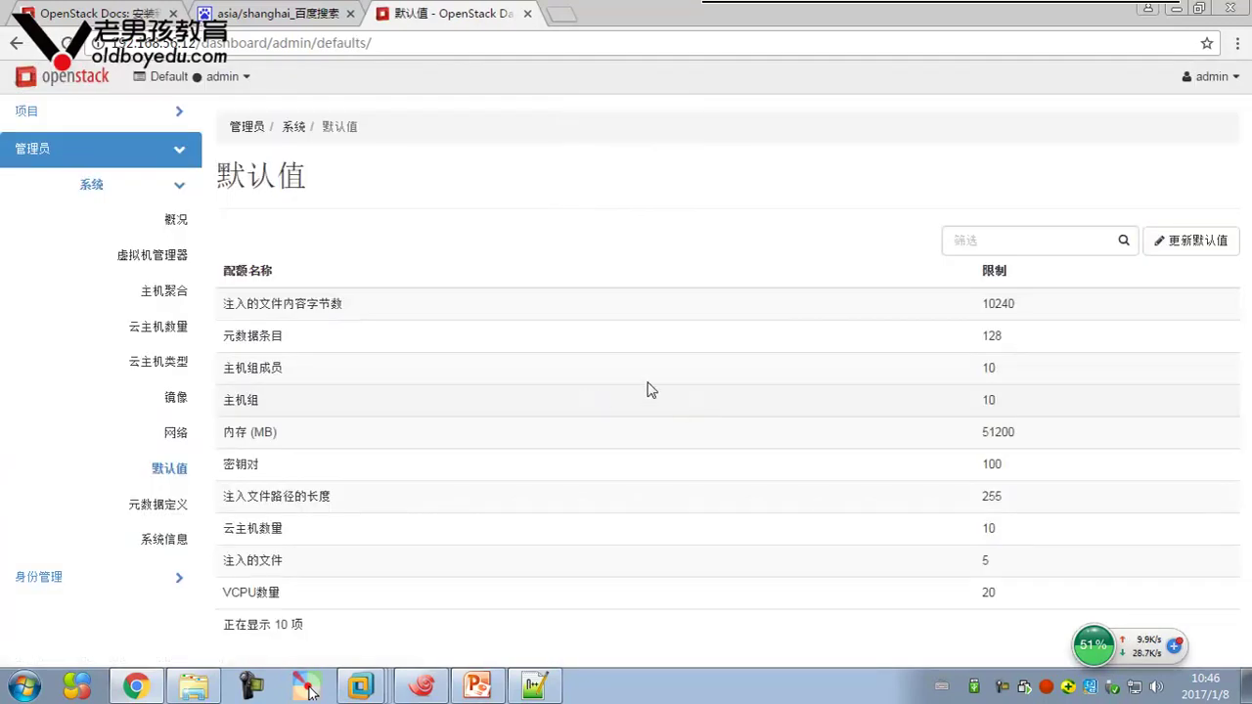
{"action": "left_click_drag", "start_coordinate": [226, 306], "coordinate": [1026, 587]}
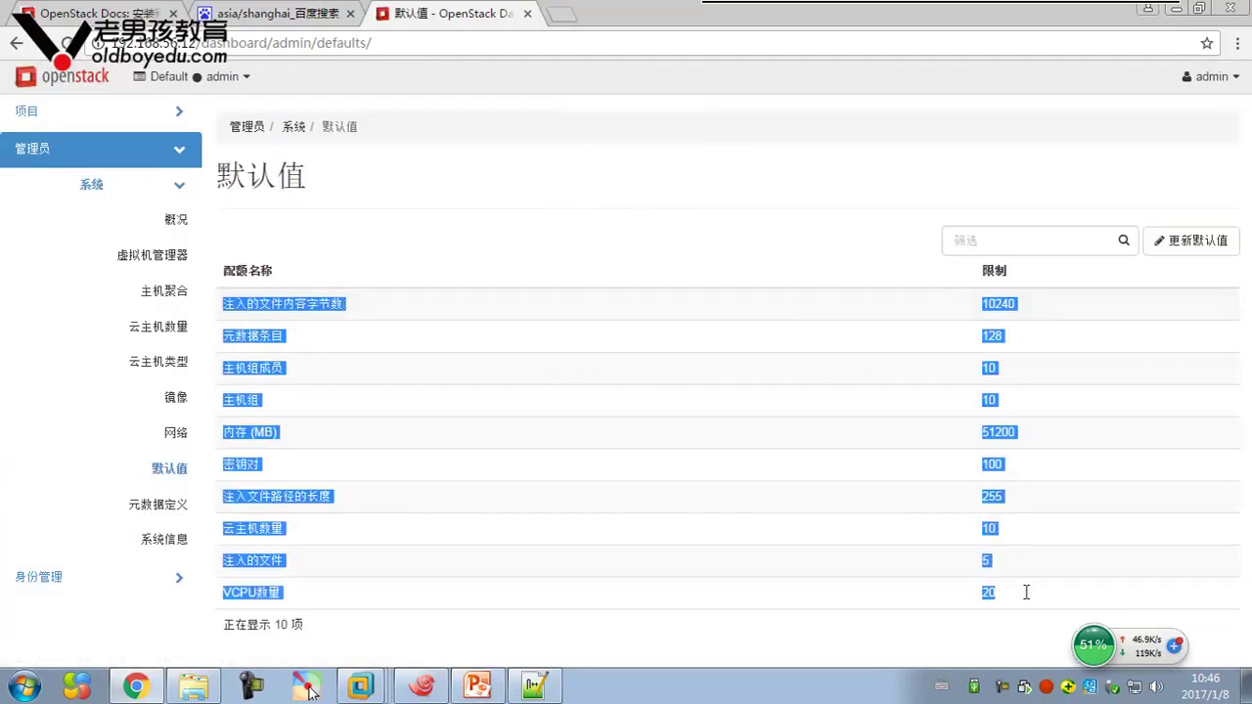
{"action": "left_click", "coordinate": [801, 593]}
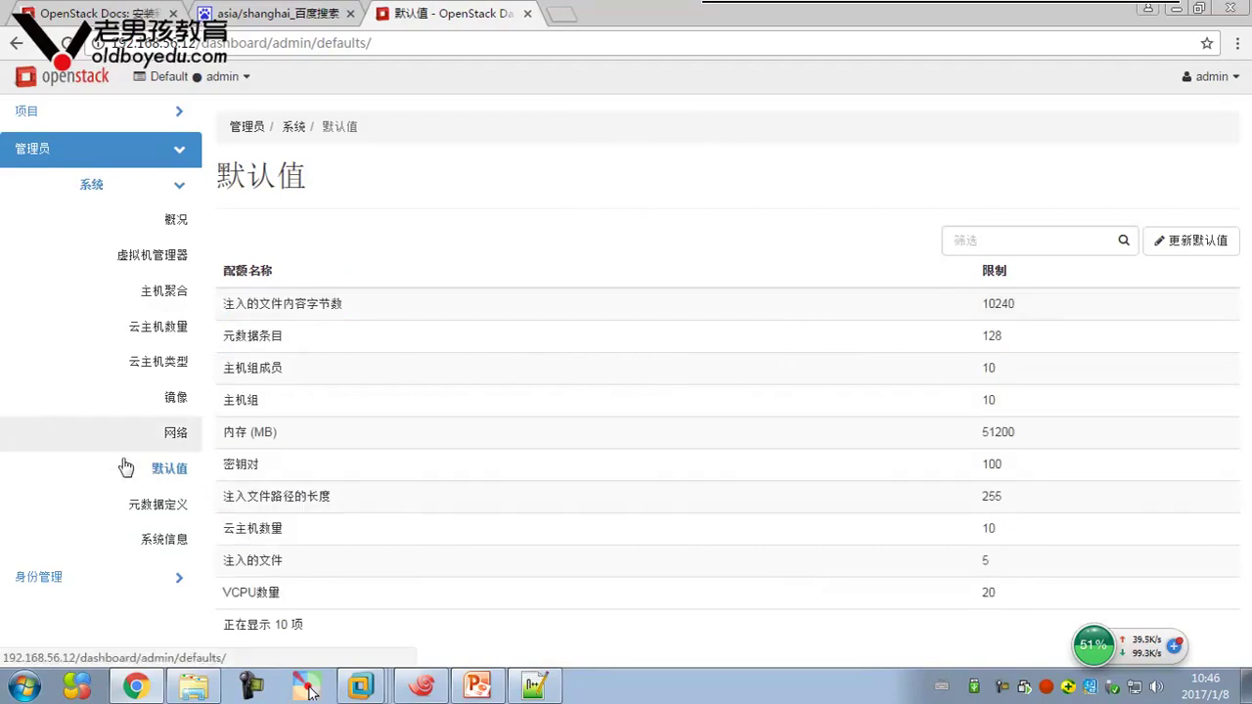
{"action": "left_click", "coordinate": [155, 508]}
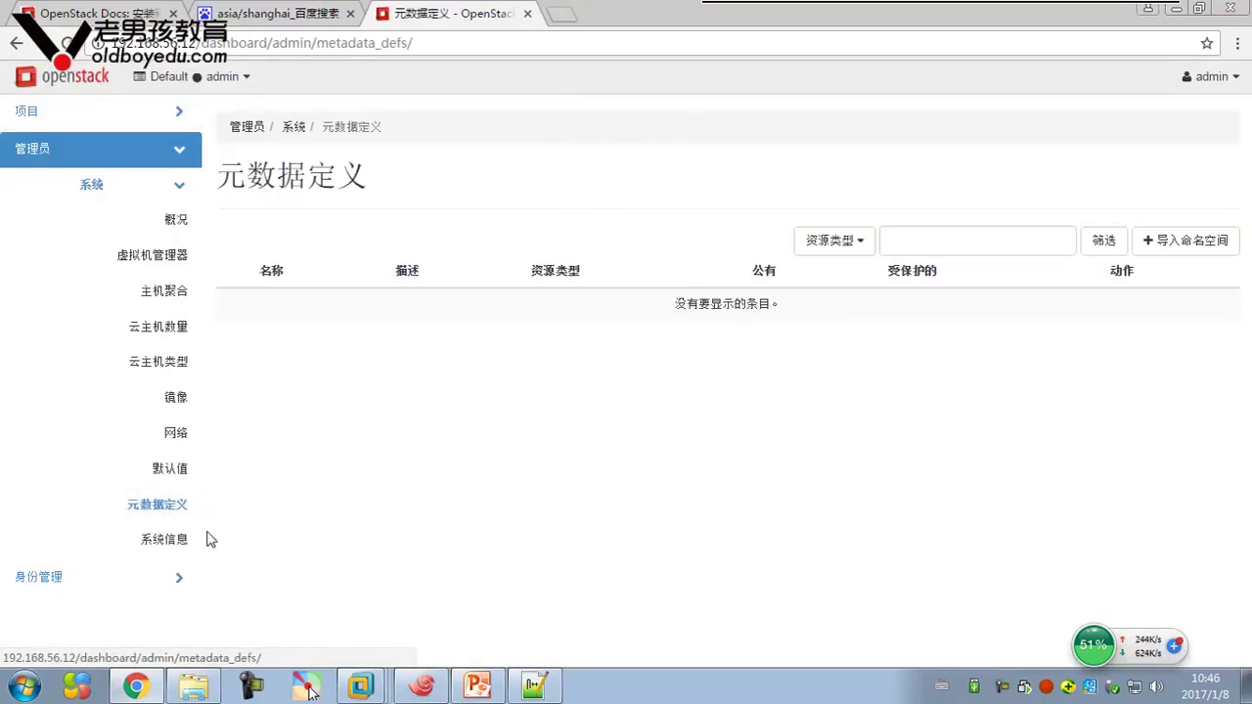
{"action": "left_click", "coordinate": [177, 537]}
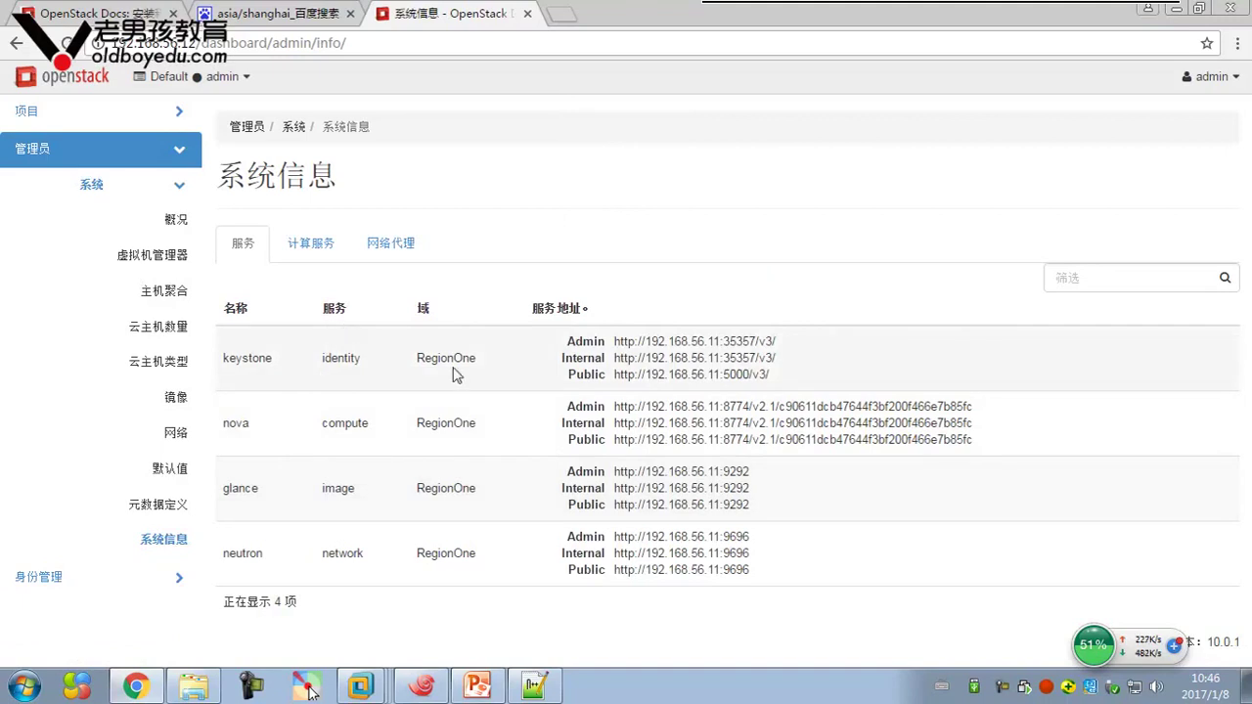
{"action": "left_click_drag", "start_coordinate": [786, 596], "coordinate": [811, 531]}
{"action": "left_click", "coordinate": [768, 531]}
{"action": "left_click", "coordinate": [295, 248]}
{"action": "left_click", "coordinate": [401, 247]}
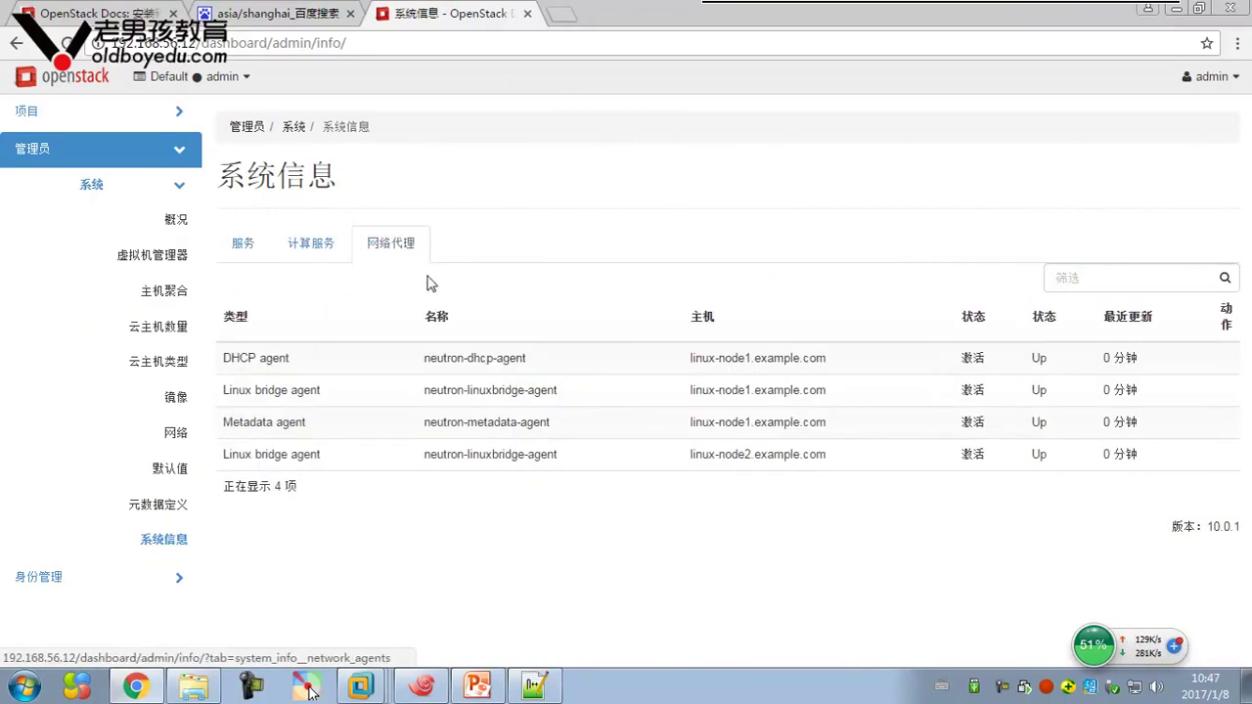
{"action": "left_click", "coordinate": [276, 250]}
{"action": "left_click", "coordinate": [272, 252]}
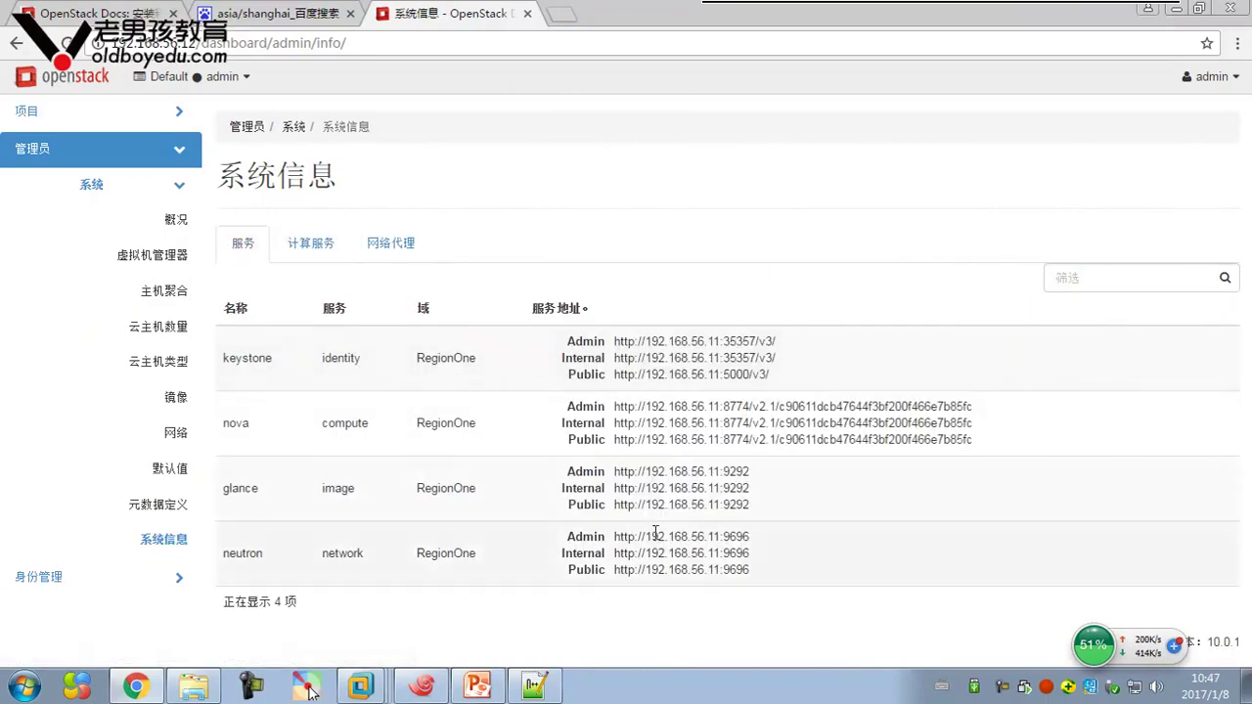
{"action": "left_click", "coordinate": [391, 245]}
{"action": "left_click", "coordinate": [318, 251]}
{"action": "left_click", "coordinate": [244, 244]}
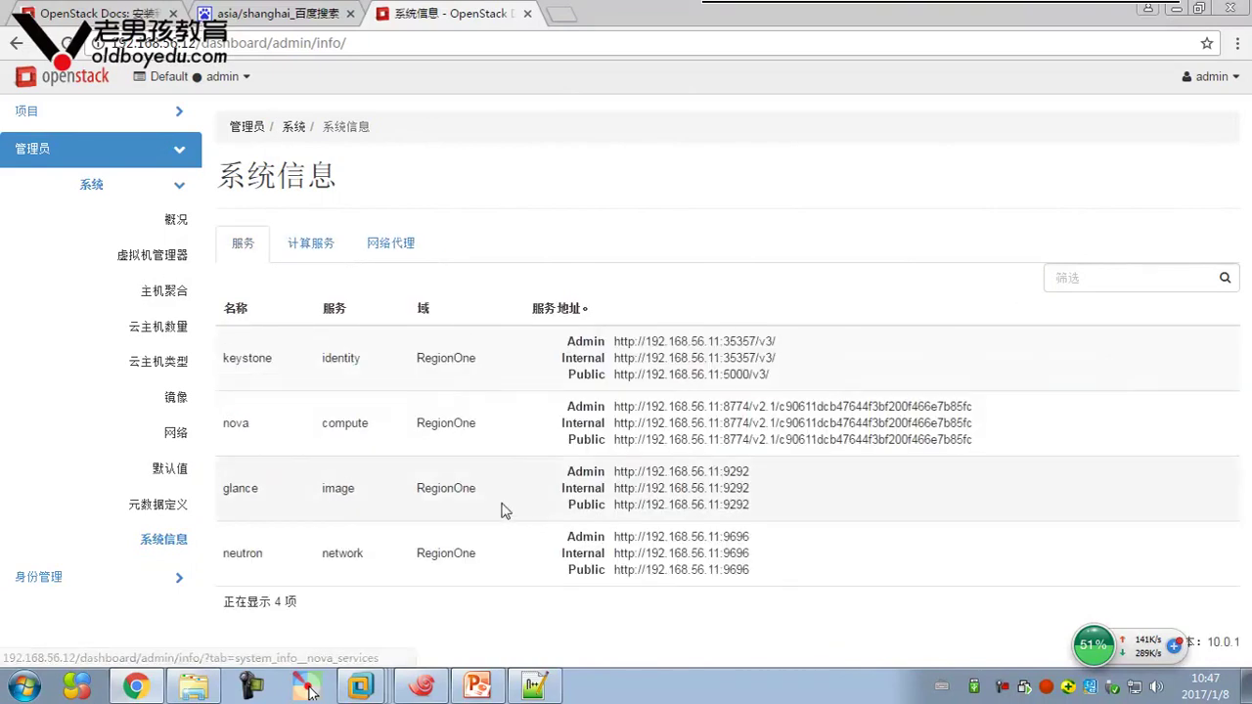
{"action": "left_click", "coordinate": [152, 579]}
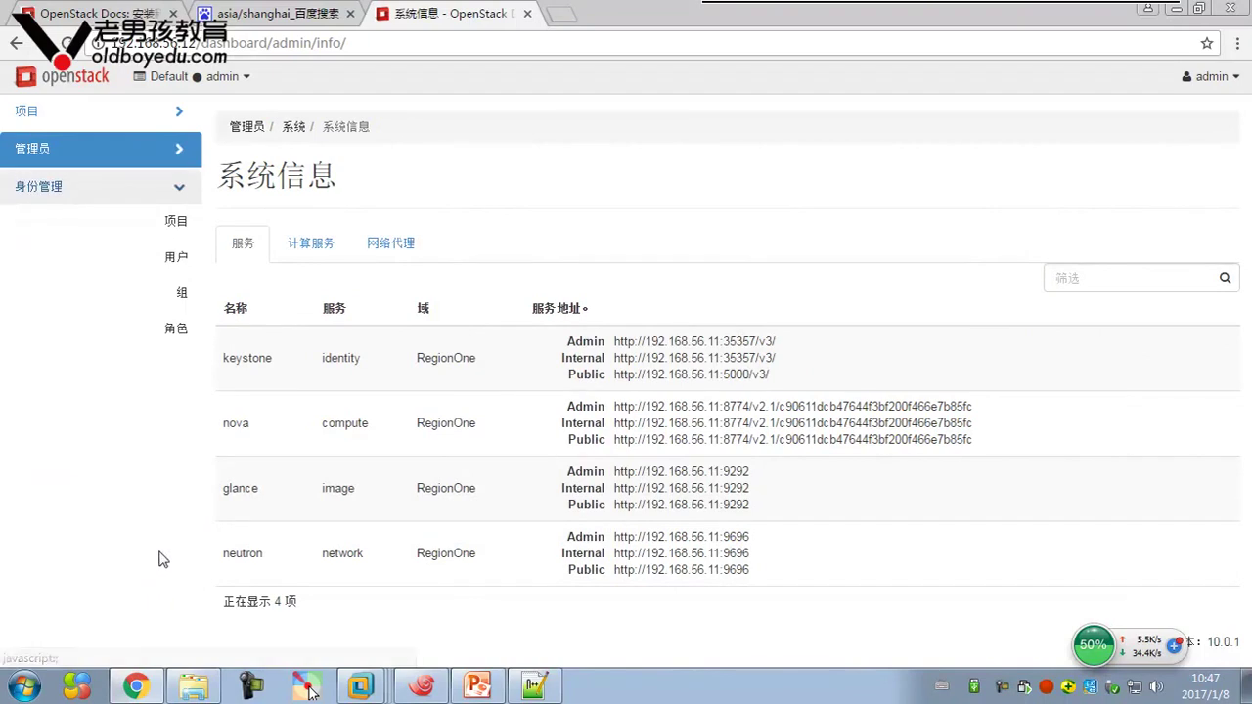
{"action": "left_click", "coordinate": [147, 151]}
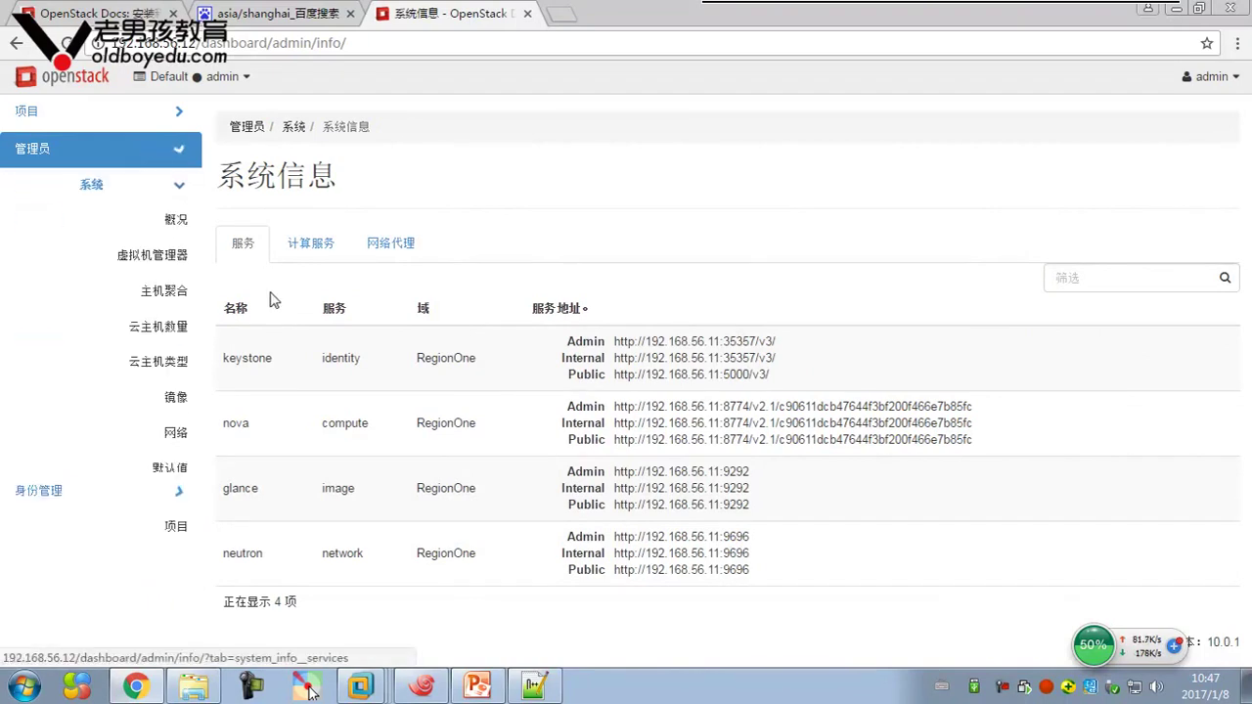
{"action": "left_click", "coordinate": [170, 186]}
{"action": "left_click", "coordinate": [168, 186]}
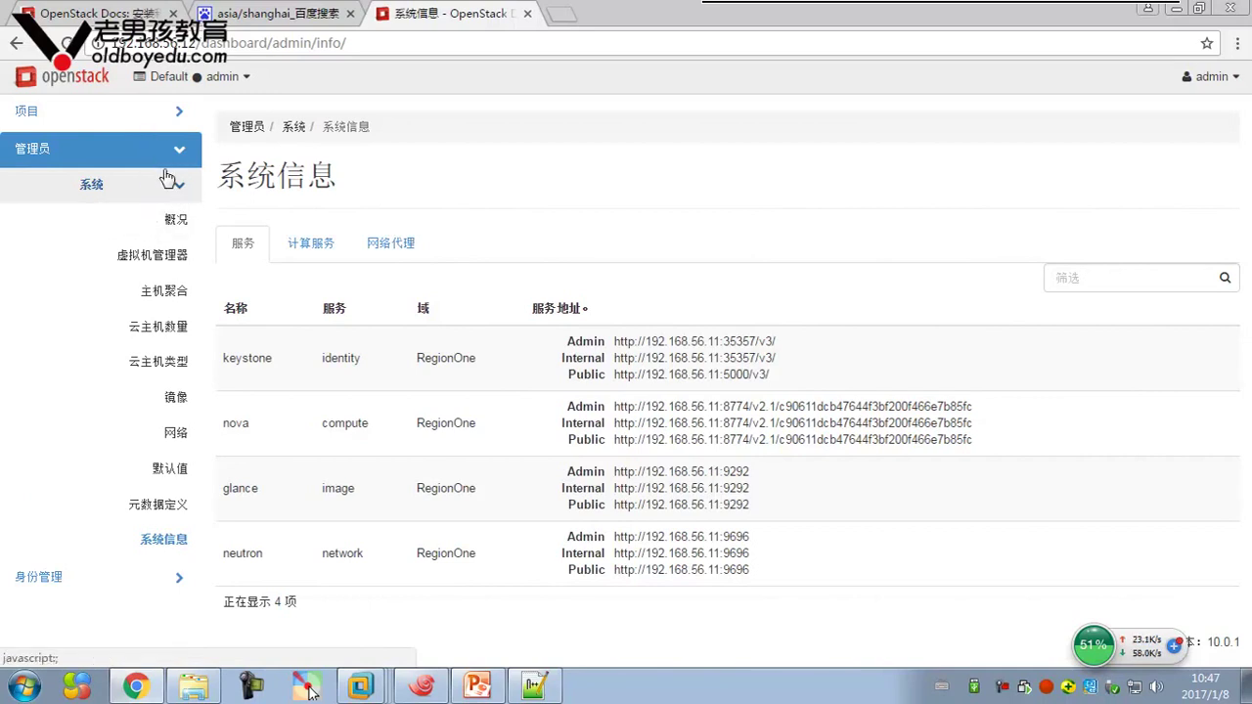
{"action": "left_click", "coordinate": [136, 119]}
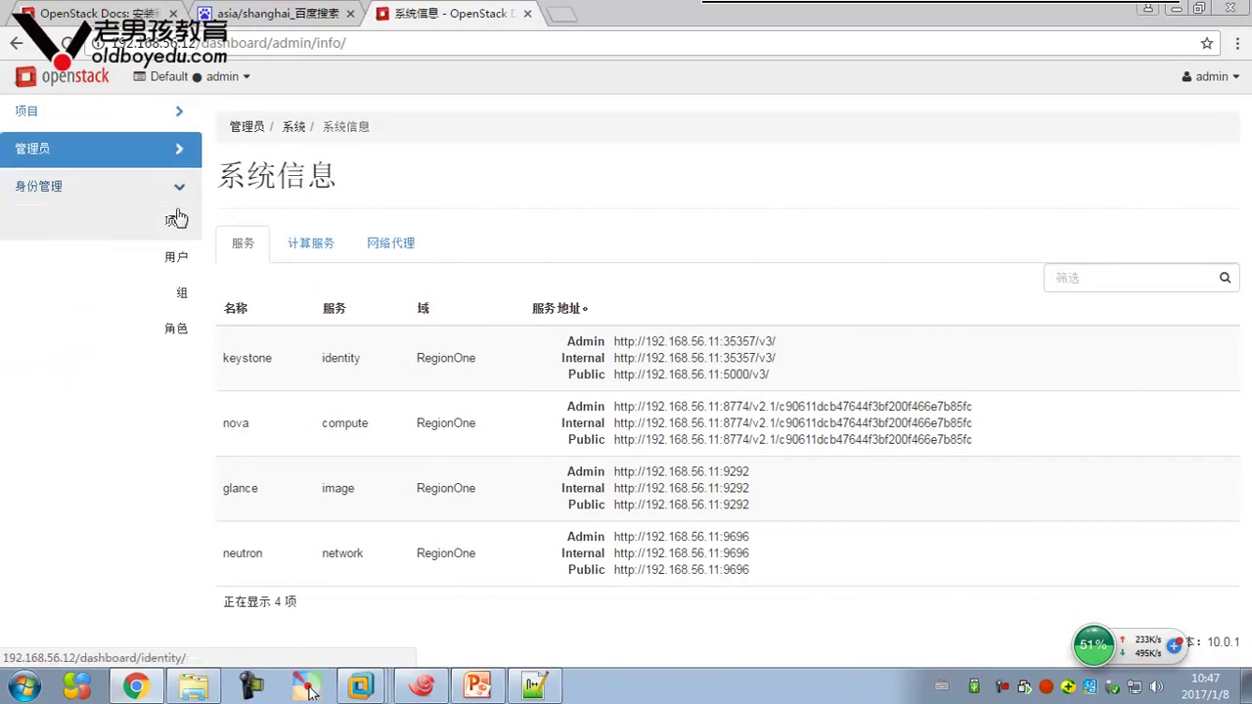
{"action": "left_click", "coordinate": [176, 156]}
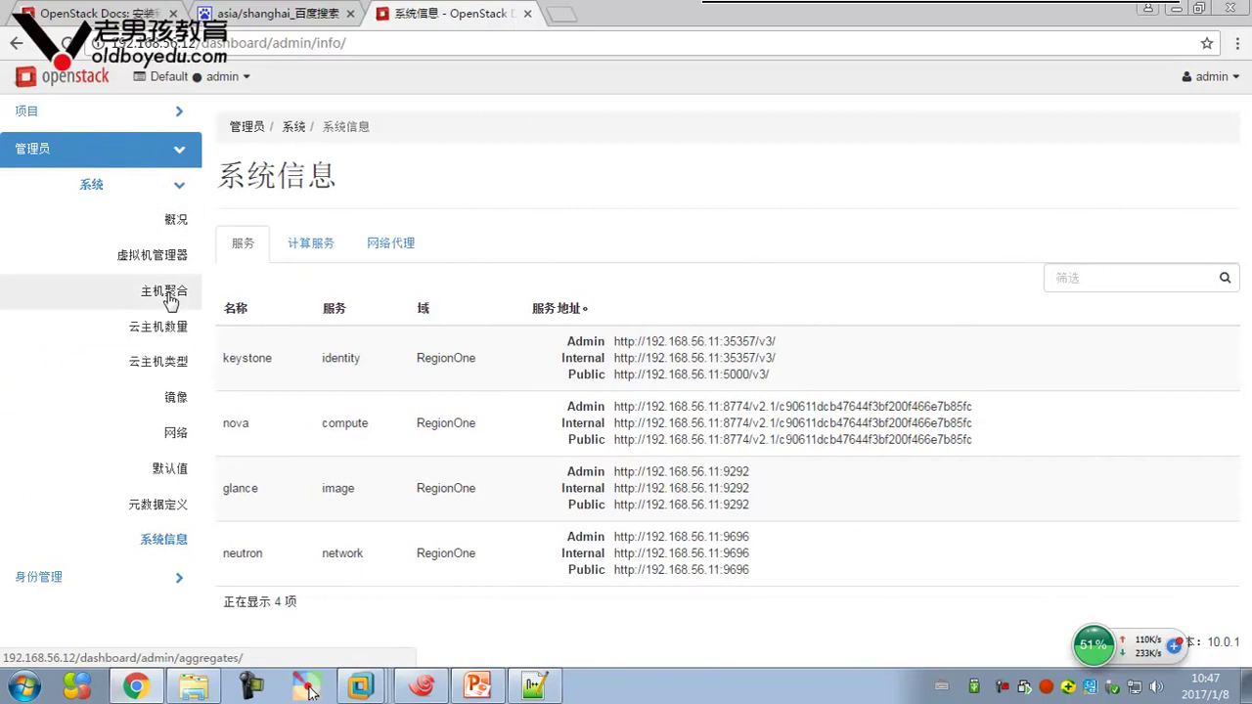
Open the admin list of all instances and inspect demo-instance's host linux-node2.example.com, name and image
{"action": "left_click", "coordinate": [164, 337]}
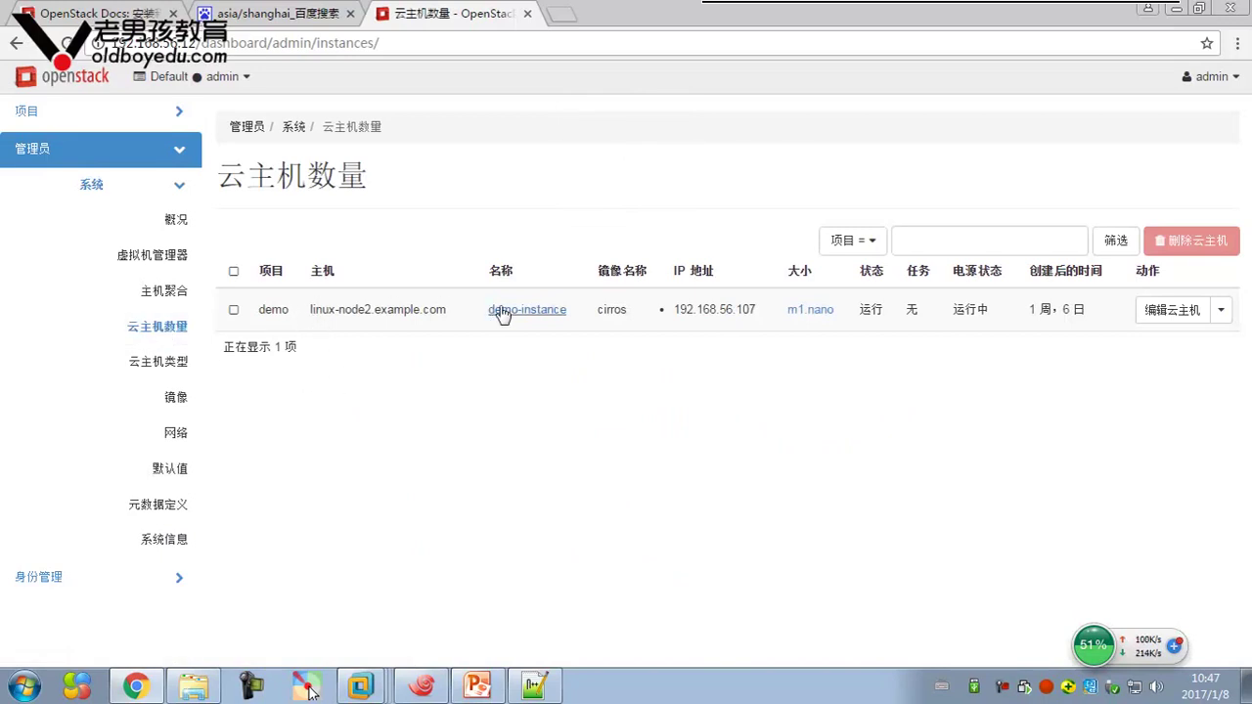
{"action": "left_click_drag", "start_coordinate": [307, 311], "coordinate": [458, 309]}
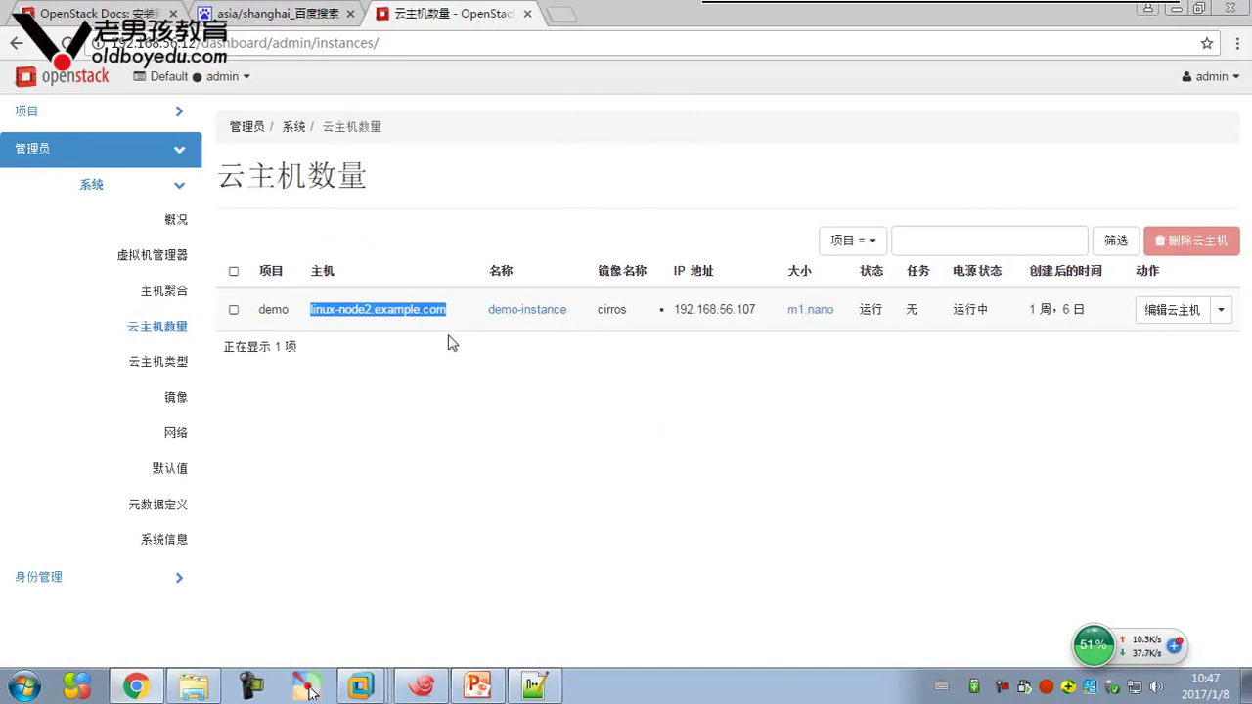
{"action": "left_click", "coordinate": [472, 406]}
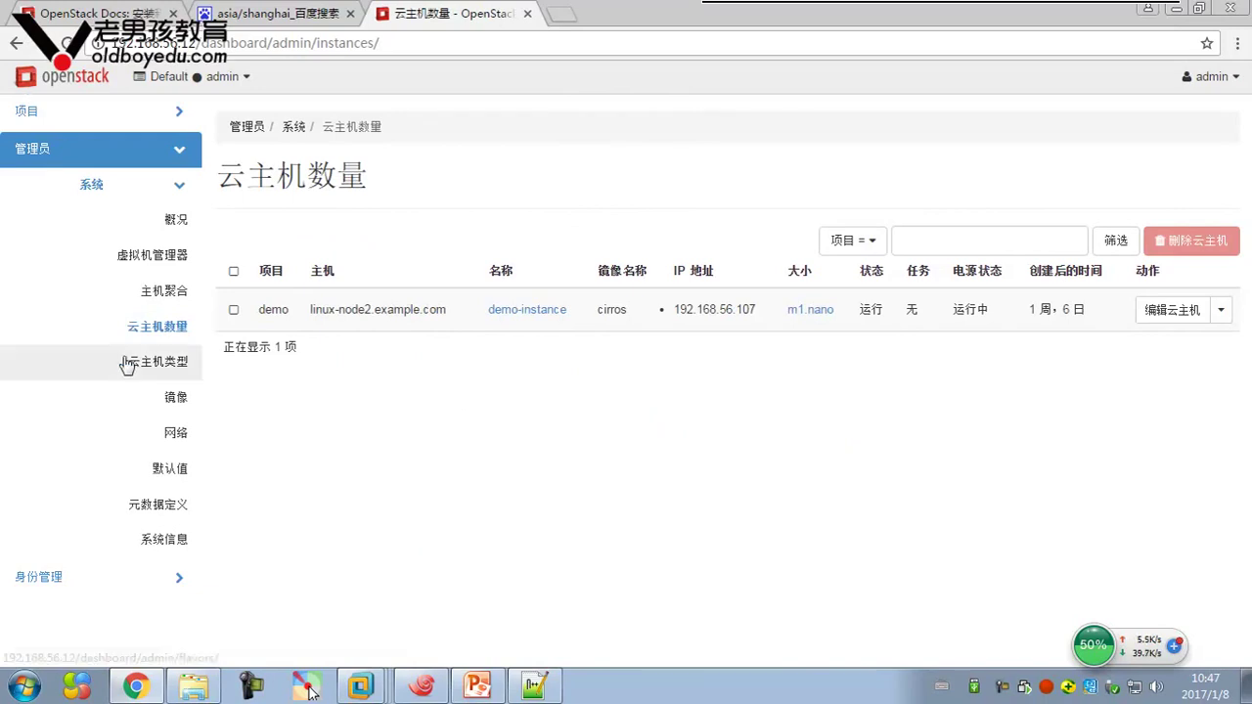
{"action": "left_click_drag", "start_coordinate": [311, 309], "coordinate": [618, 313]}
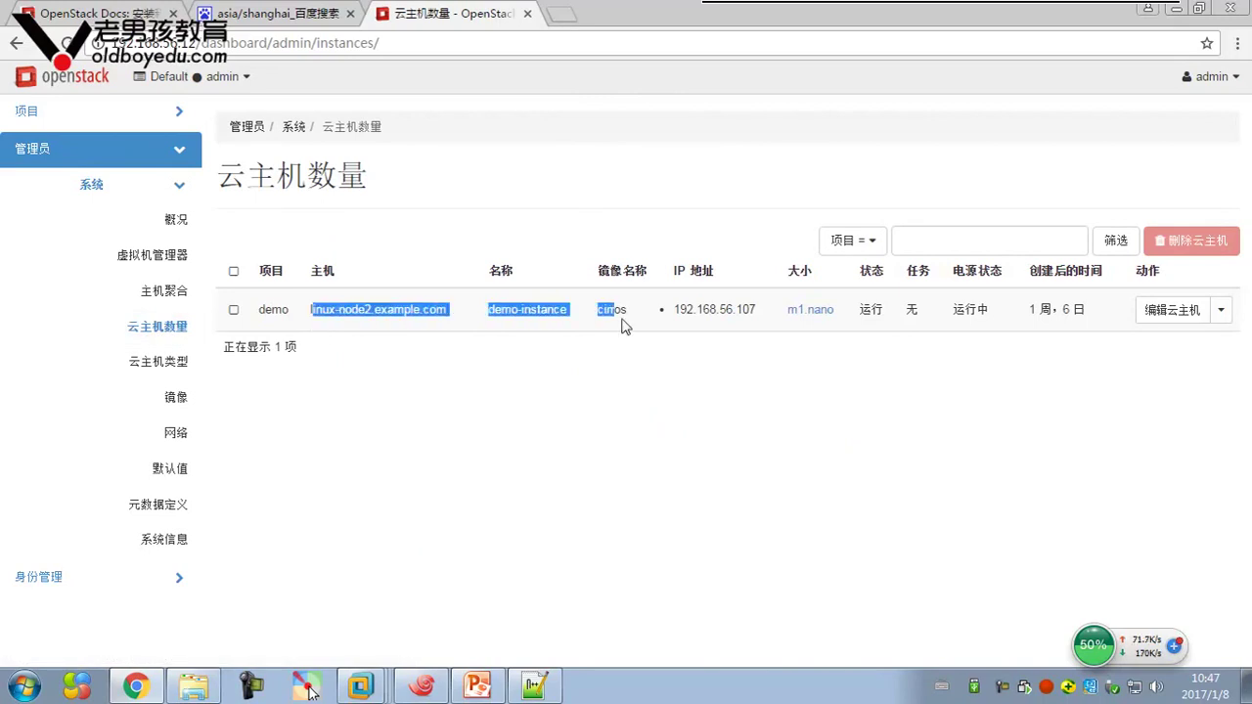
{"action": "left_click", "coordinate": [704, 381]}
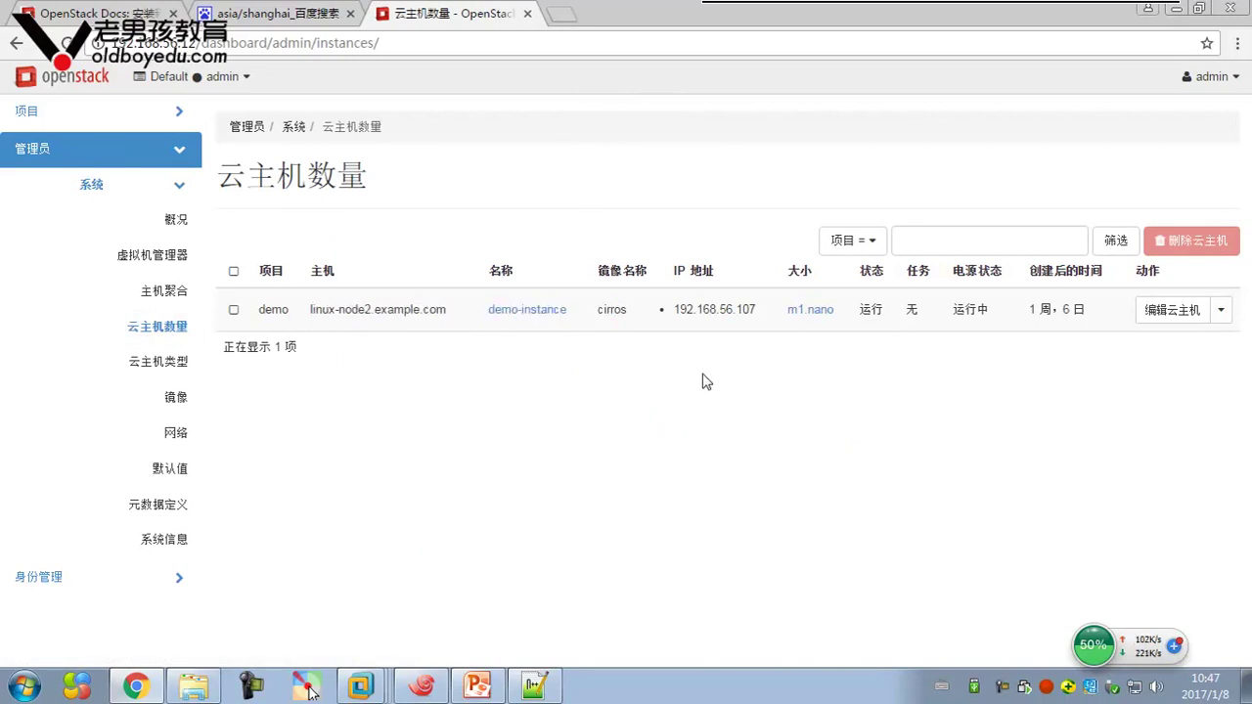
Bring up the admin user's account menu at the top right
{"action": "left_click", "coordinate": [1213, 78]}
{"action": "left_click", "coordinate": [1177, 257]}
{"action": "left_click", "coordinate": [1237, 80]}
Log out of admin and sign in with the demo user's username and password
{"action": "left_click", "coordinate": [1176, 258]}
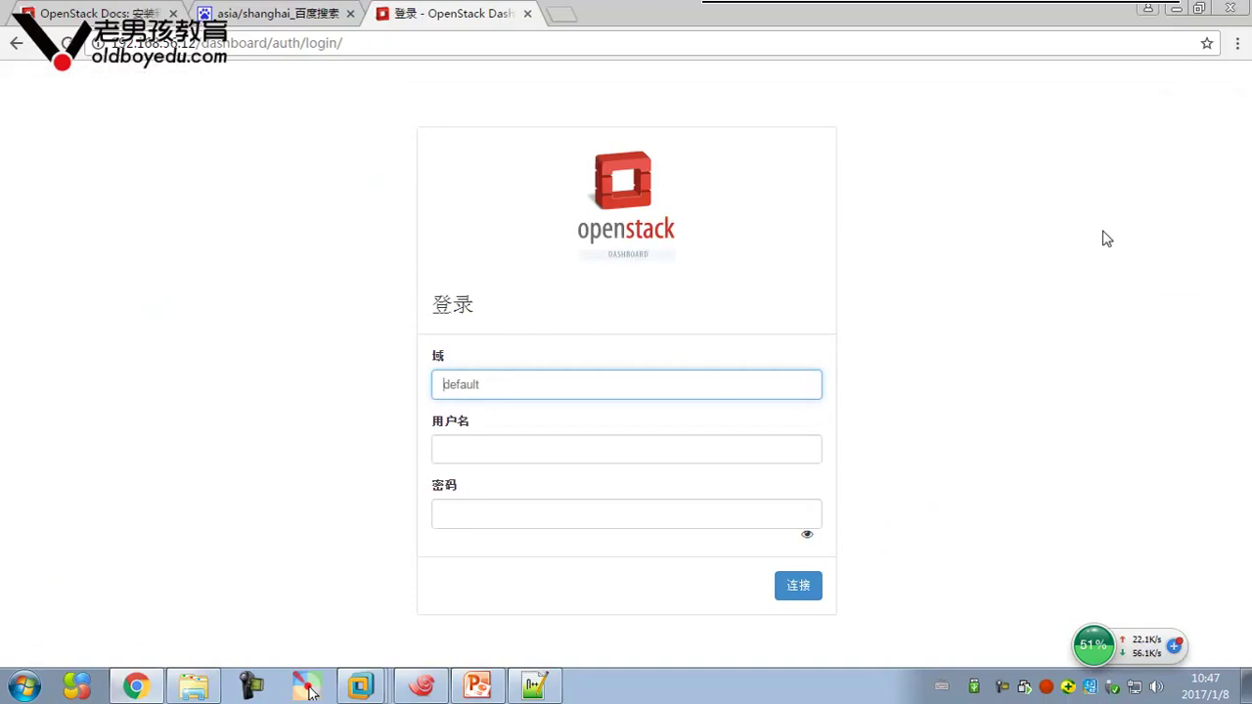
{"action": "left_click", "coordinate": [555, 444]}
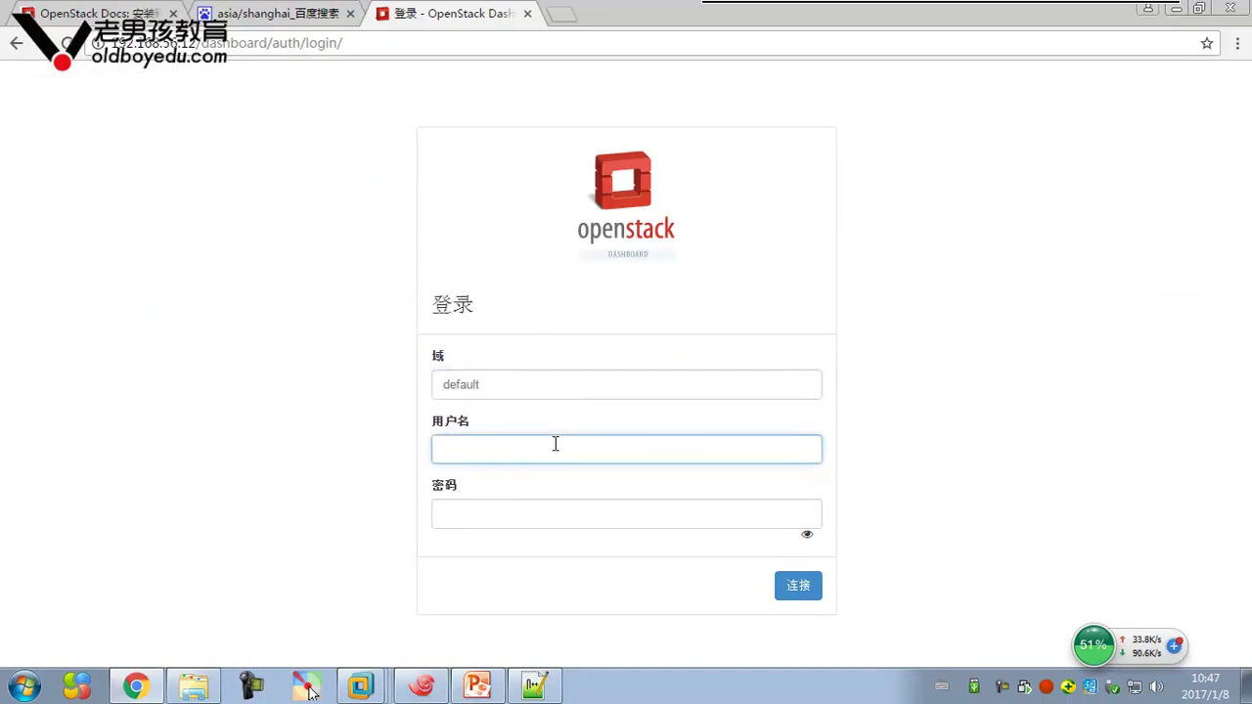
{"action": "key", "text": "Tab"}
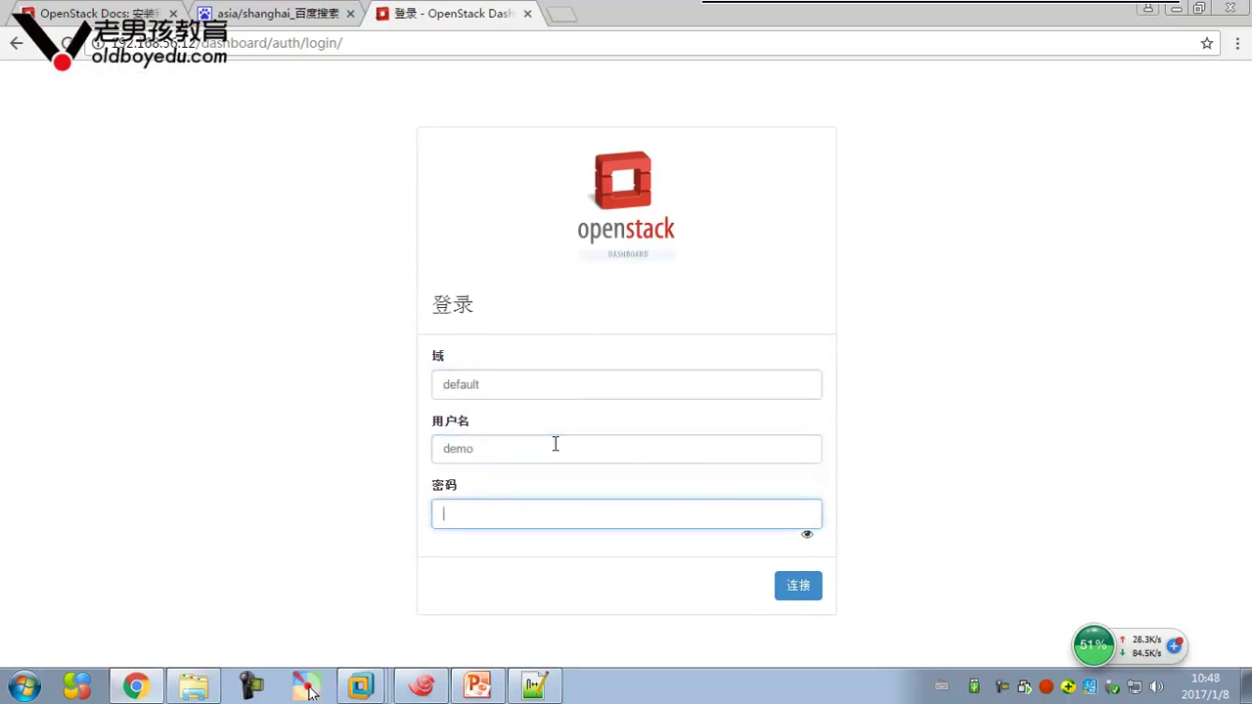
{"action": "left_click", "coordinate": [782, 587]}
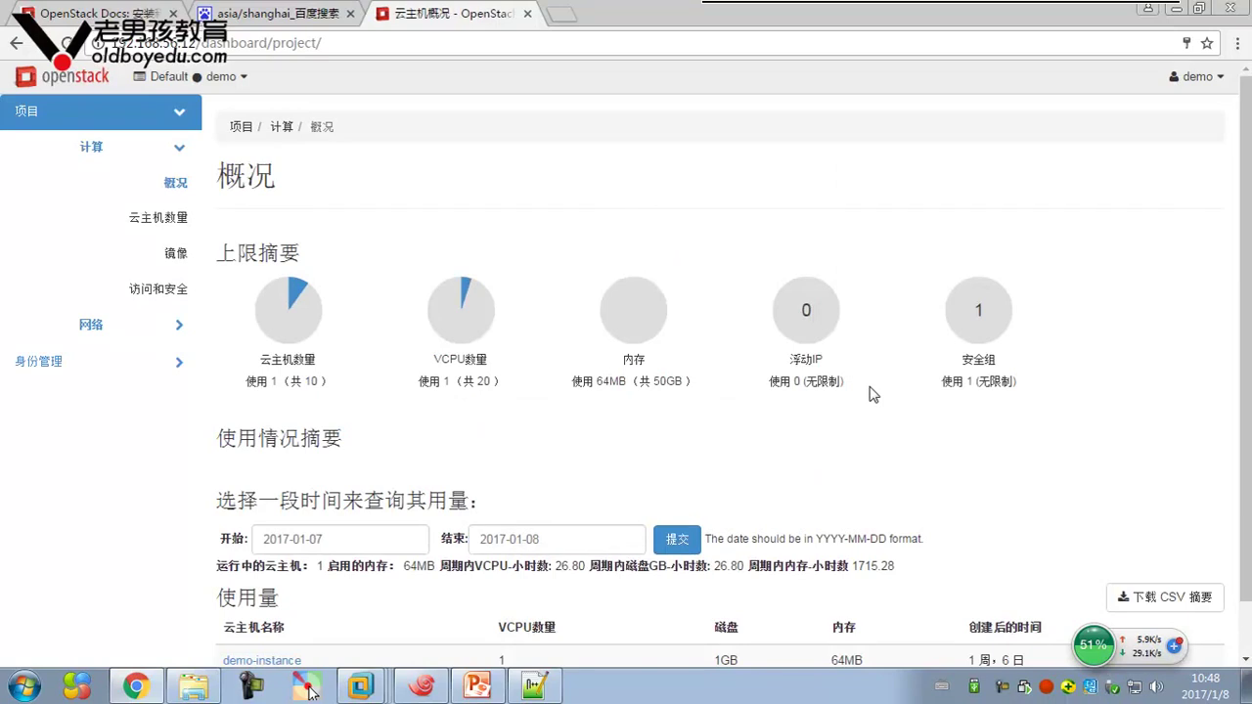
{"action": "scroll", "coordinate": [763, 372], "scroll_direction": "down", "scroll_amount": 1}
{"action": "scroll", "coordinate": [802, 357], "scroll_direction": "up", "scroll_amount": 1}
{"action": "scroll", "coordinate": [811, 349], "scroll_direction": "down", "scroll_amount": 1}
{"action": "scroll", "coordinate": [783, 343], "scroll_direction": "up", "scroll_amount": 1}
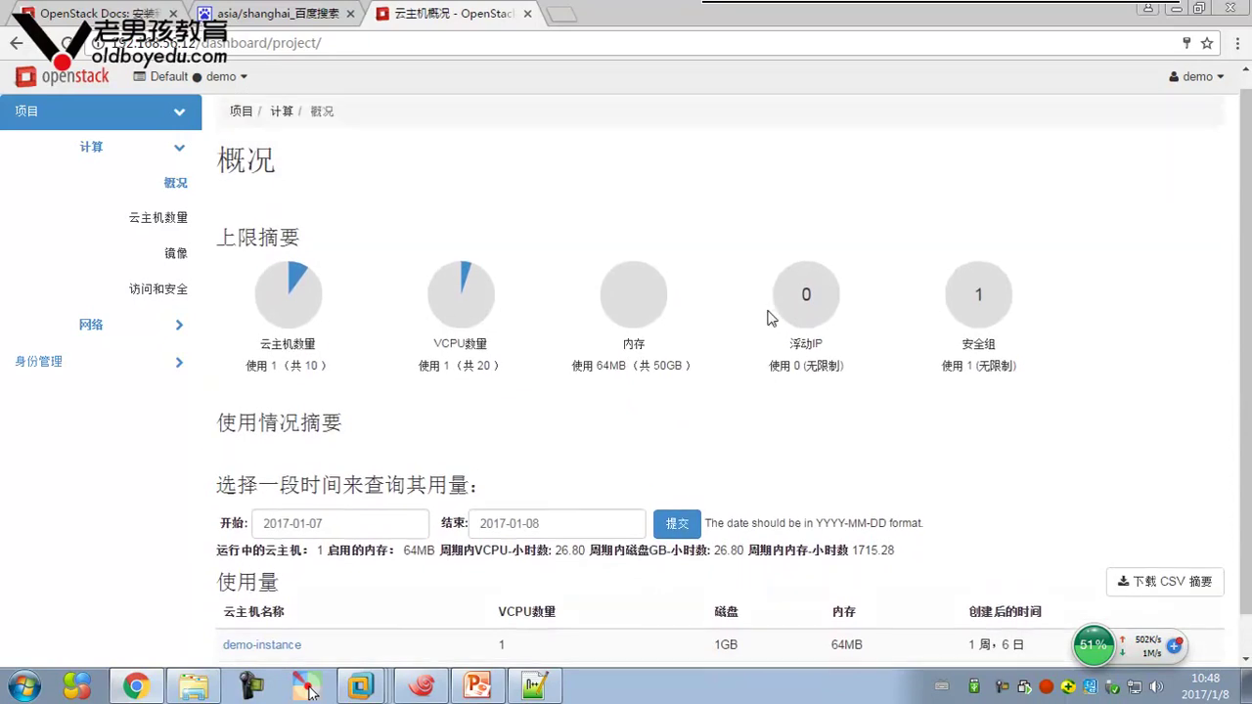
{"action": "scroll", "coordinate": [783, 324], "scroll_direction": "down", "scroll_amount": 1}
{"action": "scroll", "coordinate": [685, 313], "scroll_direction": "up", "scroll_amount": 1}
{"action": "scroll", "coordinate": [195, 244], "scroll_direction": "down", "scroll_amount": 1}
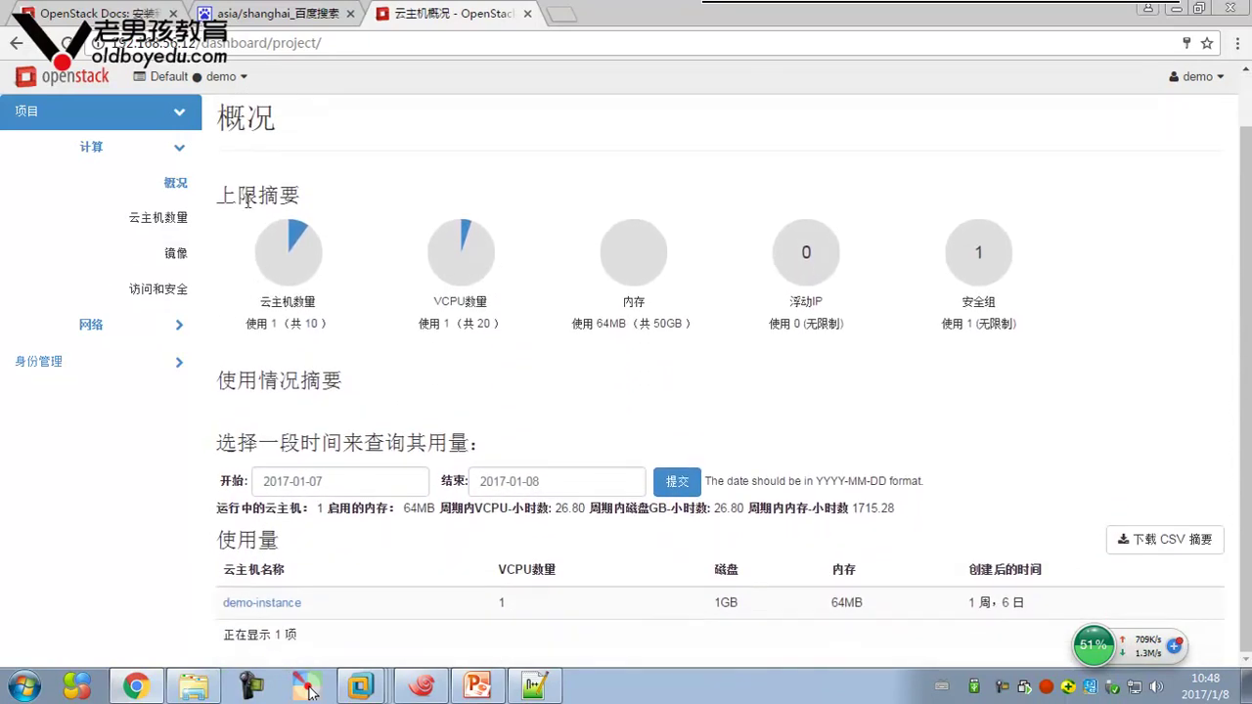
{"action": "left_click_drag", "start_coordinate": [223, 194], "coordinate": [1062, 324]}
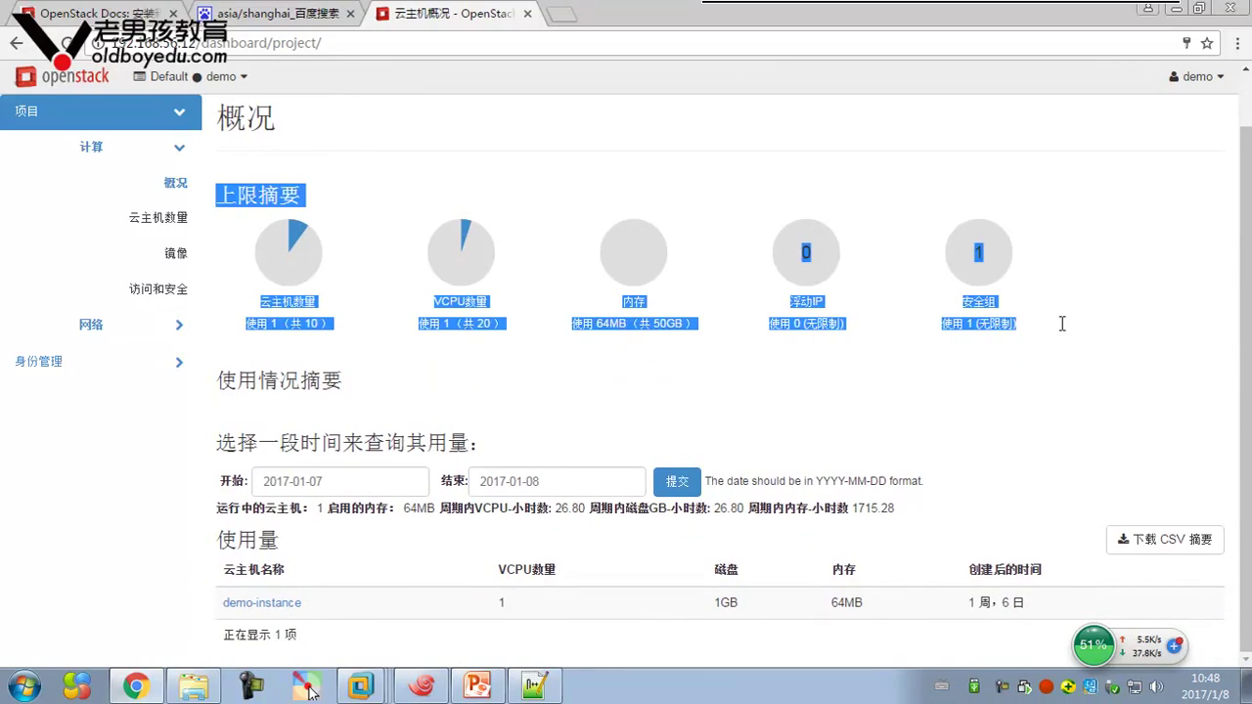
{"action": "left_click", "coordinate": [808, 393]}
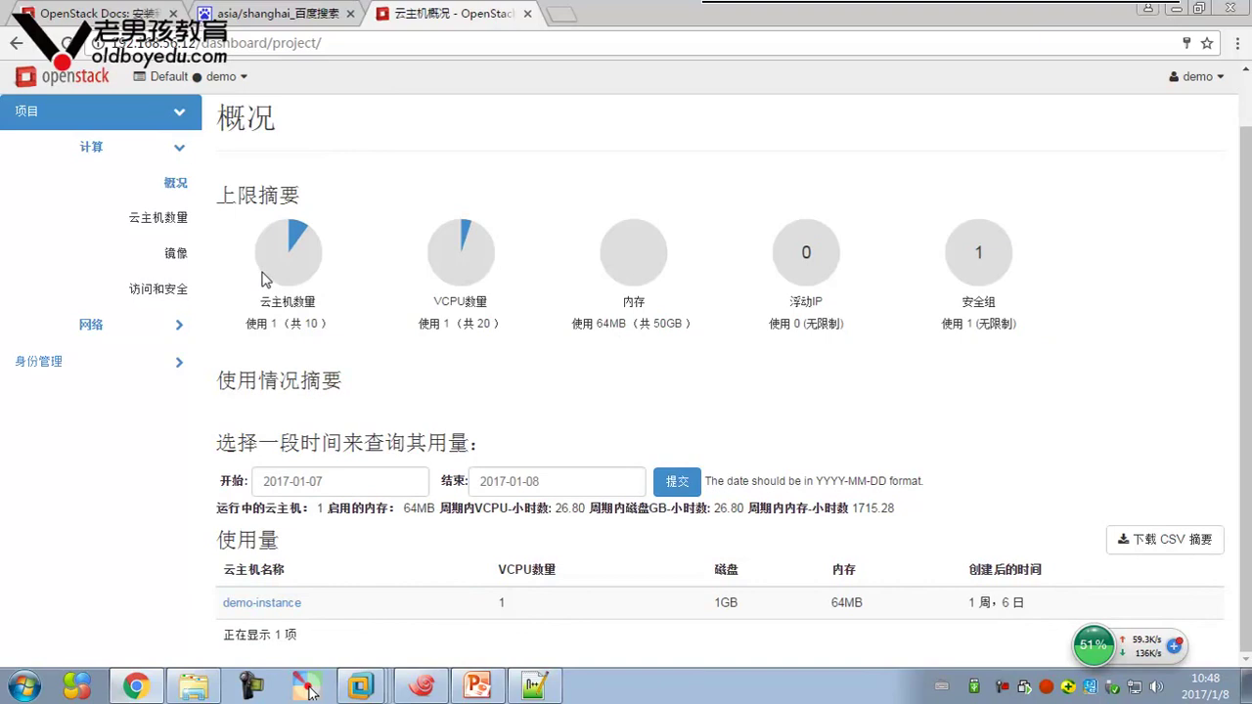
{"action": "left_click_drag", "start_coordinate": [286, 321], "coordinate": [246, 325]}
{"action": "left_click", "coordinate": [367, 355]}
{"action": "left_click_drag", "start_coordinate": [308, 323], "coordinate": [328, 326]}
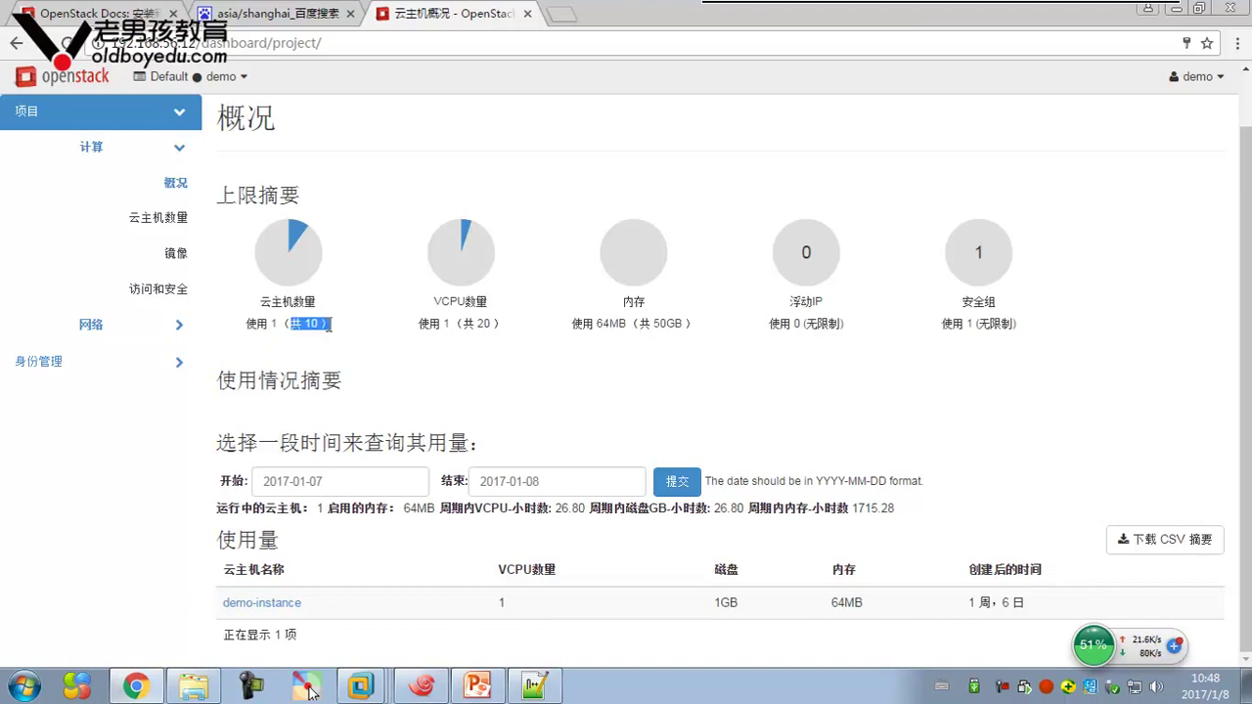
{"action": "left_click_drag", "start_coordinate": [462, 324], "coordinate": [418, 326]}
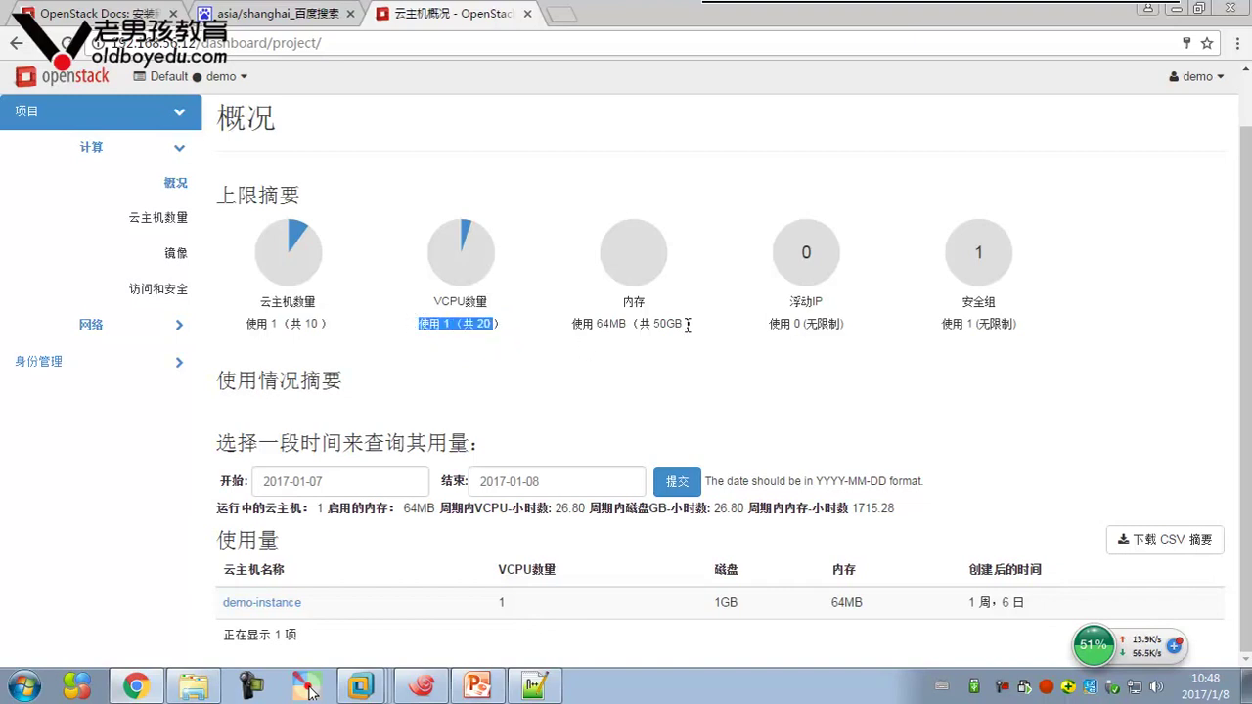
{"action": "left_click_drag", "start_coordinate": [687, 325], "coordinate": [573, 309]}
{"action": "left_click_drag", "start_coordinate": [843, 323], "coordinate": [800, 323]}
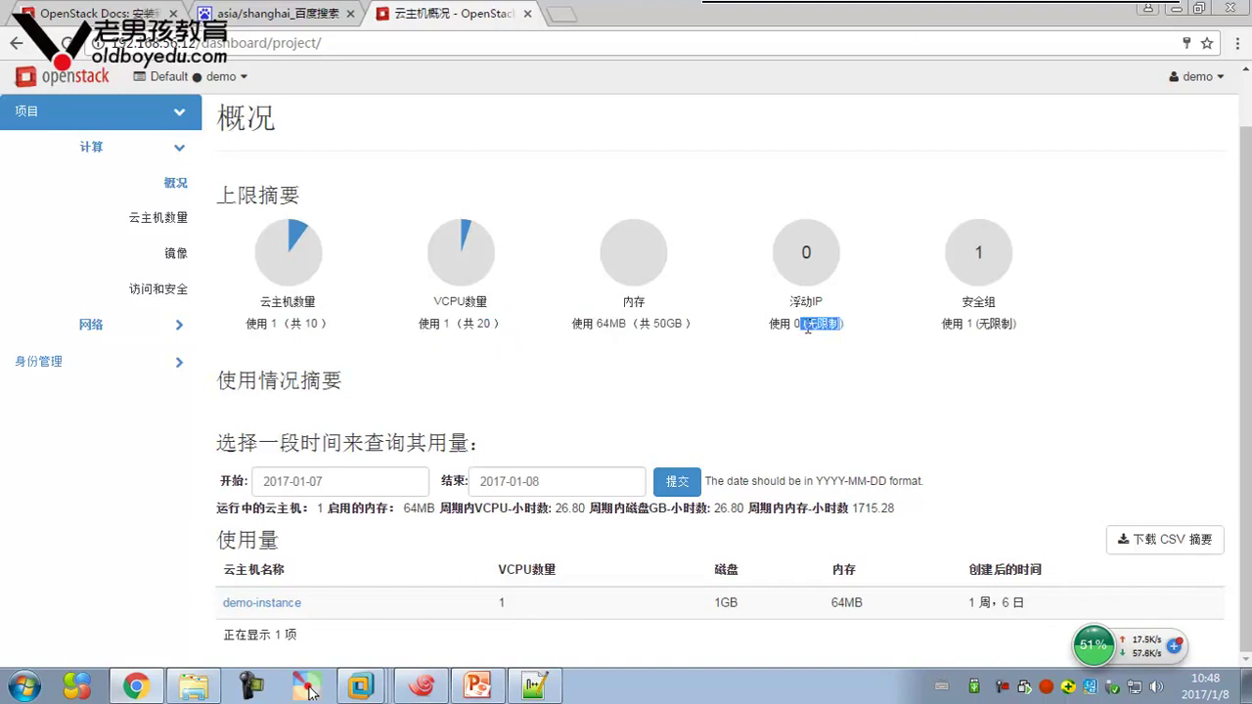
{"action": "left_click_drag", "start_coordinate": [1021, 324], "coordinate": [957, 303]}
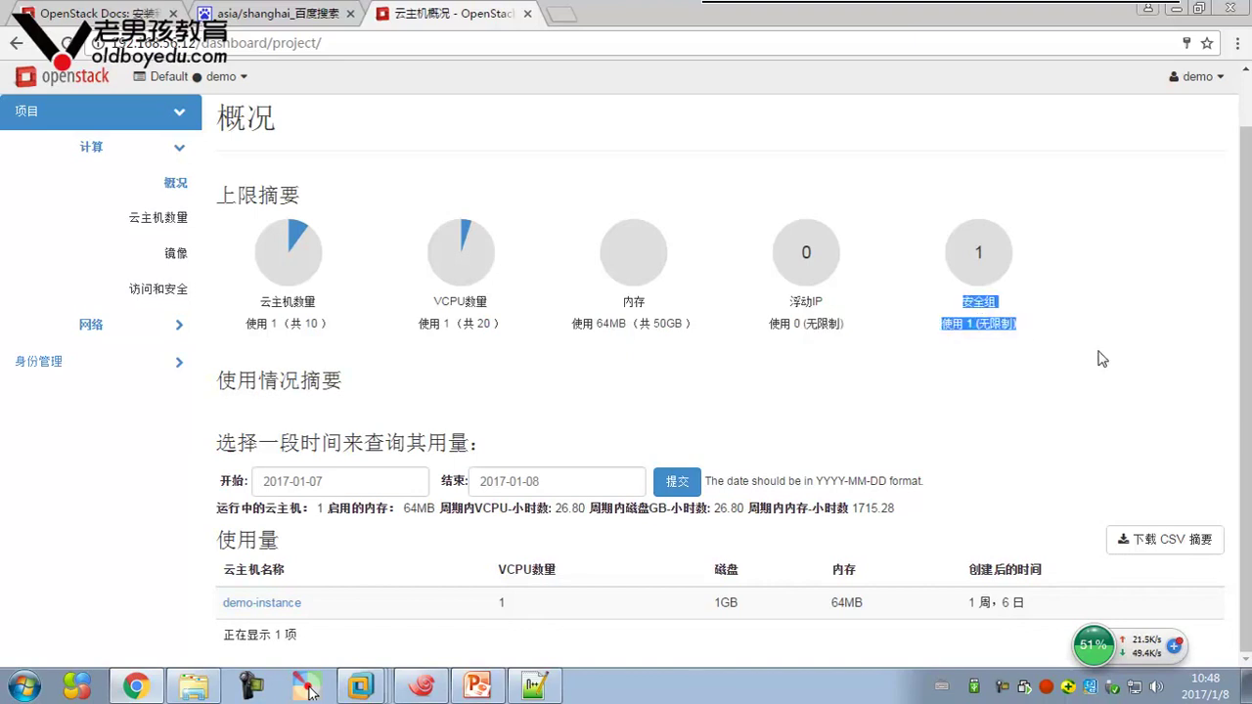
{"action": "left_click", "coordinate": [927, 355]}
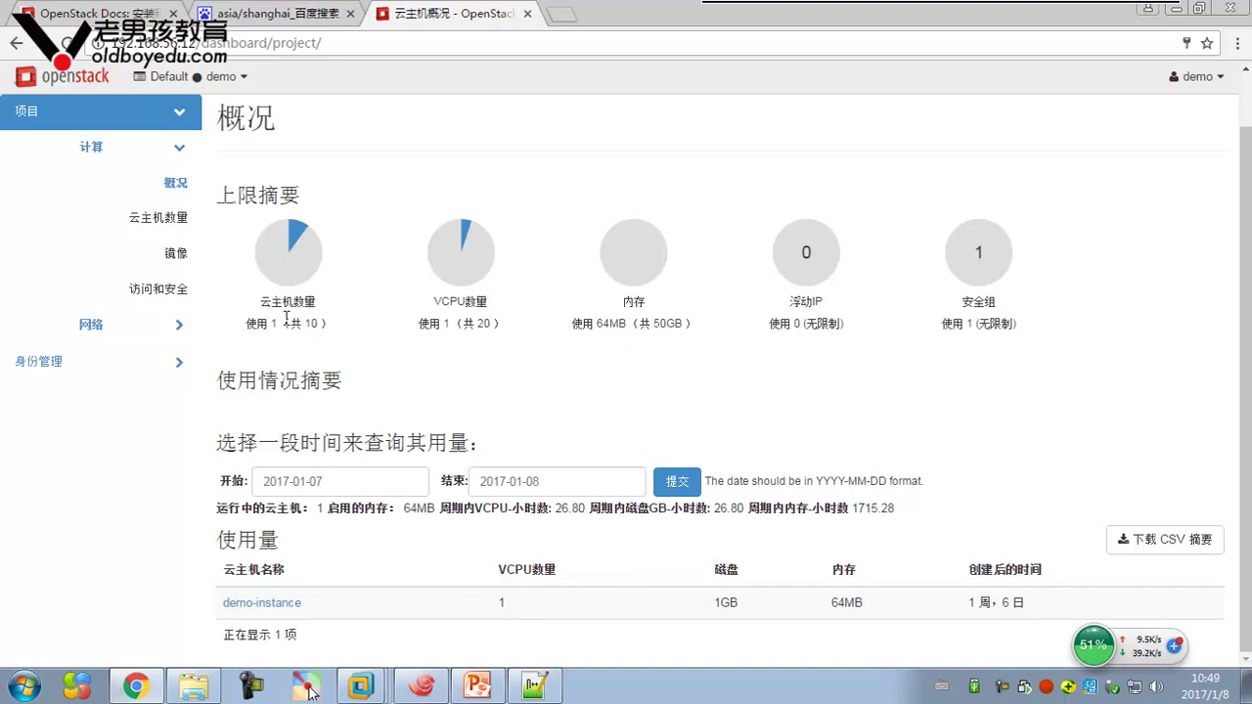
{"action": "left_click", "coordinate": [1195, 76]}
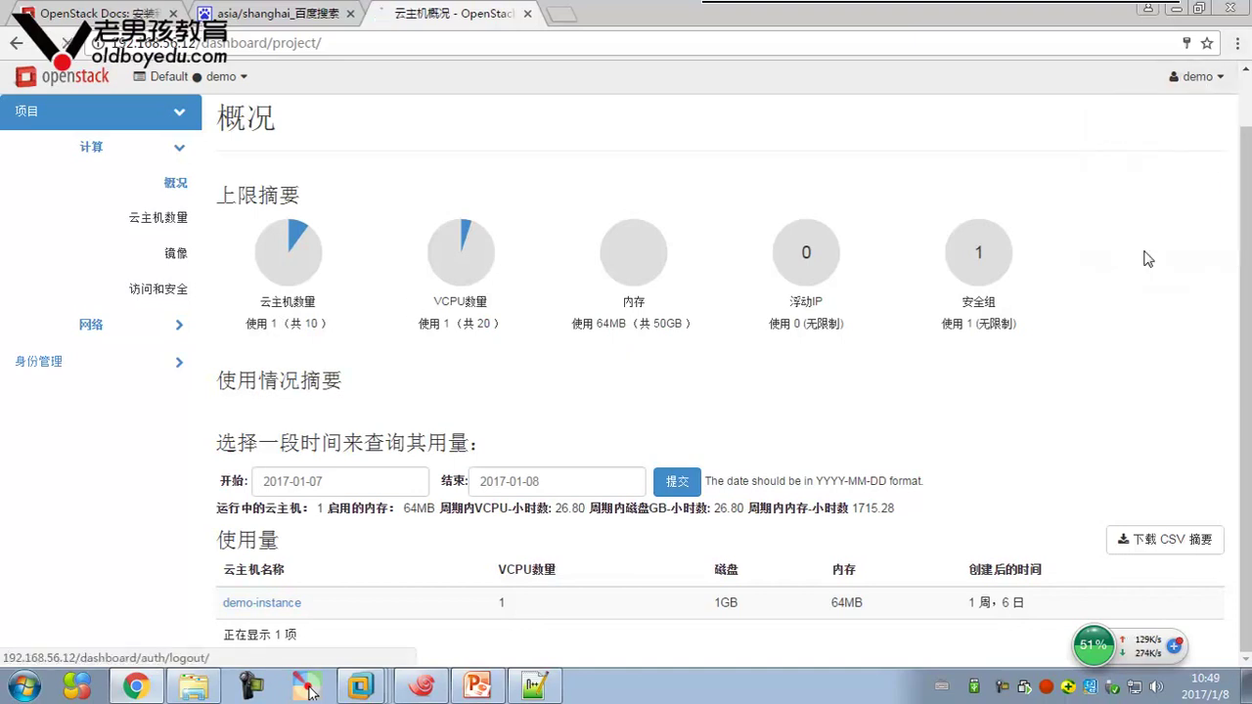
{"action": "left_click", "coordinate": [1147, 261]}
Sign in to the dashboard with the administrator account
{"action": "left_click", "coordinate": [531, 447]}
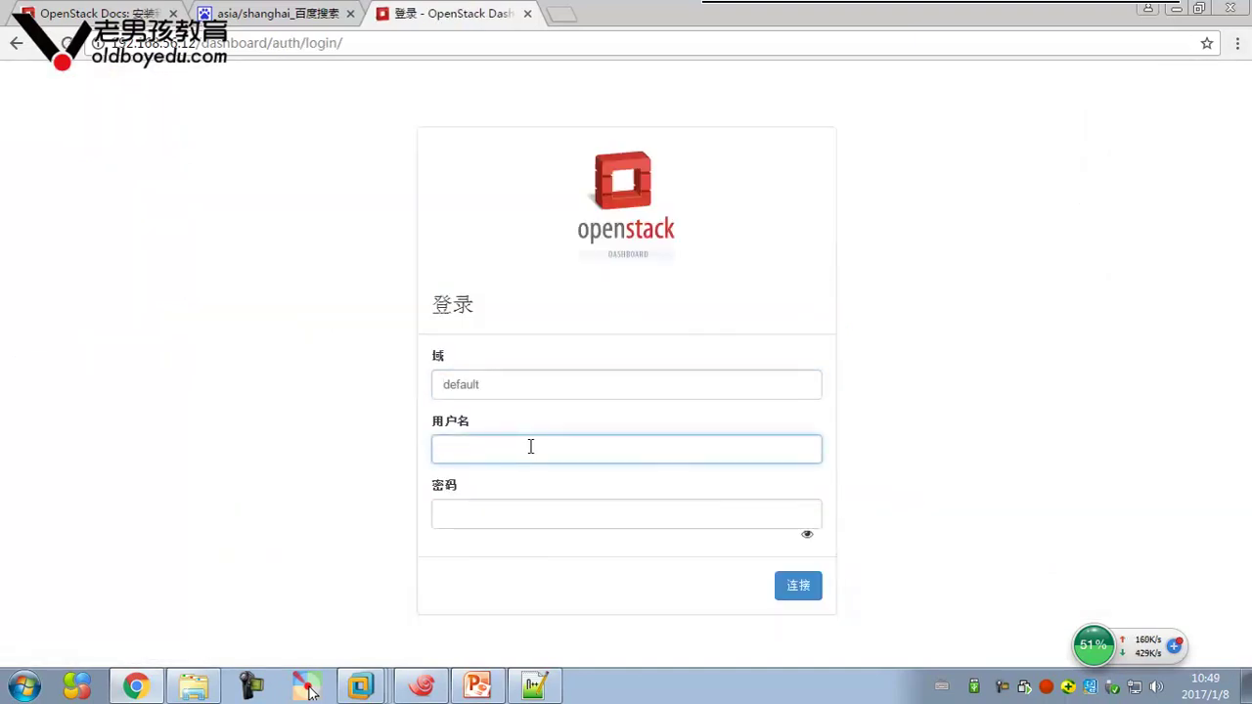
{"action": "type", "text": "ada"}
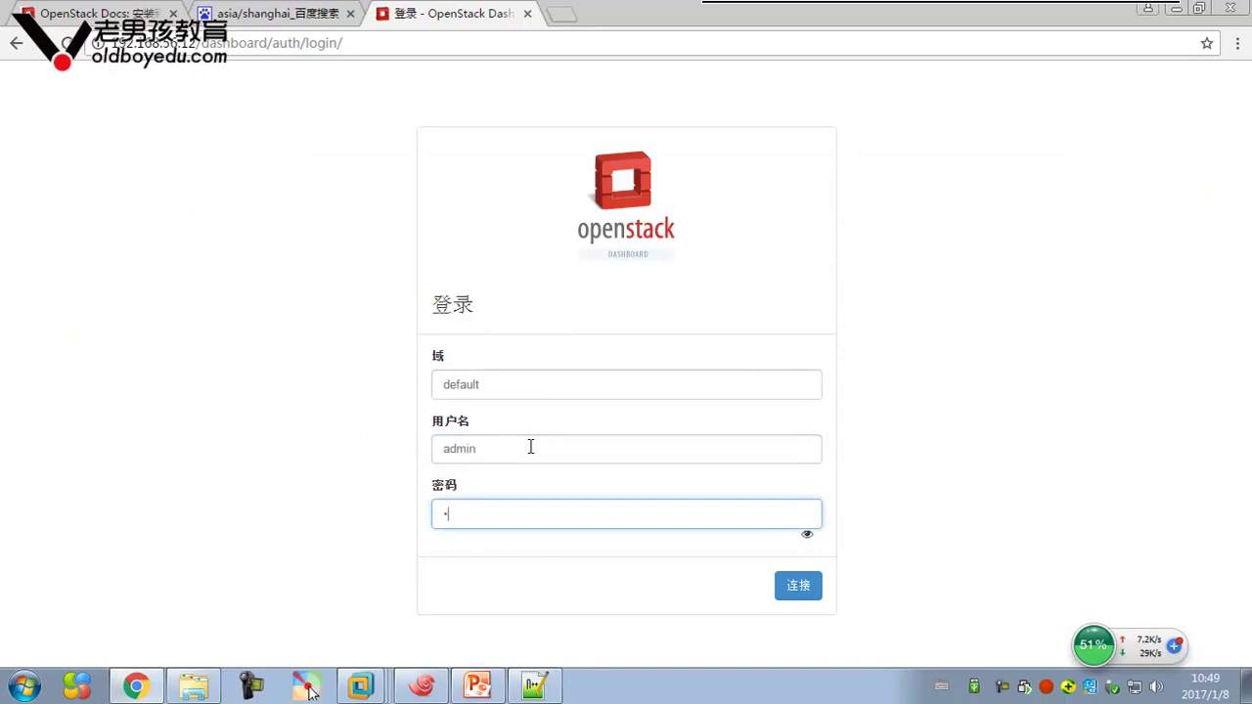
{"action": "key", "text": "Return"}
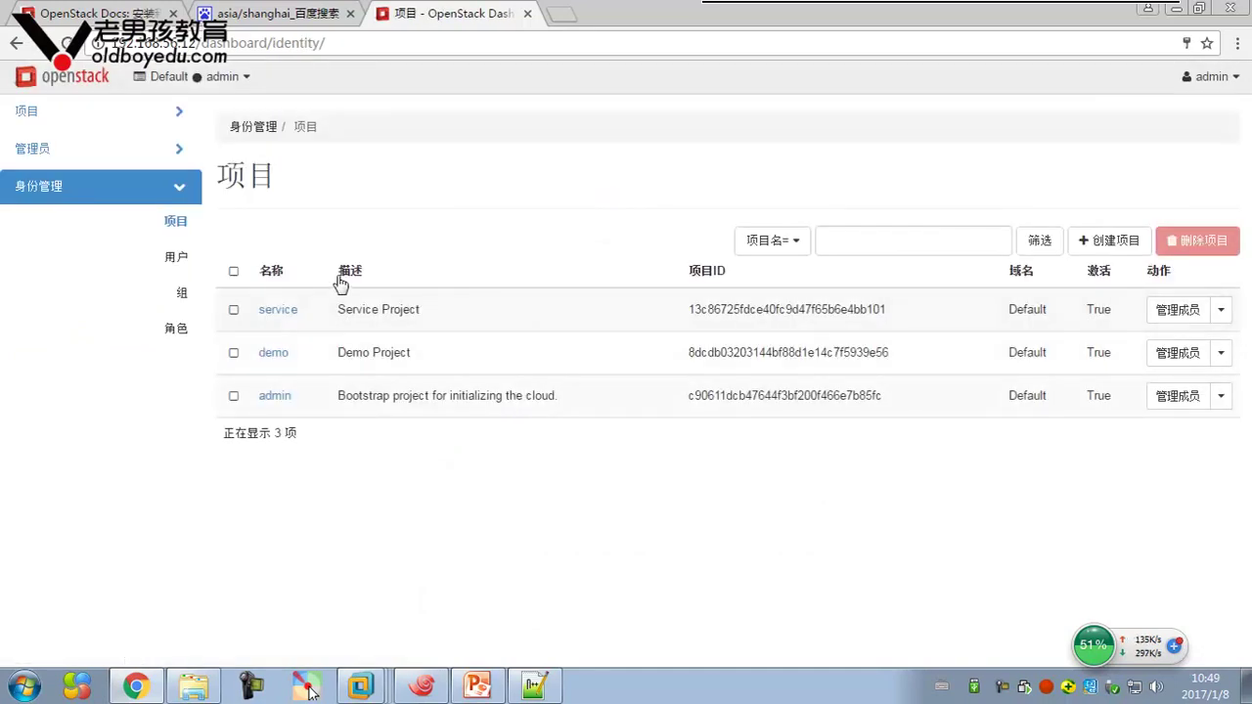
Open the demo user's edit form under Identity Users, cancel it unchanged, then view Identity Projects
{"action": "left_click", "coordinate": [172, 159]}
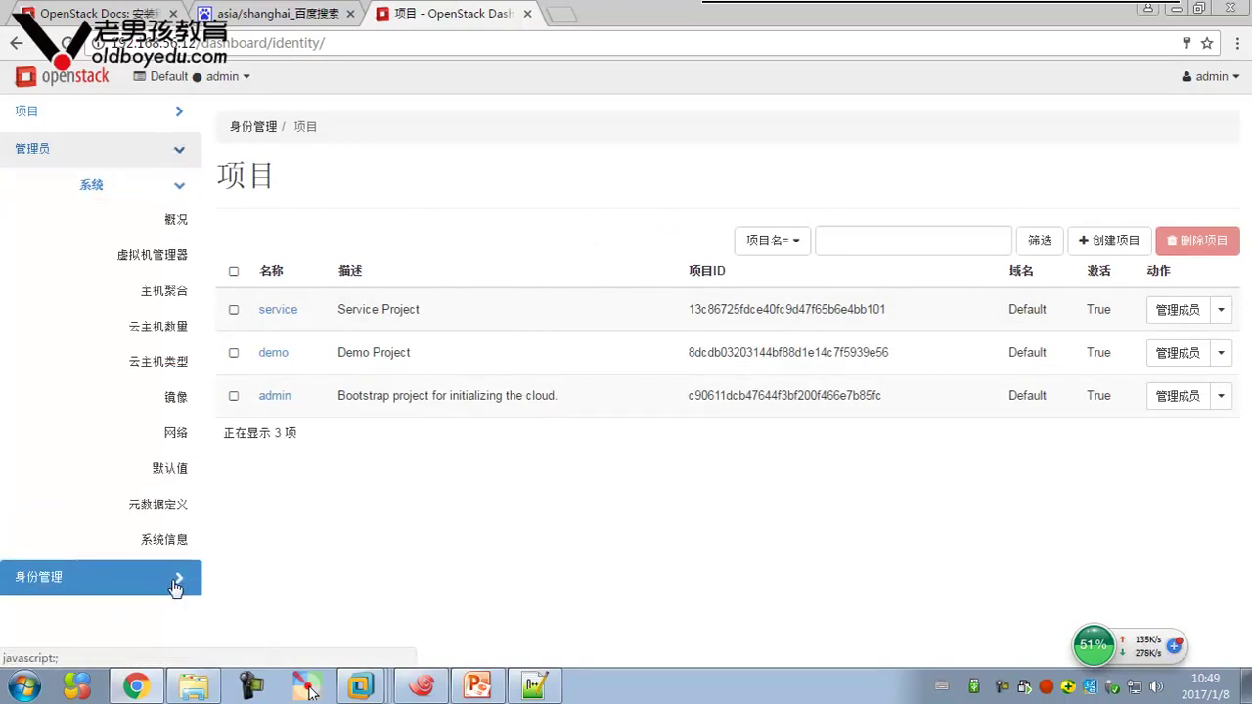
{"action": "left_click", "coordinate": [173, 581]}
{"action": "left_click", "coordinate": [173, 260]}
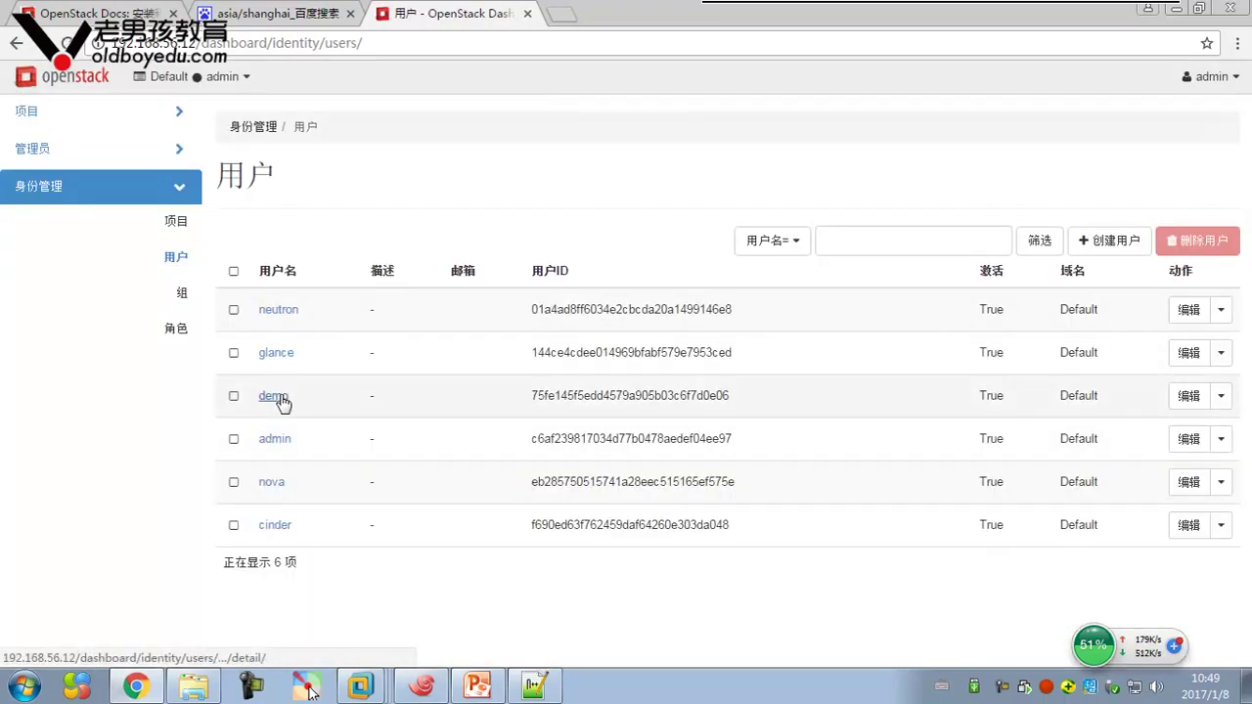
{"action": "left_click", "coordinate": [1221, 395]}
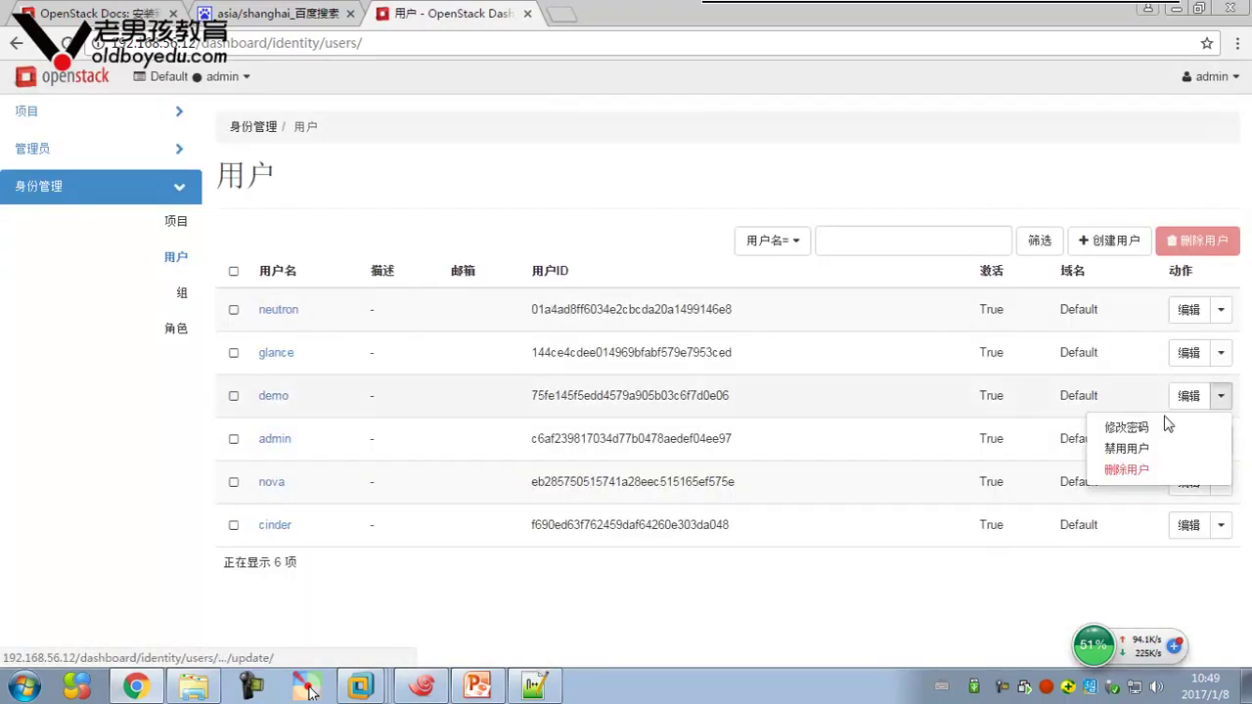
{"action": "left_click", "coordinate": [1191, 392]}
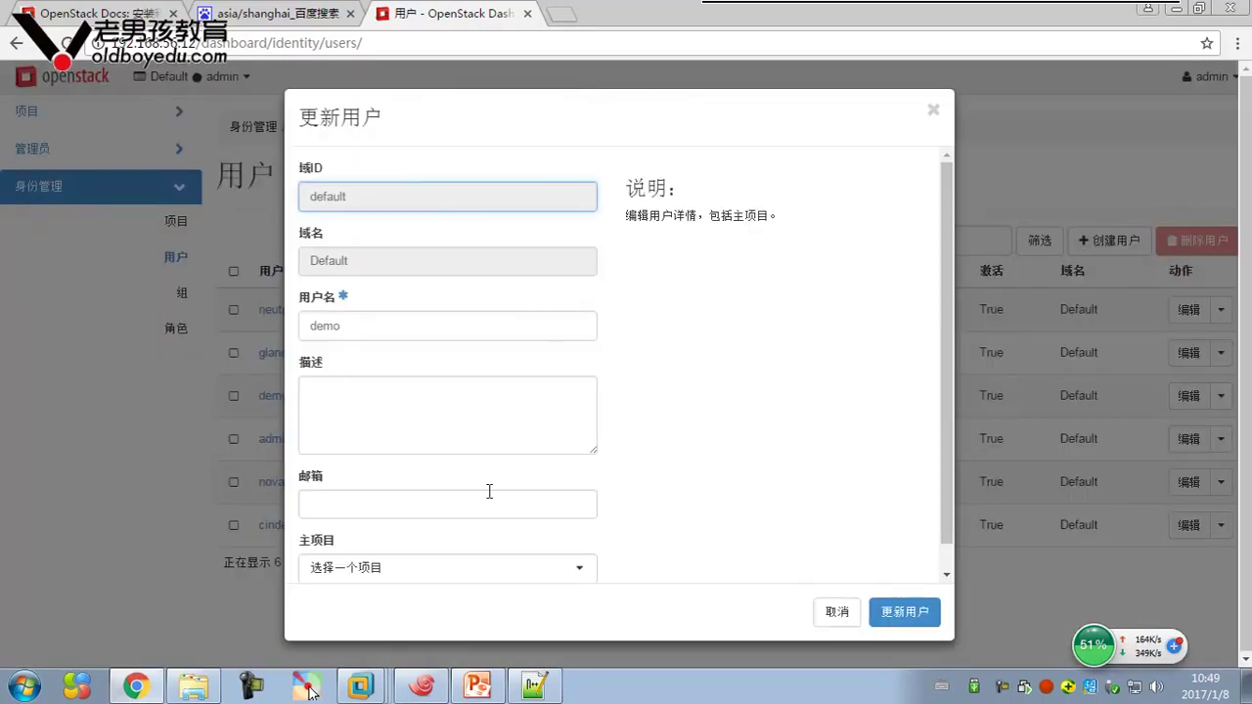
{"action": "scroll", "coordinate": [821, 381], "scroll_direction": "down", "scroll_amount": 1}
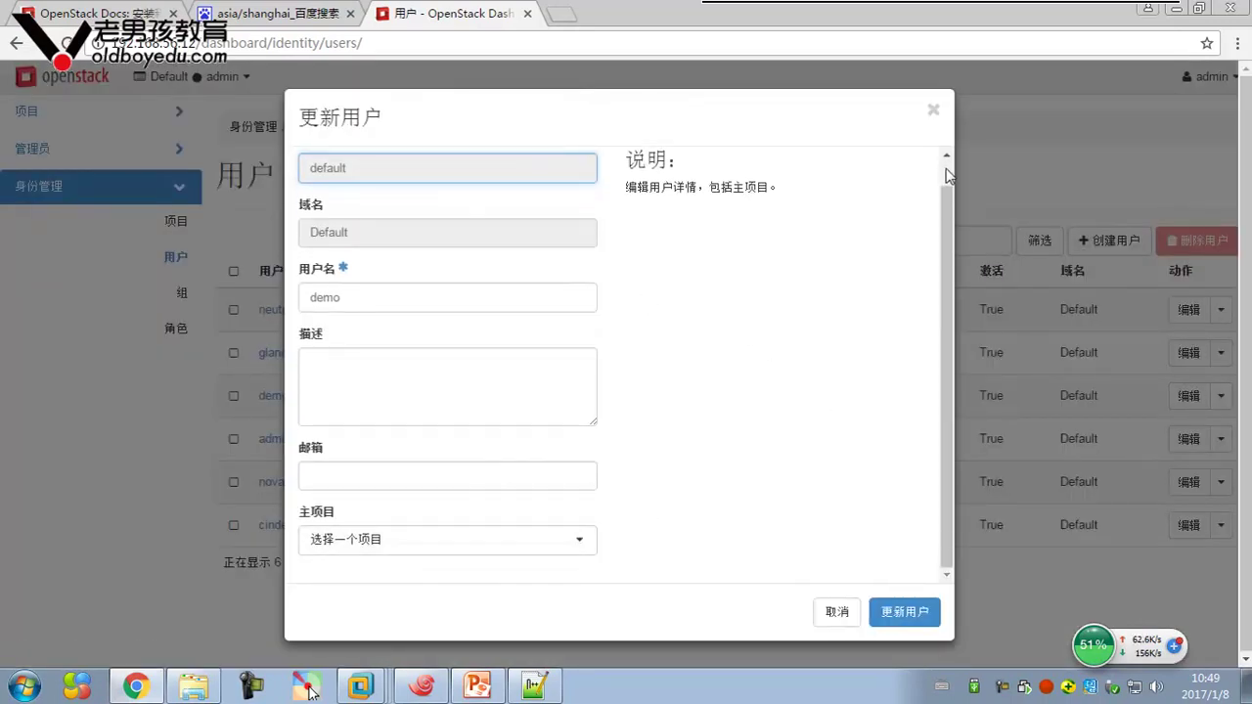
{"action": "left_click", "coordinate": [933, 110]}
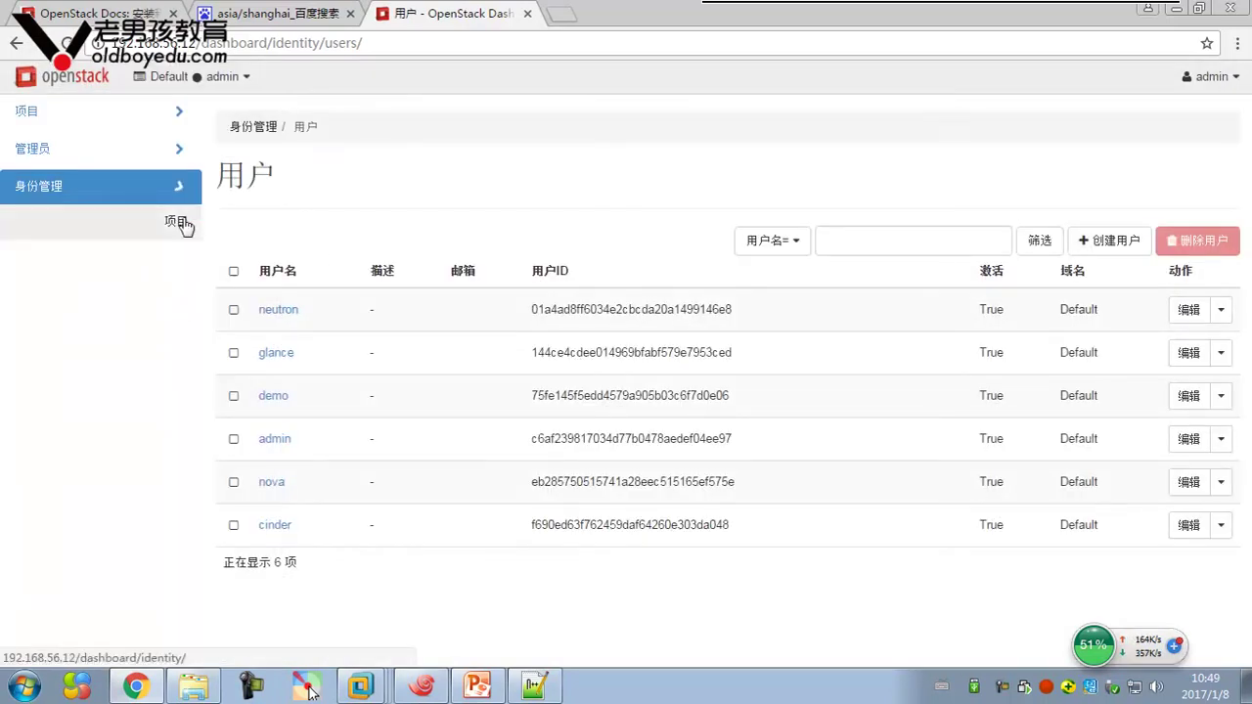
{"action": "left_click", "coordinate": [182, 221]}
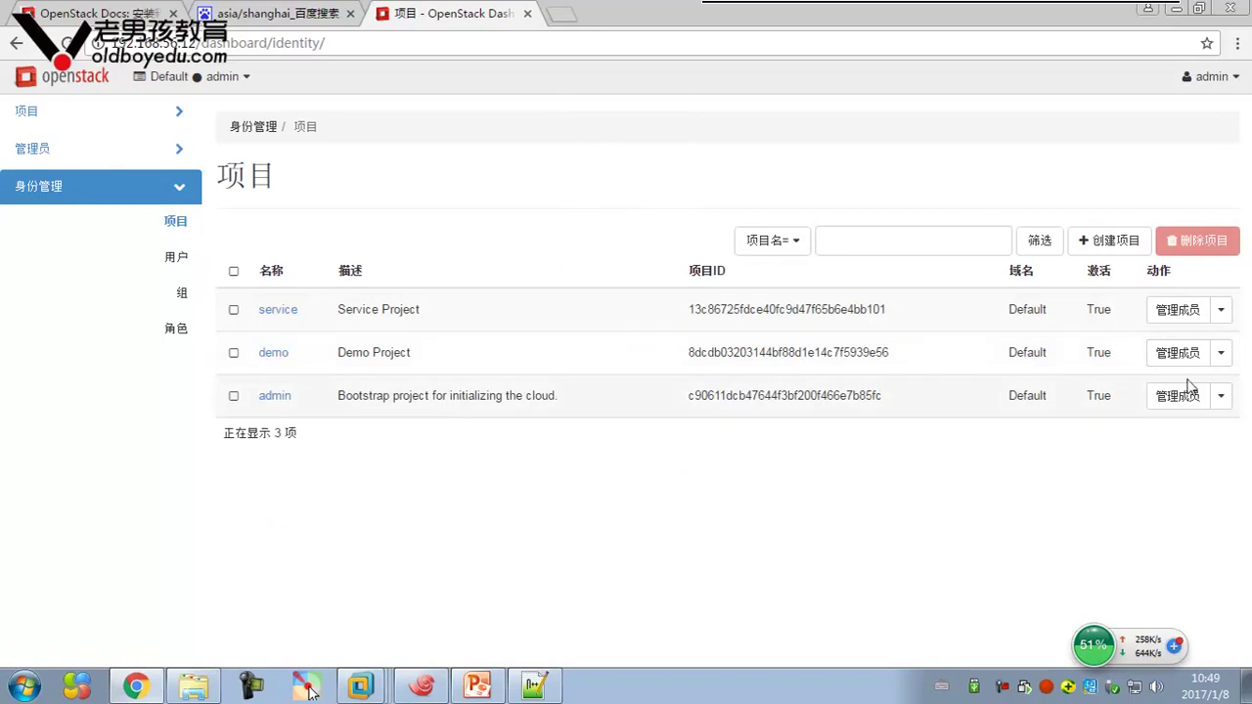
Change the demo project's instance quota from 10 to 100 and save the quotas
{"action": "left_click", "coordinate": [1221, 352]}
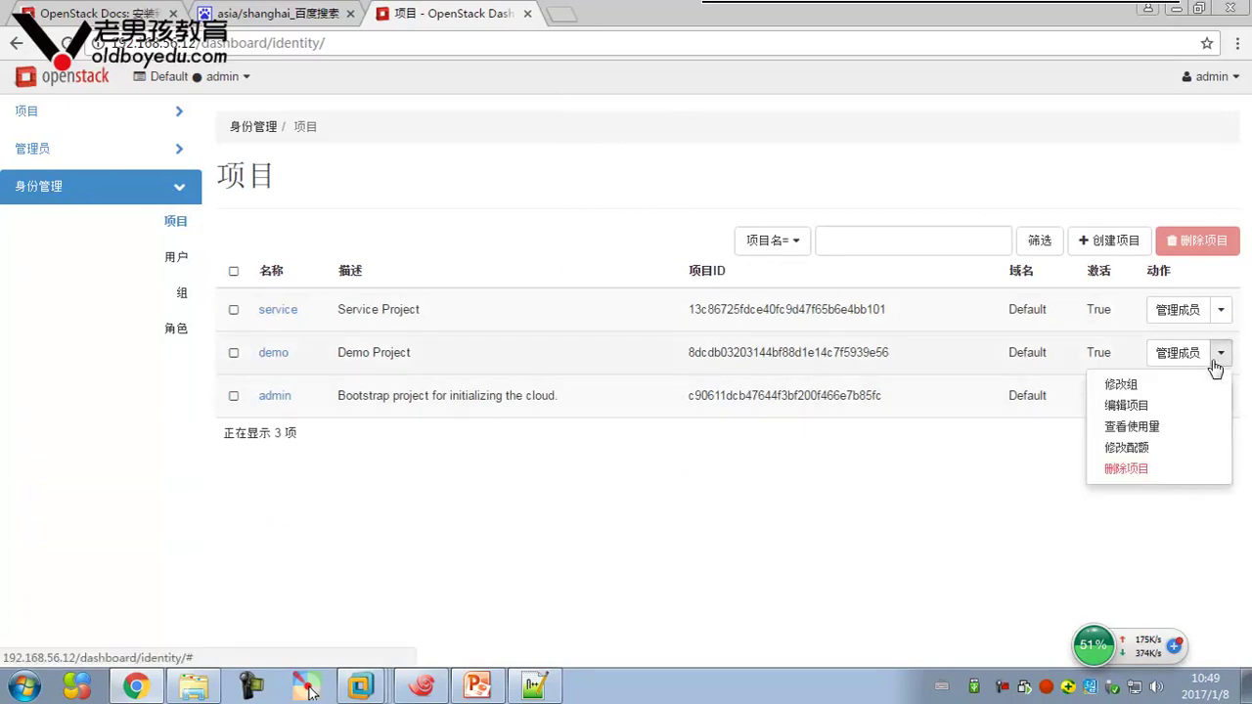
{"action": "left_click", "coordinate": [1137, 448]}
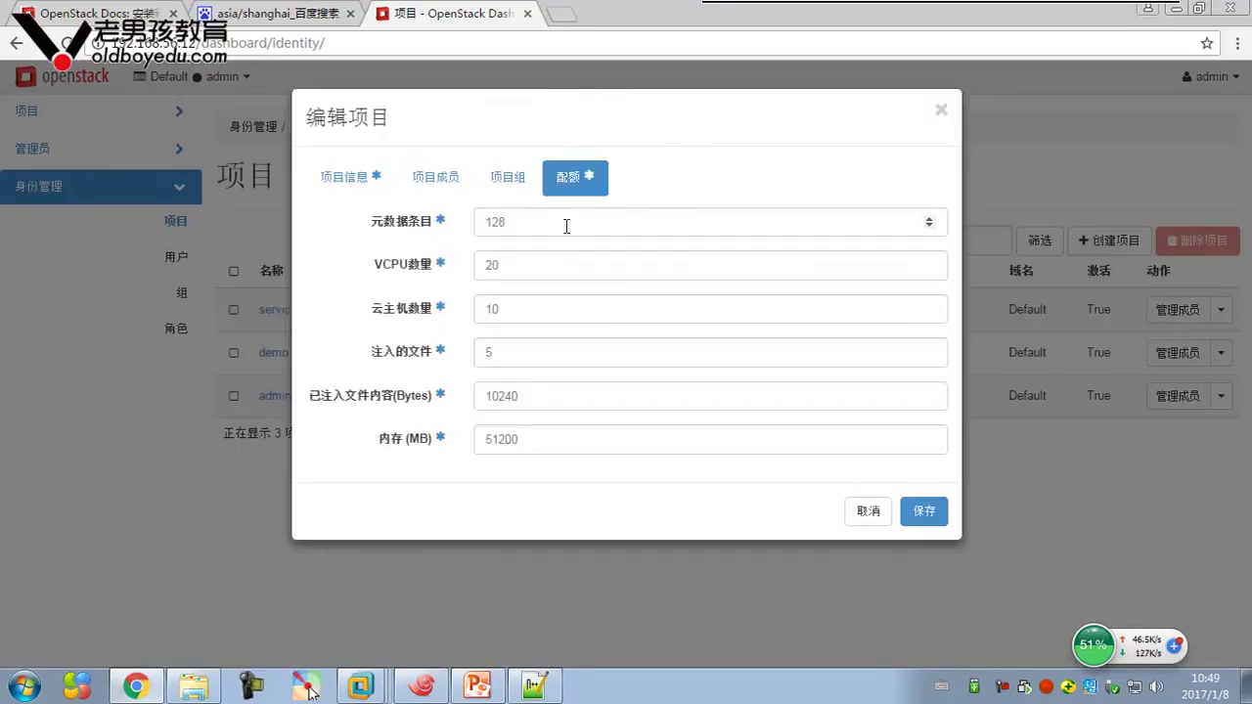
{"action": "left_click", "coordinate": [543, 311]}
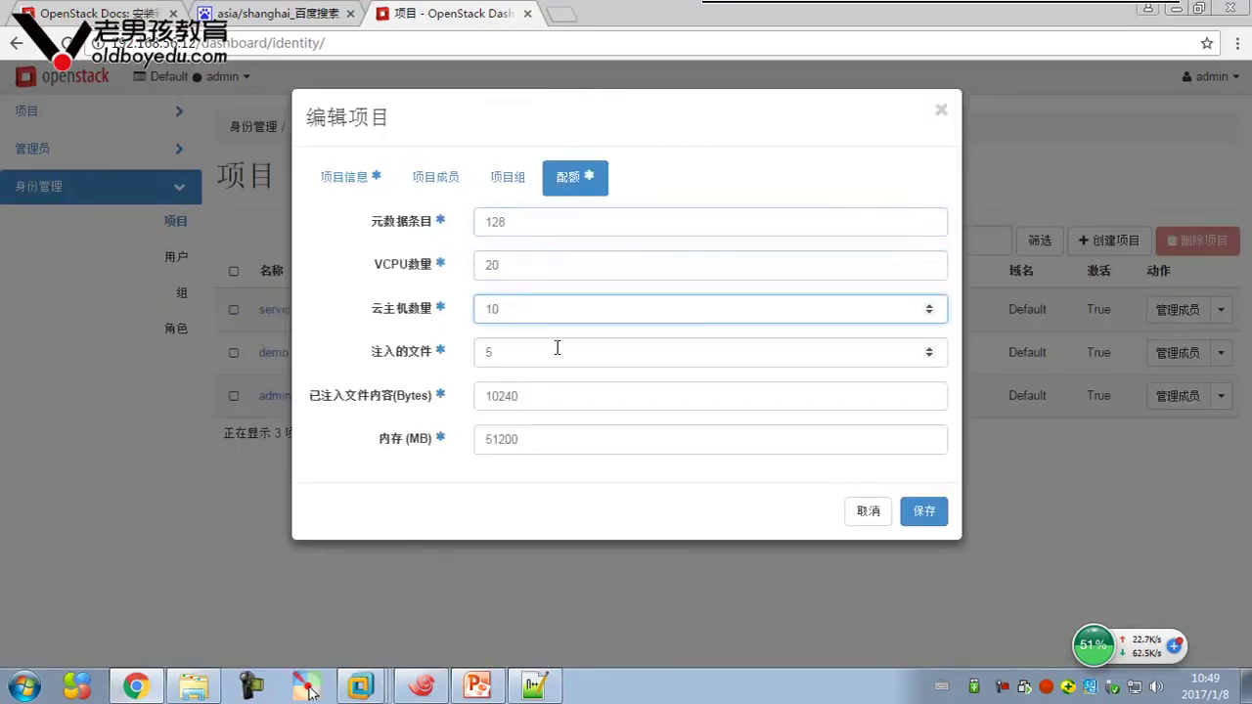
{"action": "type", "text": "0"}
{"action": "left_click", "coordinate": [568, 266]}
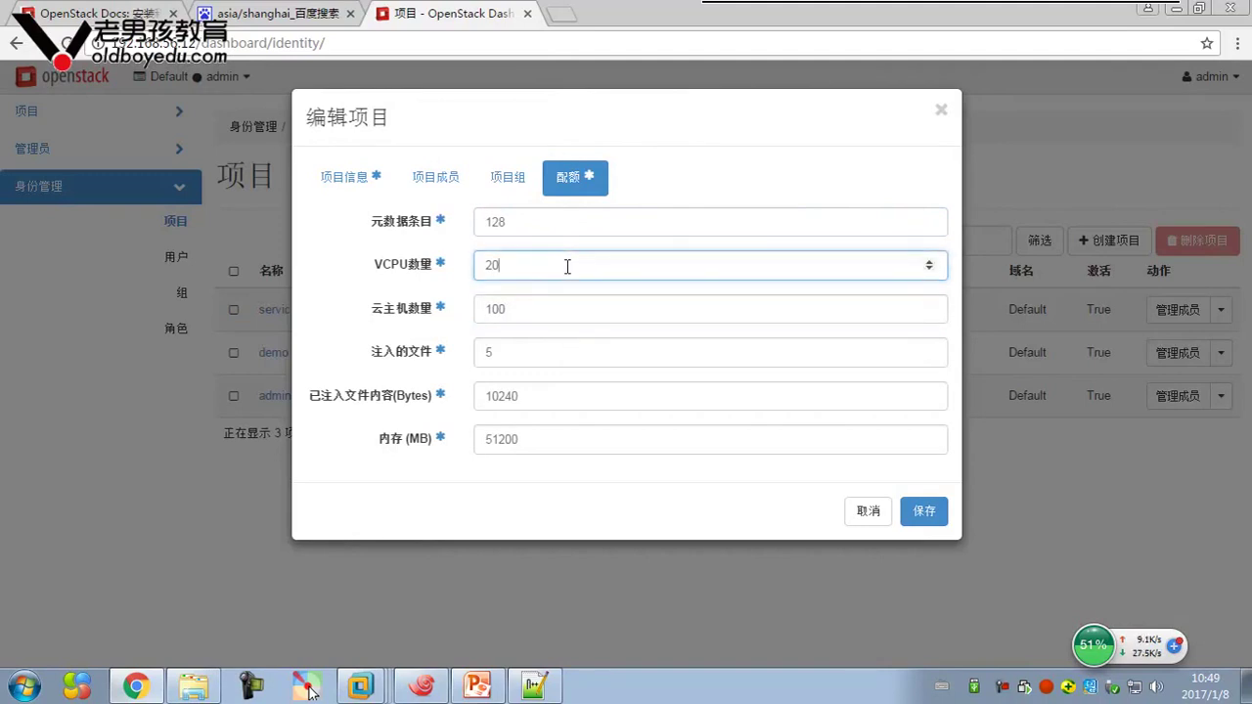
{"action": "left_click", "coordinate": [923, 511]}
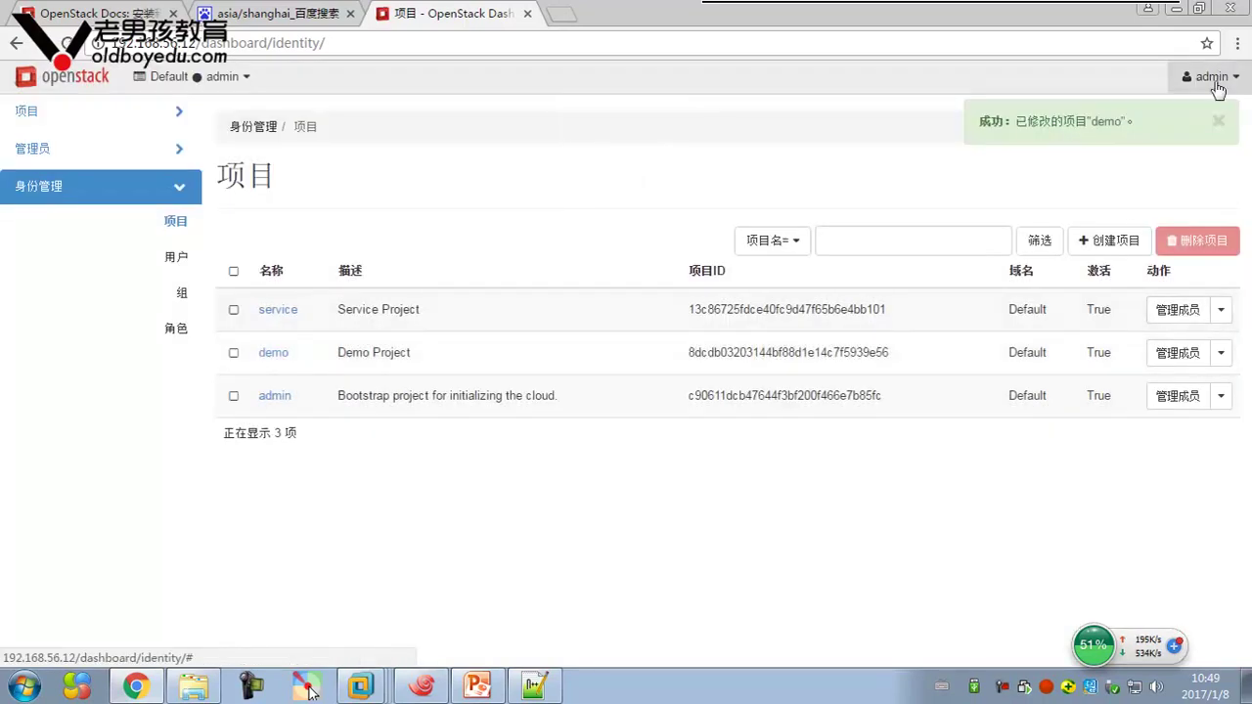
Sign out of the administrator session and log in as the demo user
{"action": "left_click", "coordinate": [1218, 78]}
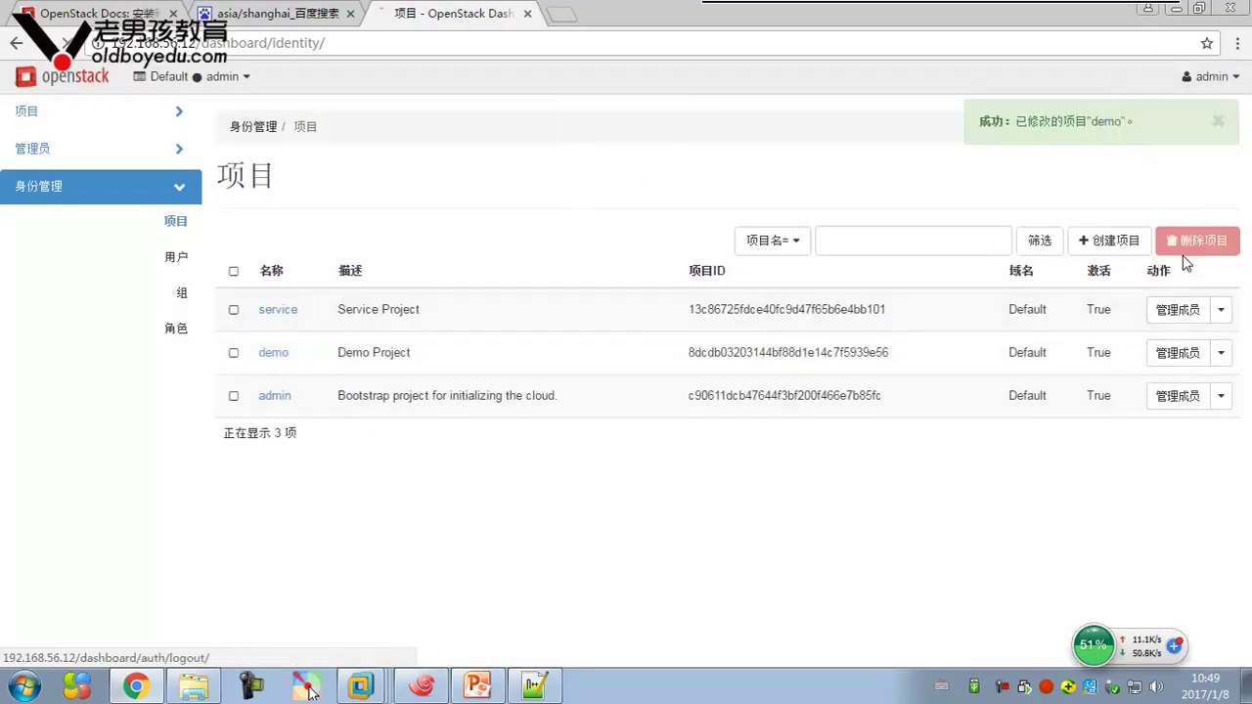
{"action": "left_click", "coordinate": [1151, 260]}
{"action": "left_click", "coordinate": [520, 456]}
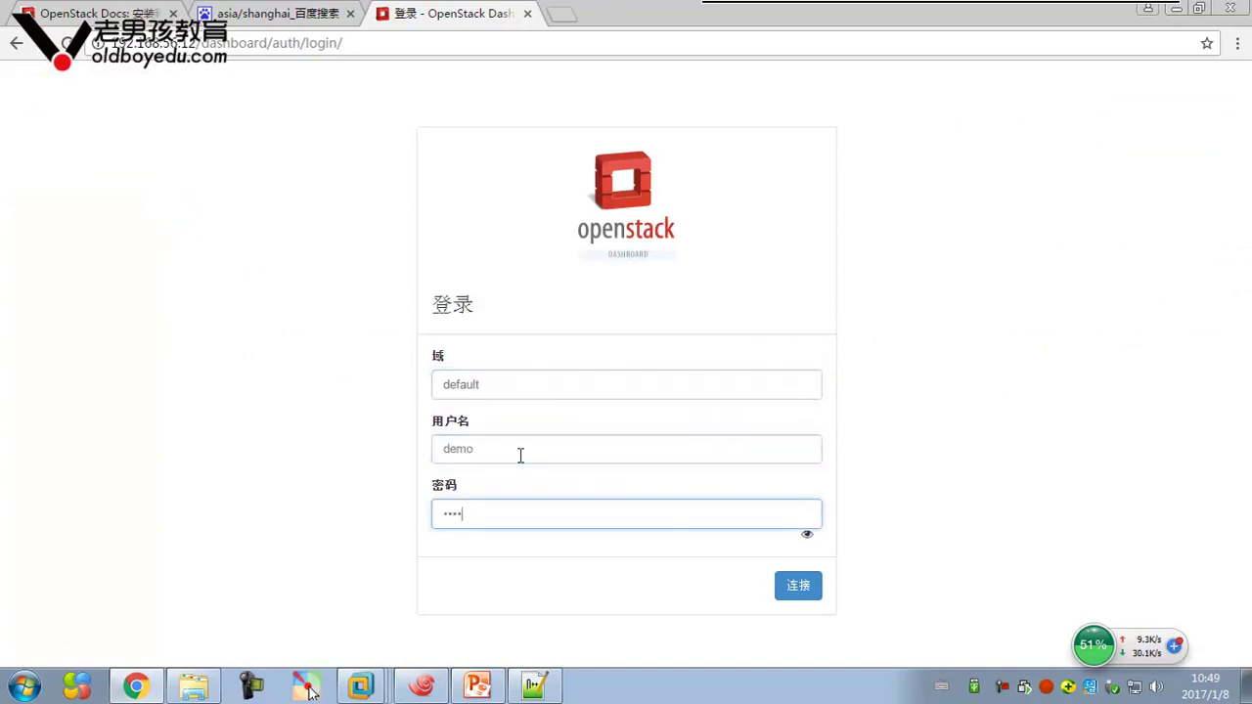
{"action": "key", "text": "Return"}
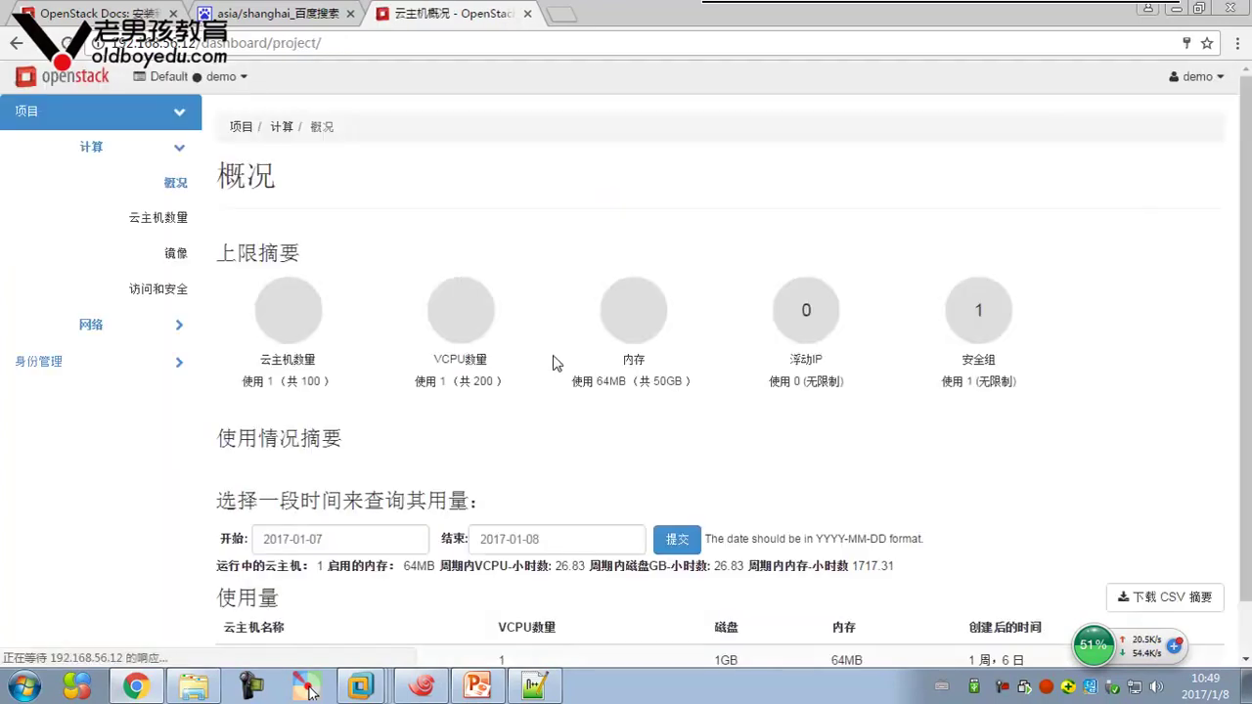
Review the overview limits: 1 of 100 instances, 1 of 200 VCPUs, and the instance's uptime
{"action": "left_click_drag", "start_coordinate": [288, 382], "coordinate": [370, 382]}
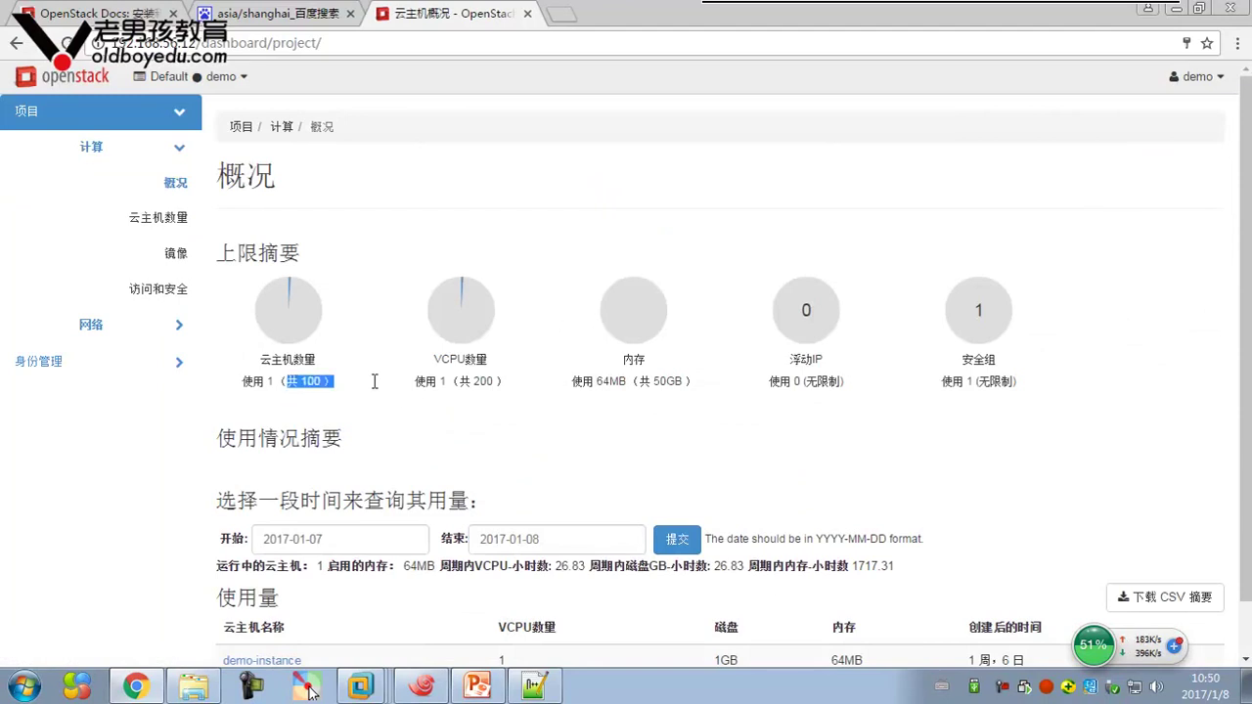
{"action": "left_click", "coordinate": [405, 431]}
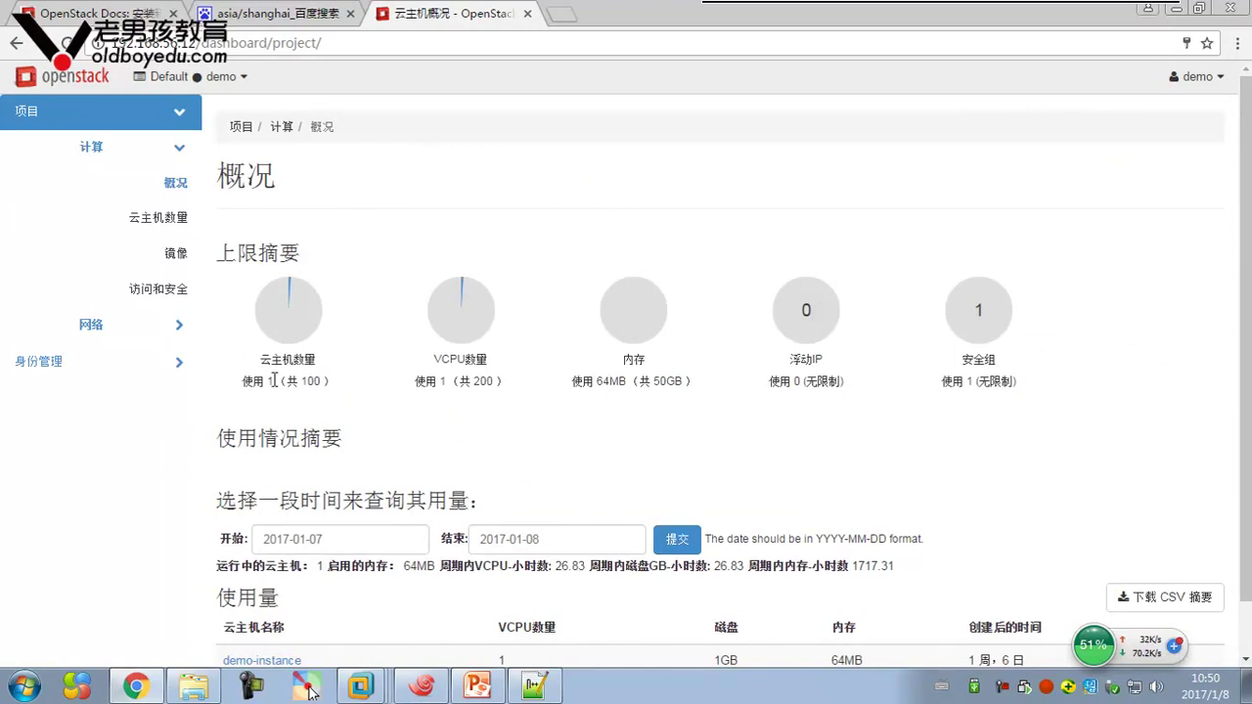
{"action": "left_click_drag", "start_coordinate": [244, 381], "coordinate": [599, 459]}
{"action": "scroll", "coordinate": [596, 458], "scroll_direction": "down", "scroll_amount": 1}
{"action": "left_click", "coordinate": [578, 396]}
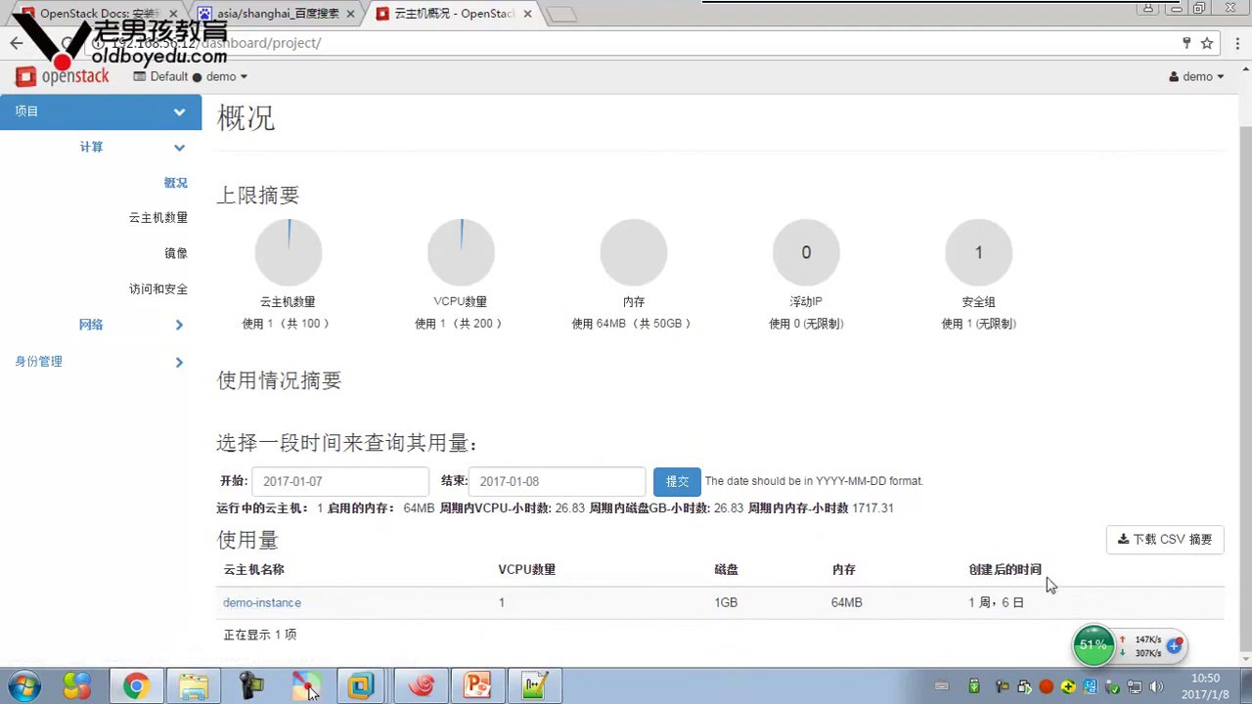
{"action": "mouse_move", "coordinate": [966, 600]}
{"action": "left_mouse_down"}
{"action": "mouse_move", "coordinate": [1050, 597]}
{"action": "mouse_move", "coordinate": [952, 598]}
{"action": "left_mouse_up"}
{"action": "left_click", "coordinate": [986, 631]}
{"action": "left_click", "coordinate": [861, 644]}
{"action": "scroll", "coordinate": [857, 646], "scroll_direction": "up", "scroll_amount": 1}
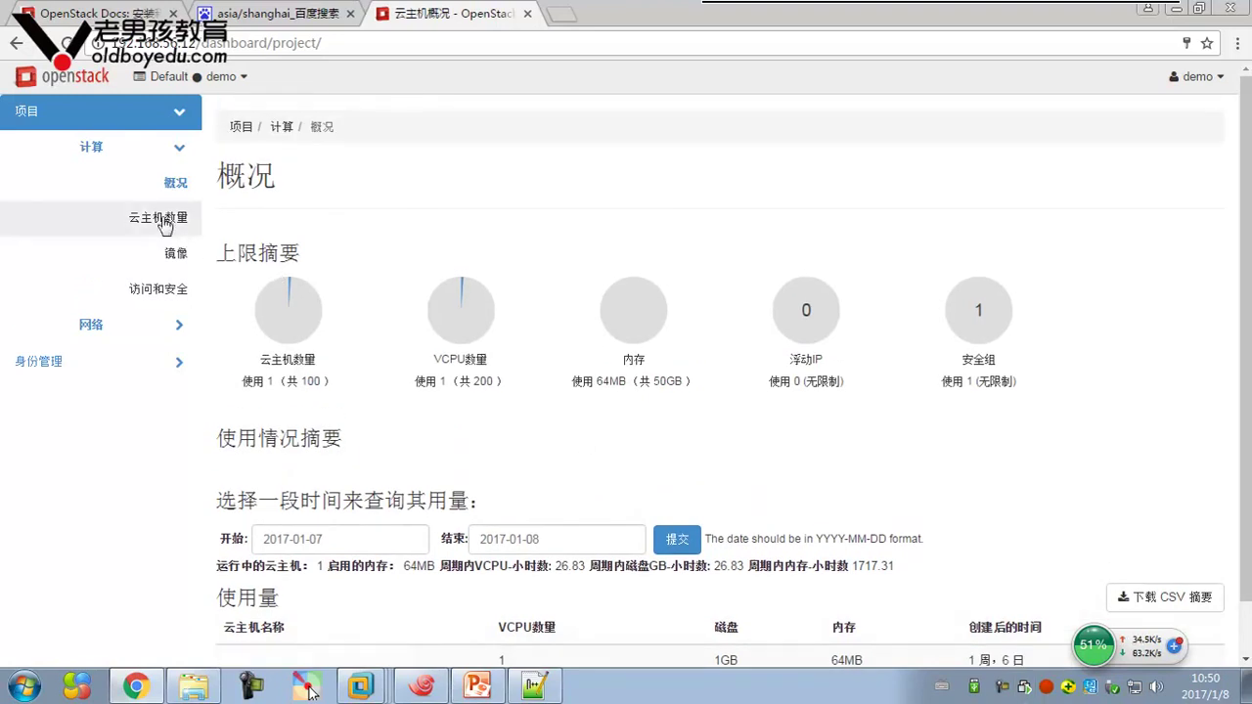
Open the Instances page and expand demo-instance's full action list beside Create Snapshot
{"action": "left_click", "coordinate": [158, 217]}
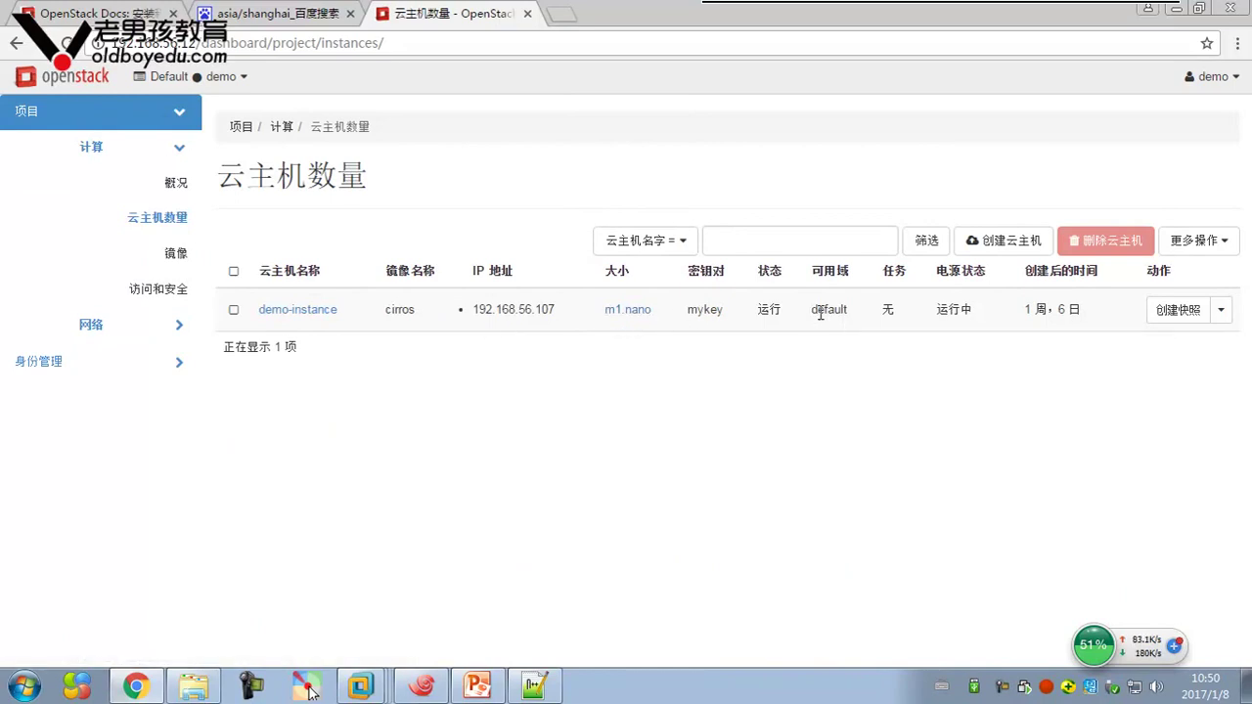
{"action": "left_click_drag", "start_coordinate": [888, 309], "coordinate": [896, 310]}
{"action": "left_click", "coordinate": [1221, 313]}
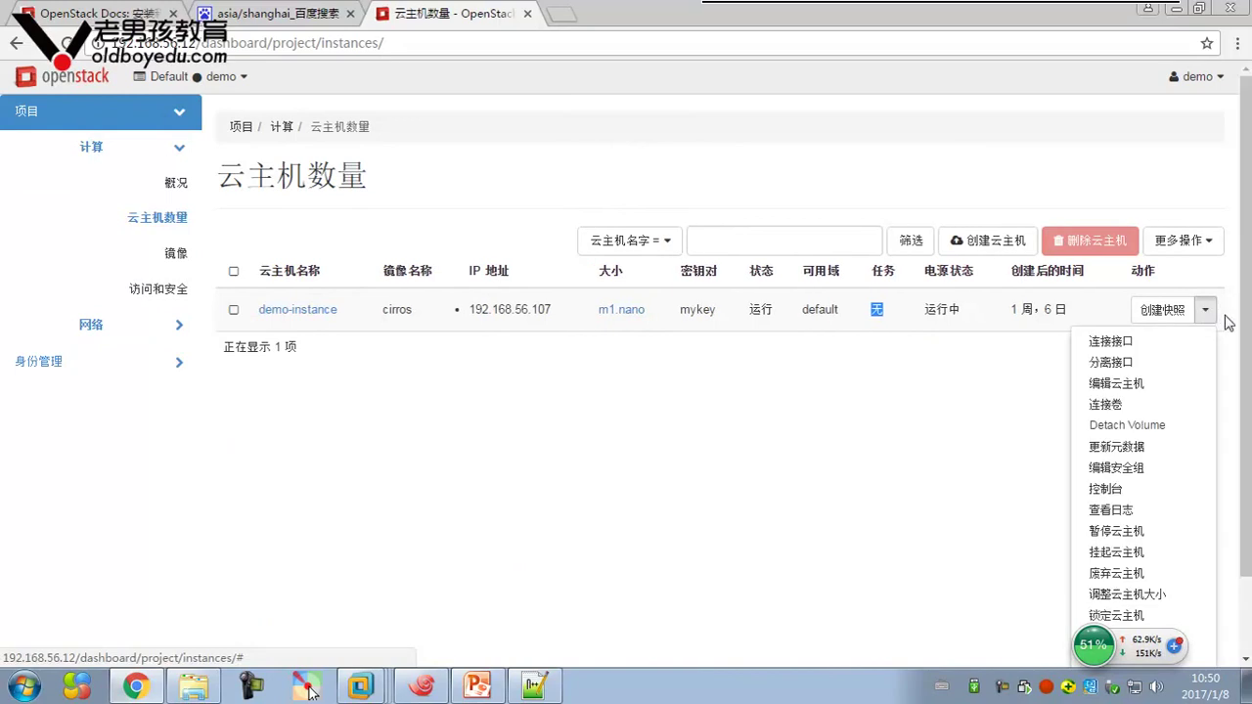
{"action": "scroll", "coordinate": [1229, 347], "scroll_direction": "down", "scroll_amount": 1}
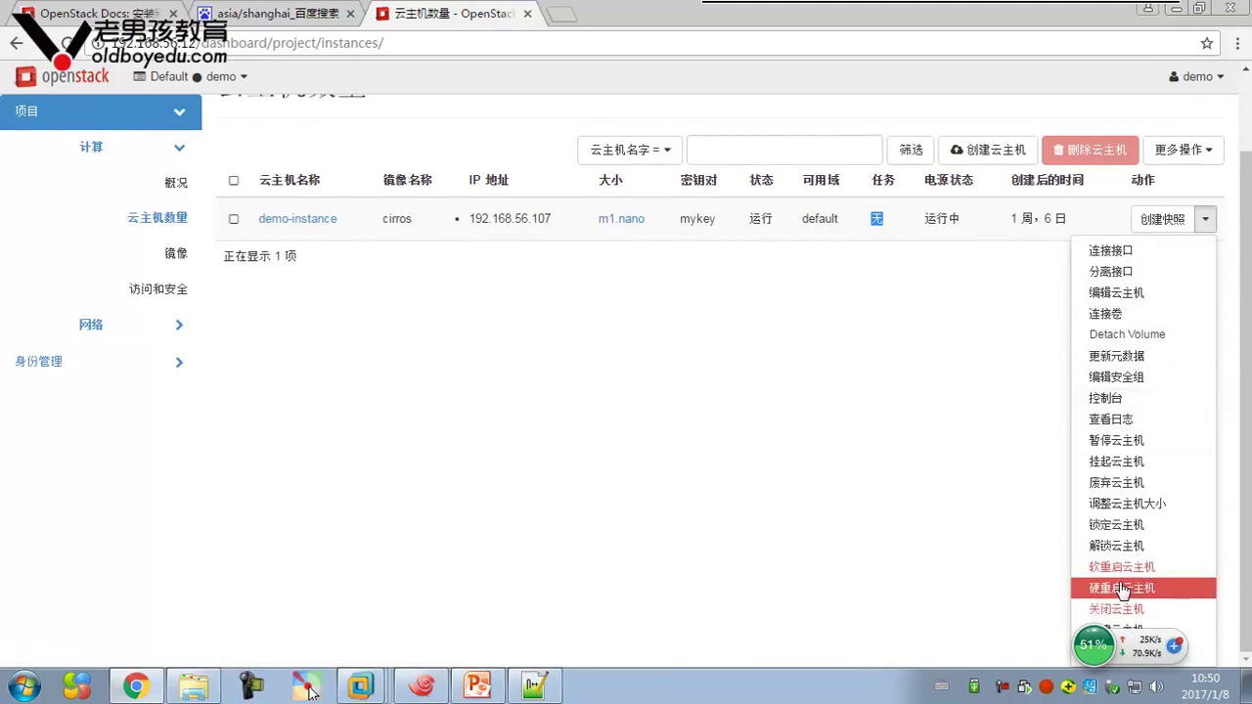
{"action": "left_click_drag", "start_coordinate": [1125, 643], "coordinate": [880, 620]}
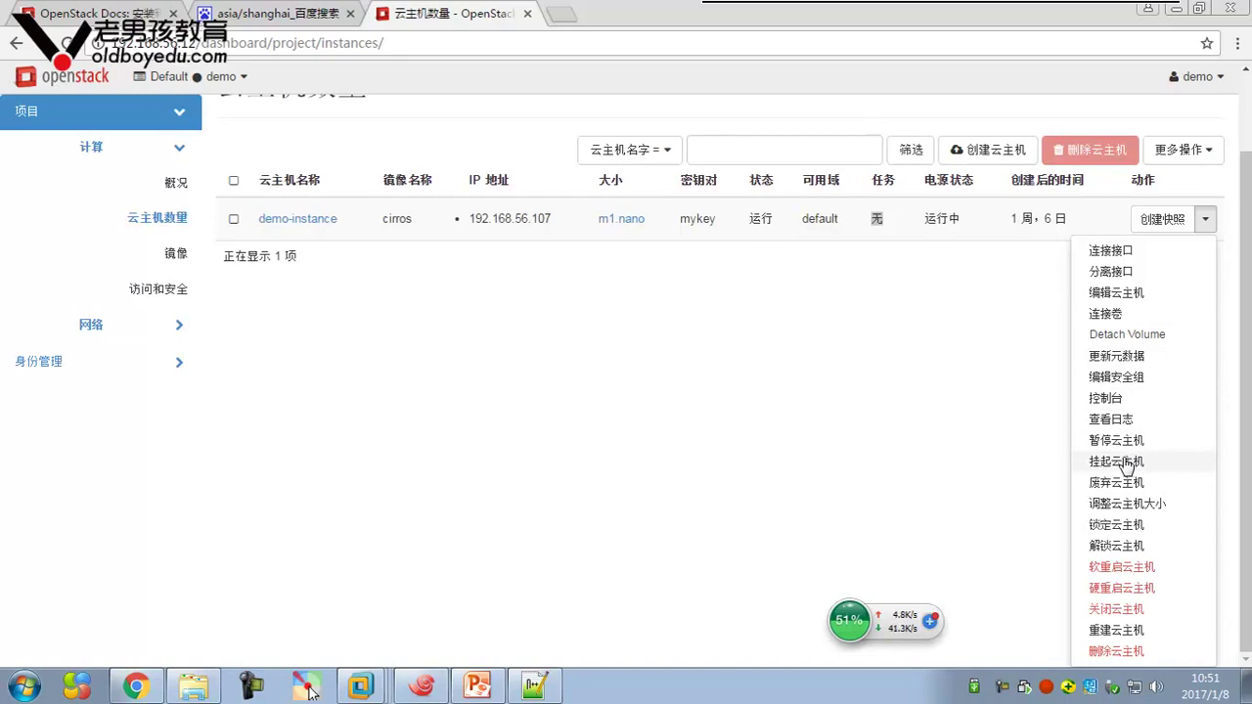
Open demo-instance's console and launch the standalone console view in a new tab
{"action": "left_click", "coordinate": [1106, 399]}
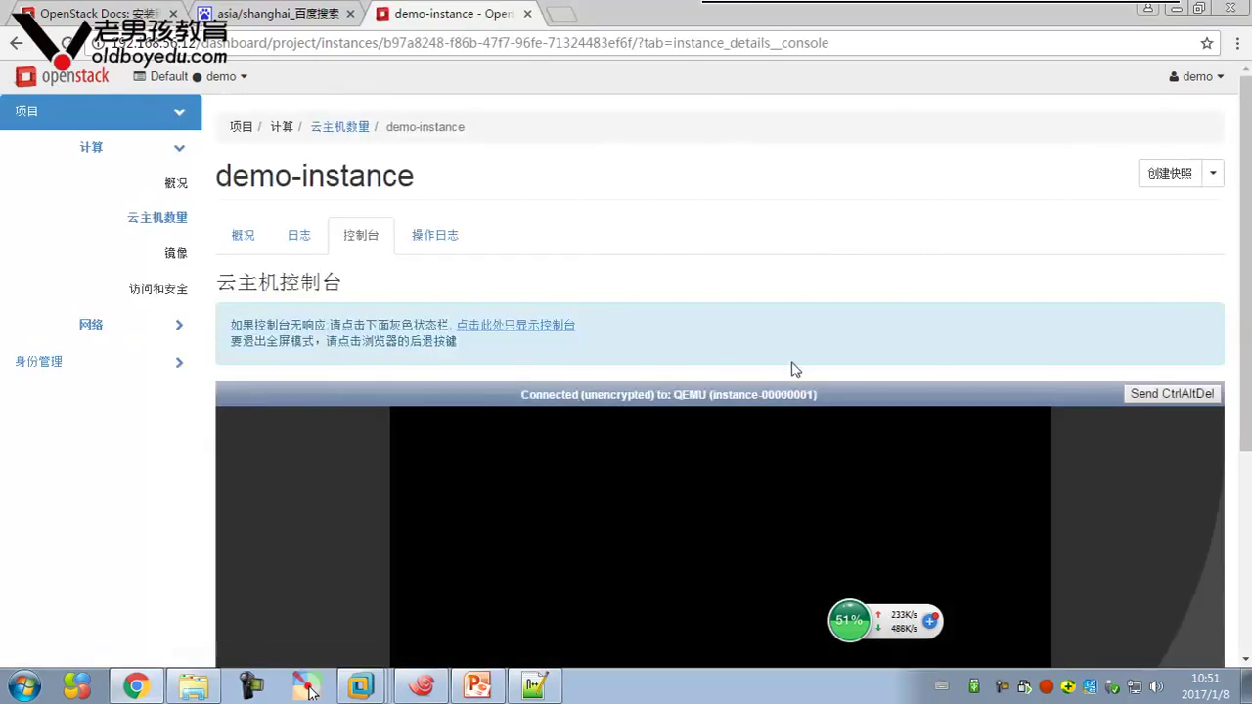
{"action": "scroll", "coordinate": [827, 298], "scroll_direction": "down", "scroll_amount": 2}
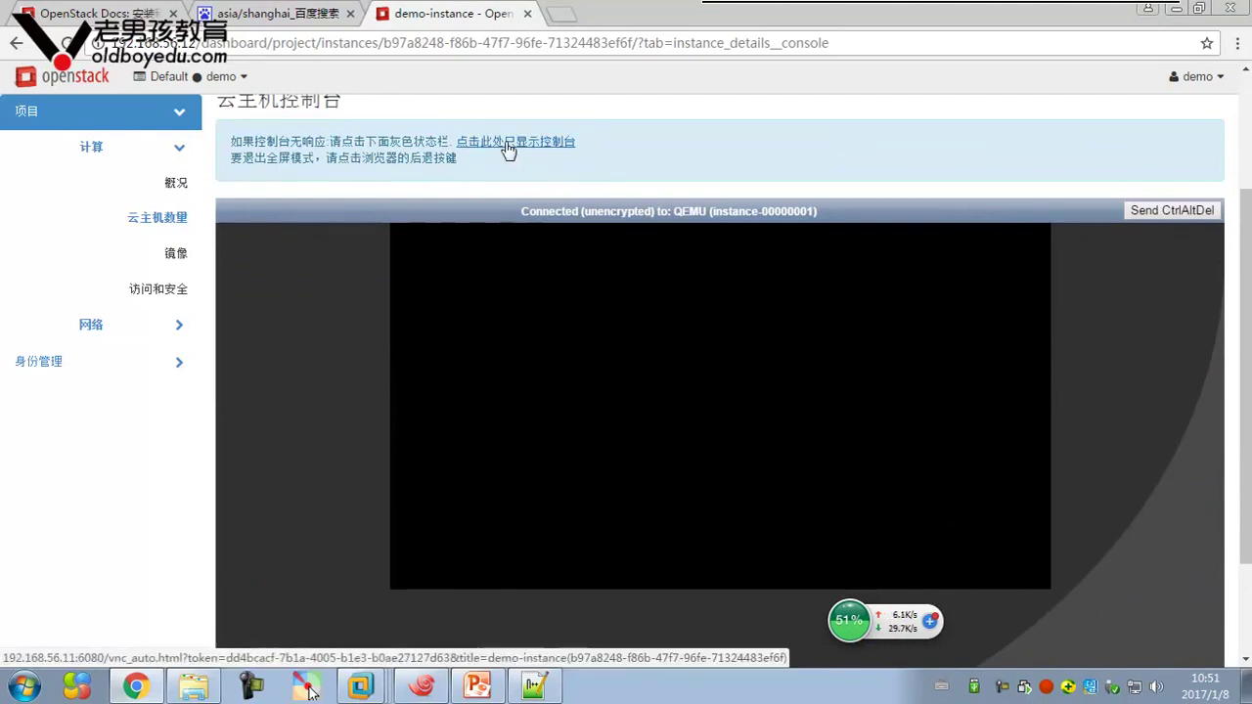
{"action": "scroll", "coordinate": [514, 157], "scroll_direction": "up", "scroll_amount": 2}
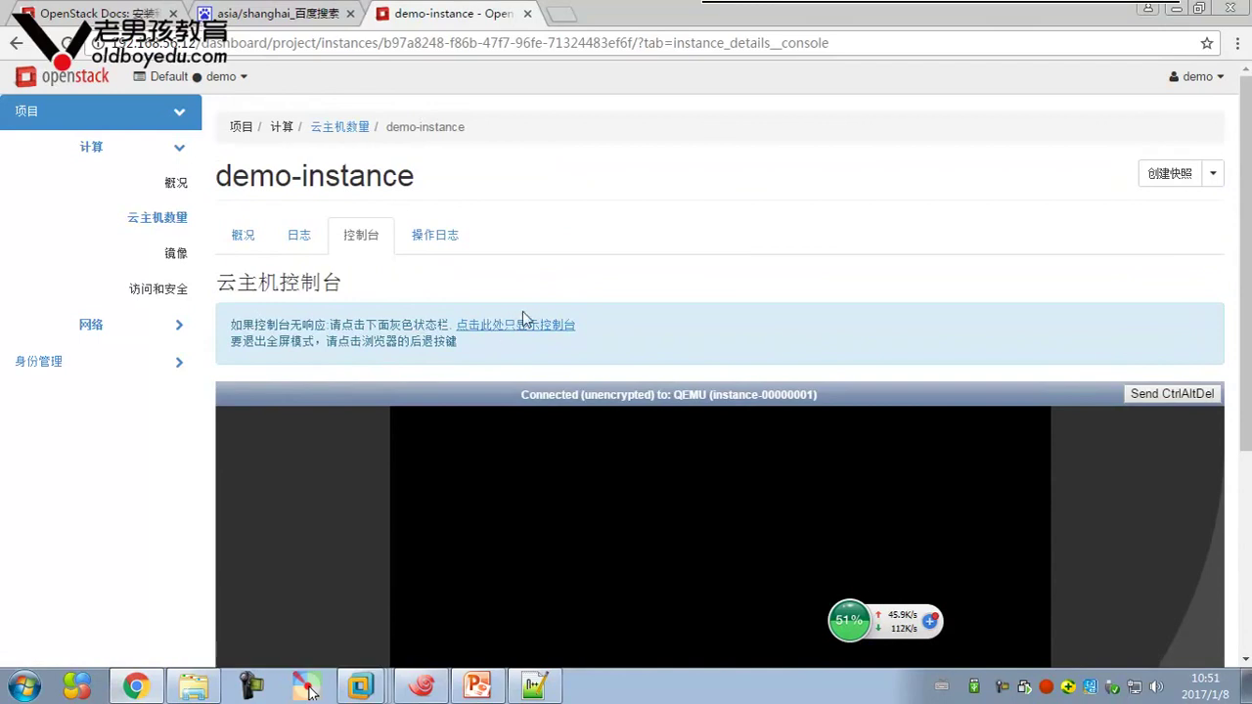
{"action": "right_click", "coordinate": [544, 332]}
{"action": "left_click", "coordinate": [587, 334]}
{"action": "left_click", "coordinate": [626, 13]}
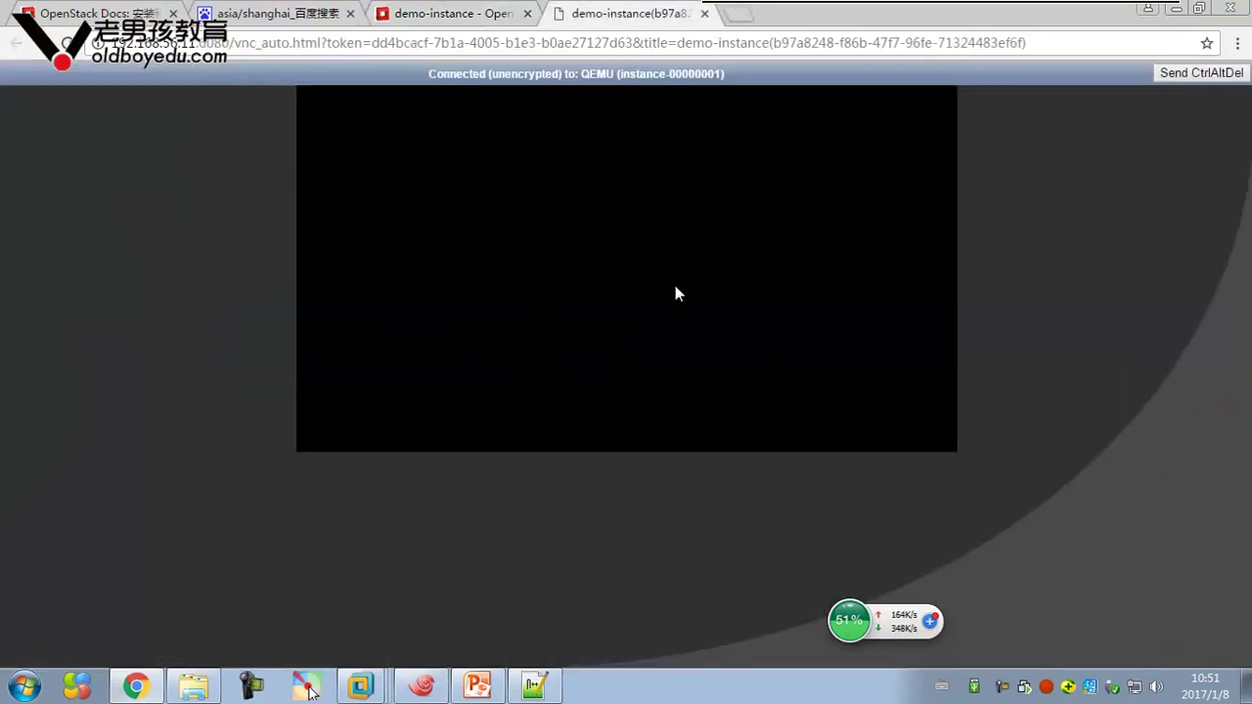
Log in to the console as cirros and run ifconfig, showing eth0 at 192.168.56.107
{"action": "key", "text": "Return"}
{"action": "key", "text": "Return"}
{"action": "key", "text": "Return"}
{"action": "key", "text": "Return"}
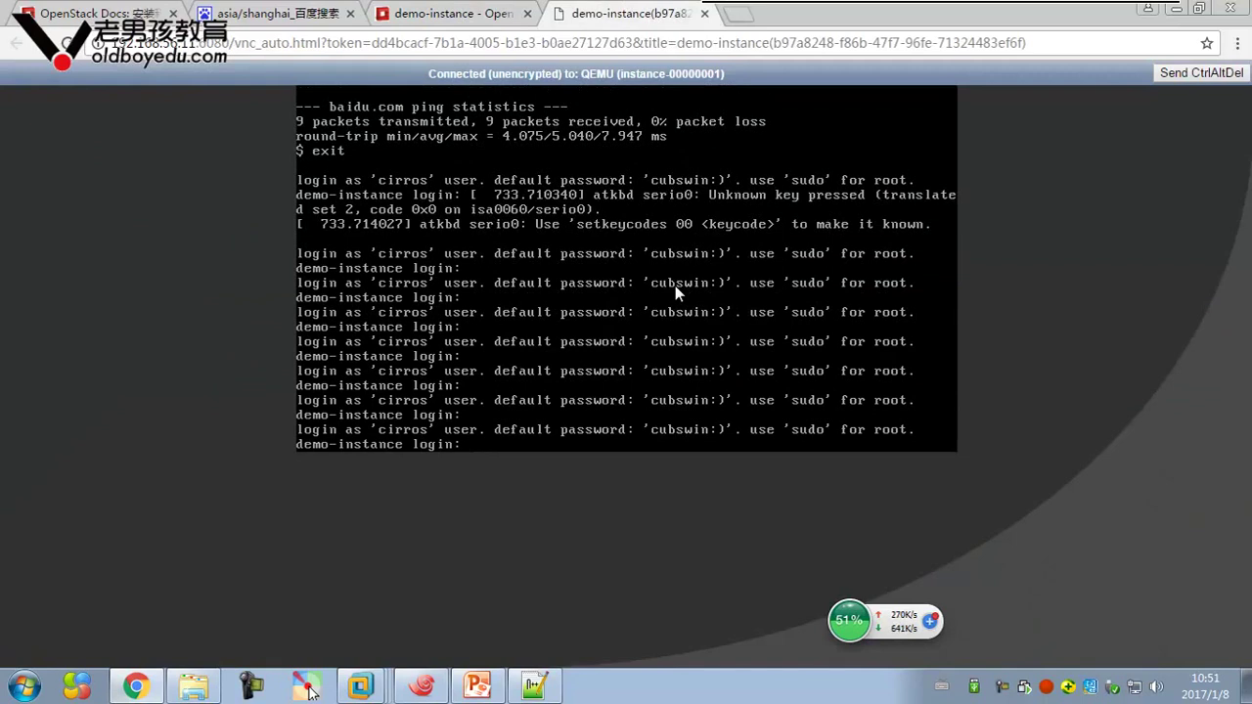
{"action": "type", "text": "cirros"}
{"action": "key", "text": "Return"}
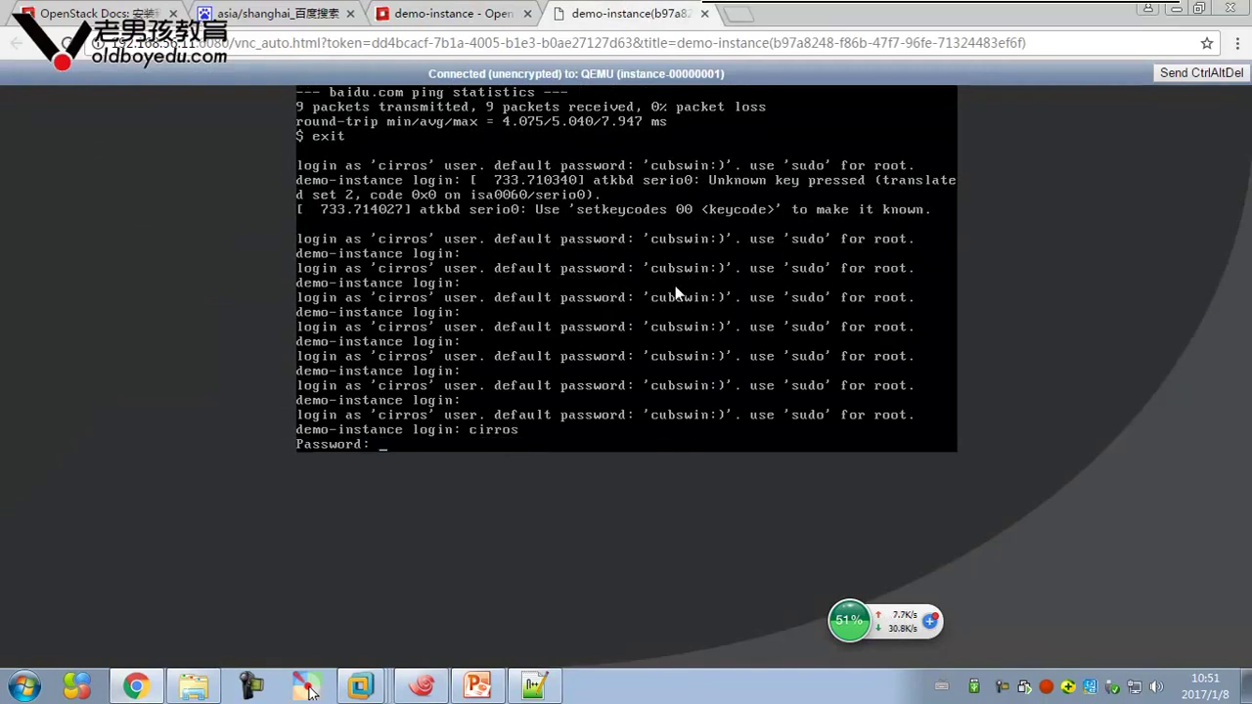
{"action": "key", "text": "Return"}
{"action": "type", "text": "ifconfig"}
{"action": "key", "text": "Return"}
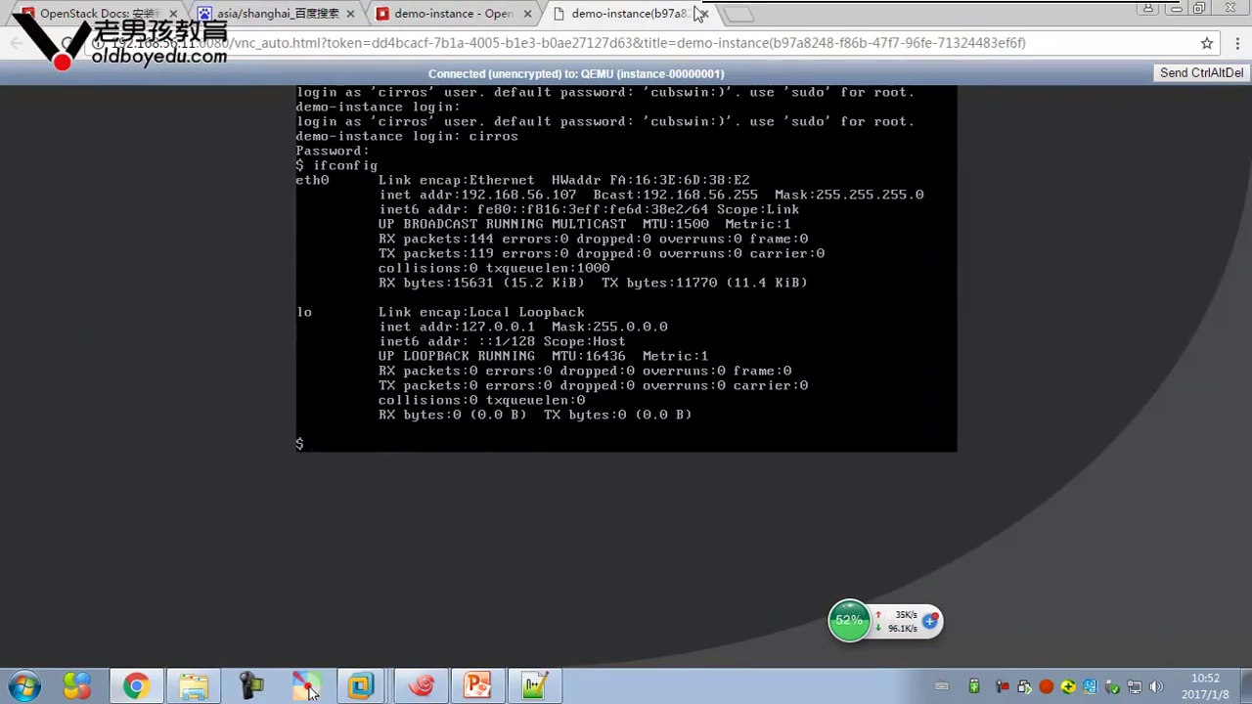
{"action": "left_click", "coordinate": [452, 14]}
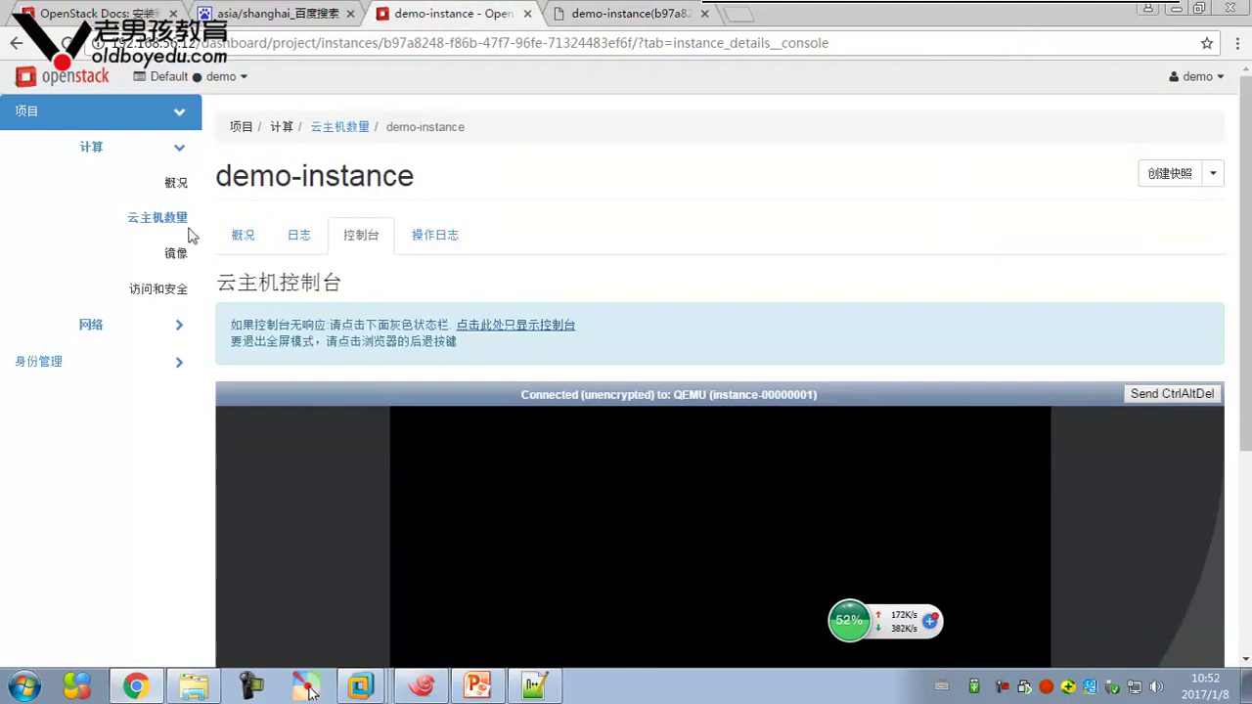
Close the full-page VNC console tab and go back to the demo-instance Instances list
{"action": "left_click", "coordinate": [623, 22]}
{"action": "left_click", "coordinate": [402, 22]}
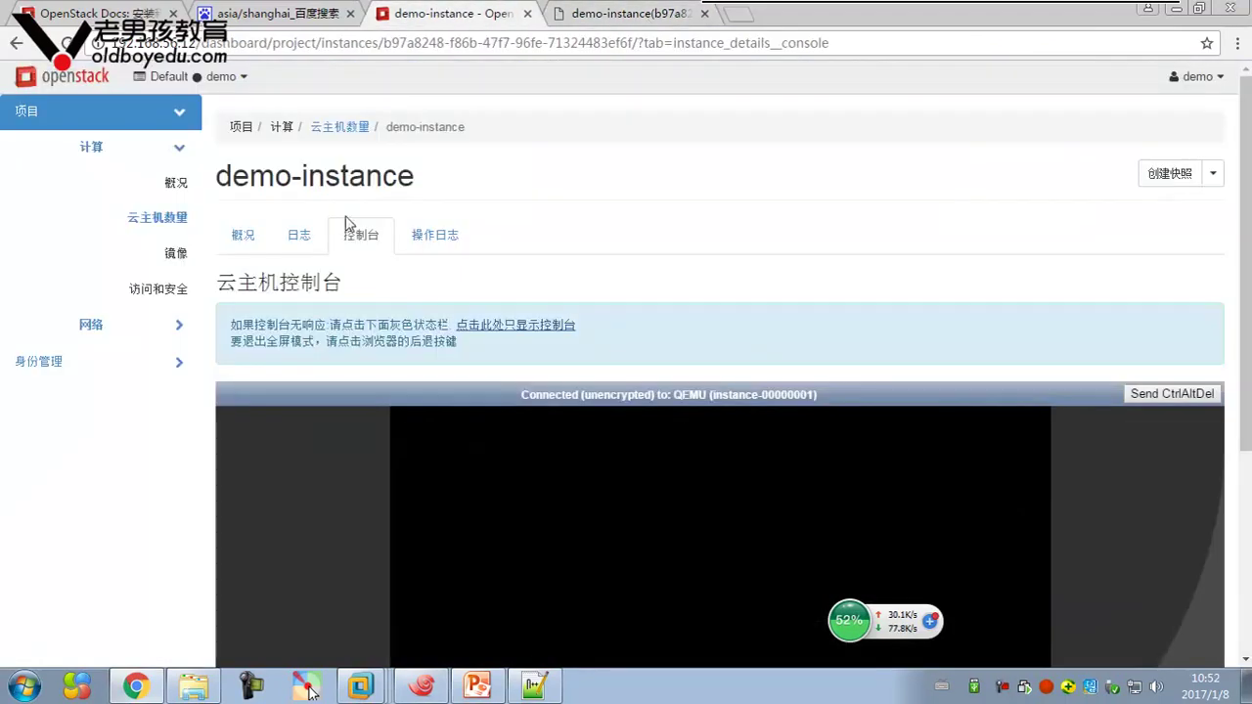
{"action": "left_click", "coordinate": [15, 43]}
{"action": "left_click", "coordinate": [606, 15]}
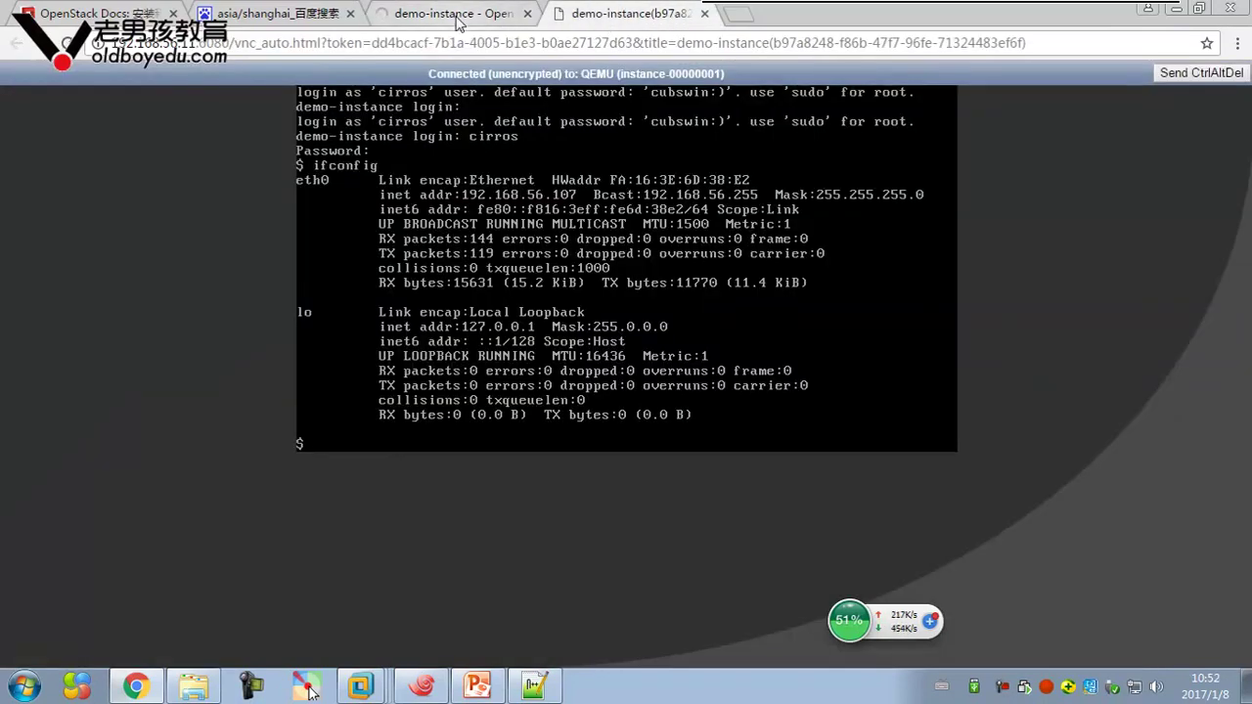
{"action": "left_click", "coordinate": [514, 23]}
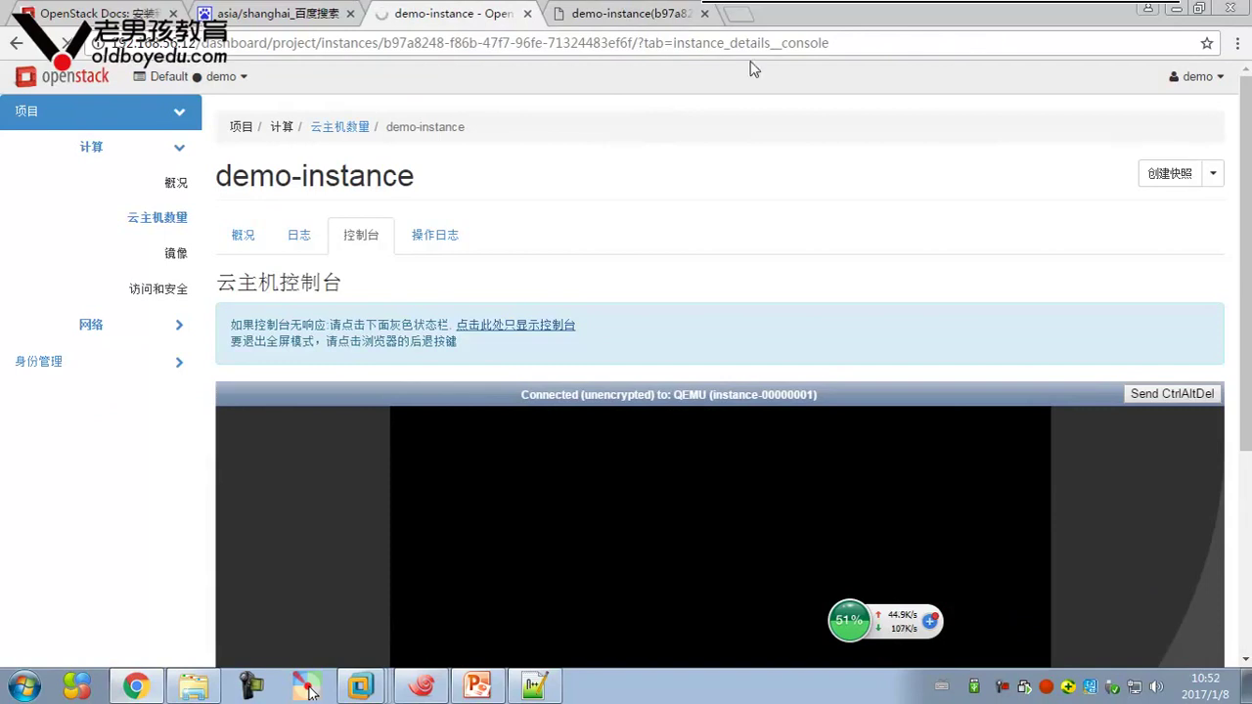
{"action": "left_click", "coordinate": [705, 14]}
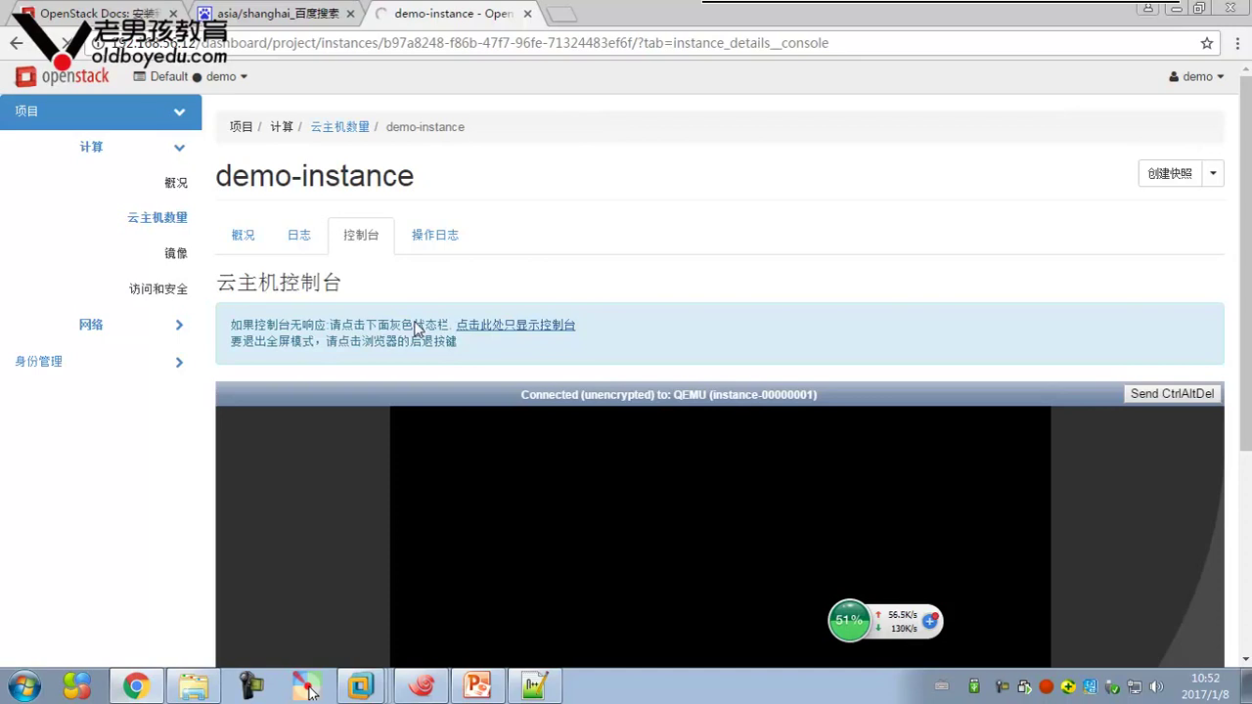
{"action": "key", "text": "alt+Left"}
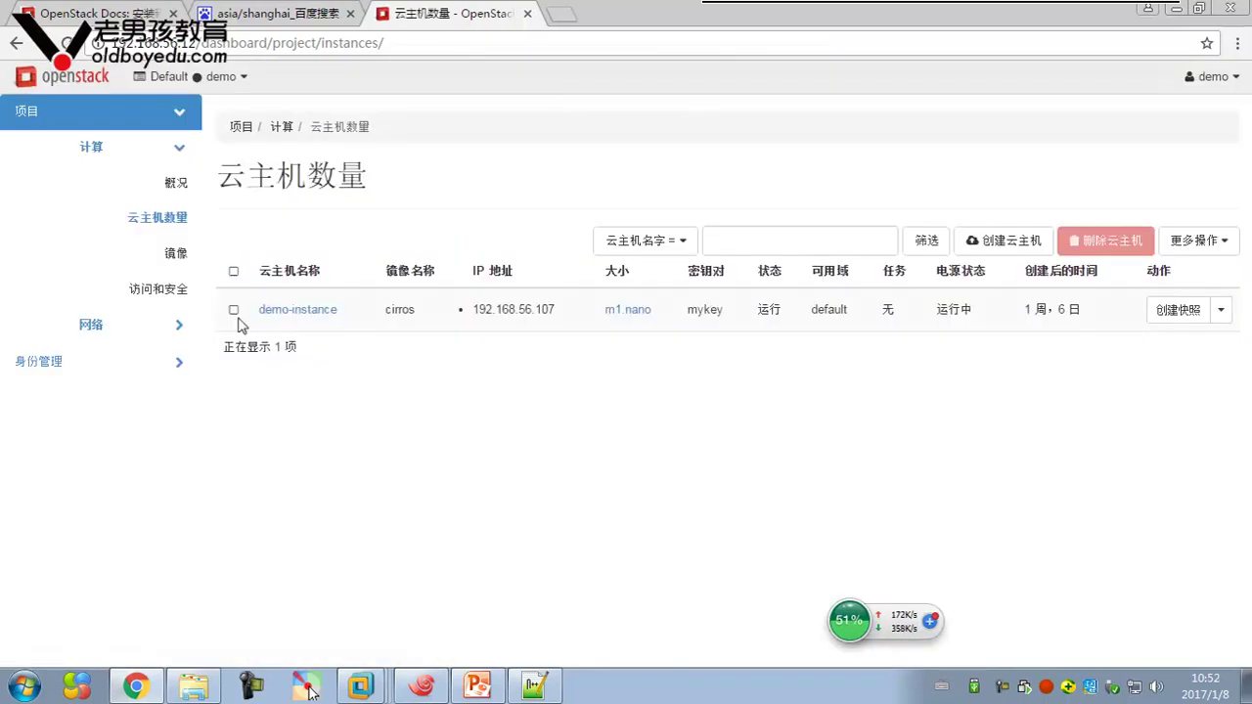
Visit the Images list and the Access & Security page, then return to Images
{"action": "left_click", "coordinate": [175, 252]}
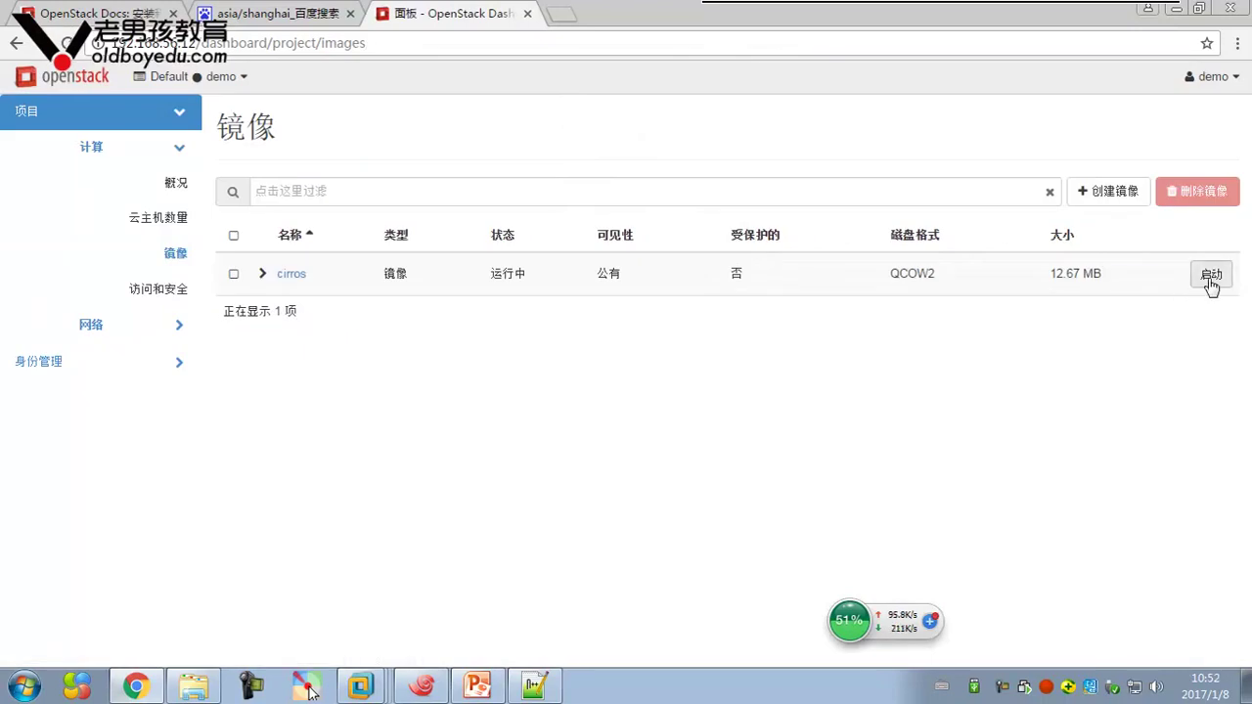
{"action": "left_click", "coordinate": [166, 288]}
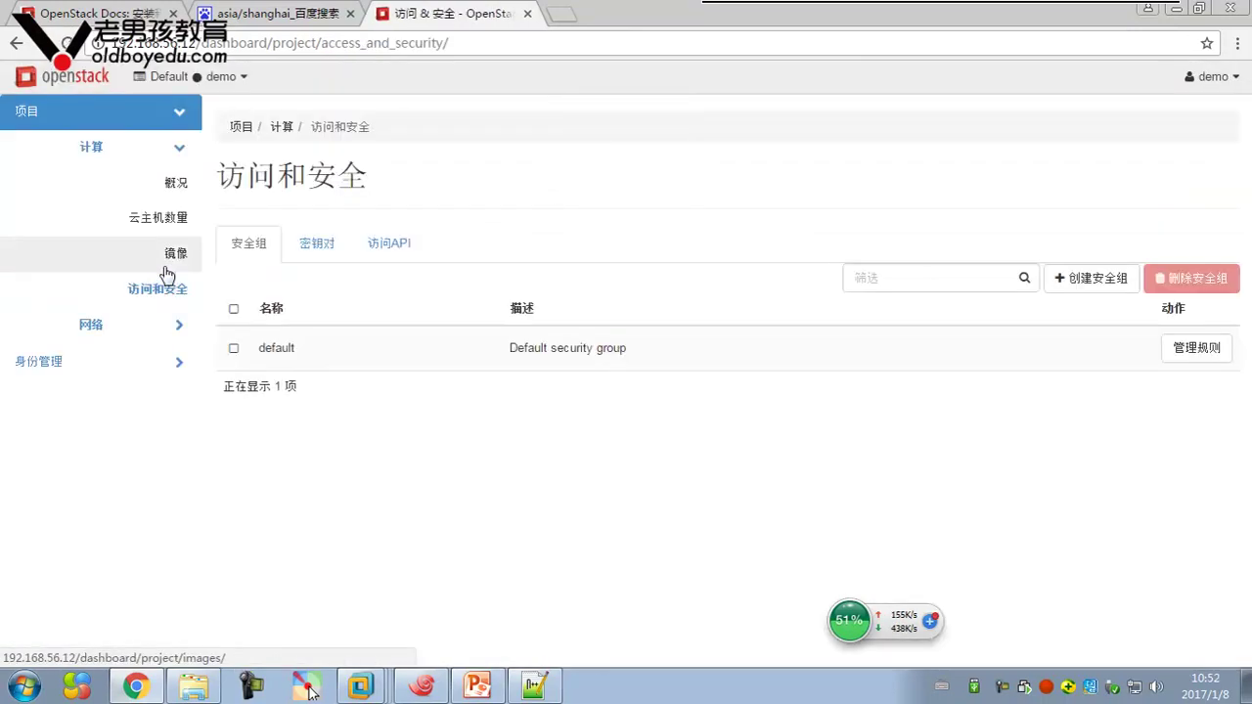
{"action": "left_click", "coordinate": [174, 257]}
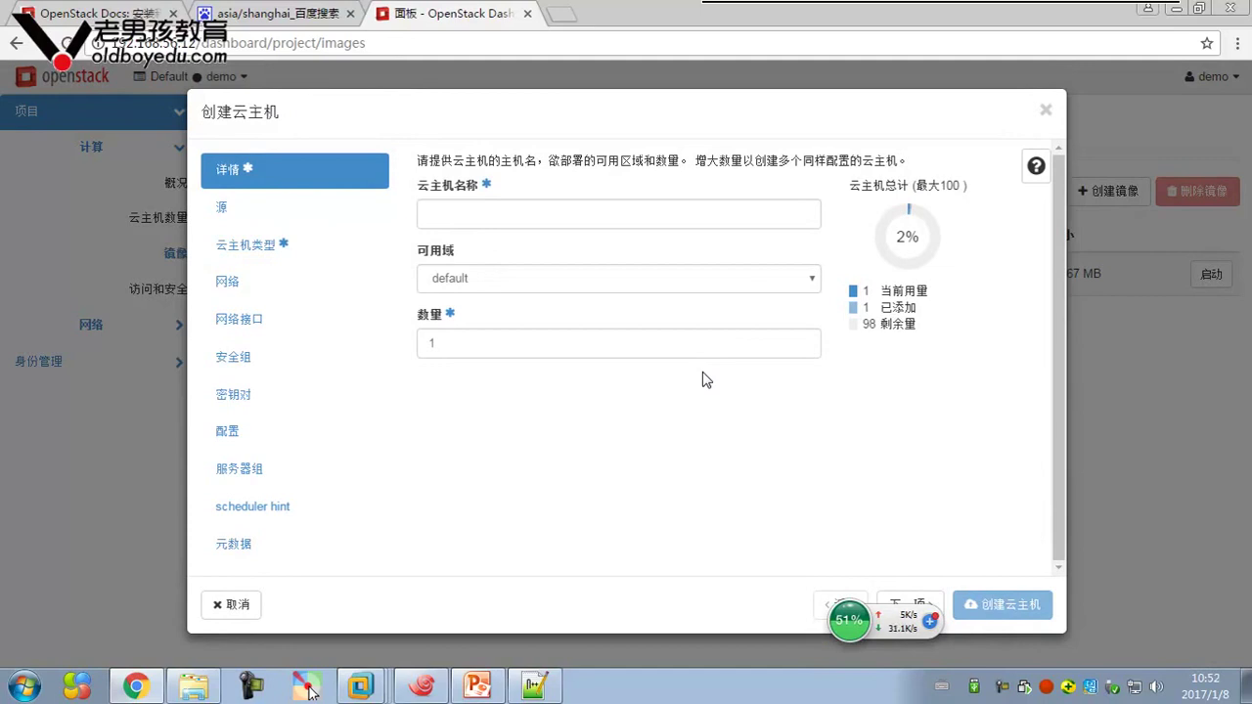
Close the launch form and review the default security group's rules in Access & Security
{"action": "left_click", "coordinate": [1046, 109]}
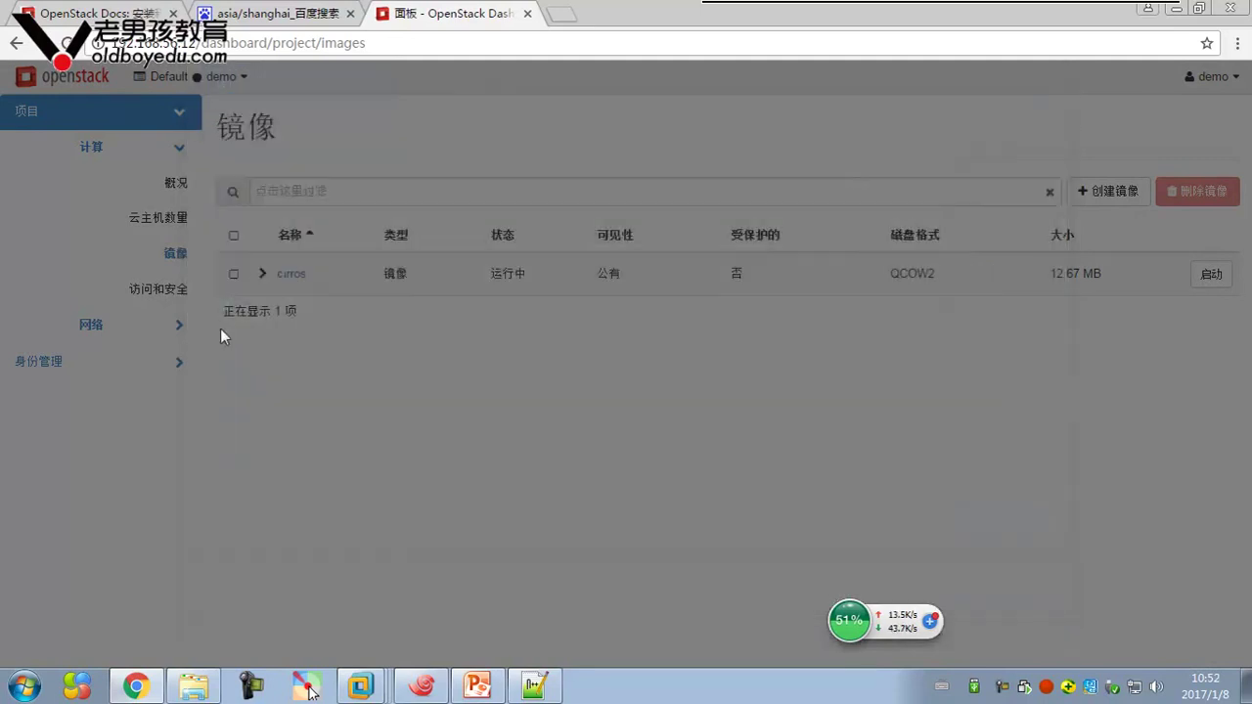
{"action": "left_click", "coordinate": [186, 290]}
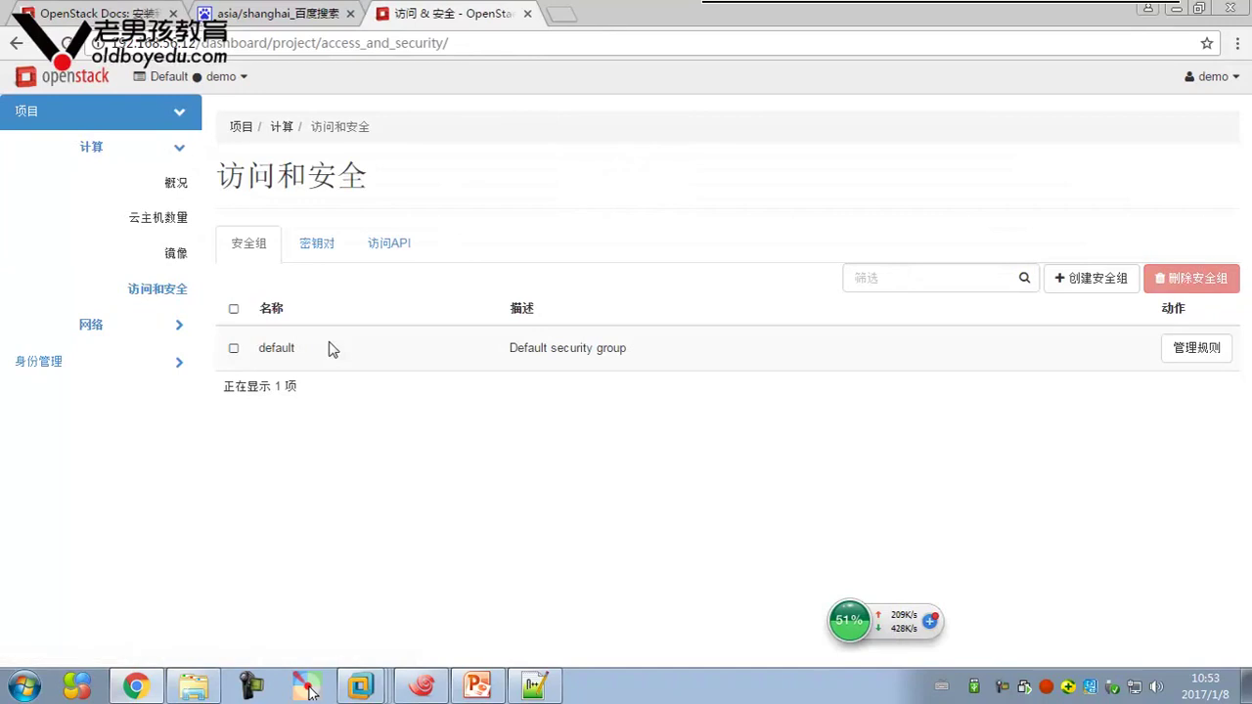
{"action": "left_click", "coordinate": [1201, 347]}
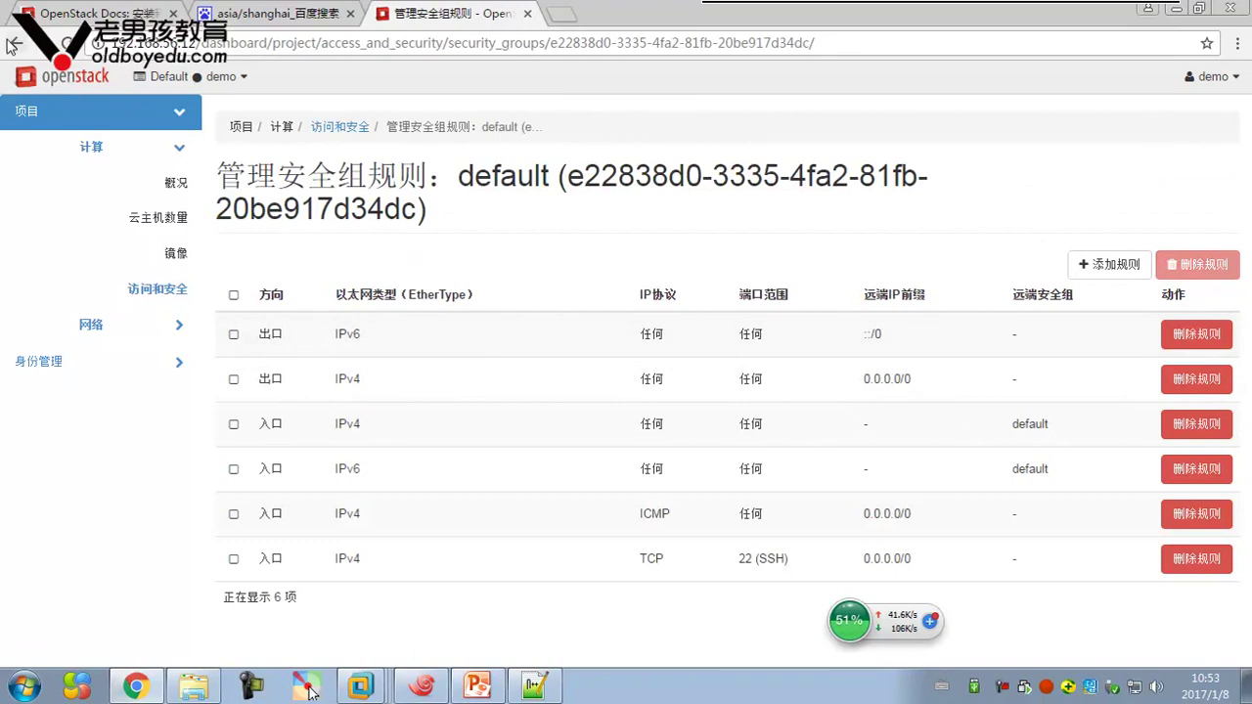
{"action": "left_click", "coordinate": [14, 44]}
View the mykey key pair and the API Access endpoints on 192.168.56.11
{"action": "left_click", "coordinate": [311, 246]}
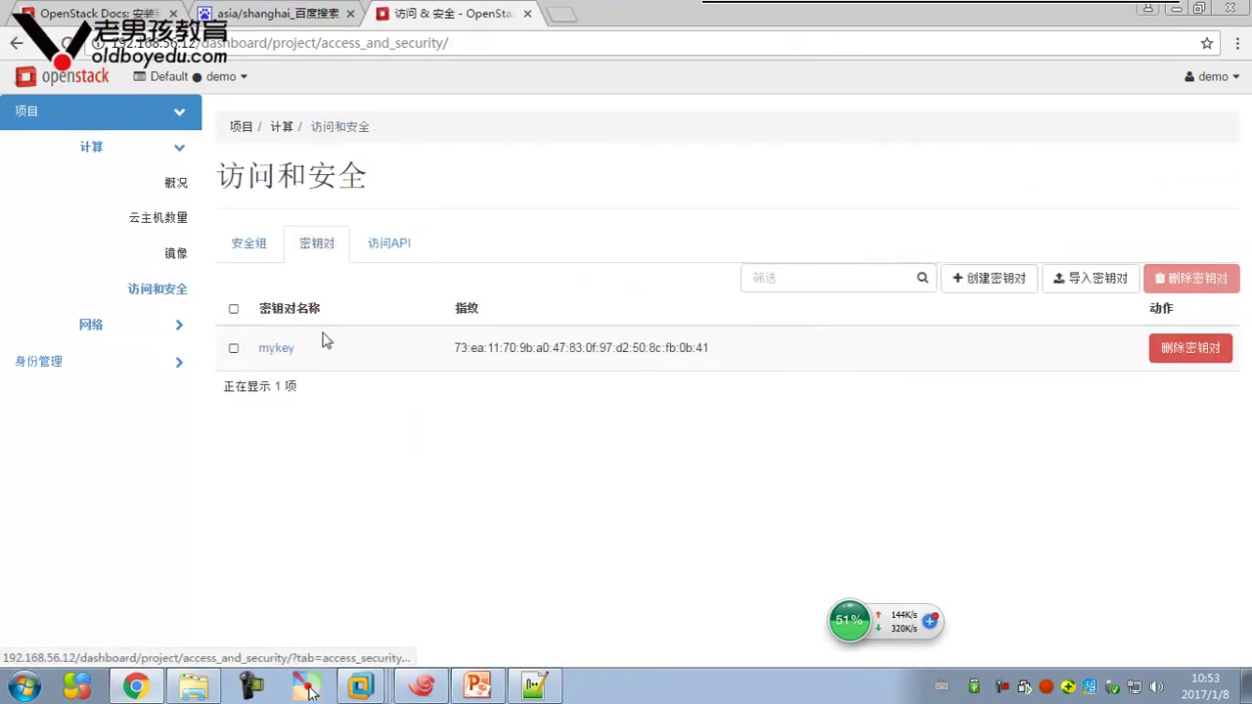
{"action": "left_click", "coordinate": [390, 243]}
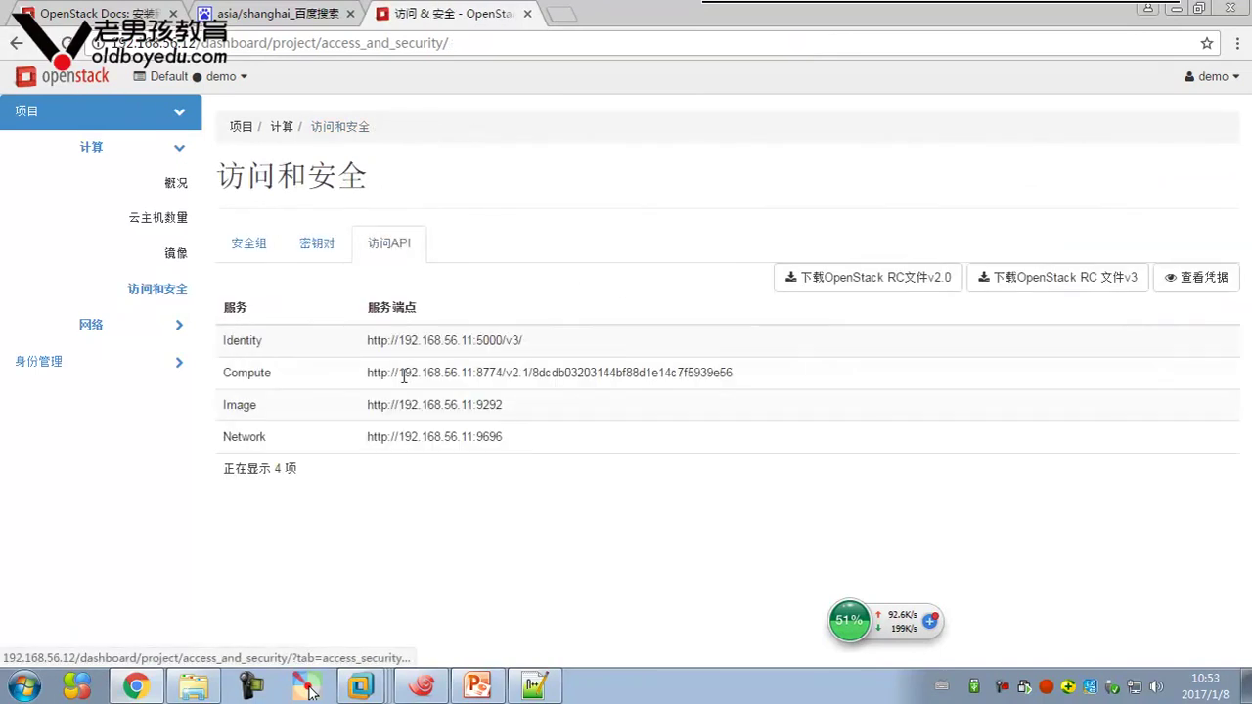
{"action": "left_click", "coordinate": [170, 328]}
Open the network topology and view demo-instance's details in the Normal layout
{"action": "left_click", "coordinate": [171, 219]}
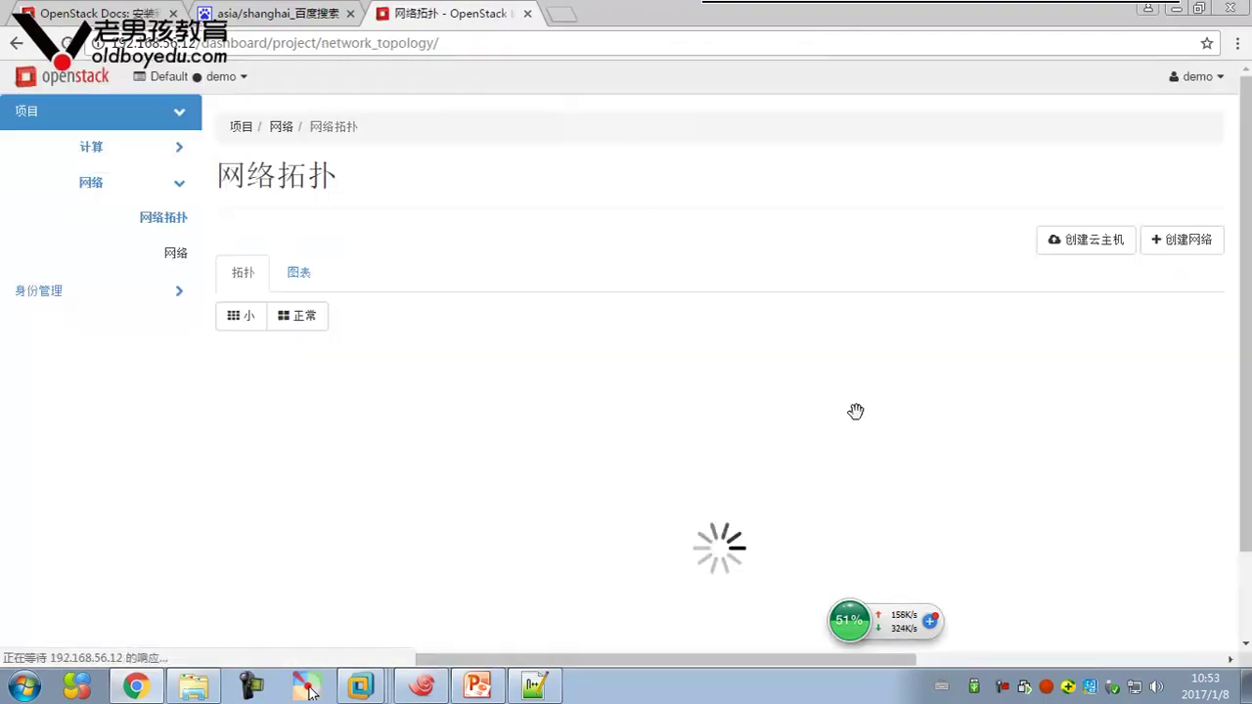
{"action": "scroll", "coordinate": [855, 400], "scroll_direction": "down", "scroll_amount": 1}
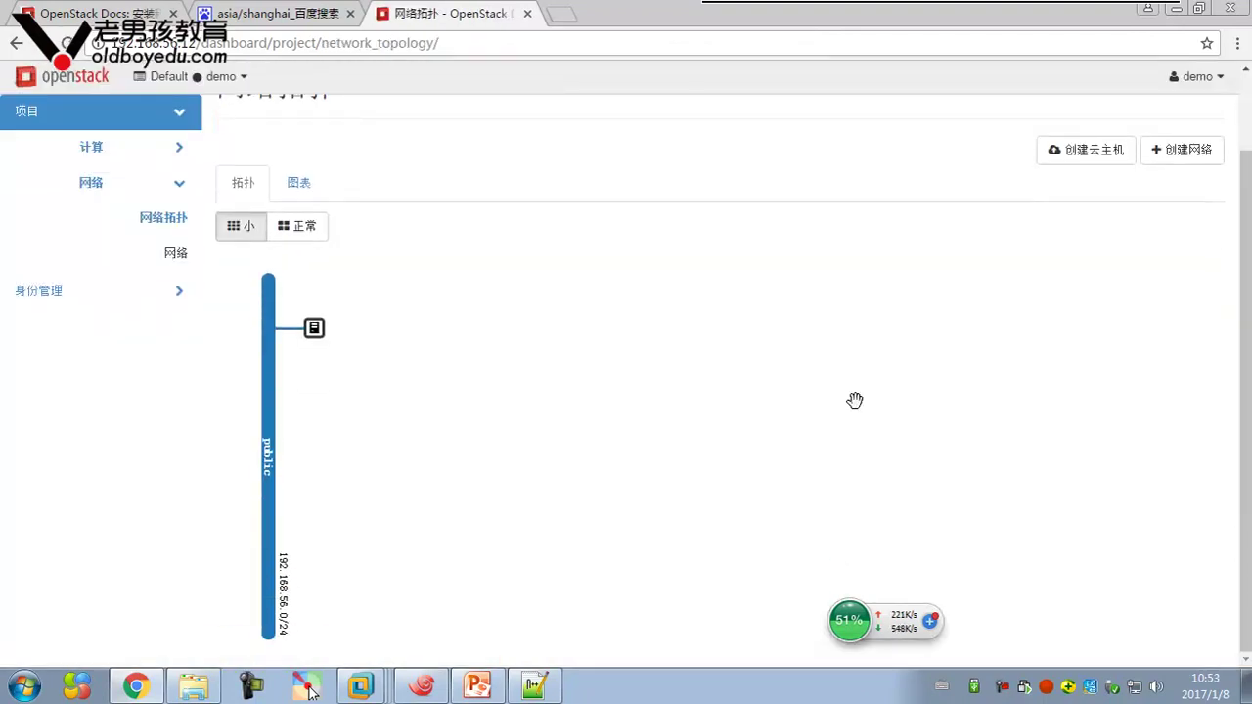
{"action": "left_click", "coordinate": [314, 328]}
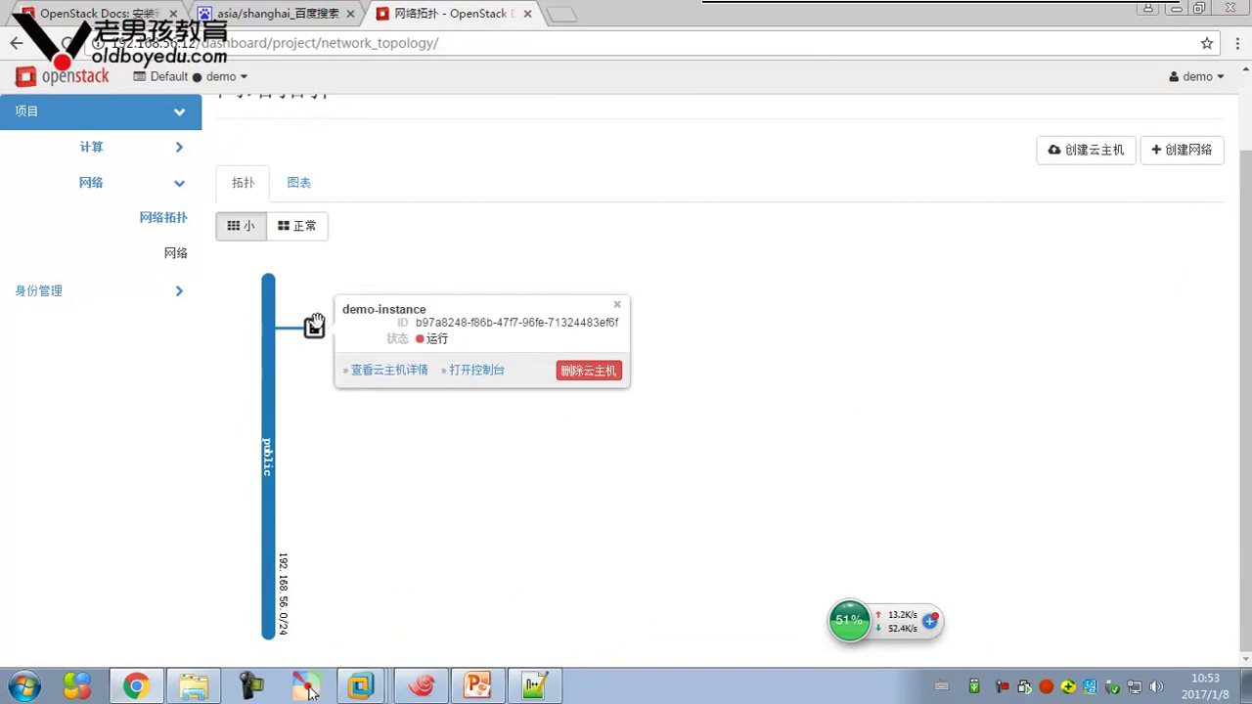
{"action": "left_click", "coordinate": [303, 229]}
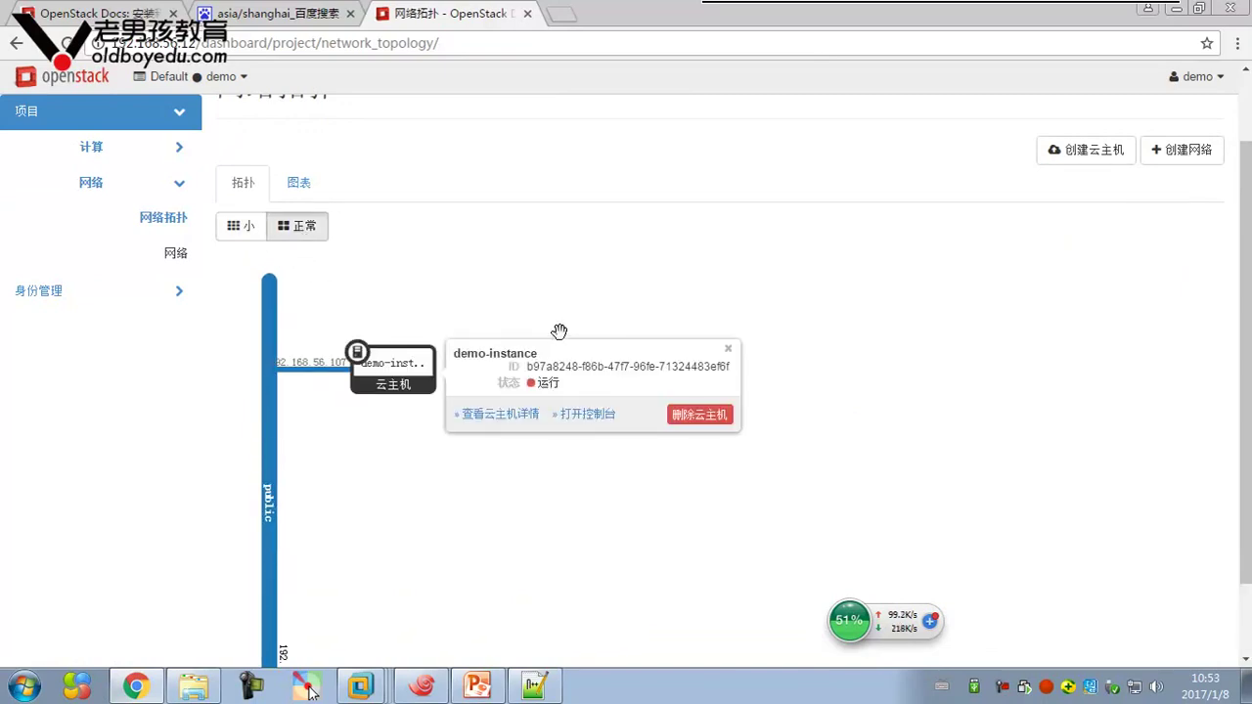
{"action": "left_click", "coordinate": [746, 392]}
{"action": "scroll", "coordinate": [675, 402], "scroll_direction": "down", "scroll_amount": 2}
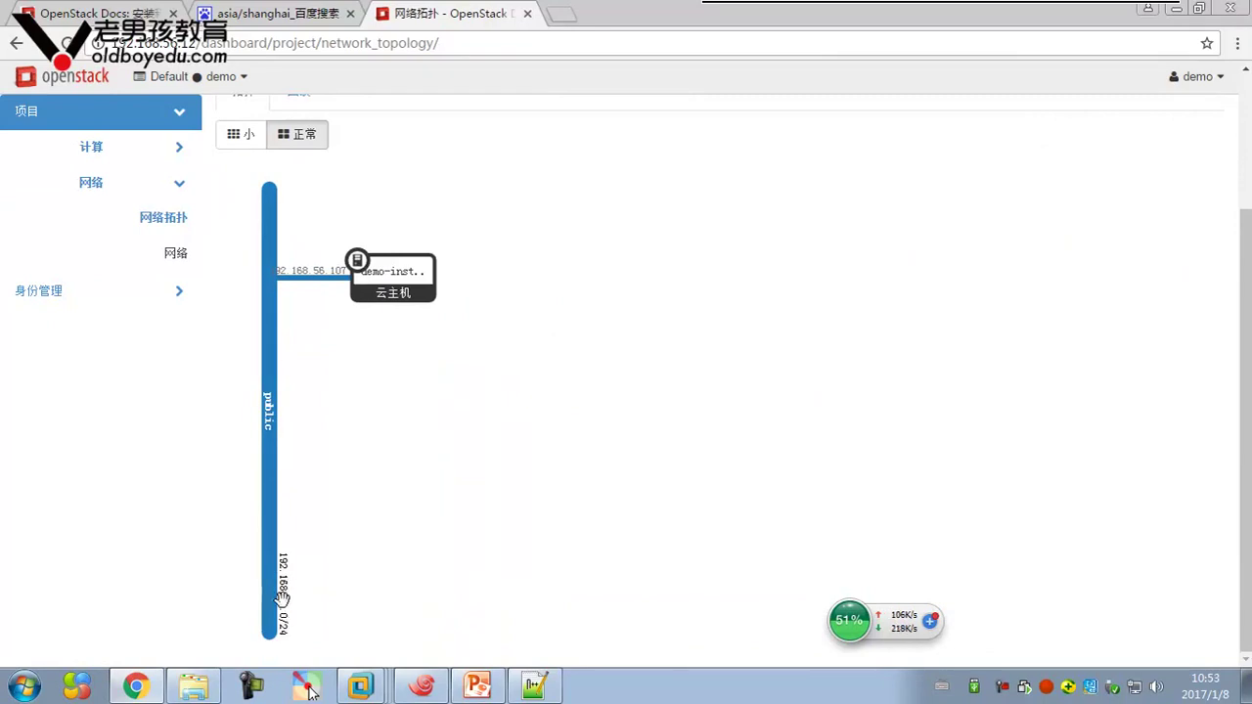
{"action": "scroll", "coordinate": [467, 439], "scroll_direction": "up", "scroll_amount": 3}
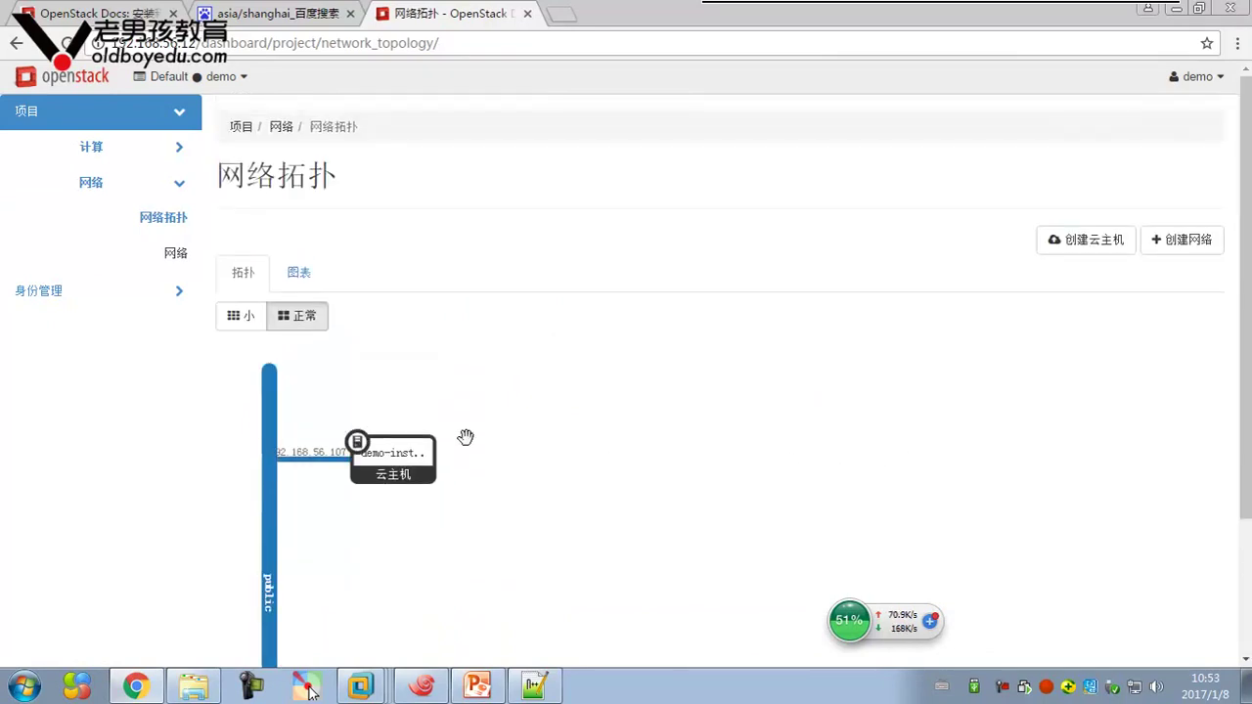
Show the labelled Graph view, reposition the public node, and open demo-instance's info at 192.168.56.107
{"action": "left_click", "coordinate": [298, 272]}
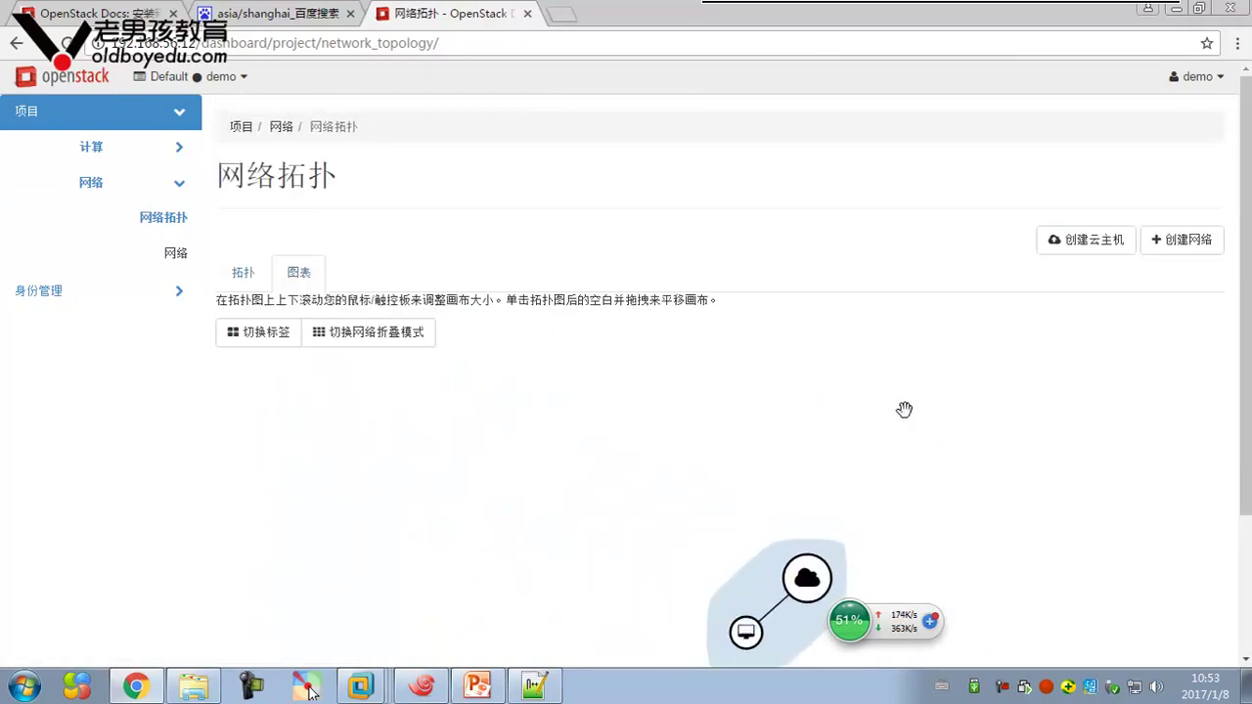
{"action": "scroll", "coordinate": [1249, 389], "scroll_direction": "down", "scroll_amount": 1}
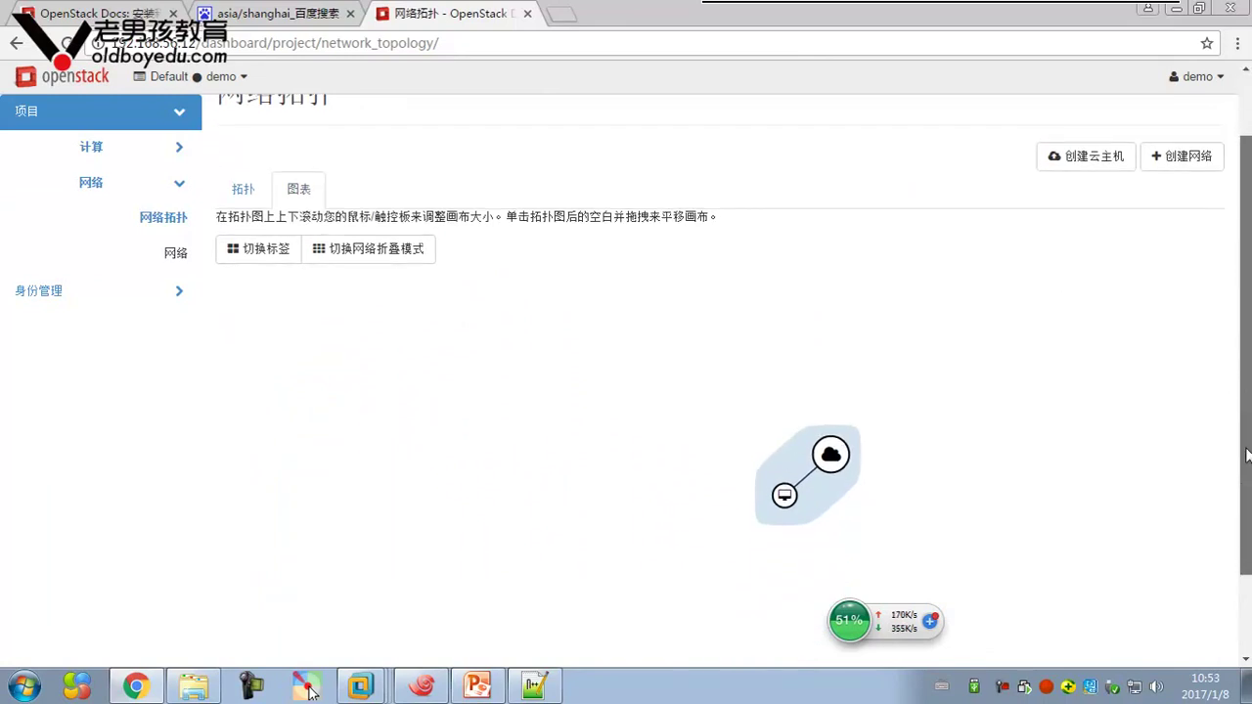
{"action": "left_click_drag", "start_coordinate": [634, 379], "coordinate": [468, 396]}
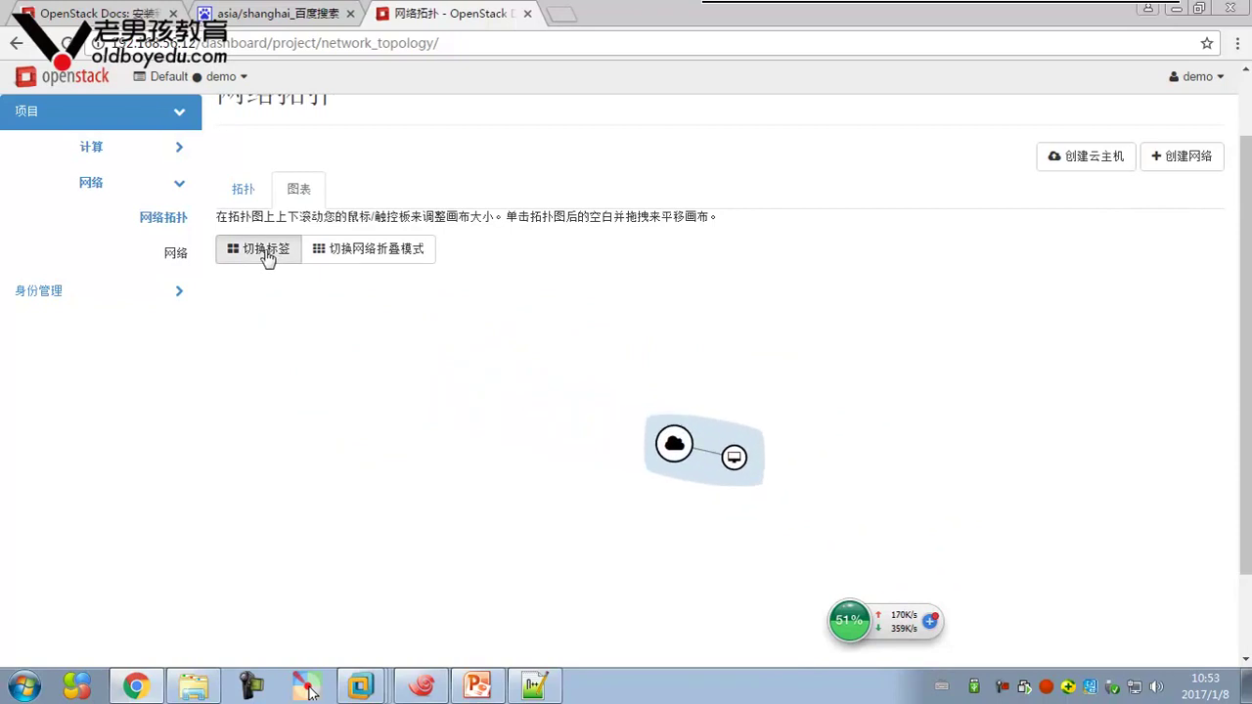
{"action": "left_click", "coordinate": [266, 252]}
{"action": "left_click_drag", "start_coordinate": [771, 479], "coordinate": [440, 410]}
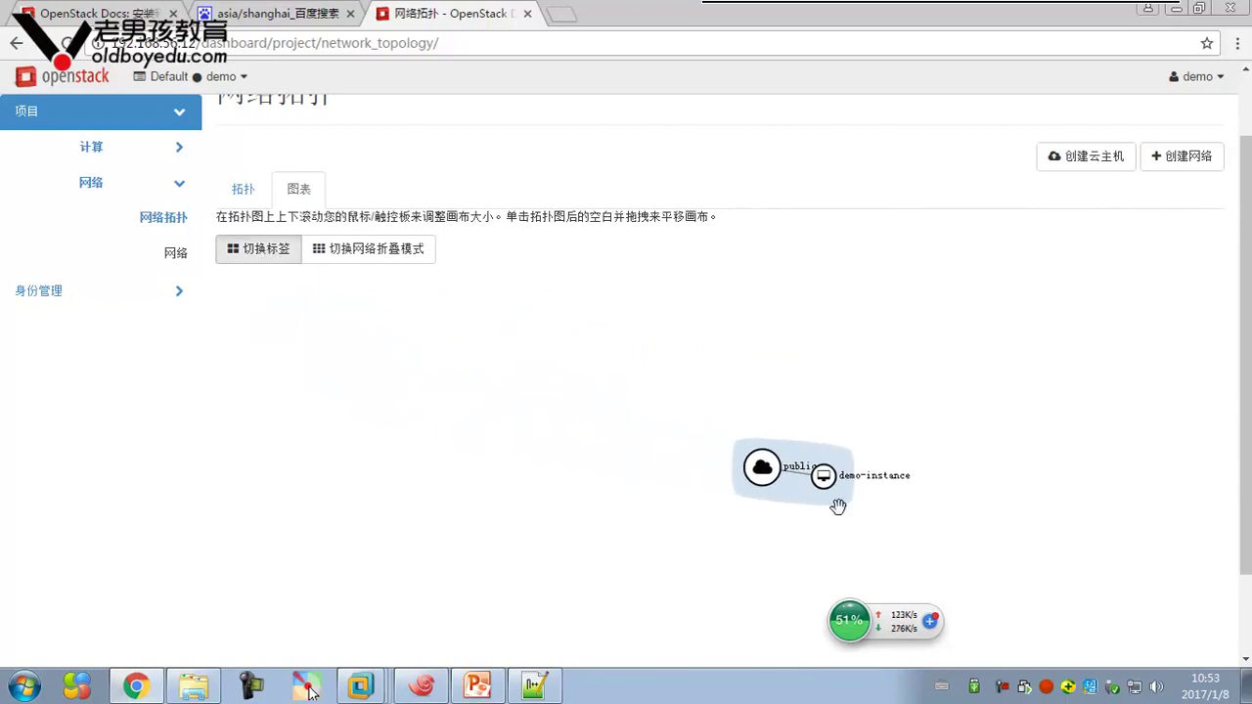
{"action": "right_click", "coordinate": [837, 486]}
{"action": "left_click", "coordinate": [906, 506]}
{"action": "left_click", "coordinate": [839, 480]}
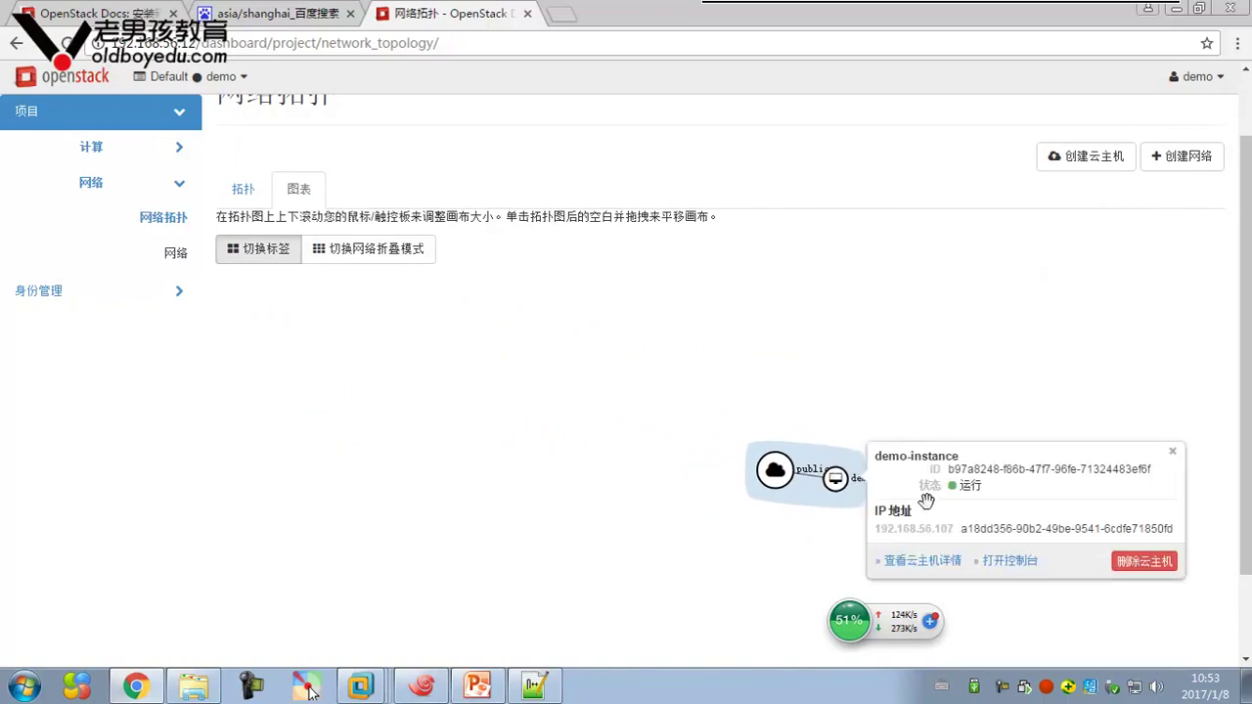
Open demo-instance's console in a separate window, then close it
{"action": "left_click", "coordinate": [1006, 561]}
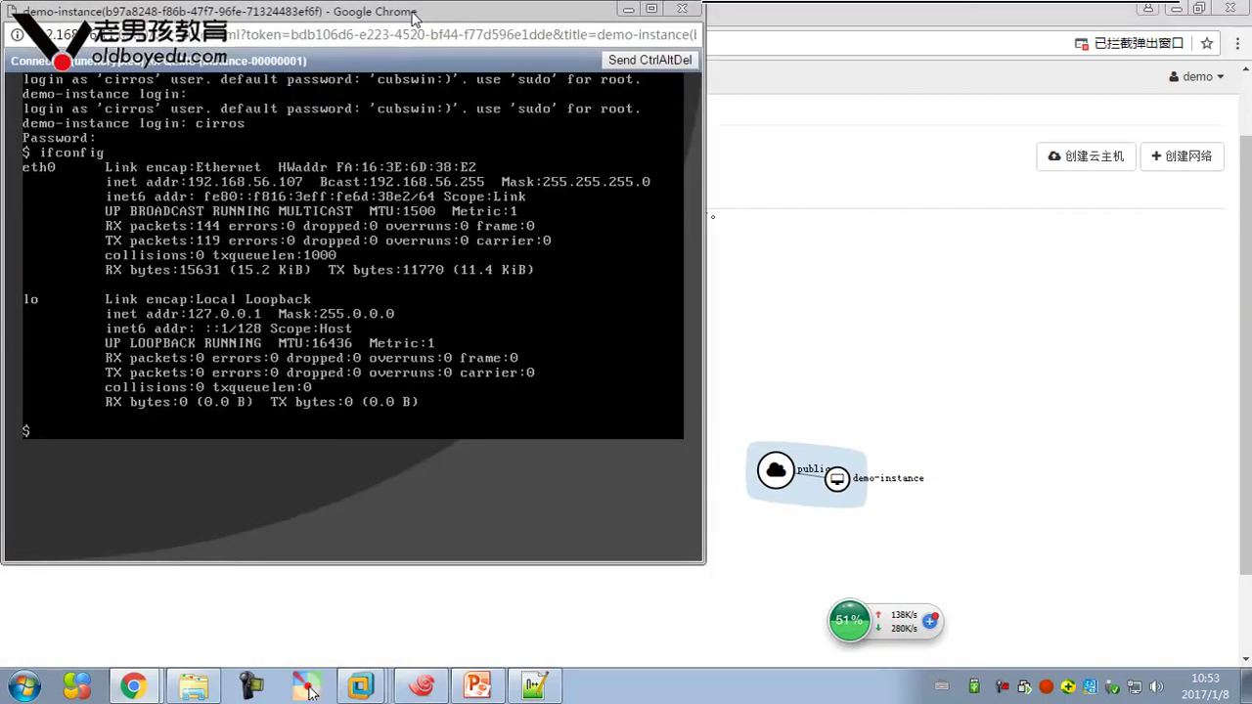
{"action": "left_click_drag", "start_coordinate": [412, 17], "coordinate": [838, 45]}
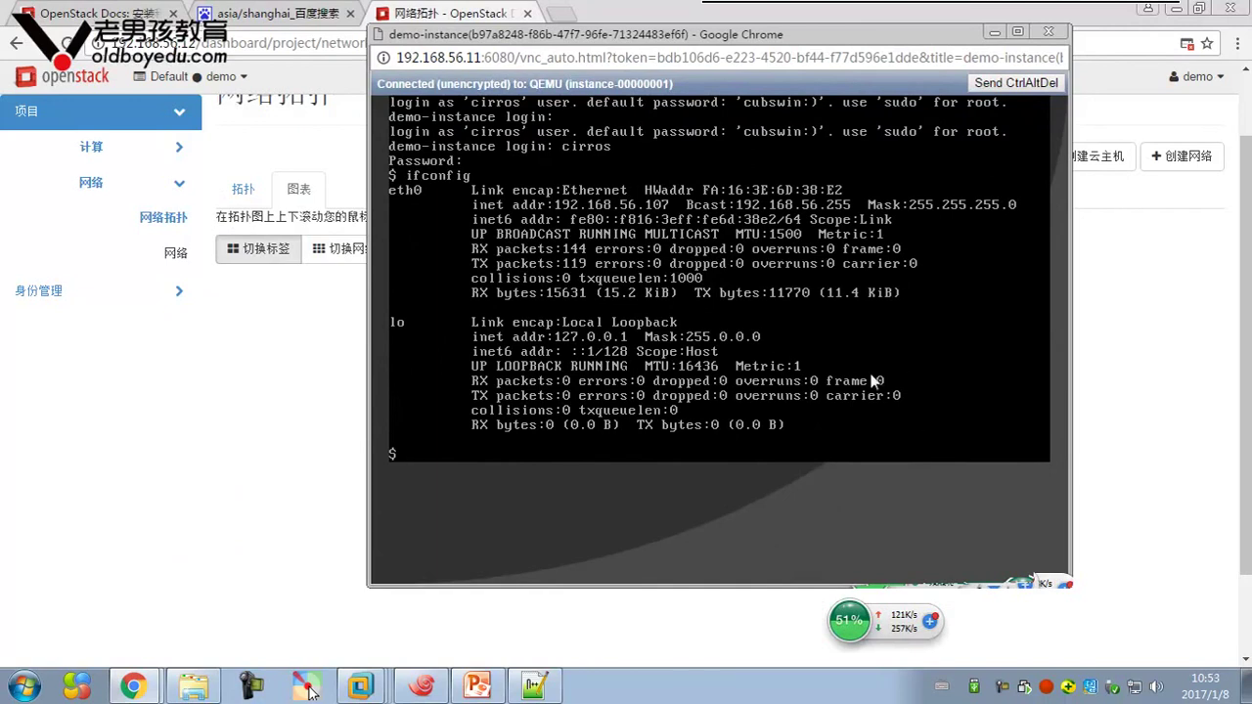
{"action": "left_click", "coordinate": [1048, 32]}
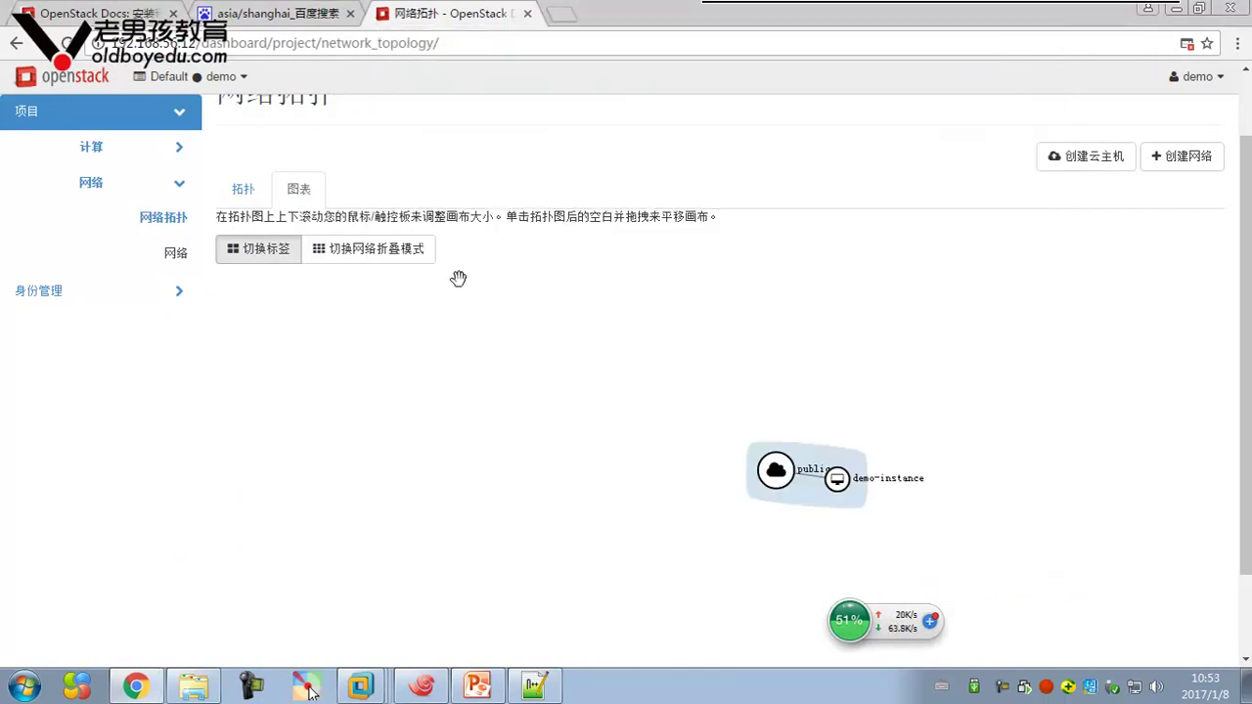
Look at the projects list, then open the project's Compute Instances page
{"action": "left_click", "coordinate": [163, 306]}
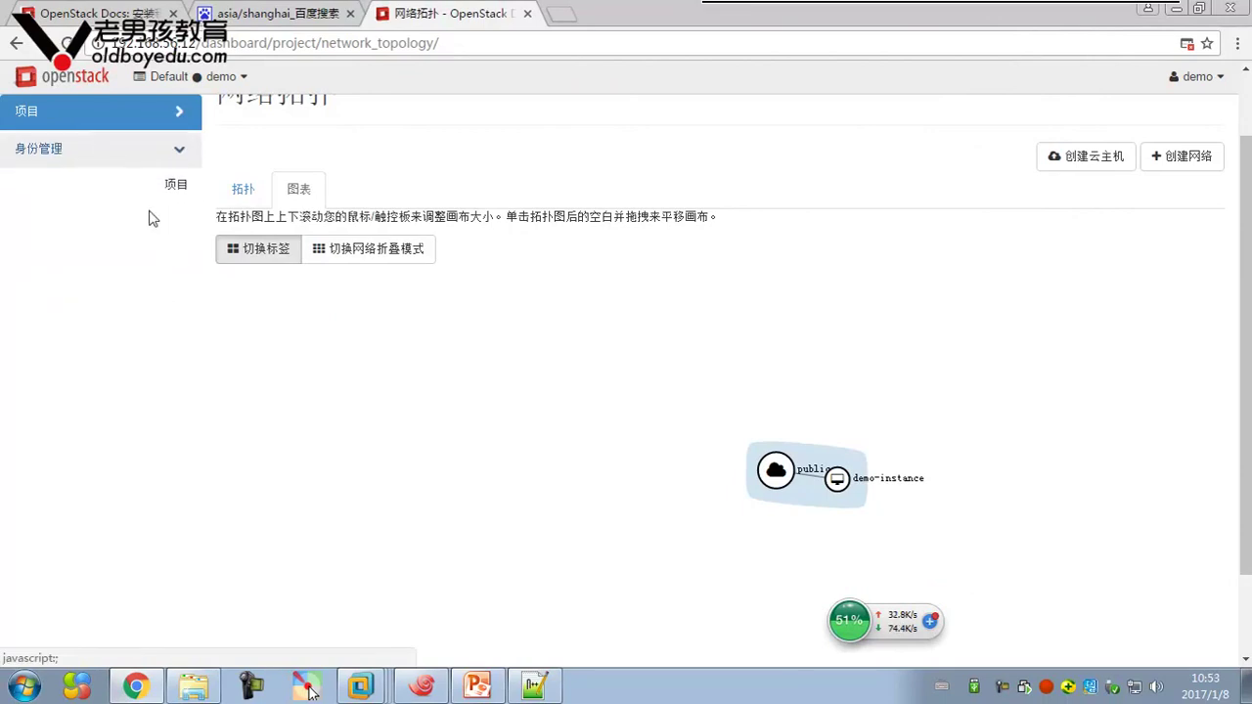
{"action": "left_click", "coordinate": [174, 184]}
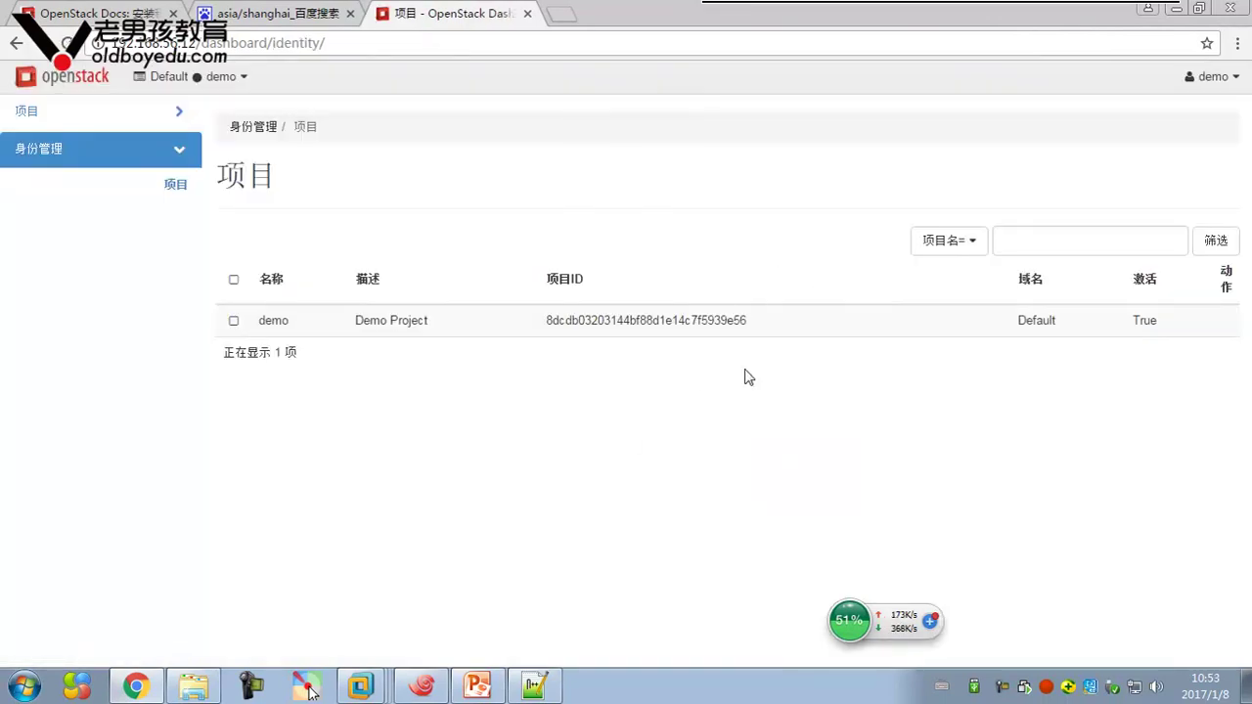
{"action": "left_click", "coordinate": [153, 122]}
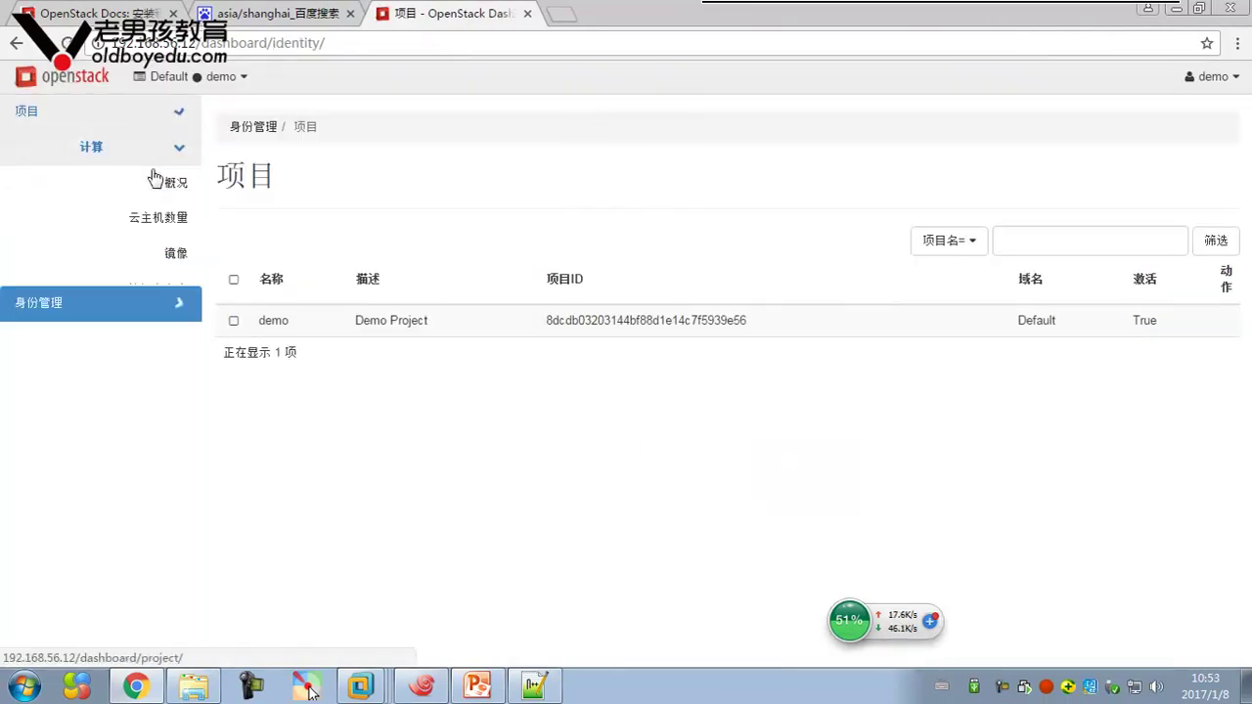
{"action": "left_click", "coordinate": [151, 222]}
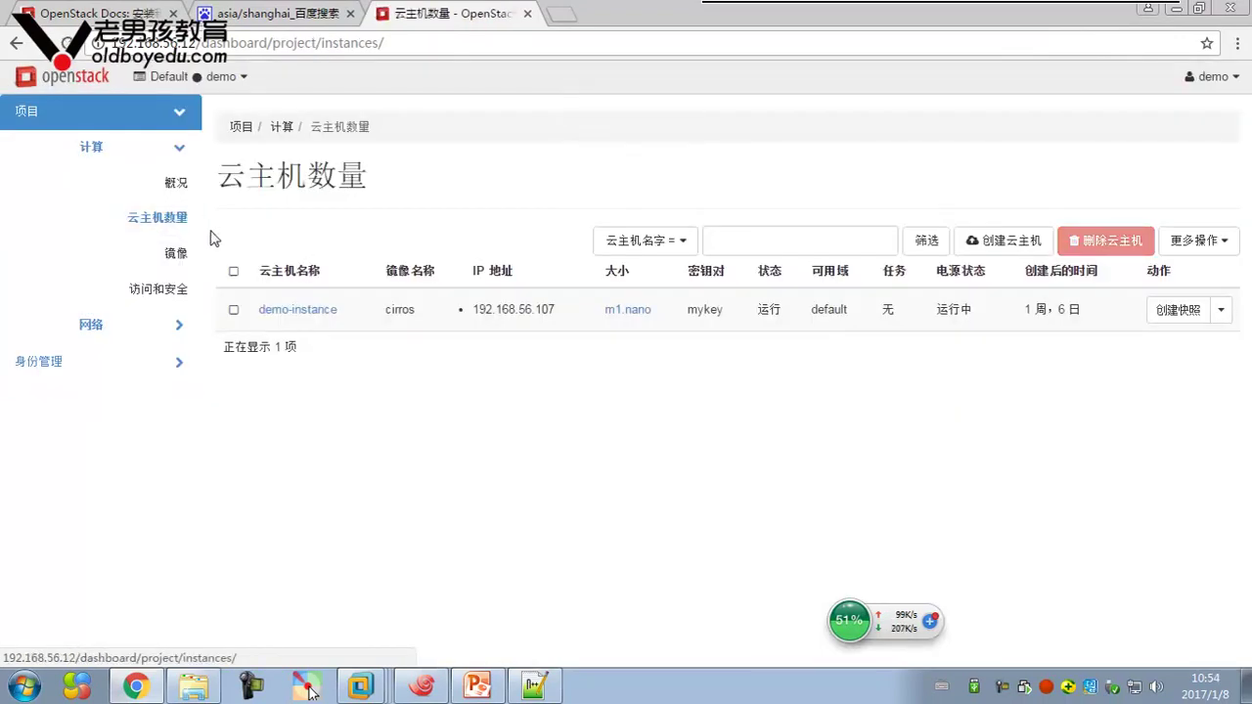
Begin a new launch named xx in the default availability zone with instance count 2
{"action": "left_click", "coordinate": [1018, 245]}
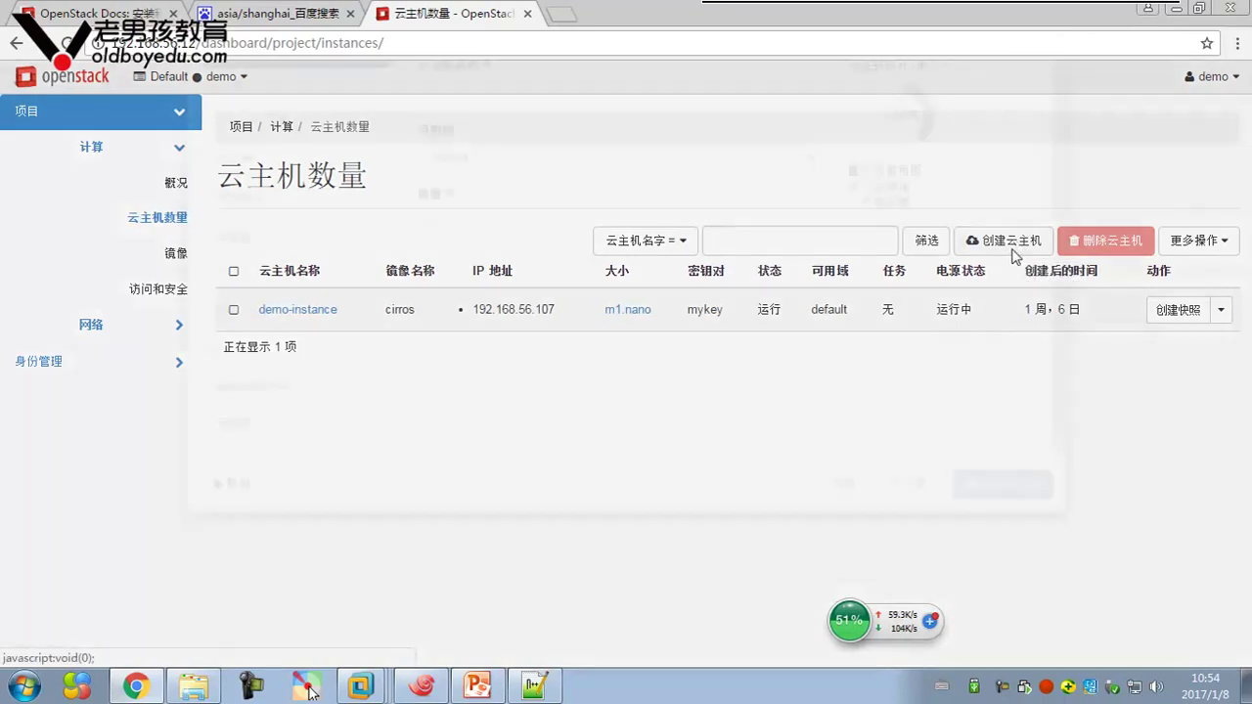
{"action": "left_click", "coordinate": [631, 210]}
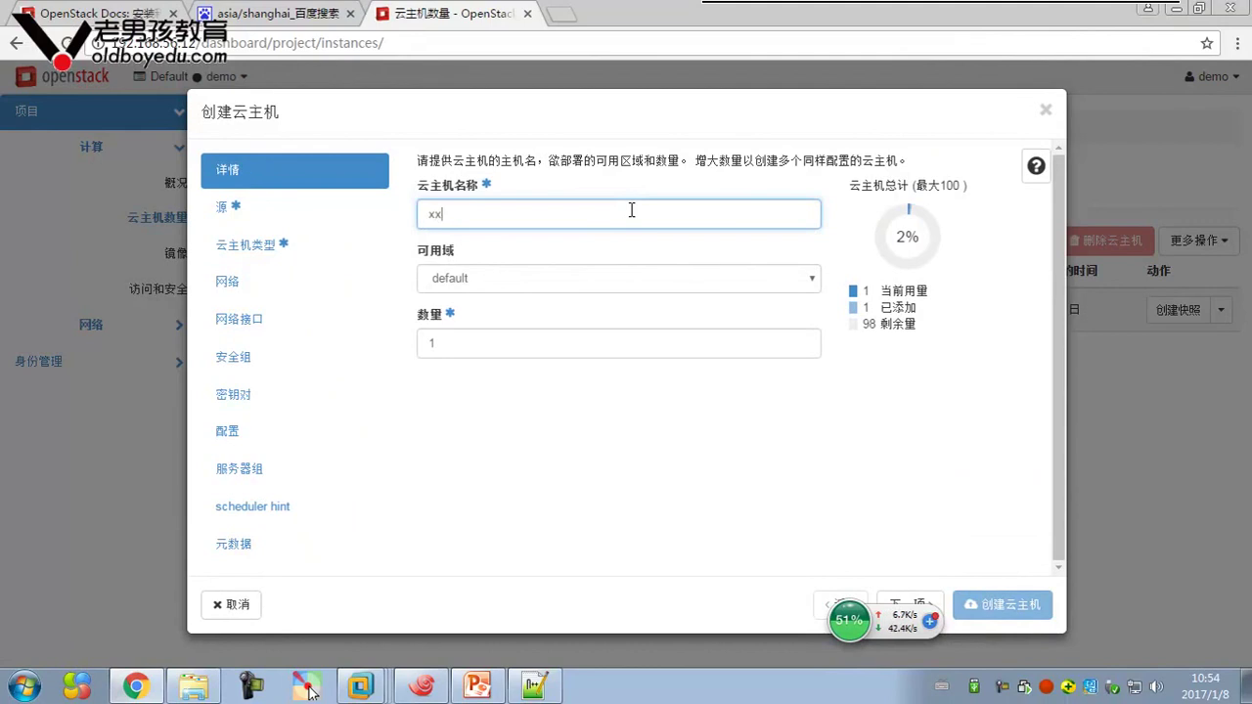
{"action": "left_click", "coordinate": [540, 279]}
{"action": "left_click", "coordinate": [557, 248]}
{"action": "left_click", "coordinate": [465, 348]}
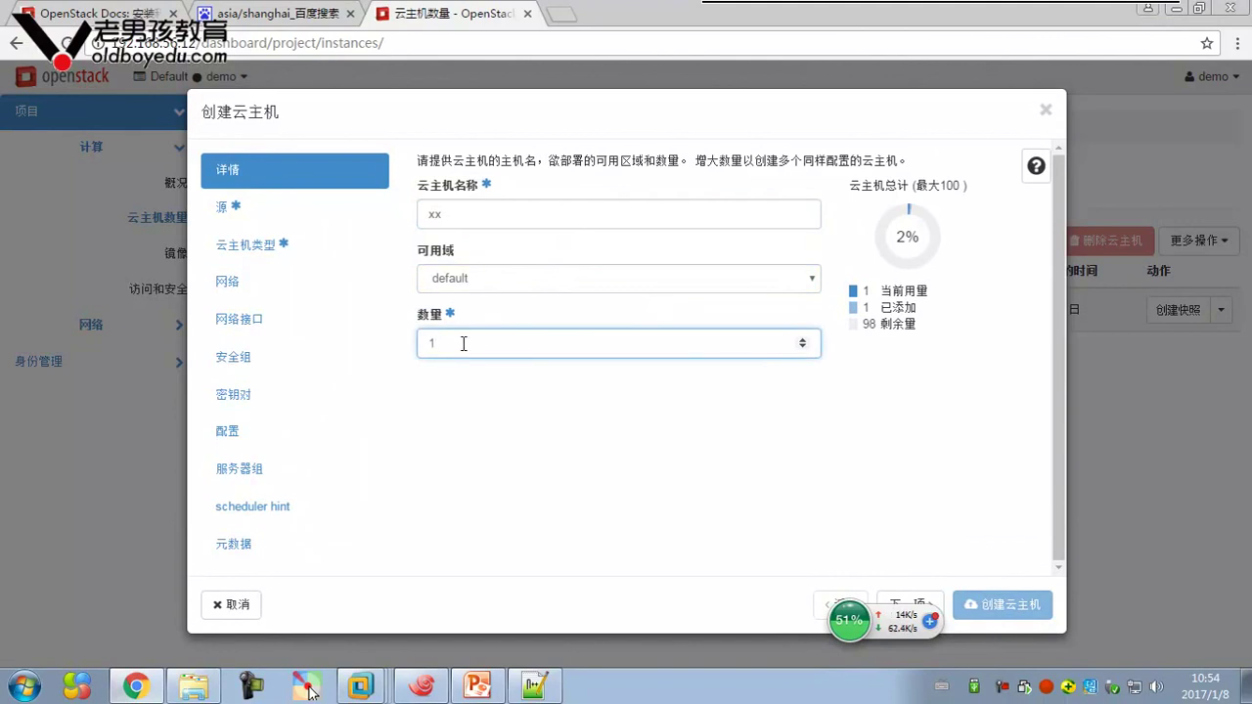
{"action": "double_click", "coordinate": [431, 343]}
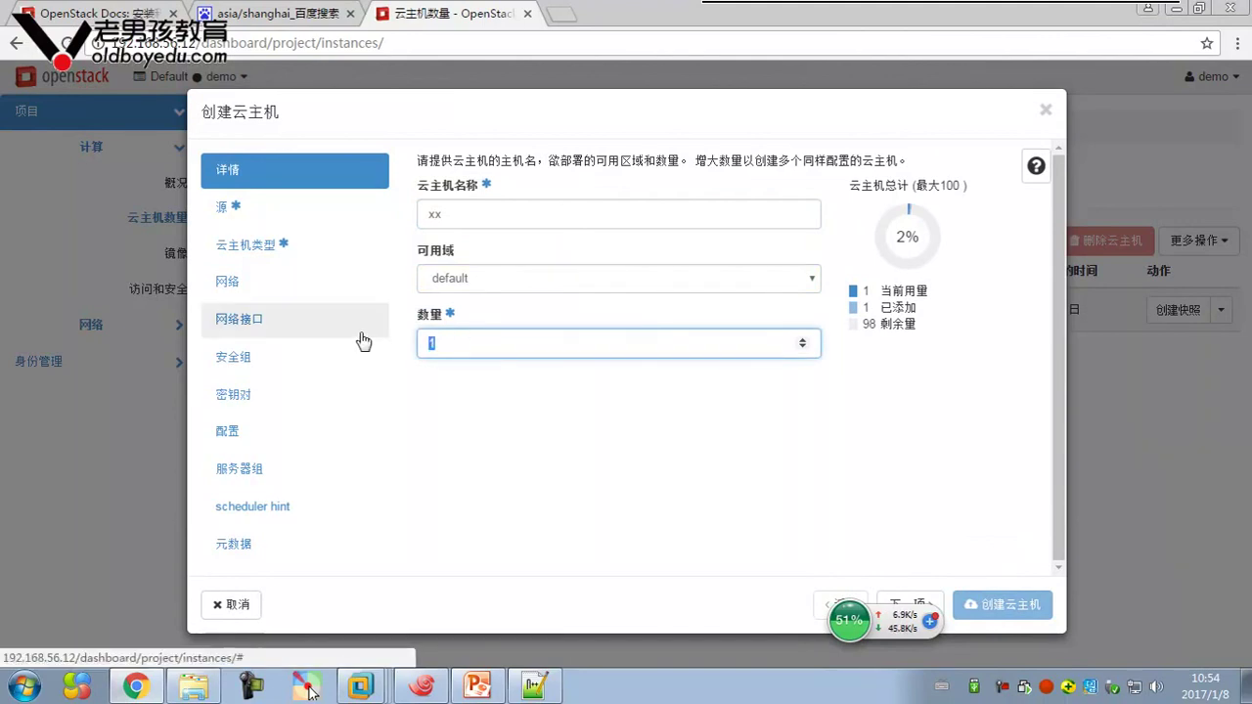
{"action": "left_click", "coordinate": [587, 422]}
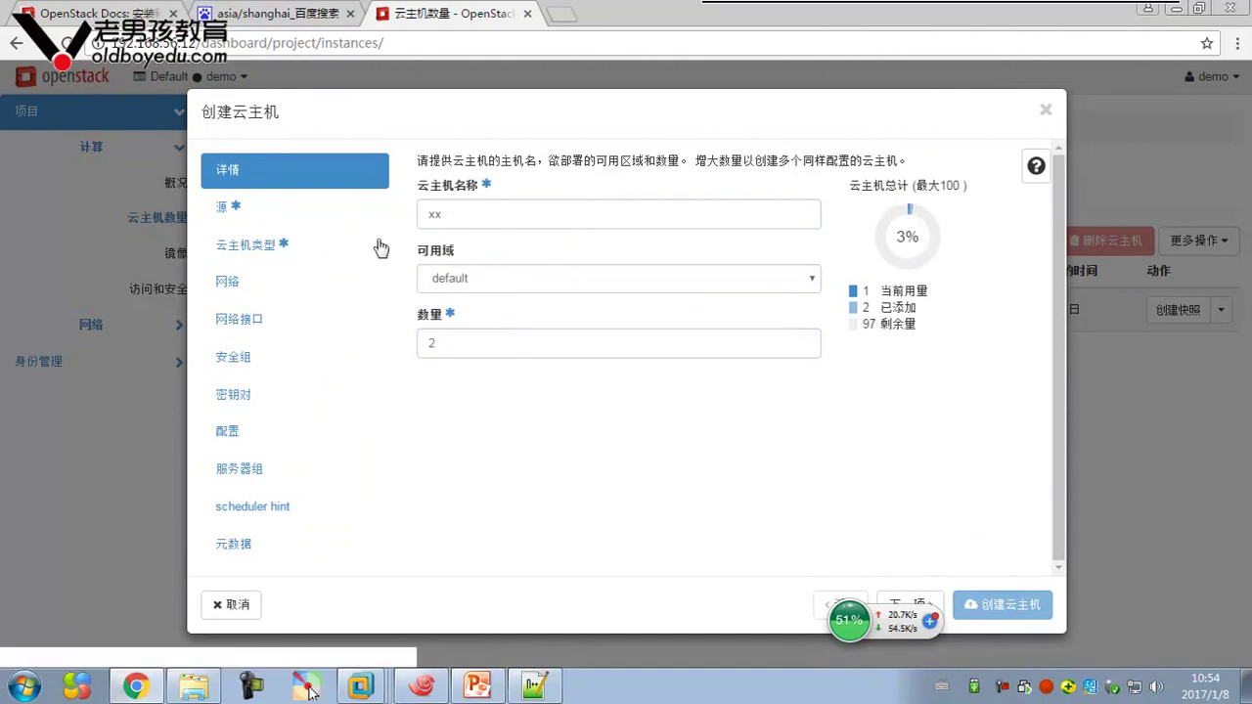
{"action": "left_click", "coordinate": [267, 215]}
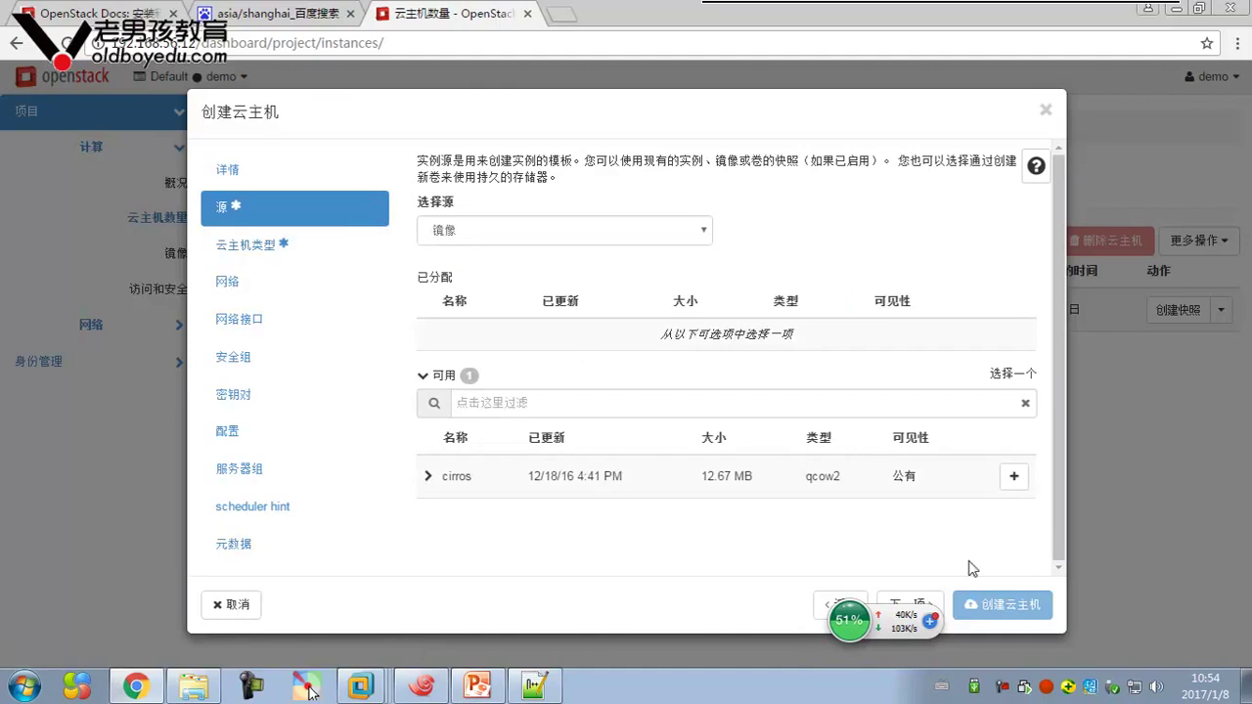
Choose the cirros image as source and the m1.nano flavor for the new instances
{"action": "left_click", "coordinate": [1013, 477]}
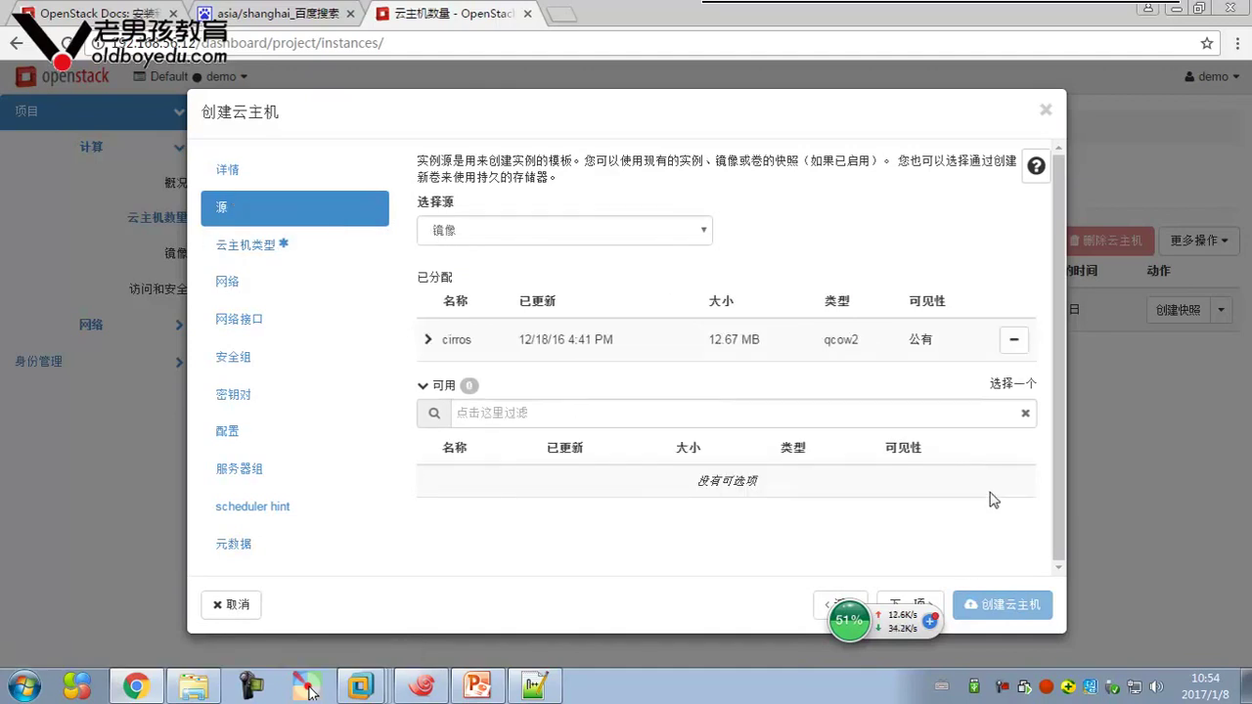
{"action": "left_click", "coordinate": [359, 246]}
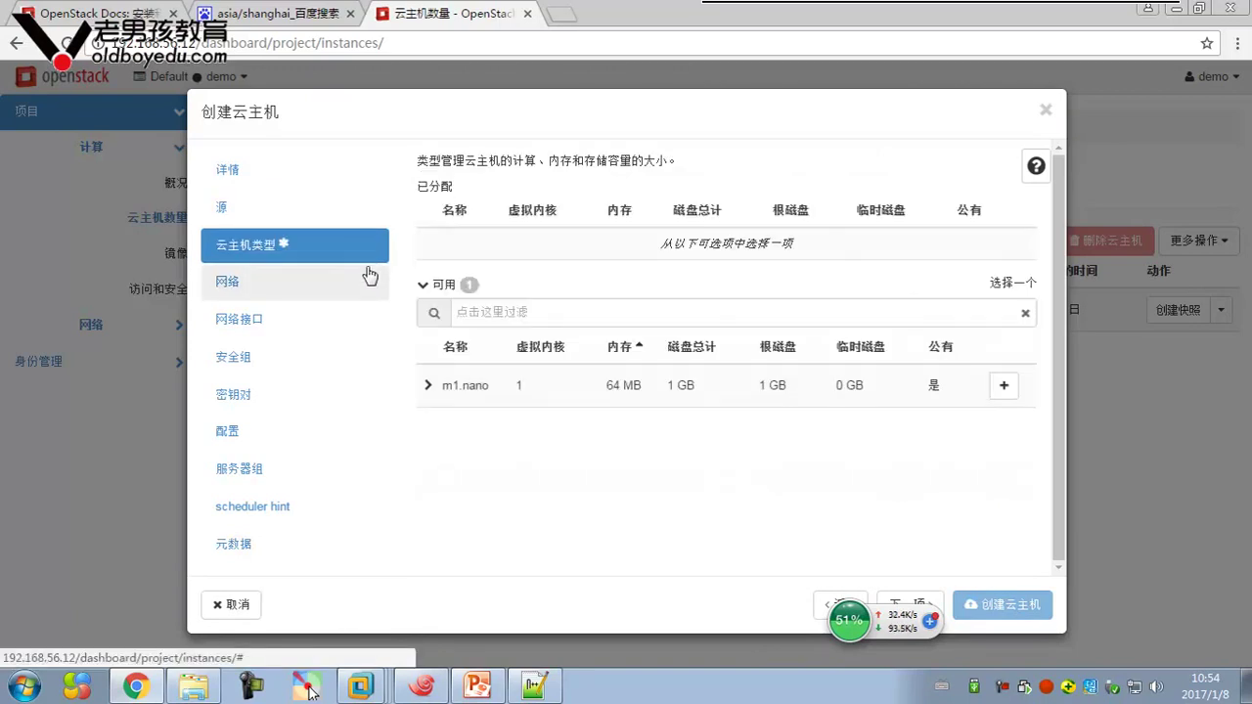
{"action": "left_click", "coordinate": [1003, 387]}
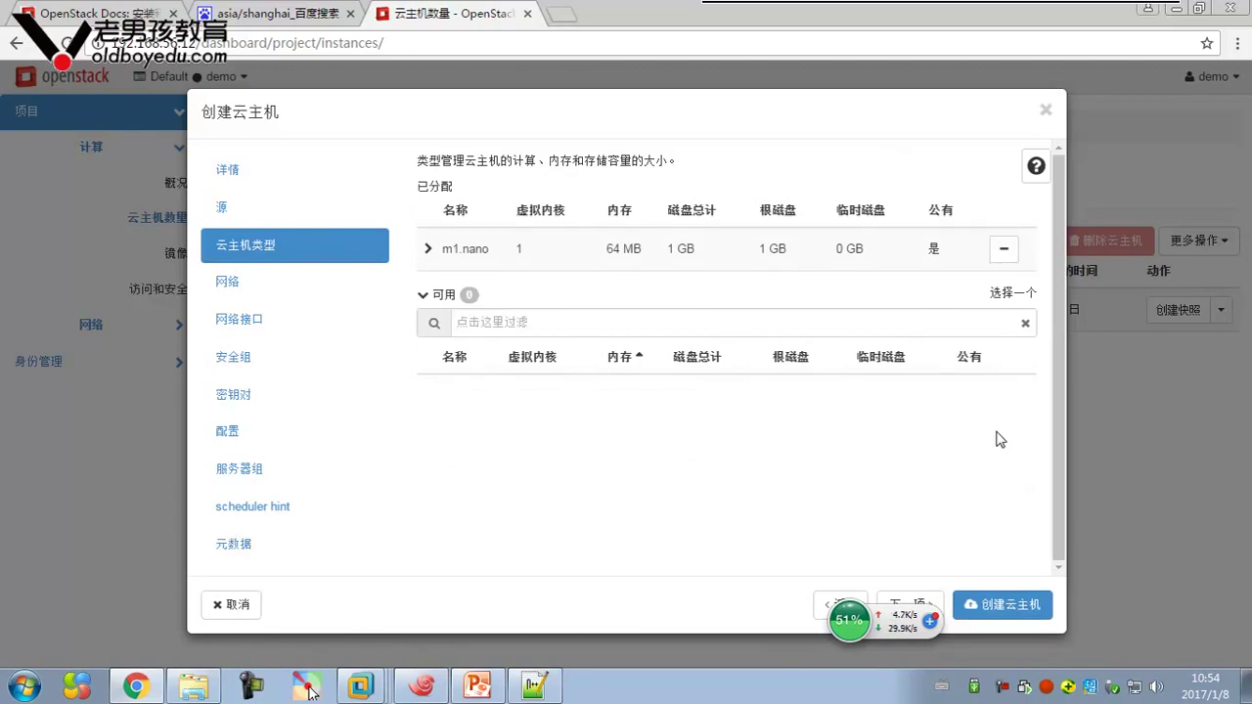
{"action": "left_click", "coordinate": [323, 281]}
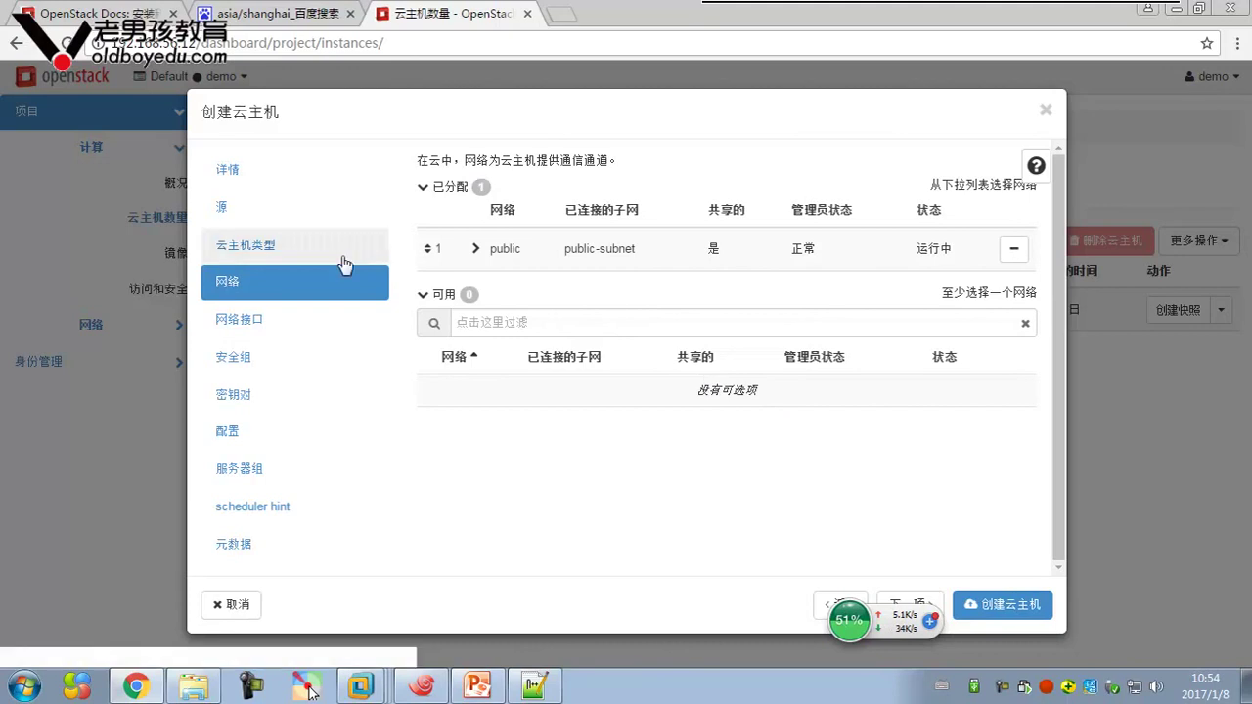
Check the network ports, then remove and re-add the default security group
{"action": "left_click", "coordinate": [274, 323]}
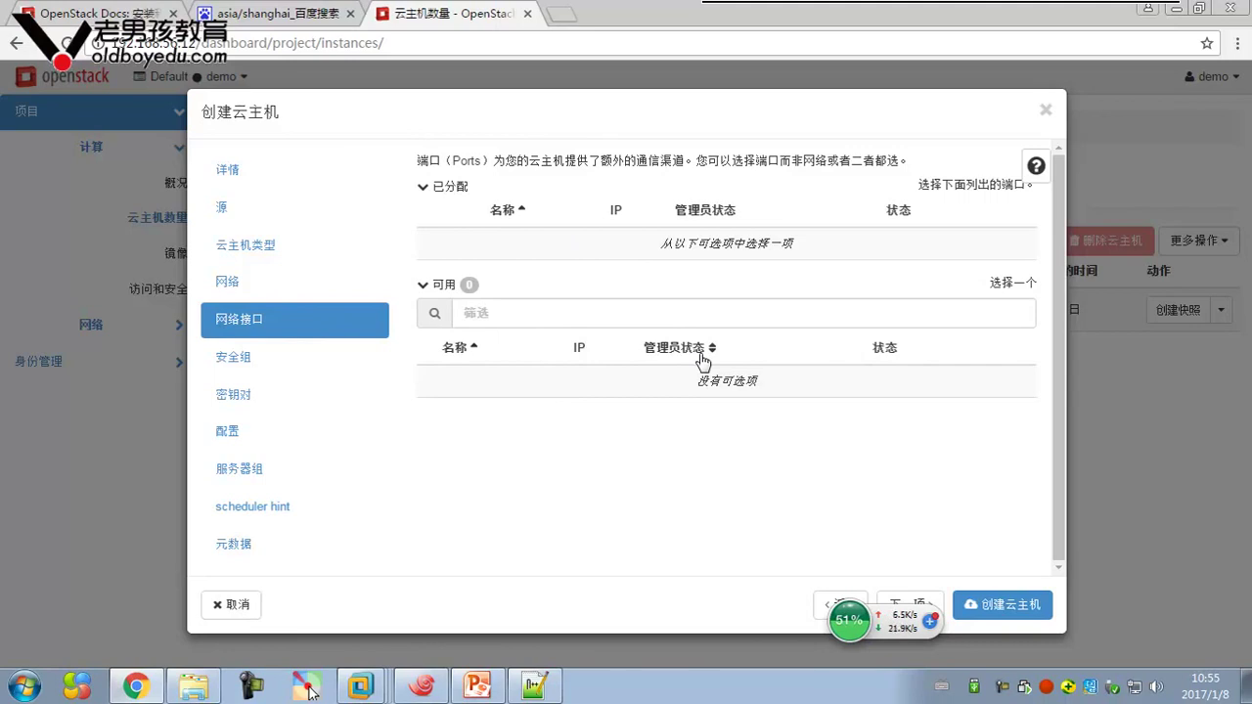
{"action": "left_click", "coordinate": [337, 359]}
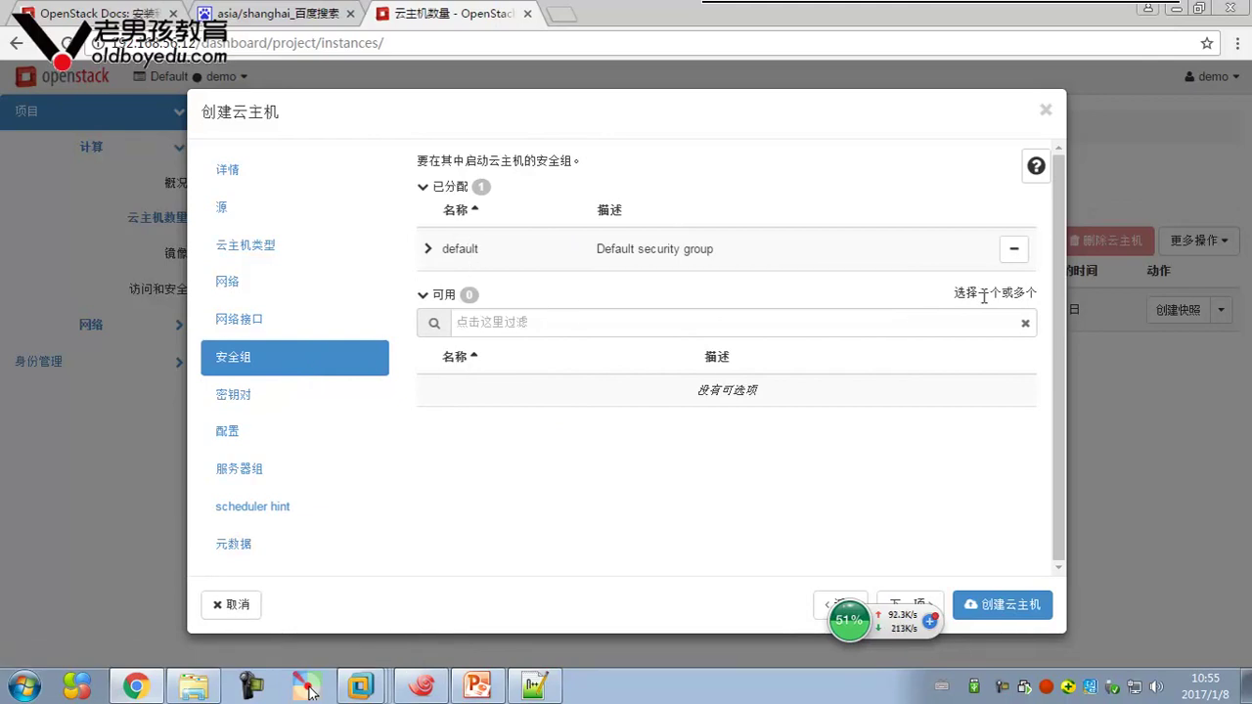
{"action": "left_click", "coordinate": [1013, 248]}
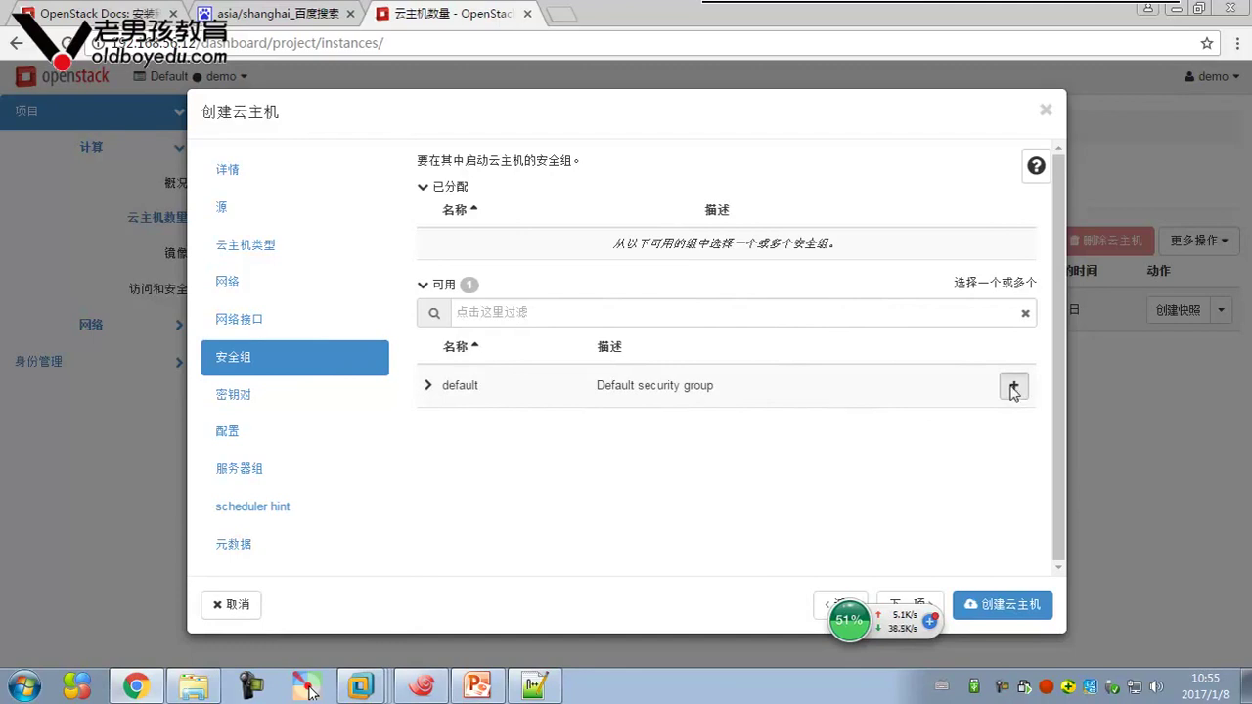
{"action": "left_click", "coordinate": [1014, 389]}
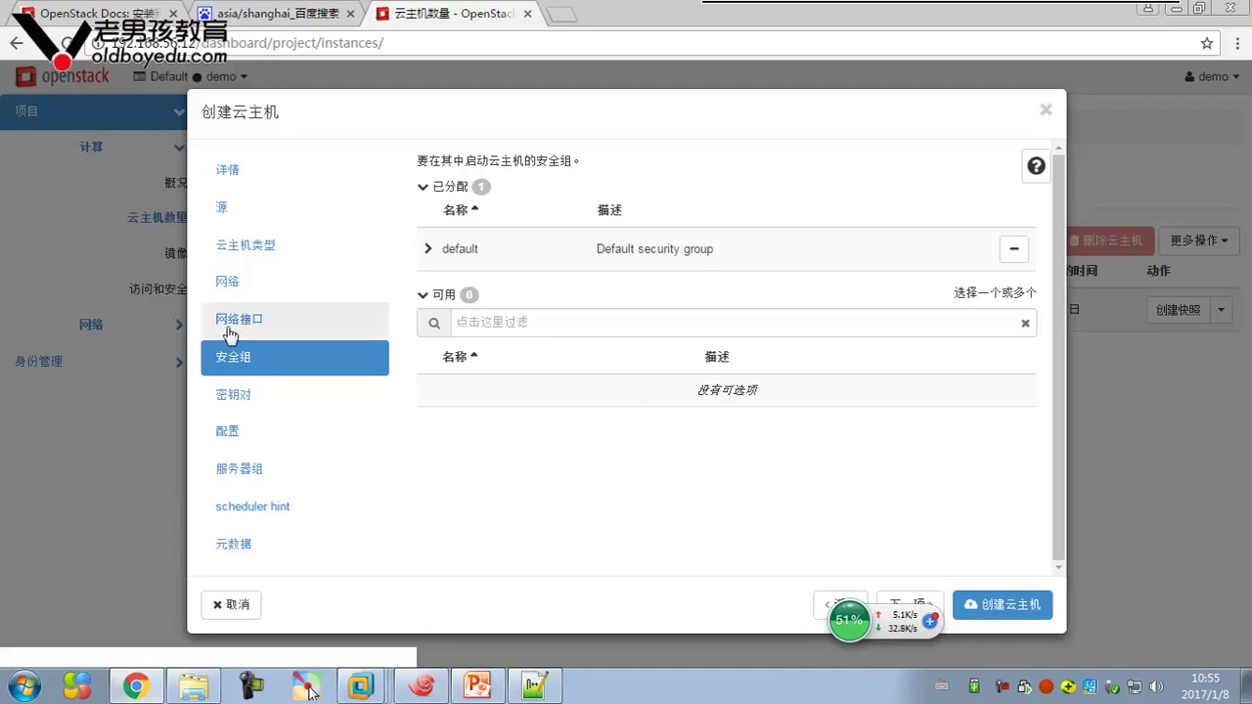
{"action": "left_click", "coordinate": [251, 394]}
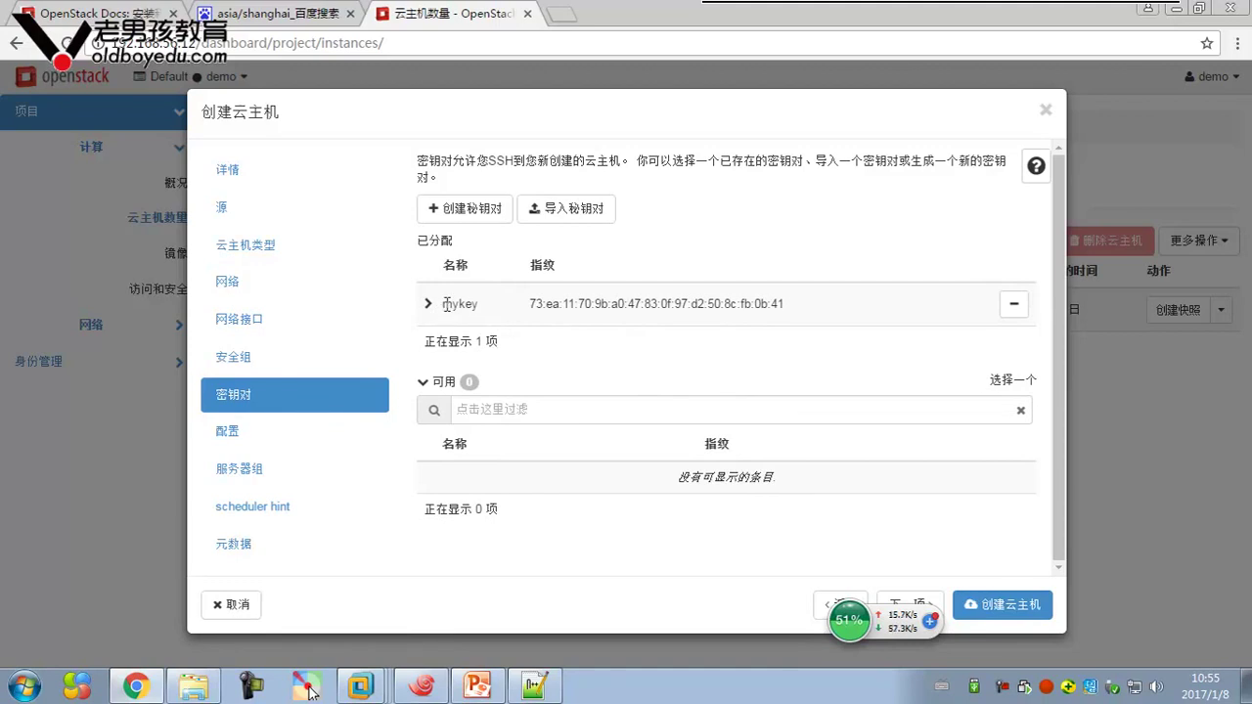
Review the mykey key pair, configuration script box and server group options without changing them
{"action": "left_click_drag", "start_coordinate": [443, 303], "coordinate": [945, 303]}
{"action": "left_click", "coordinate": [299, 440]}
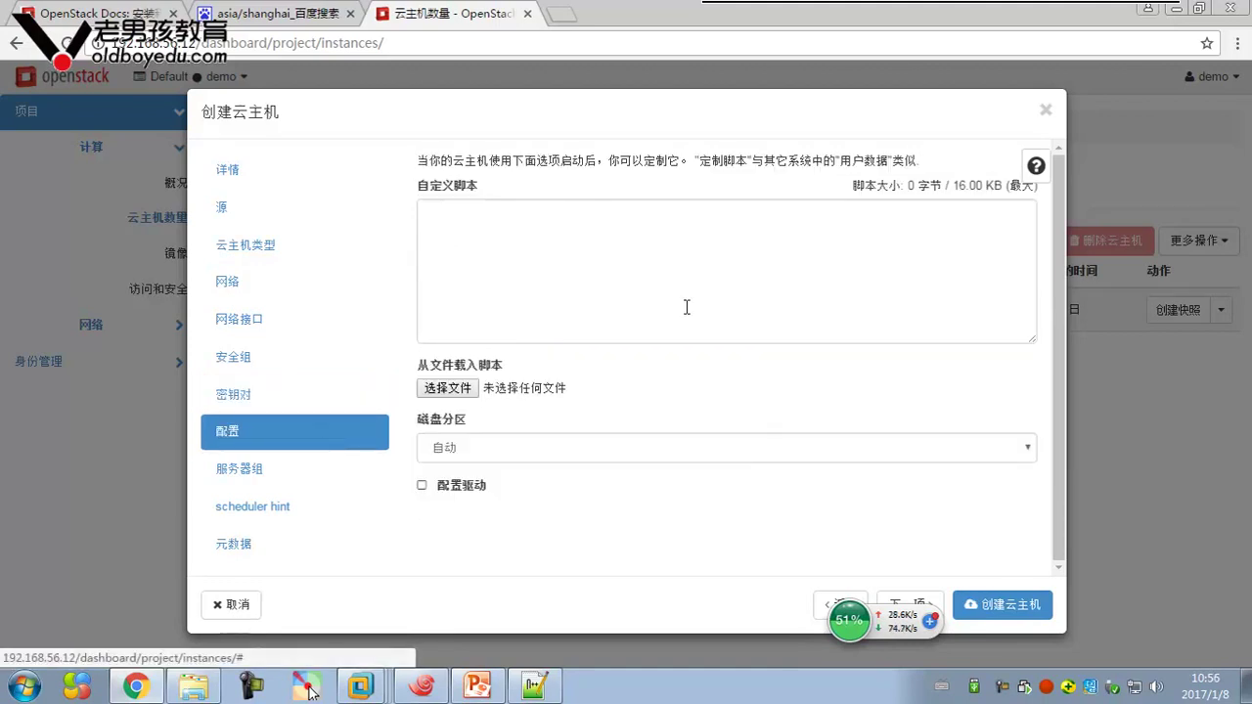
{"action": "left_click", "coordinate": [607, 281]}
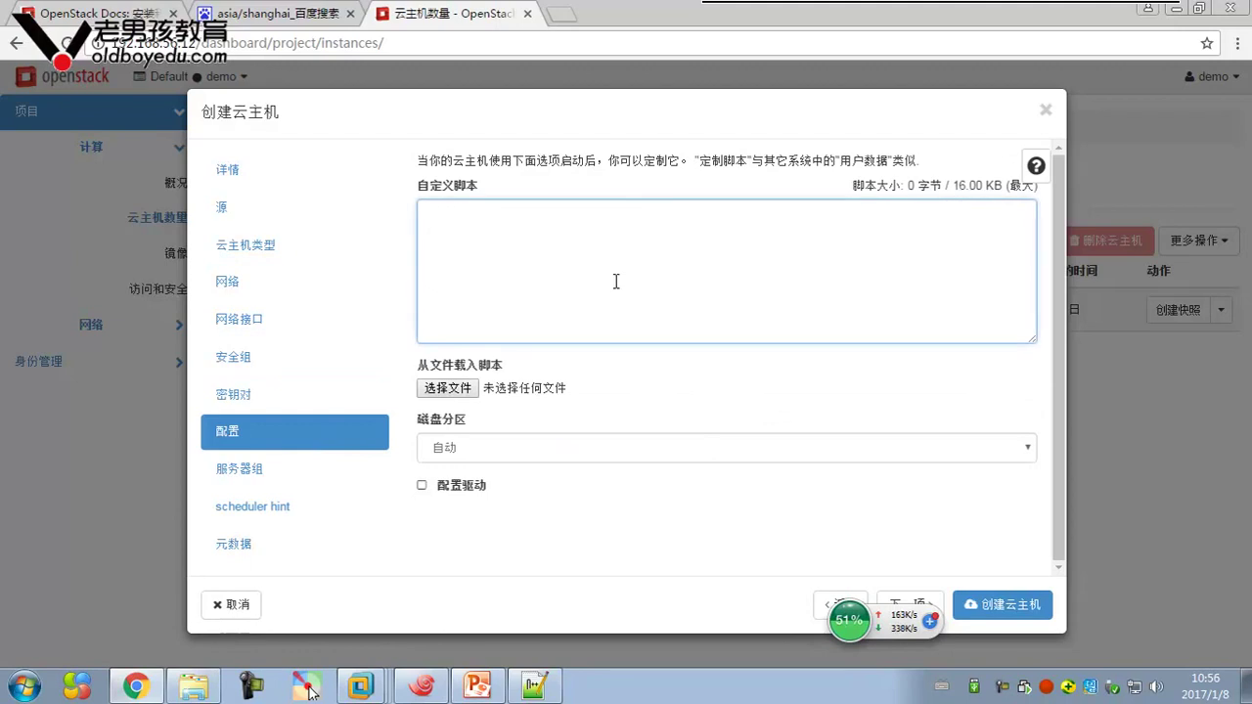
{"action": "left_click", "coordinate": [267, 479]}
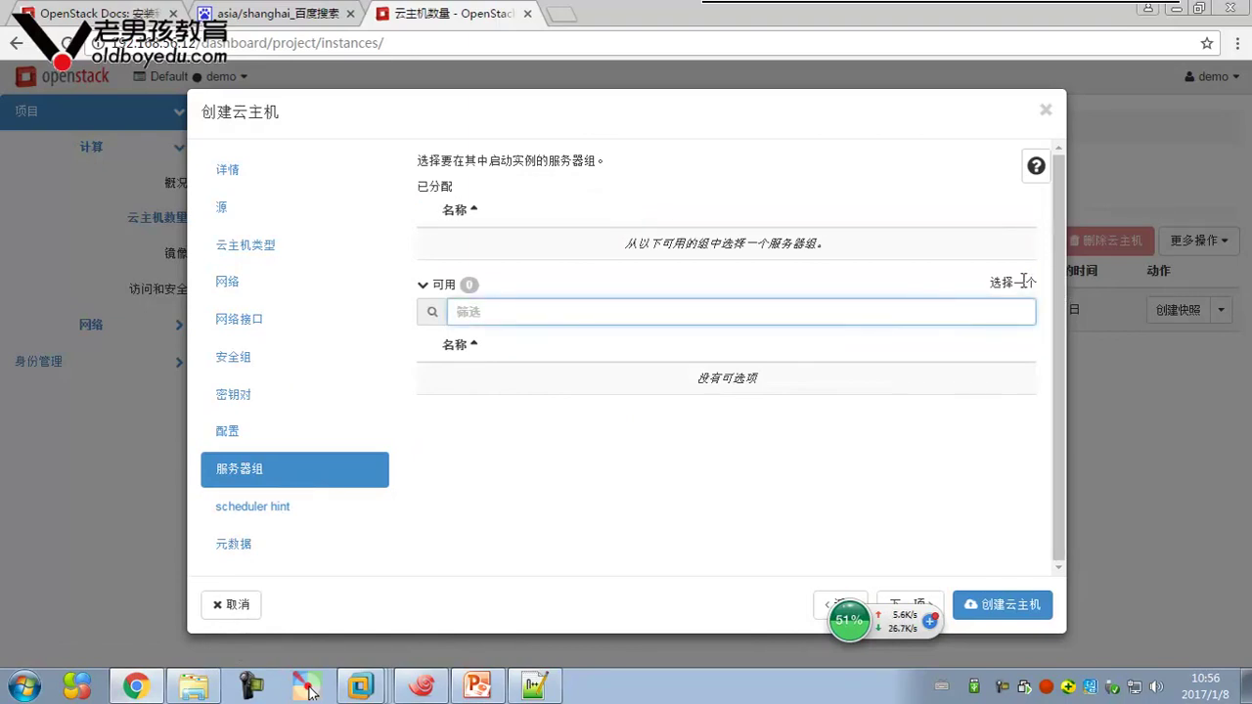
{"action": "left_click", "coordinate": [478, 350]}
{"action": "left_click", "coordinate": [562, 315]}
{"action": "left_click", "coordinate": [1037, 169]}
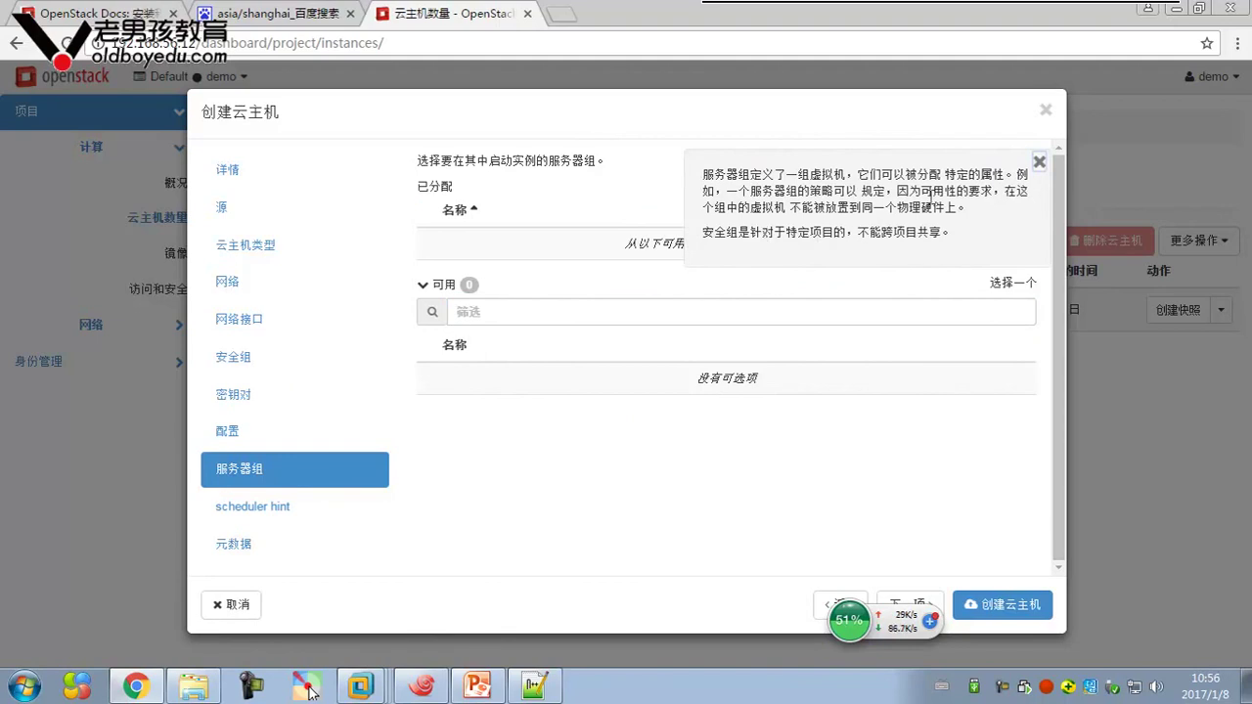
{"action": "left_click", "coordinate": [1038, 162]}
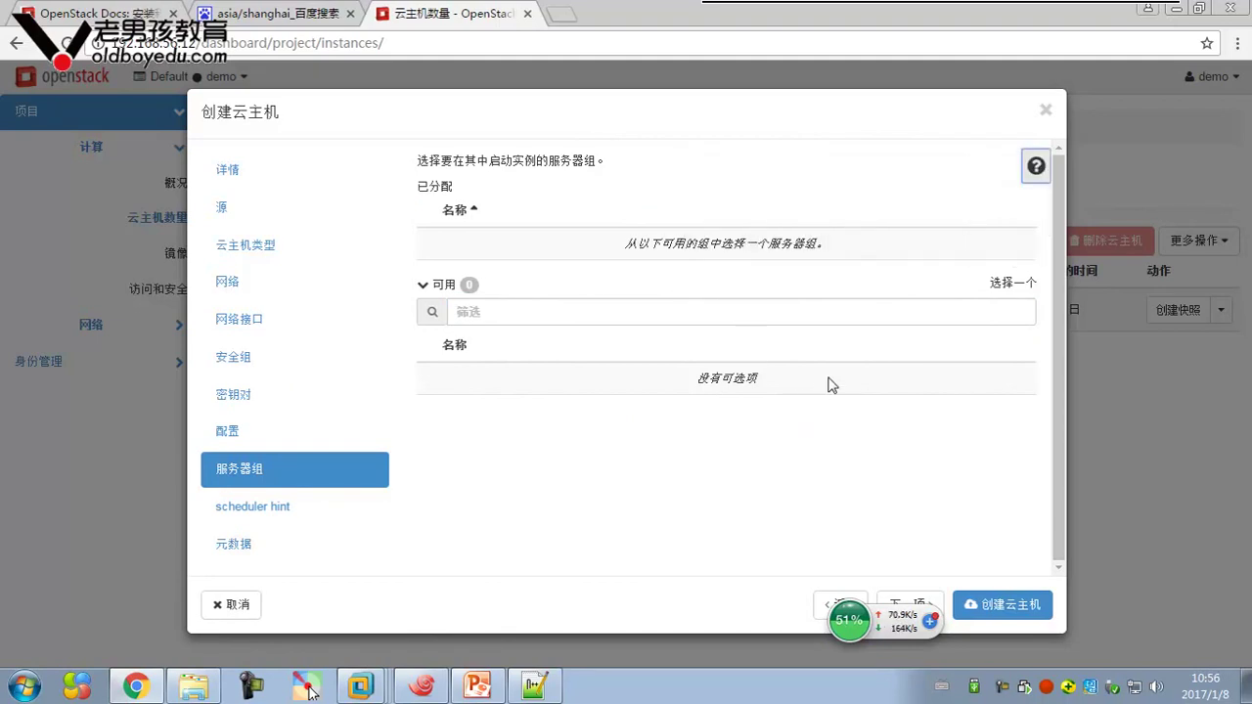
Pass through the scheduler hint and metadata steps and launch the two xx instances
{"action": "left_click", "coordinate": [272, 516]}
{"action": "scroll", "coordinate": [274, 466], "scroll_direction": "down", "scroll_amount": 3}
{"action": "scroll", "coordinate": [274, 467], "scroll_direction": "up", "scroll_amount": 3}
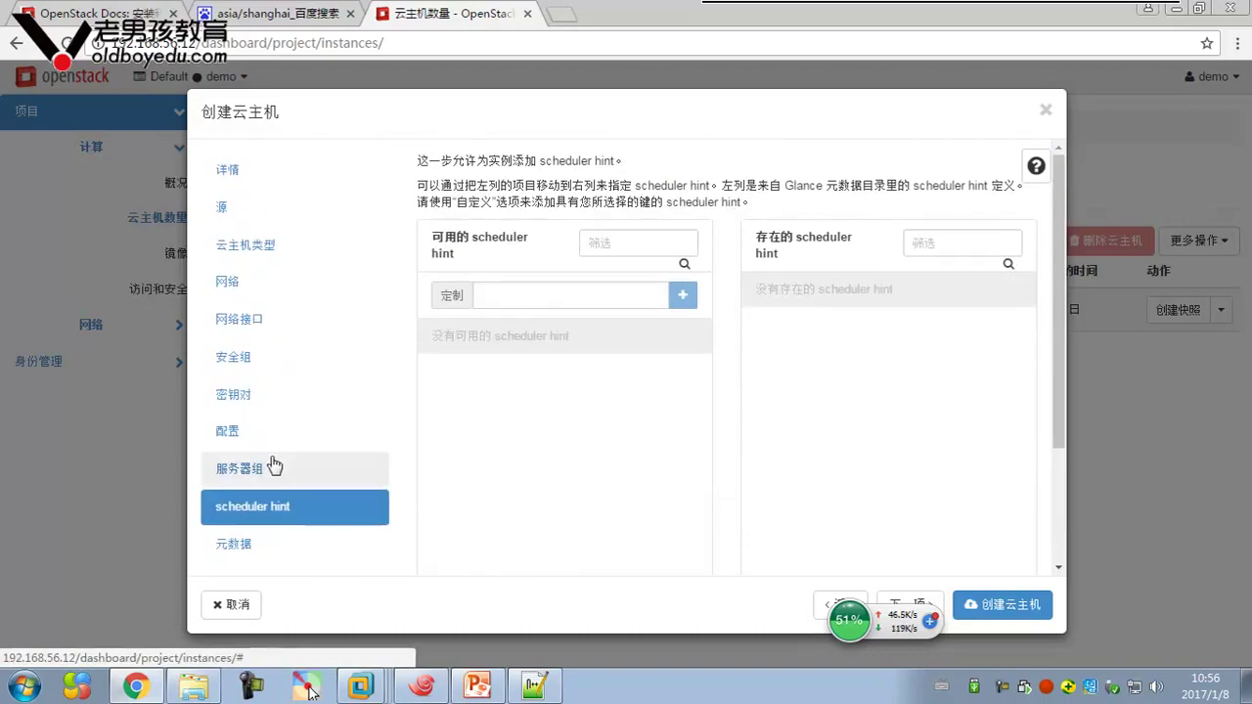
{"action": "scroll", "coordinate": [273, 467], "scroll_direction": "down", "scroll_amount": 2}
{"action": "left_click", "coordinate": [257, 459]}
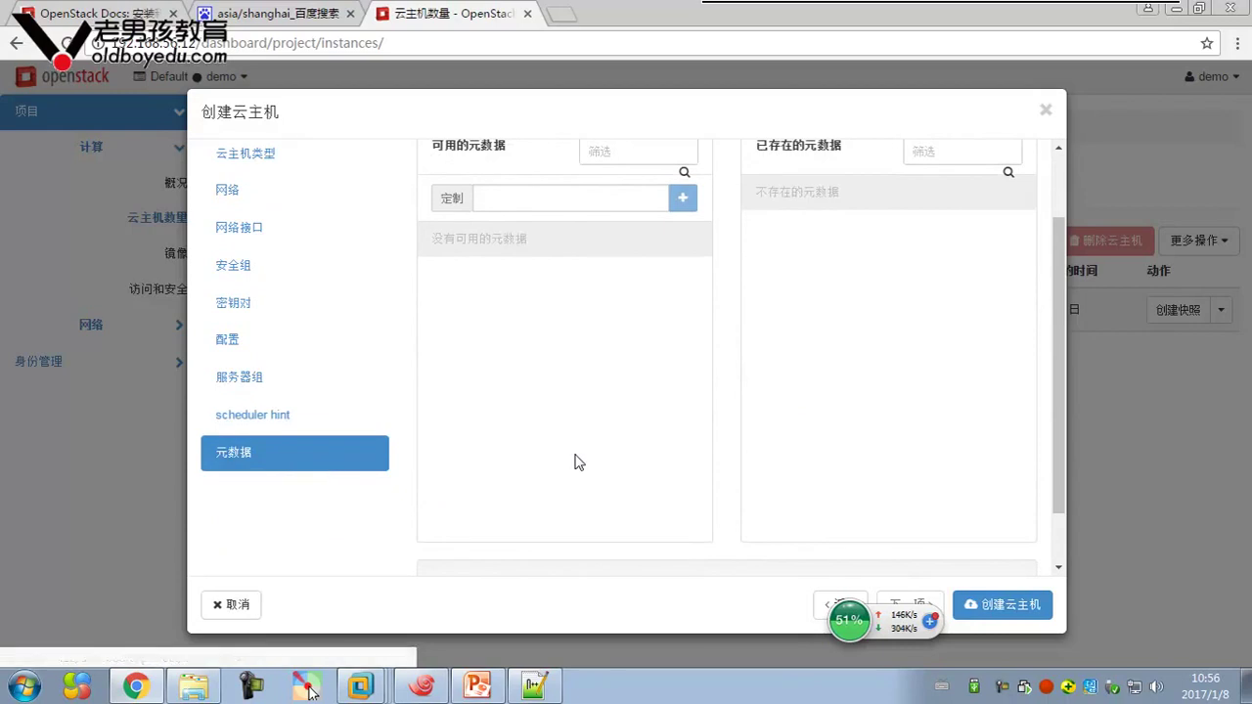
{"action": "scroll", "coordinate": [279, 199], "scroll_direction": "up", "scroll_amount": 2}
{"action": "left_click", "coordinate": [284, 170]}
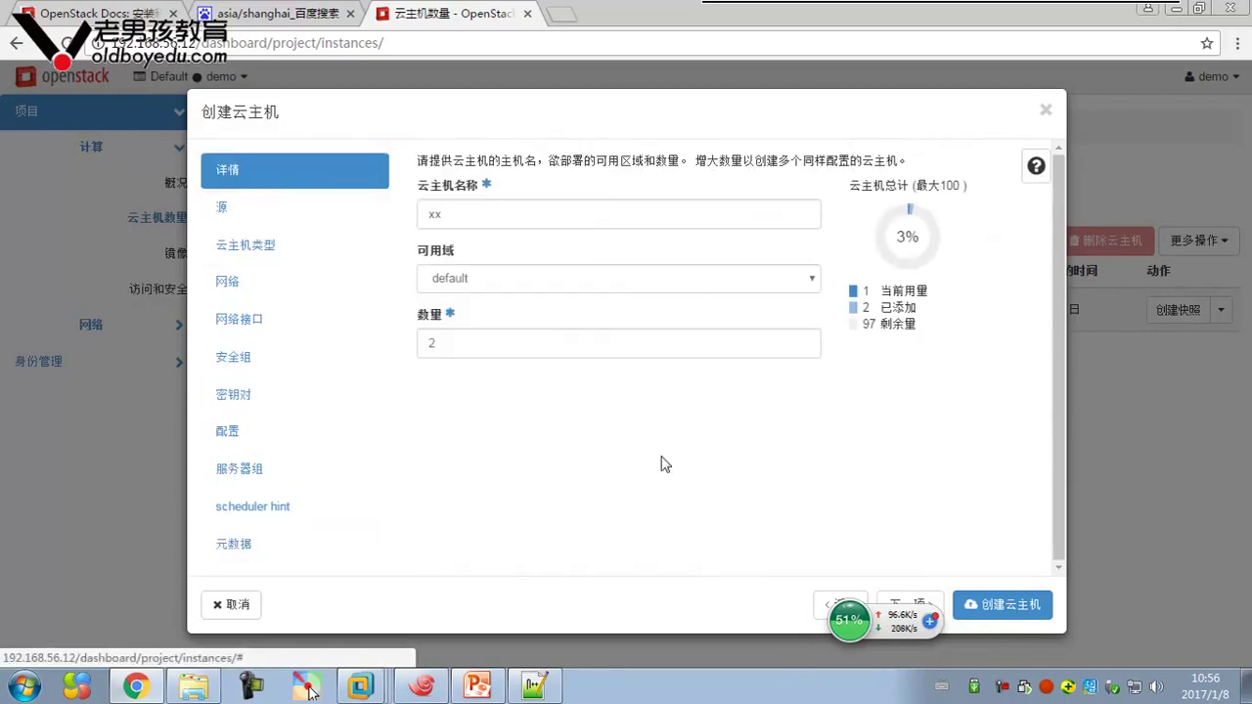
{"action": "left_click", "coordinate": [1002, 607]}
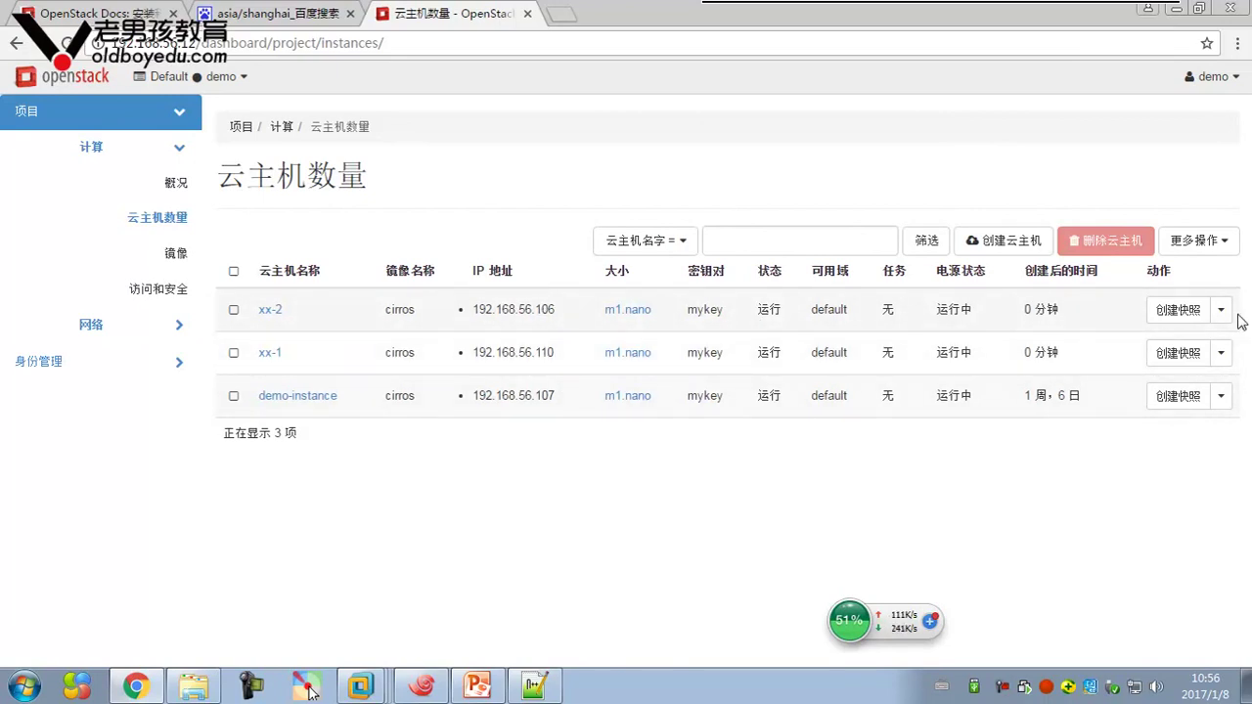
Open xx-2's console to confirm the cirros login prompt, then go back to the instances list
{"action": "mouse_move", "coordinate": [415, 690]}
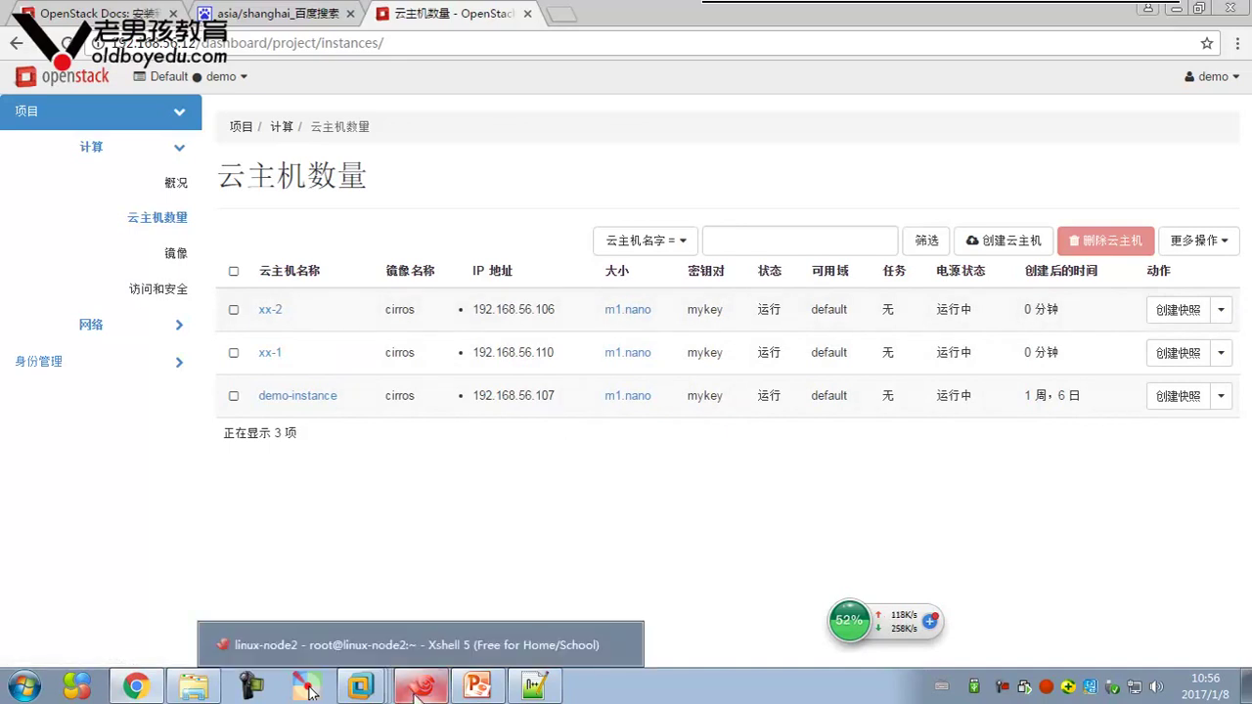
{"action": "left_click", "coordinate": [1221, 309]}
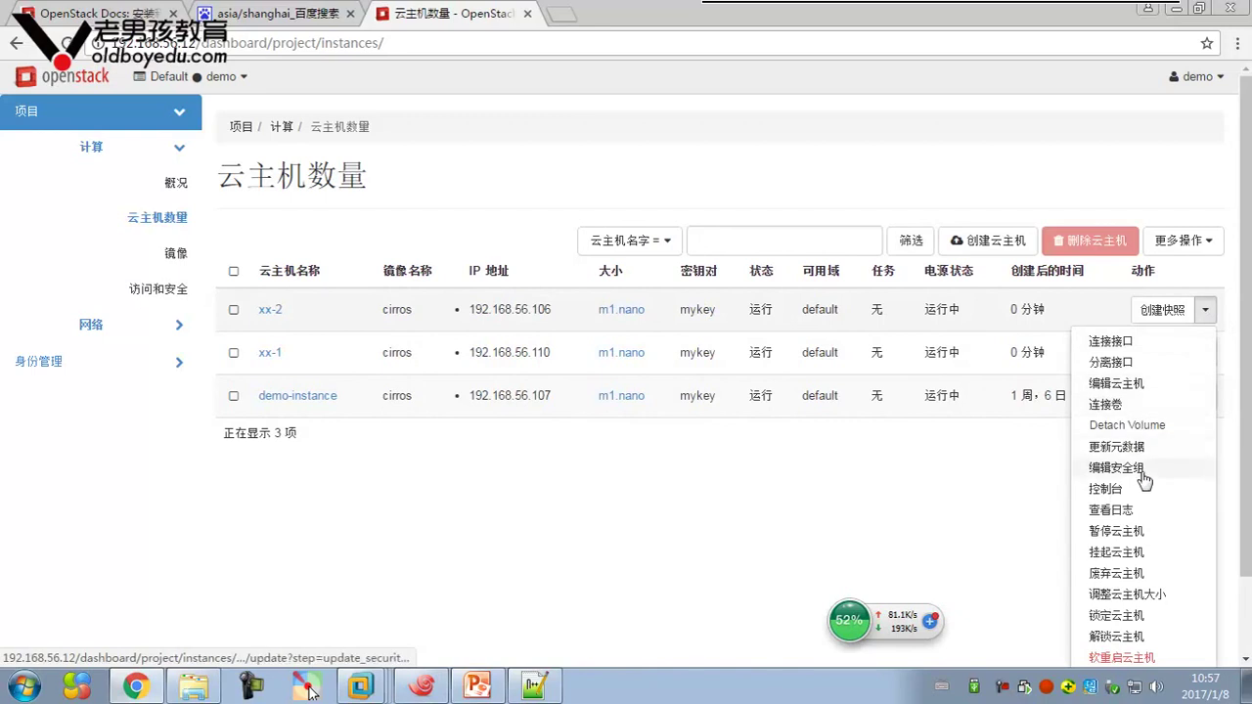
{"action": "left_click", "coordinate": [1107, 489]}
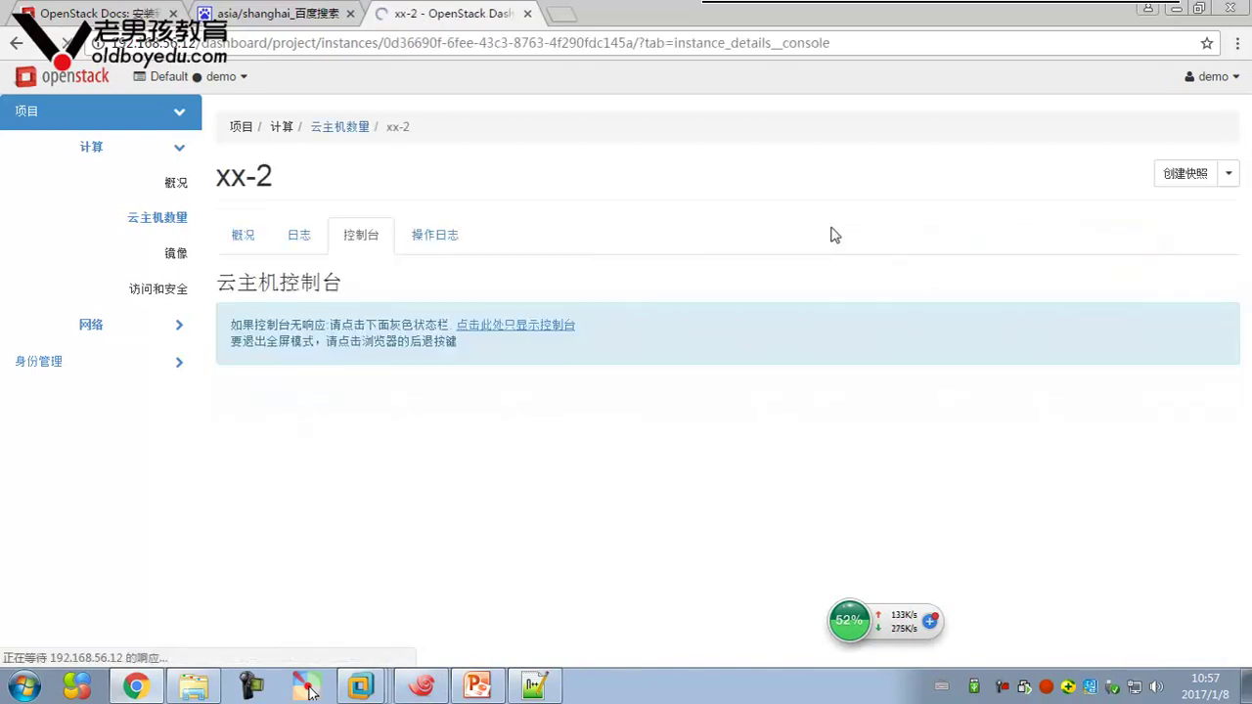
{"action": "scroll", "coordinate": [810, 211], "scroll_direction": "down", "scroll_amount": 3}
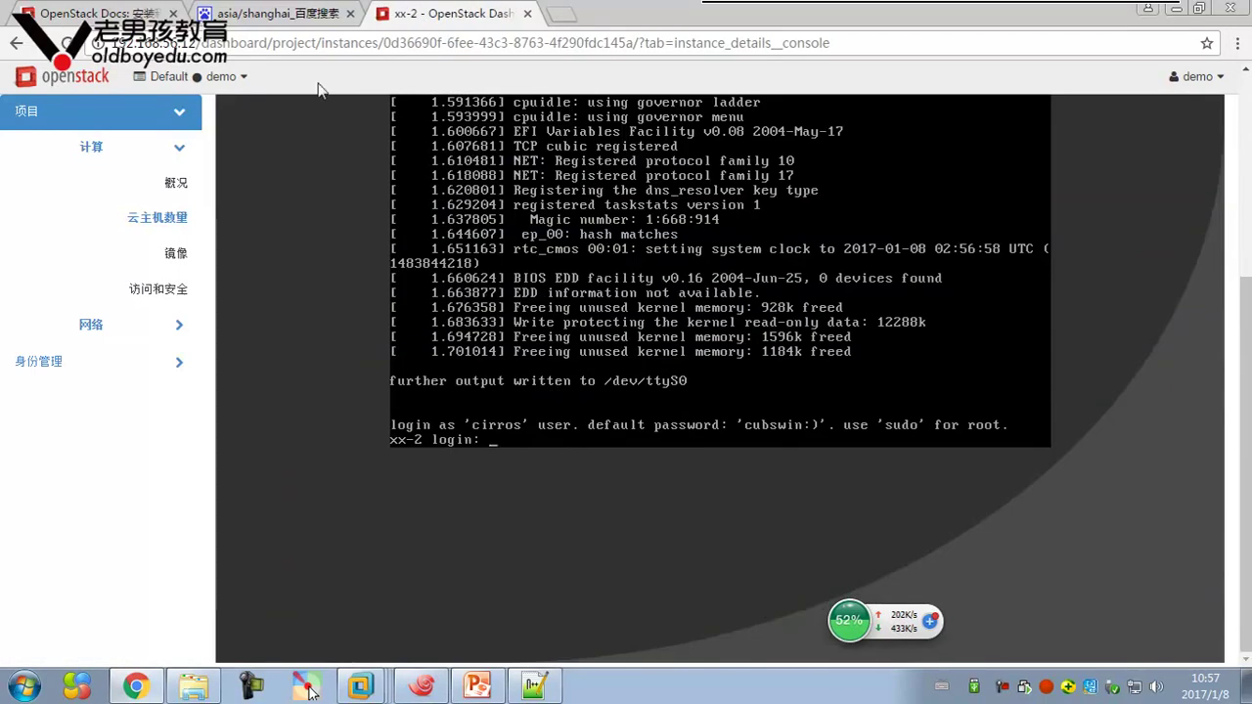
{"action": "left_click", "coordinate": [16, 43]}
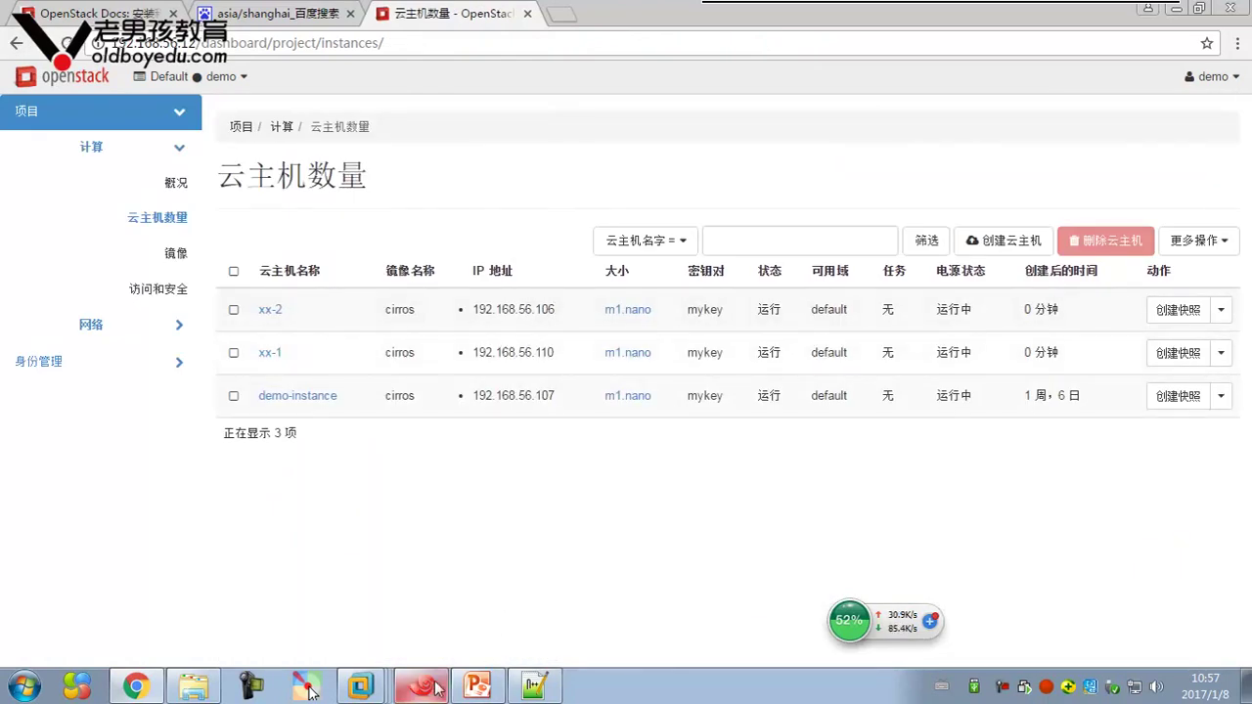
{"action": "key", "text": "alt+Tab"}
{"action": "left_click", "coordinate": [91, 70]}
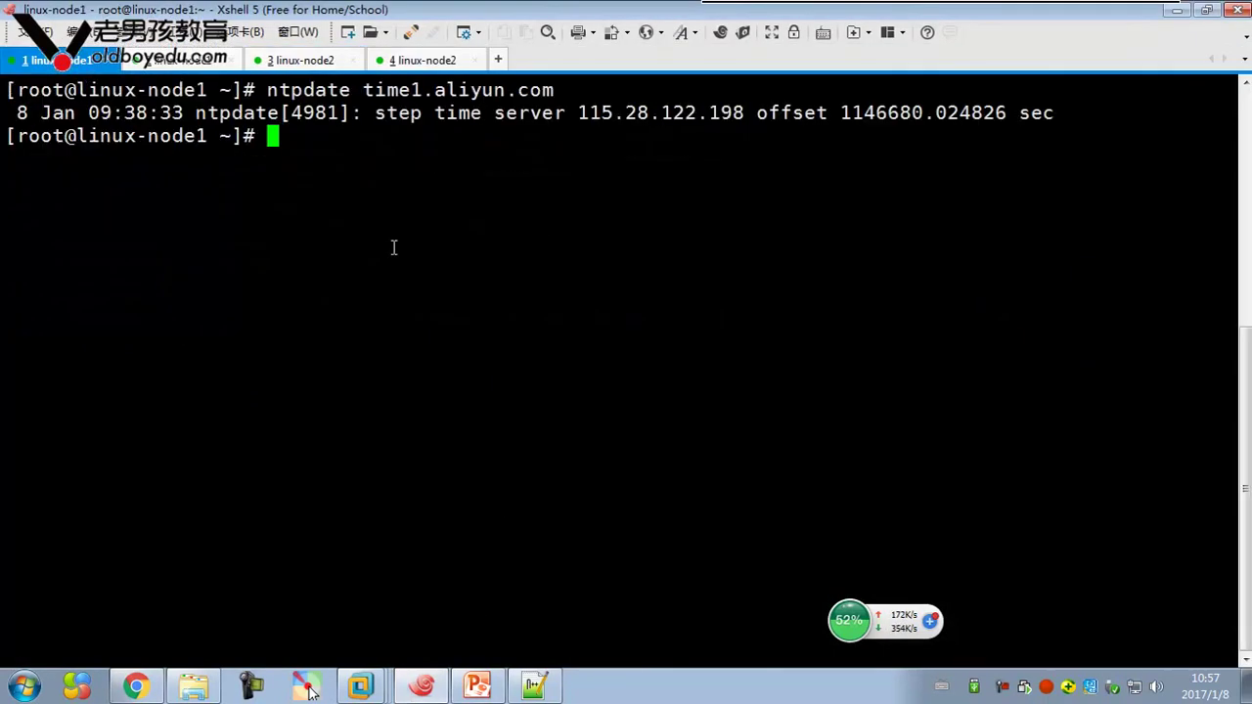
{"action": "type", "text": "ssh c"}
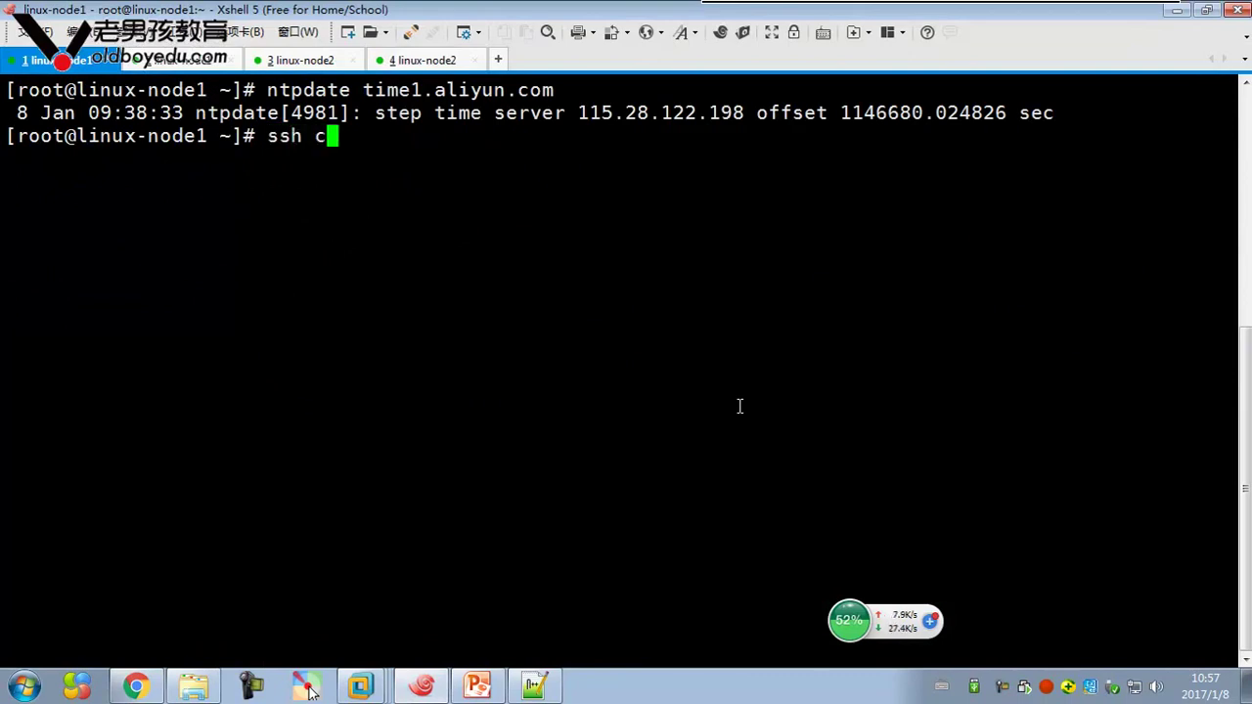
{"action": "type", "text": "irros@192"}
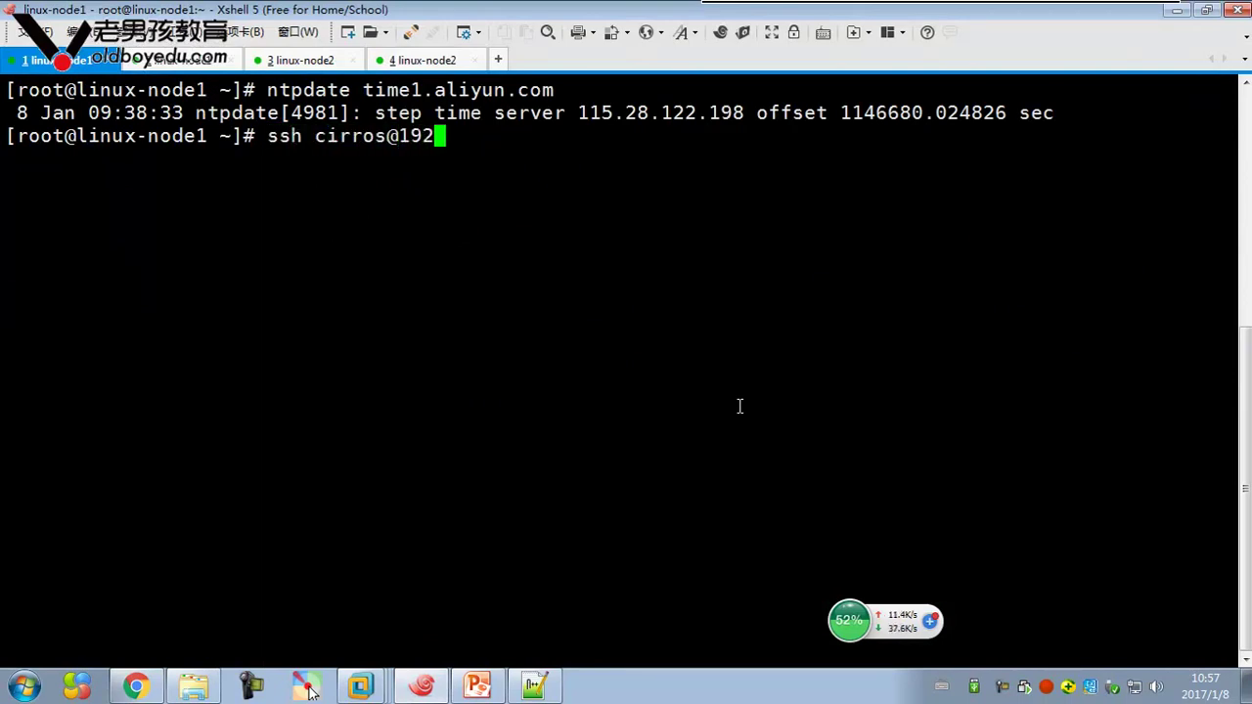
{"action": "type", "text": ".168.56.106"}
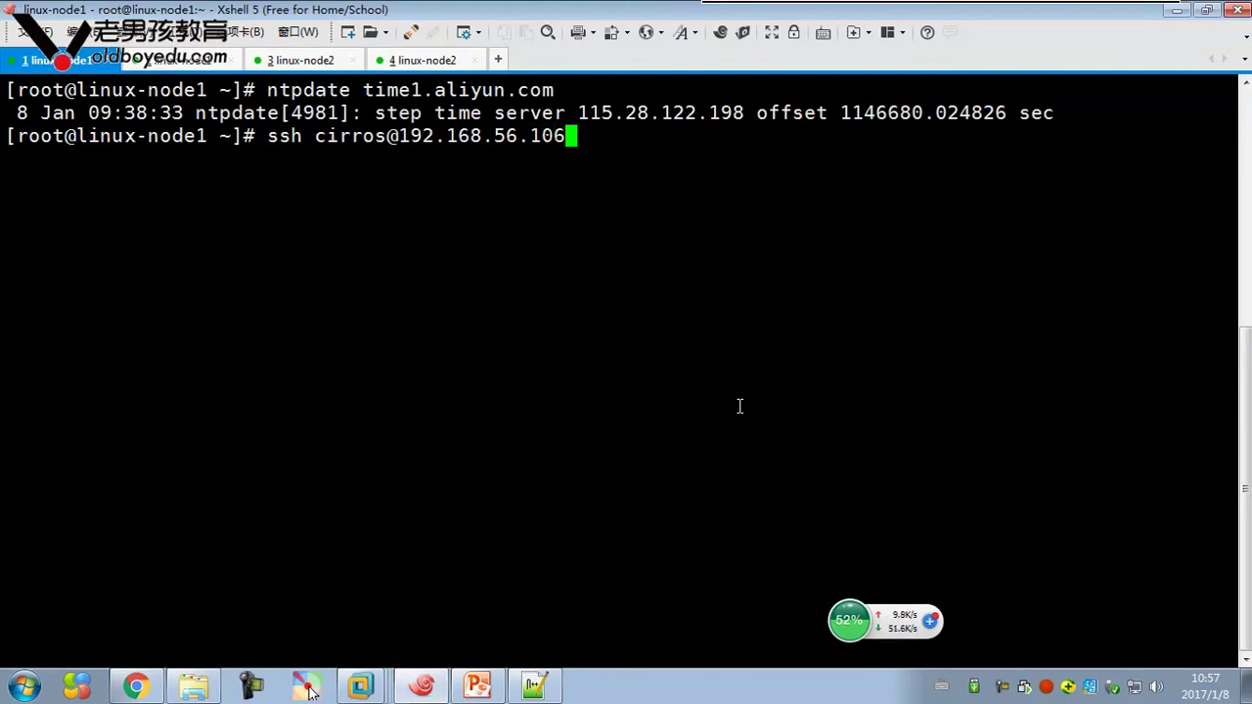
{"action": "key", "text": "Return"}
{"action": "type", "text": "yes"}
{"action": "key", "text": "Return"}
{"action": "type", "text": "ifconfig"}
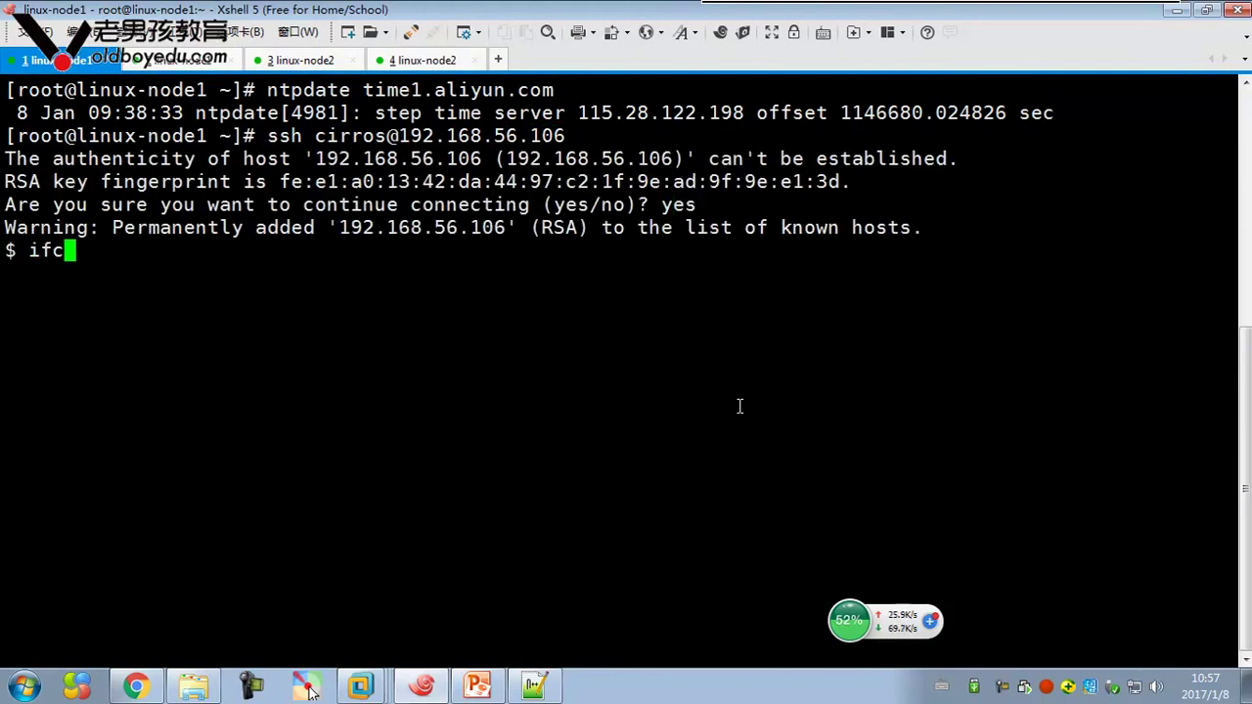
{"action": "key", "text": "Return"}
{"action": "type", "text": "exit"}
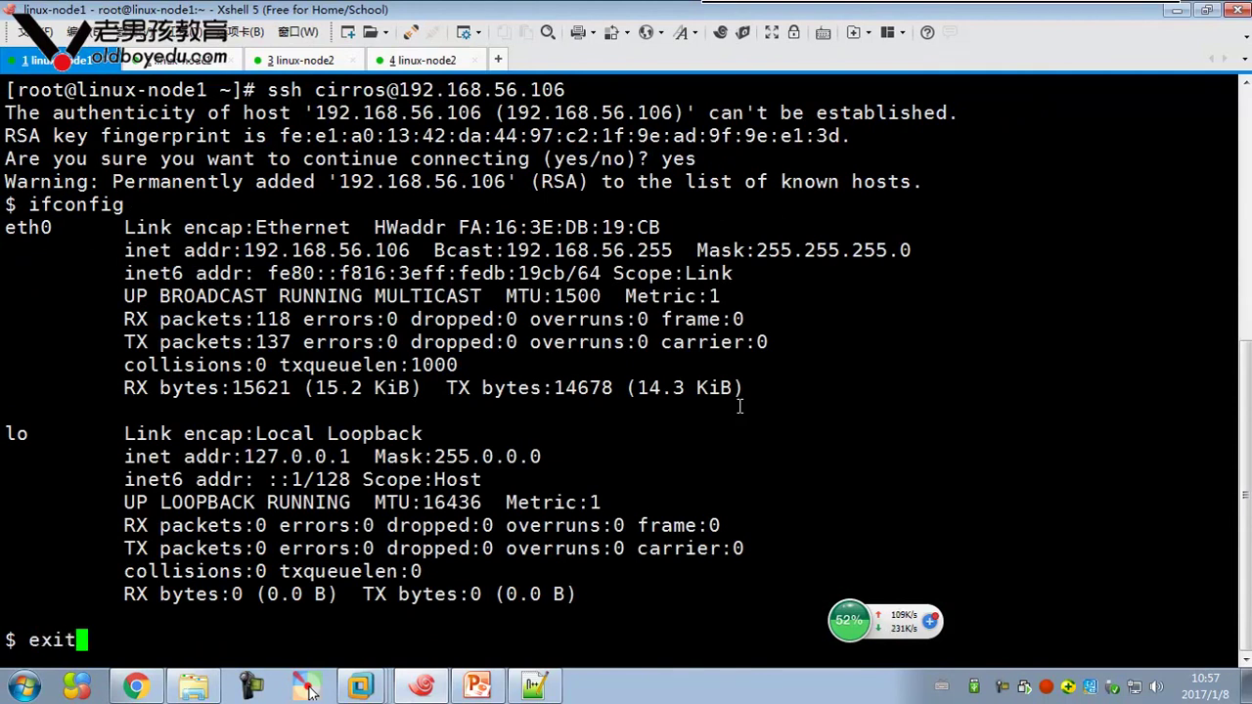
{"action": "key", "text": "Return"}
{"action": "key", "text": "Up"}
{"action": "key", "text": "BackSpace"}
{"action": "key", "text": "BackSpace"}
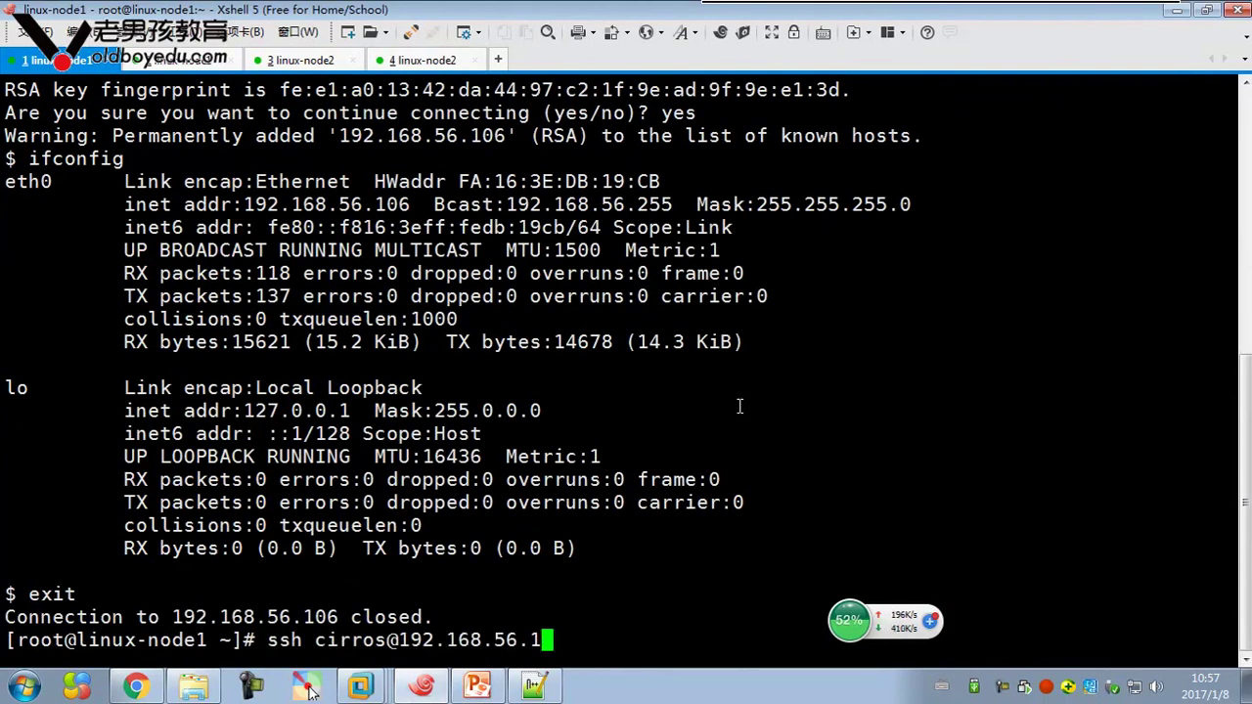
{"action": "type", "text": "0"}
{"action": "key", "text": "BackSpace"}
{"action": "type", "text": "10"}
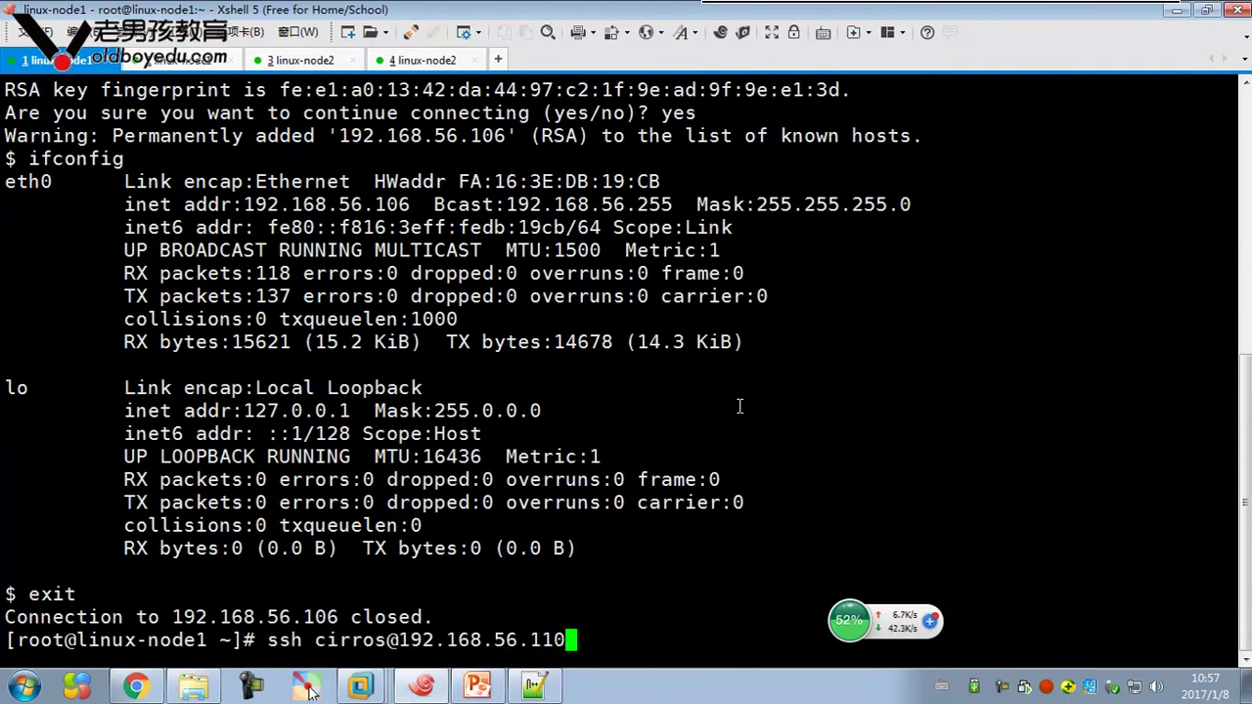
{"action": "key", "text": "Return"}
{"action": "type", "text": "yes"}
{"action": "key", "text": "Return"}
{"action": "type", "text": "ifconfig"}
{"action": "key", "text": "Return"}
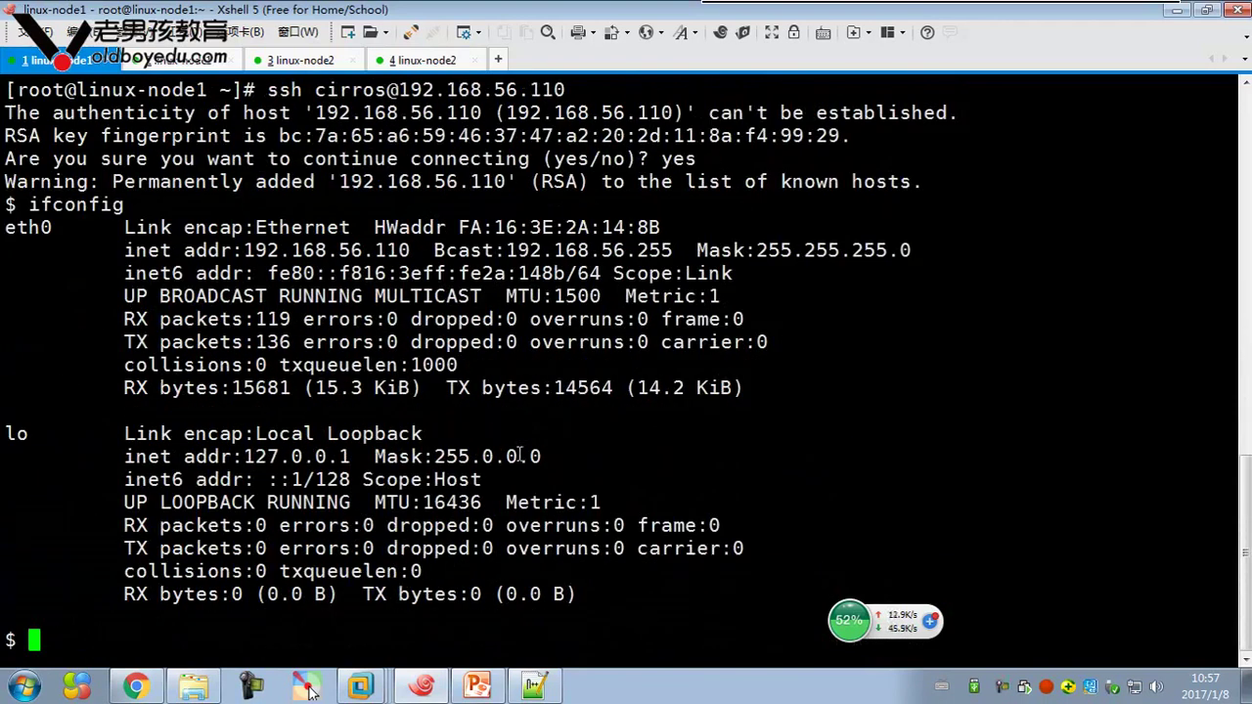
{"action": "scroll", "coordinate": [531, 433], "scroll_direction": "up", "scroll_amount": 7}
{"action": "scroll", "coordinate": [506, 449], "scroll_direction": "down", "scroll_amount": 7}
{"action": "left_click", "coordinate": [135, 686]}
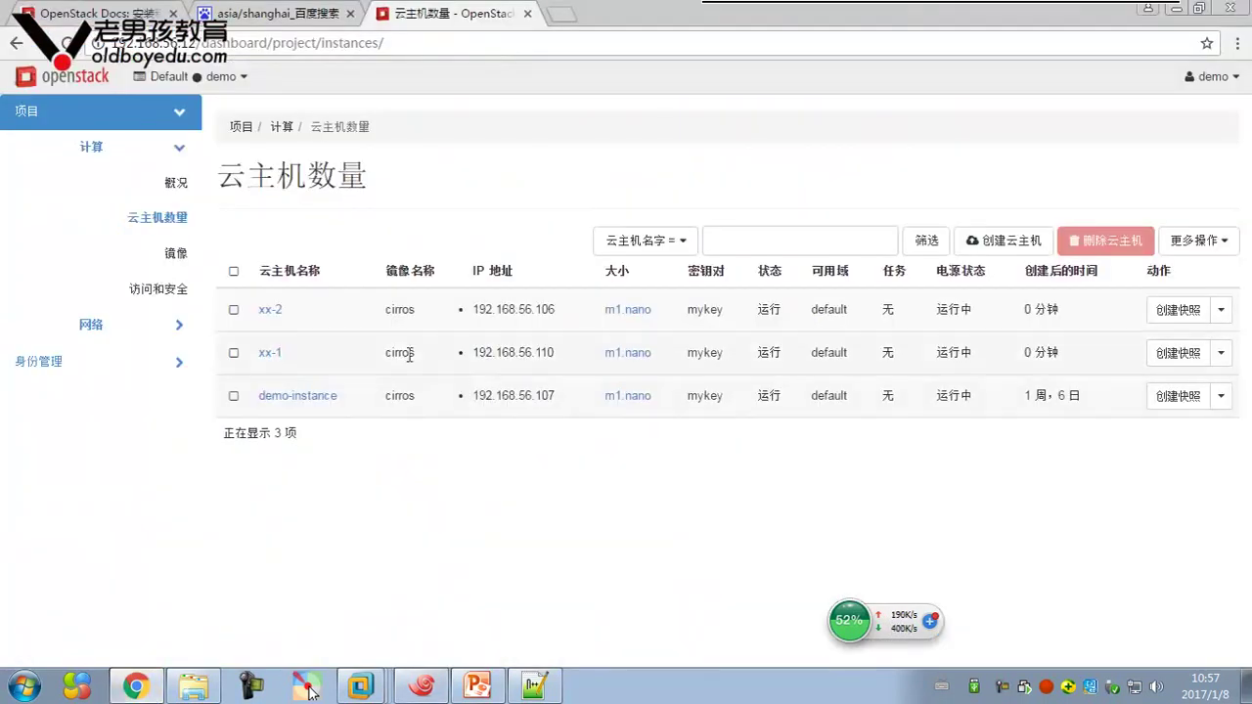
Open public-subnet's details from the public network in the project's Networks list
{"action": "left_click", "coordinate": [140, 338]}
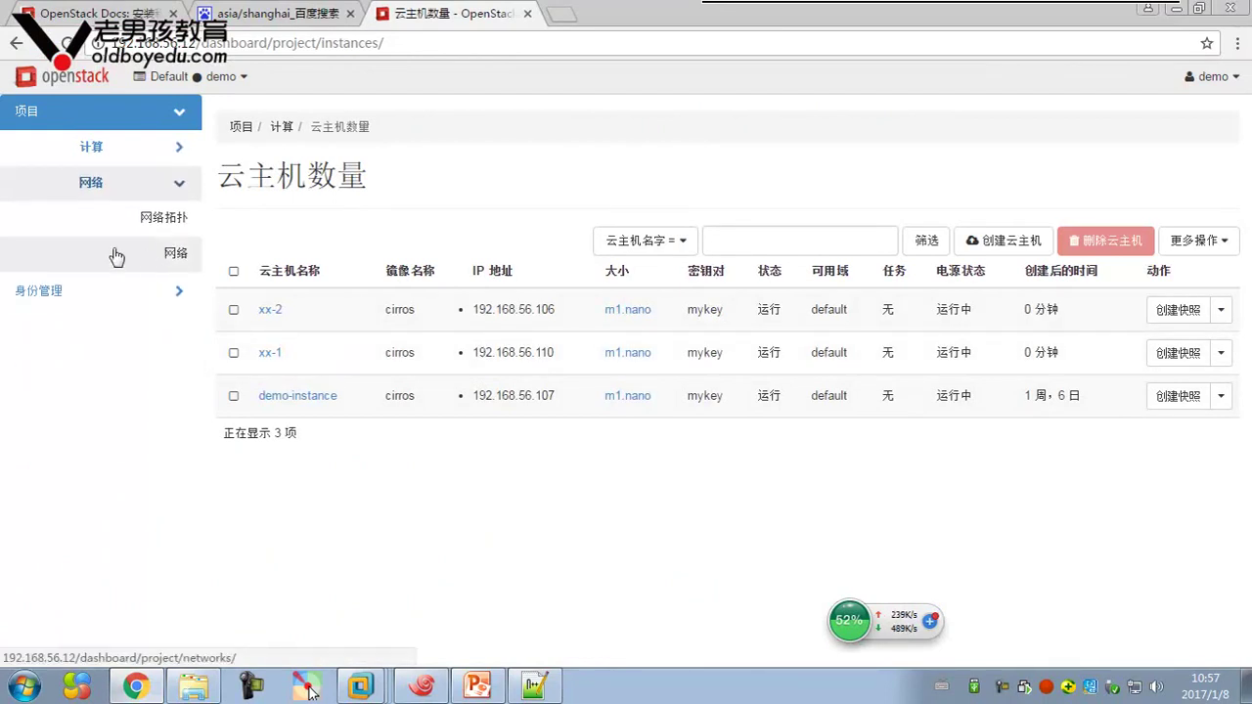
{"action": "left_click", "coordinate": [178, 253]}
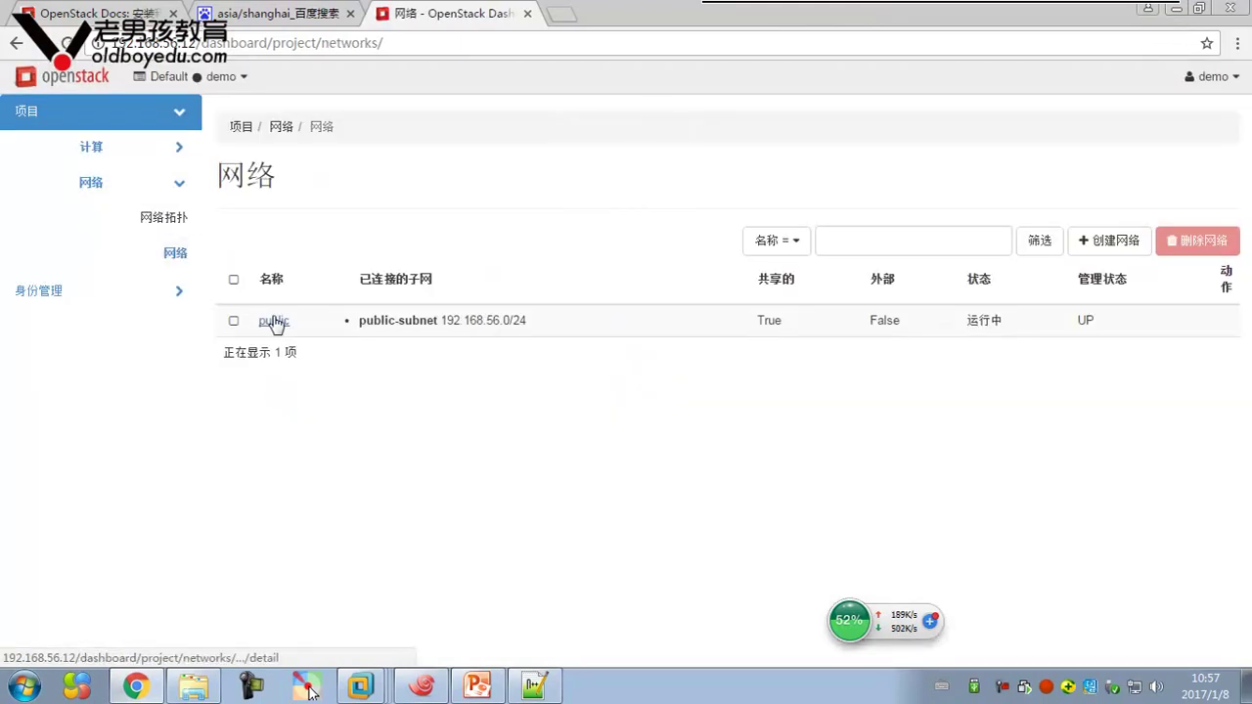
{"action": "left_click", "coordinate": [273, 323]}
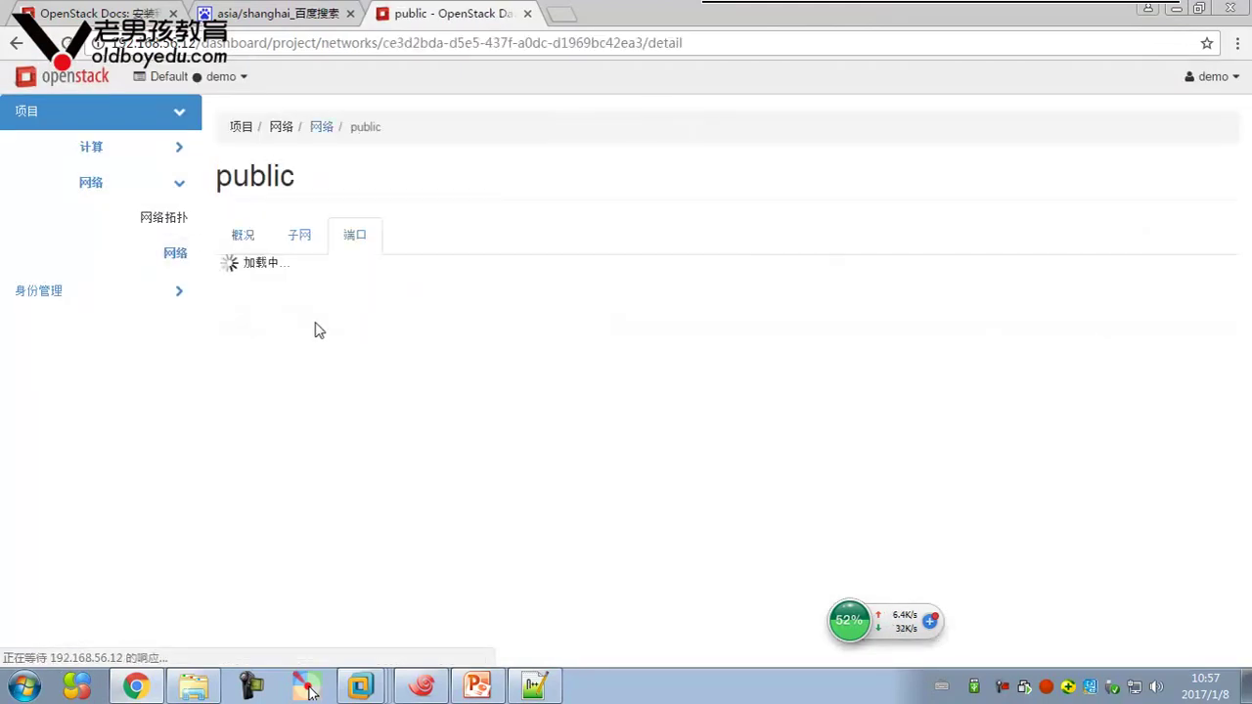
{"action": "left_click", "coordinate": [300, 241]}
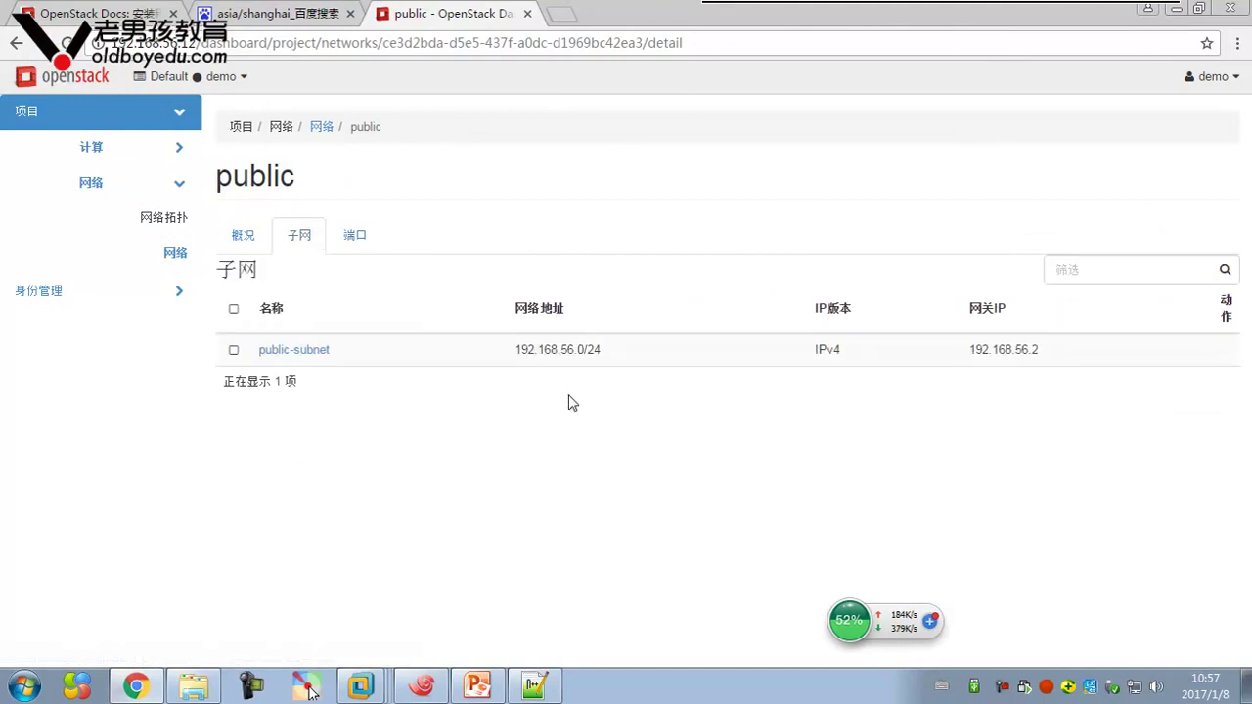
{"action": "left_click", "coordinate": [319, 359]}
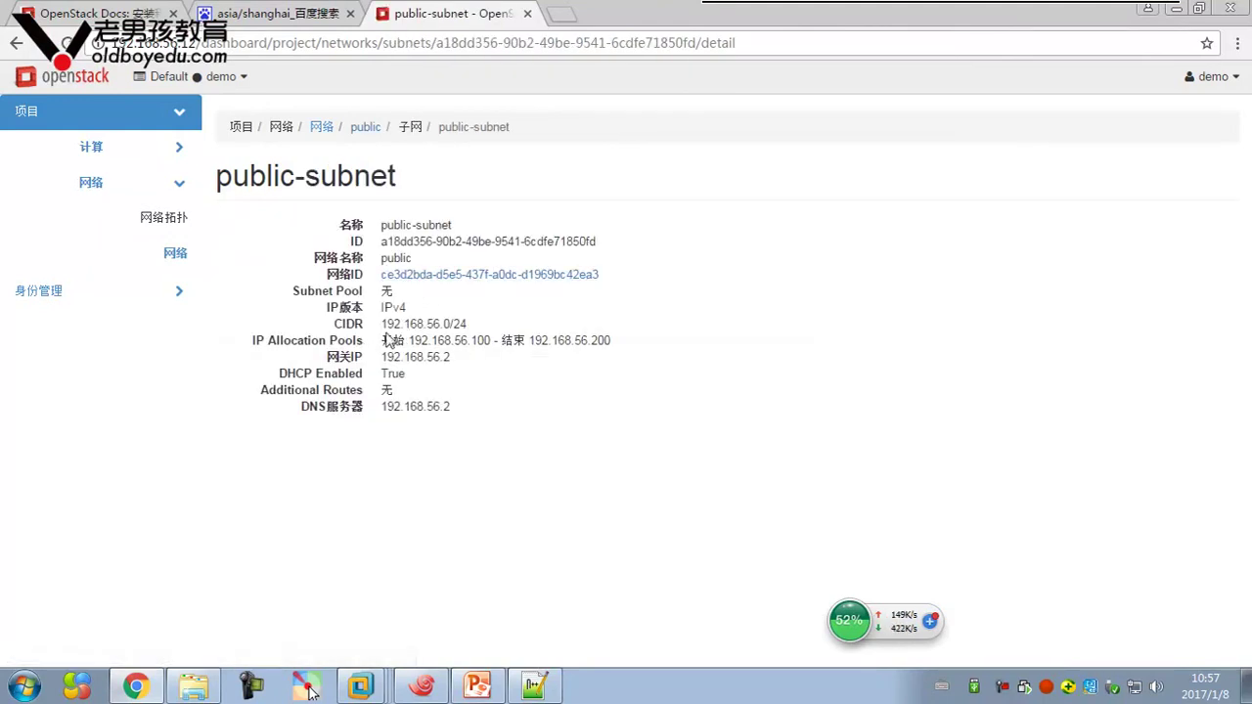
Highlight the IP allocation pool range 192.168.56.100 to 192.168.56.200
{"action": "left_click_drag", "start_coordinate": [382, 334], "coordinate": [491, 336]}
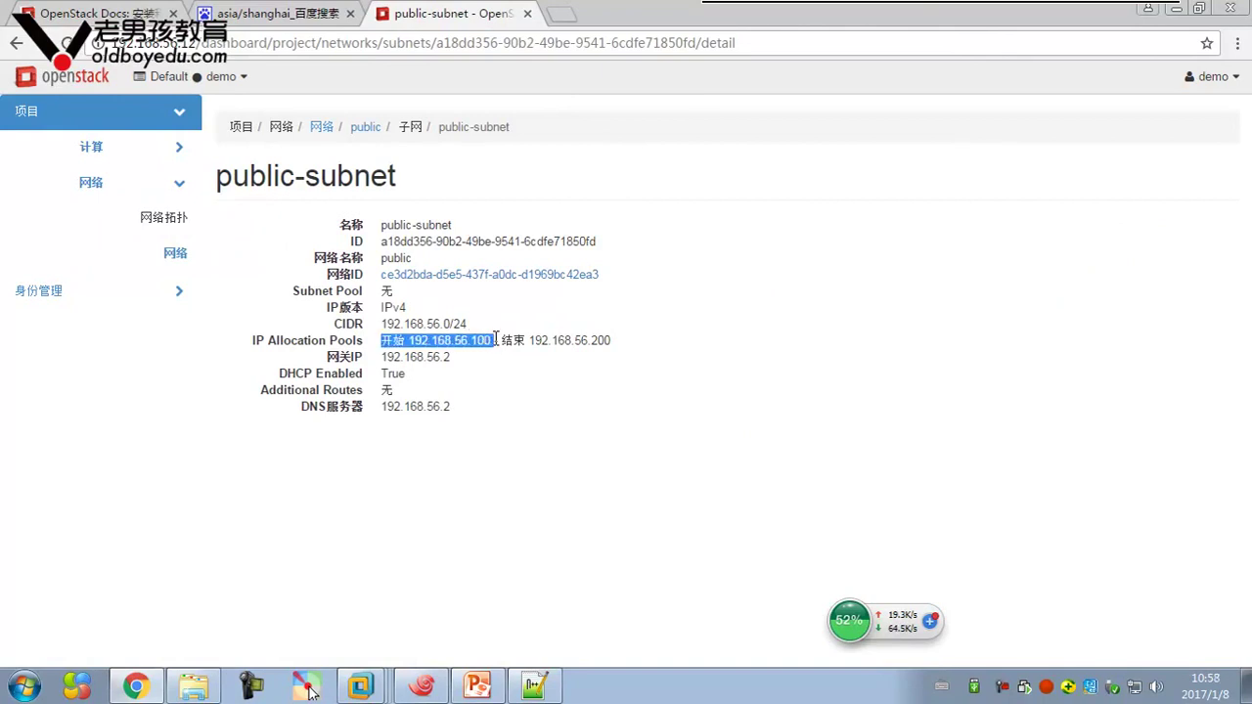
{"action": "left_click_drag", "start_coordinate": [571, 341], "coordinate": [620, 349]}
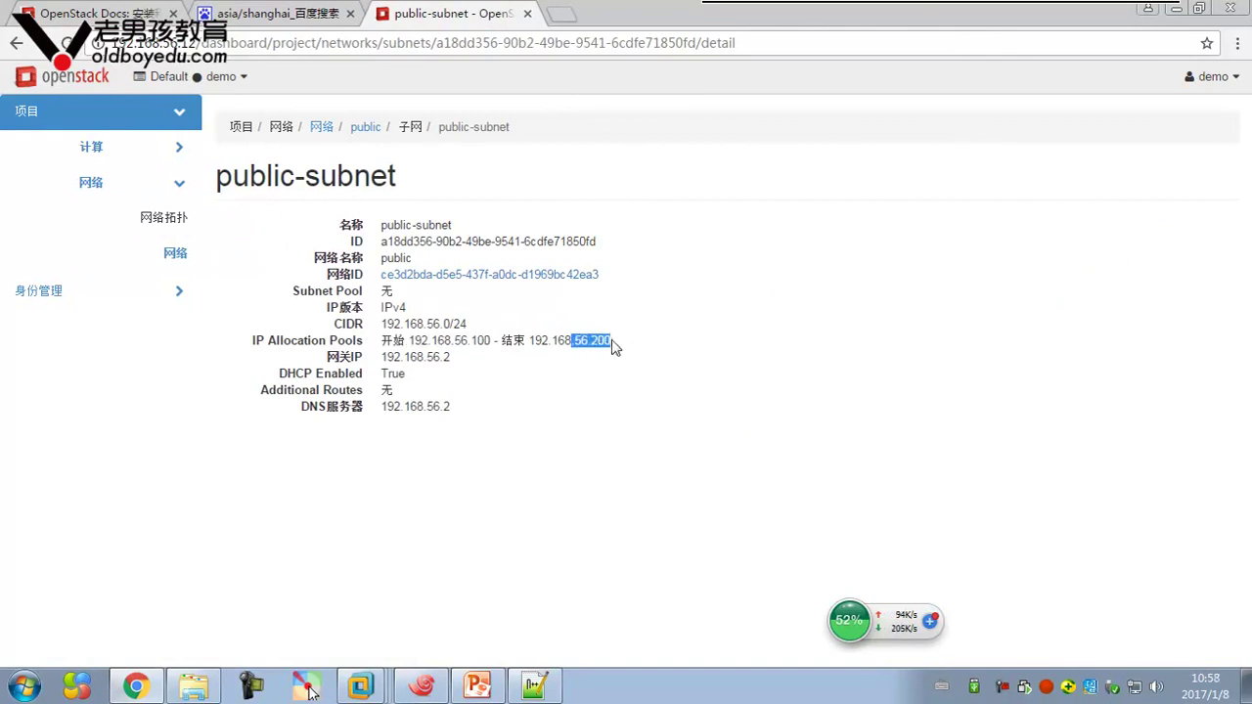
{"action": "left_click", "coordinate": [614, 358]}
{"action": "left_click_drag", "start_coordinate": [612, 342], "coordinate": [381, 342]}
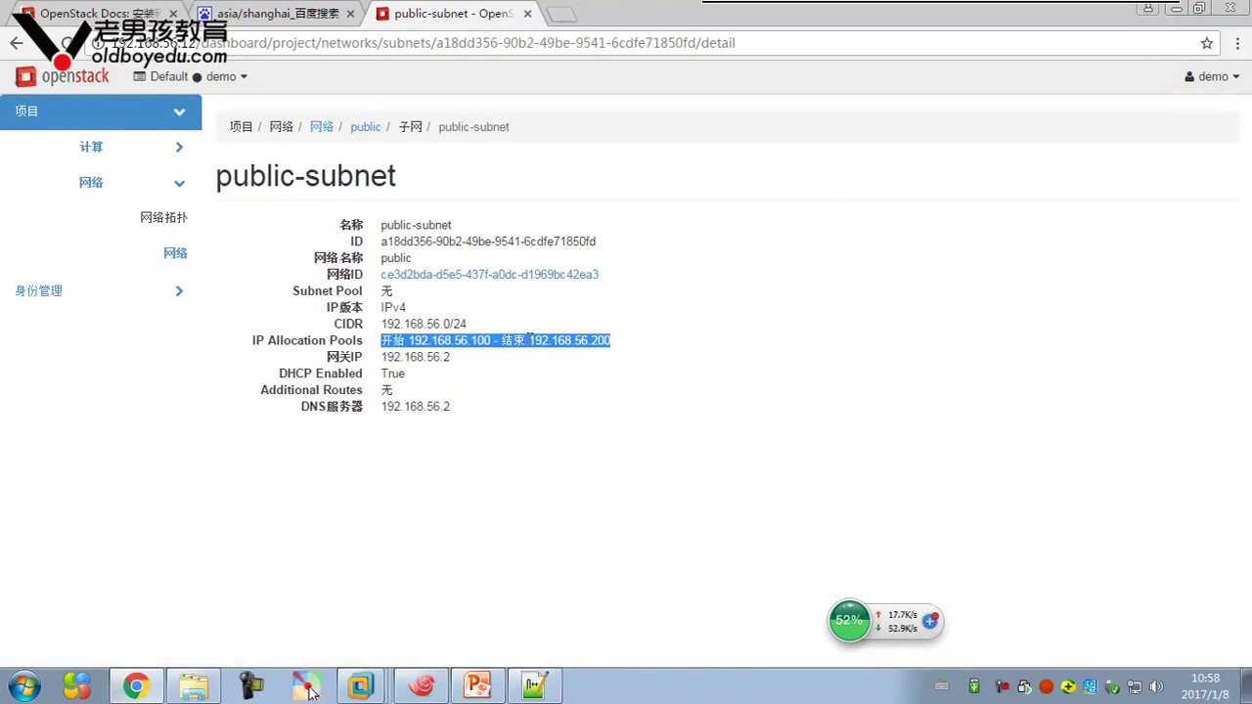
Log out of the demo account and sign in as admin with the account password
{"action": "left_click", "coordinate": [1221, 79]}
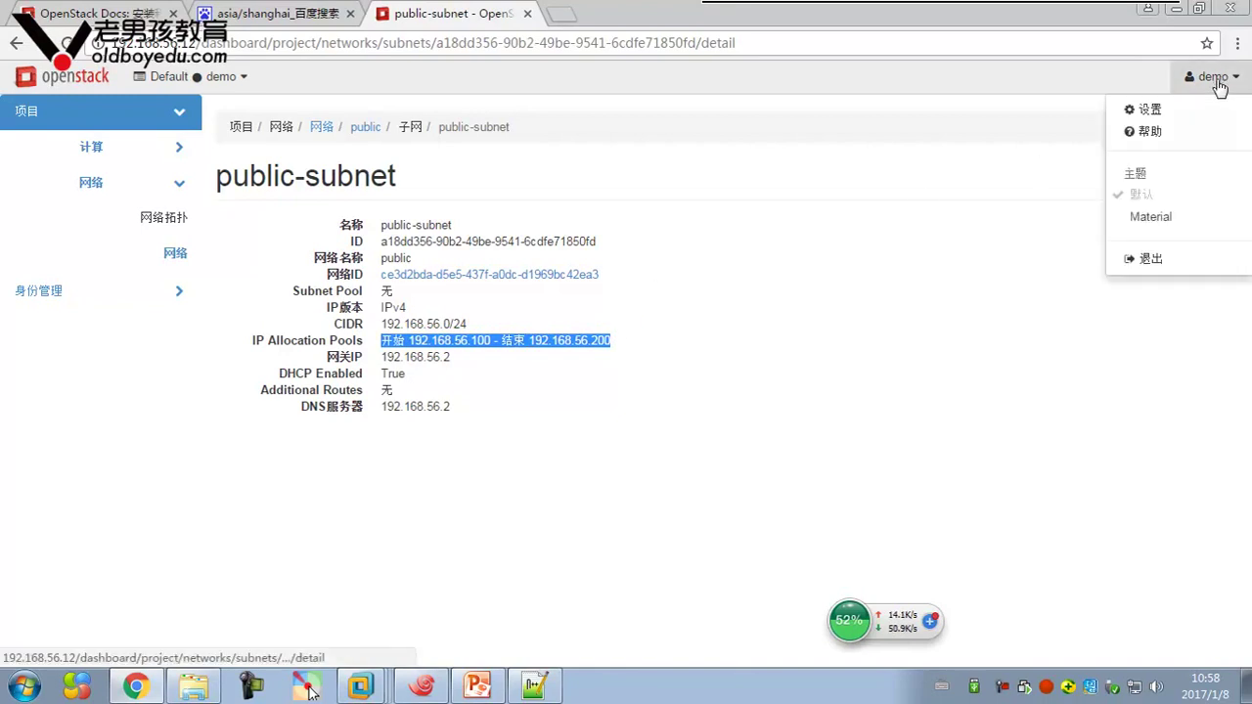
{"action": "left_click", "coordinate": [1140, 258]}
{"action": "left_click", "coordinate": [564, 452]}
{"action": "type", "text": "admin"}
{"action": "key", "text": "Tab"}
{"action": "type", "text": "ad"}
{"action": "key", "text": "Return"}
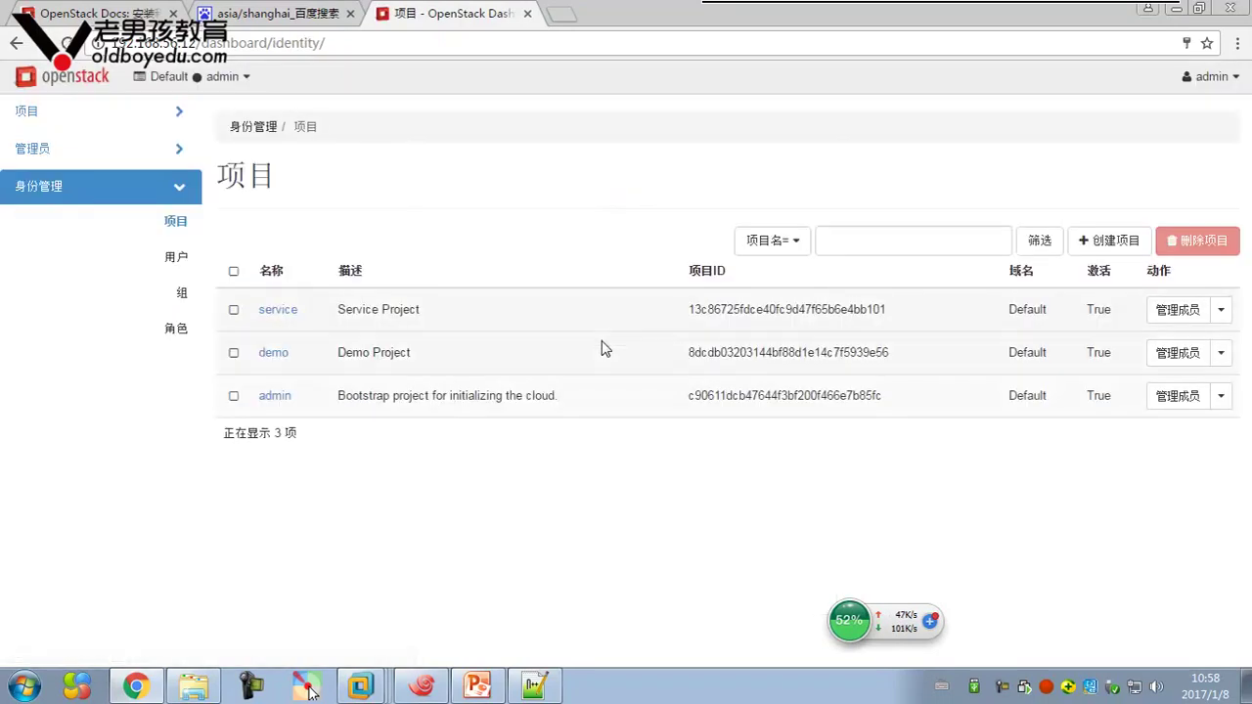
Open the admin Networks list and show the public network's subnets
{"action": "left_click", "coordinate": [174, 154]}
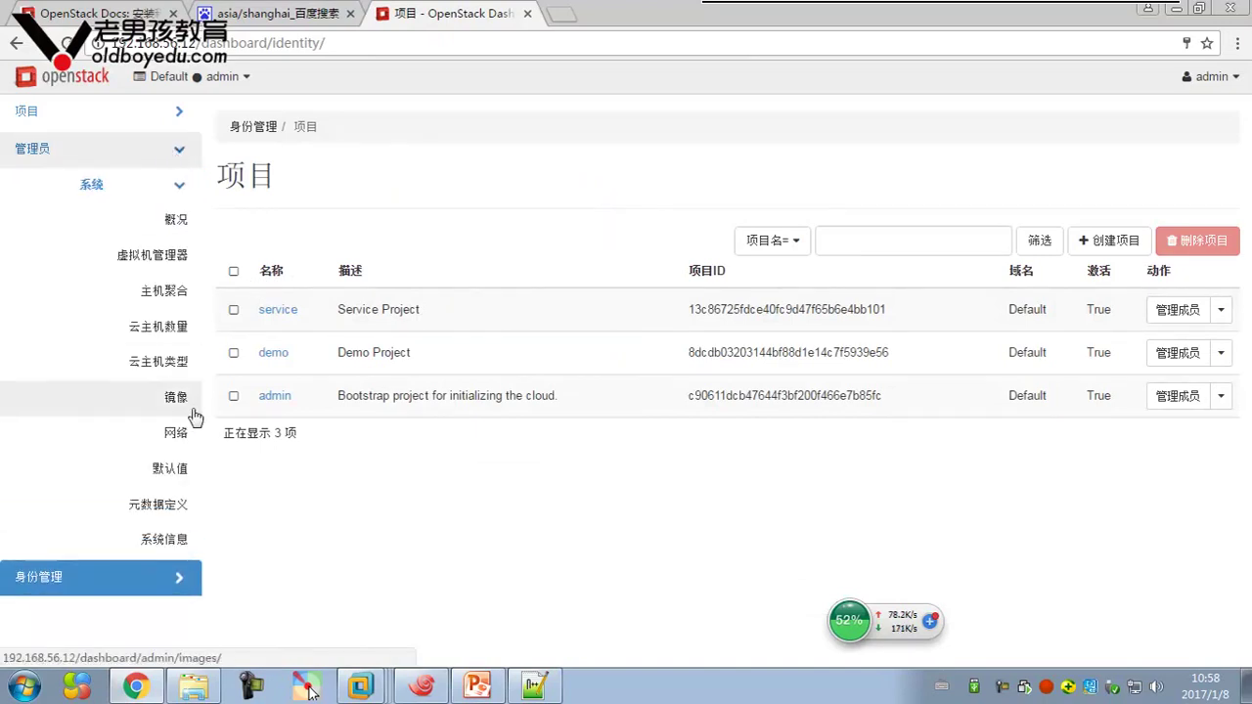
{"action": "left_click", "coordinate": [181, 434]}
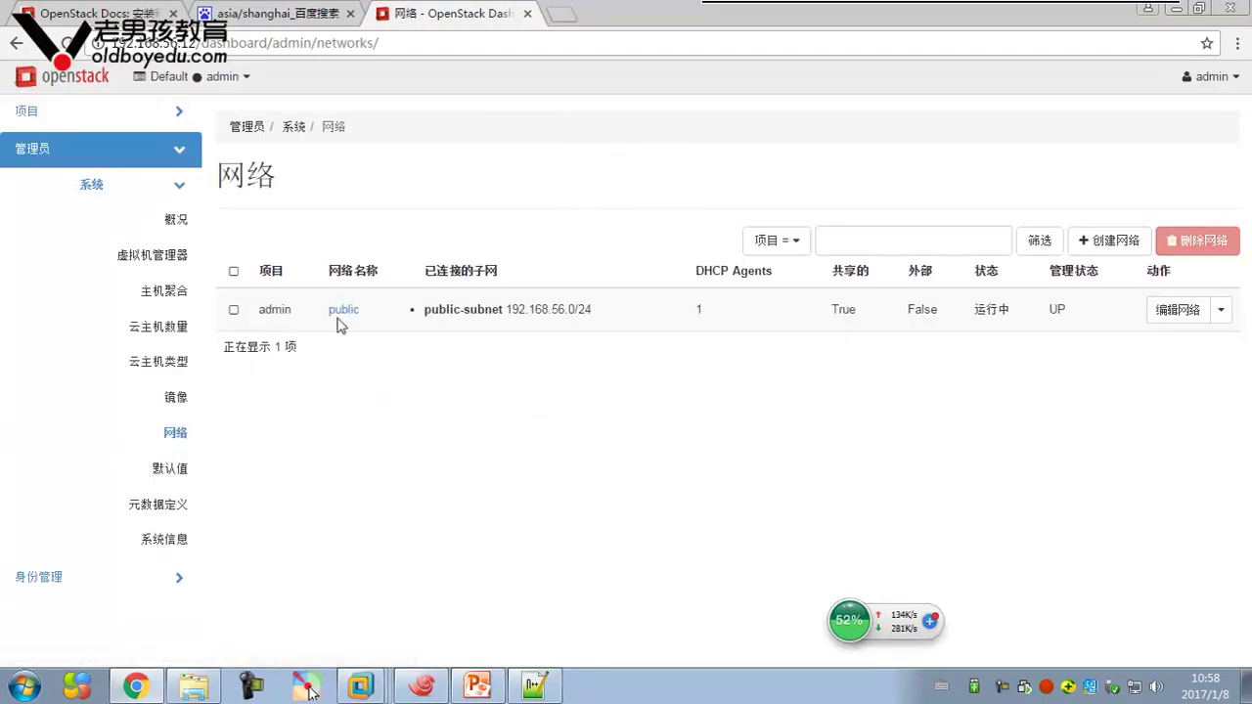
{"action": "left_click", "coordinate": [342, 311]}
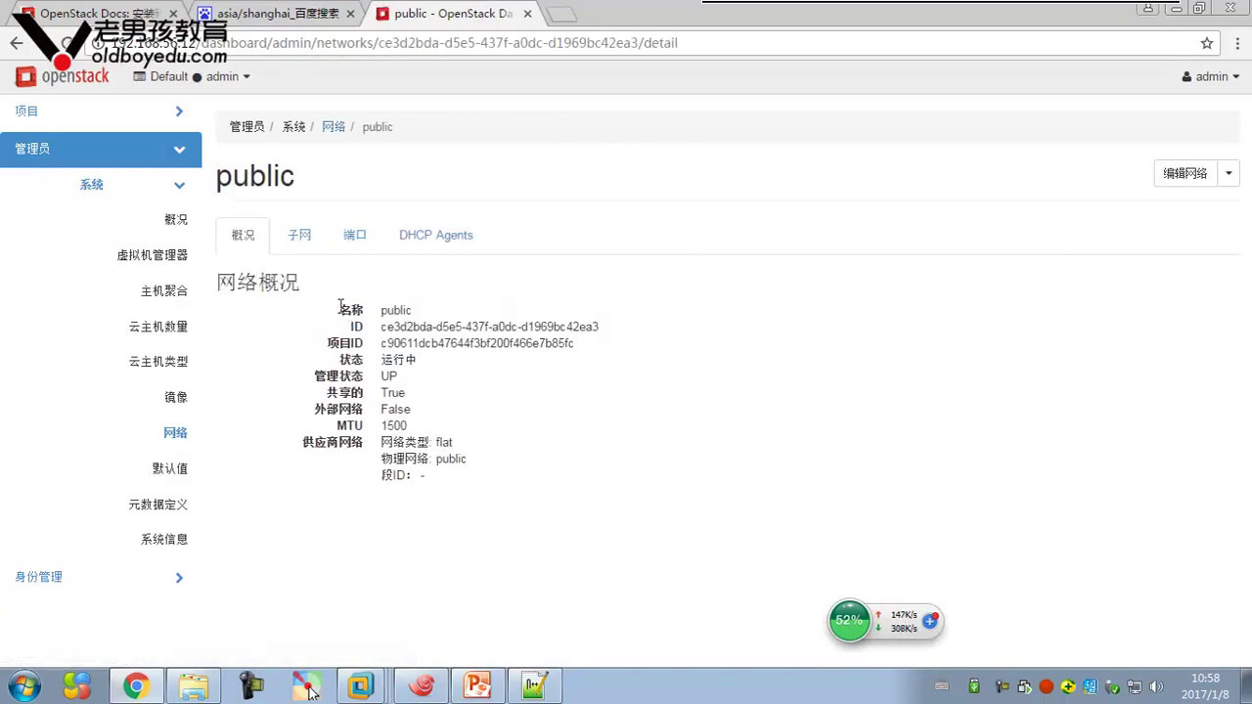
{"action": "left_click", "coordinate": [297, 245]}
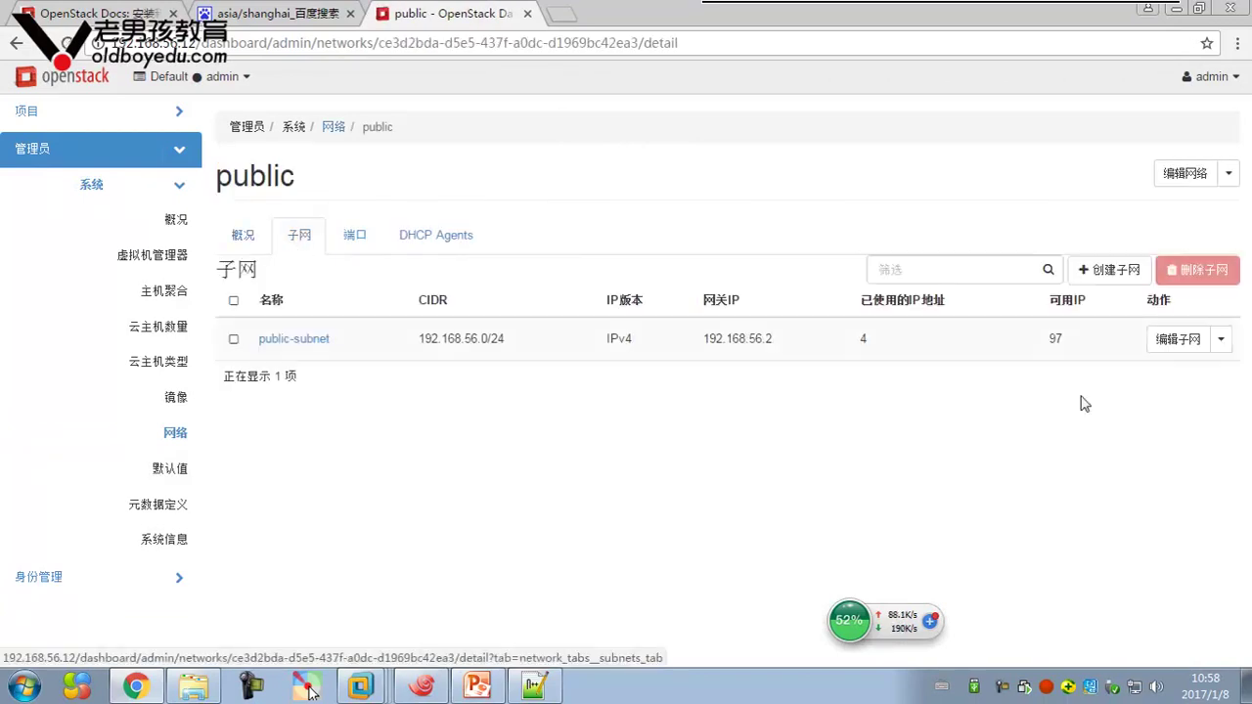
Add the 192.168.56.50–192.168.56.99 range to the public subnet's allocation pools and save
{"action": "left_click", "coordinate": [1170, 341]}
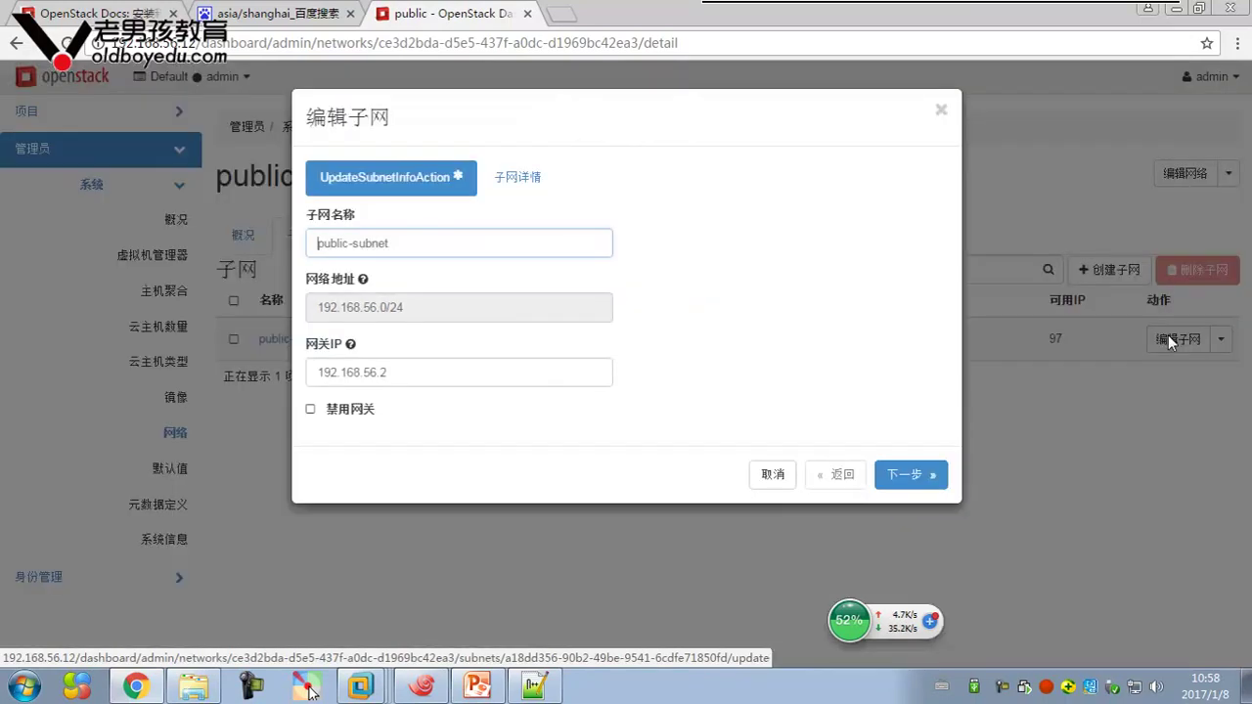
{"action": "left_click", "coordinate": [516, 187]}
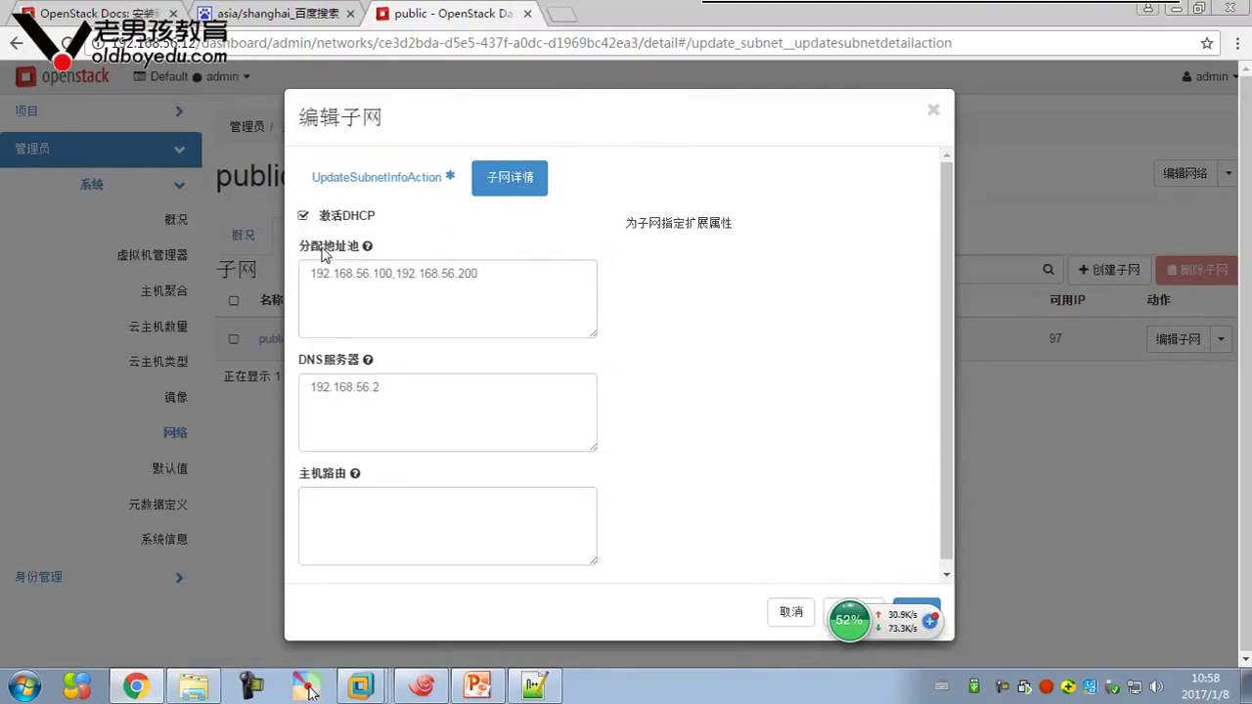
{"action": "mouse_move", "coordinate": [369, 251]}
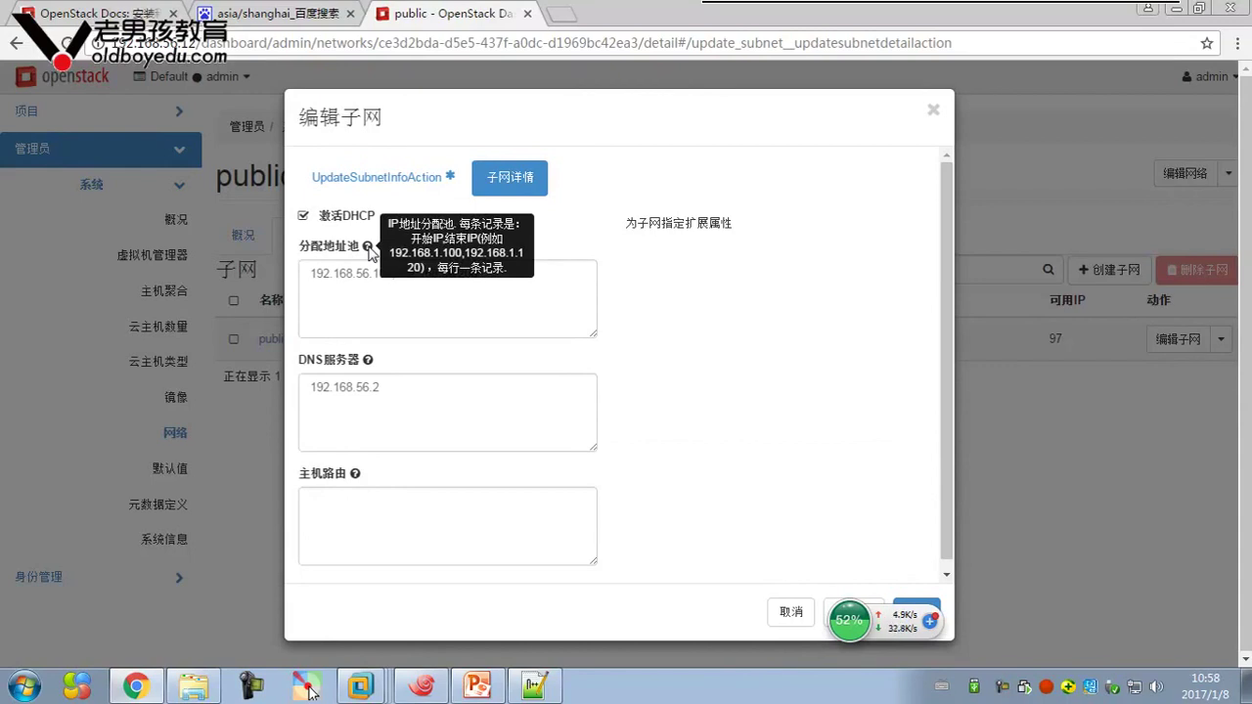
{"action": "left_click", "coordinate": [537, 303]}
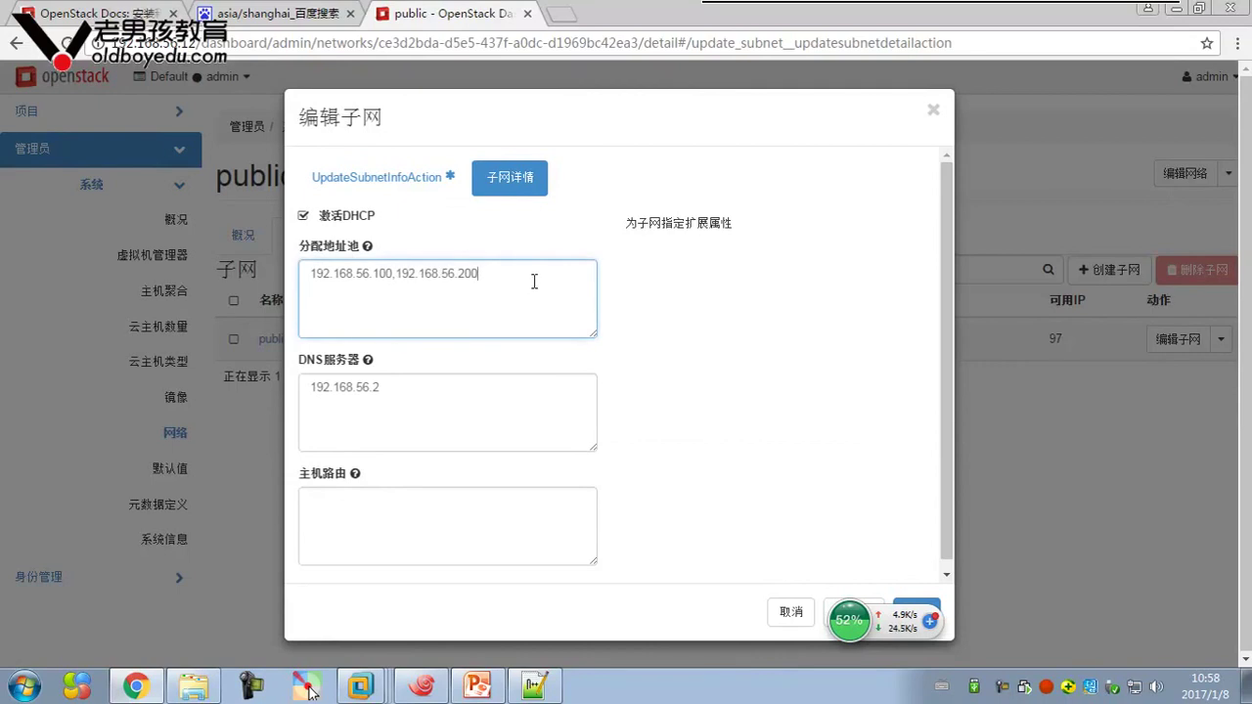
{"action": "type", "text": "192.168.56.50"}
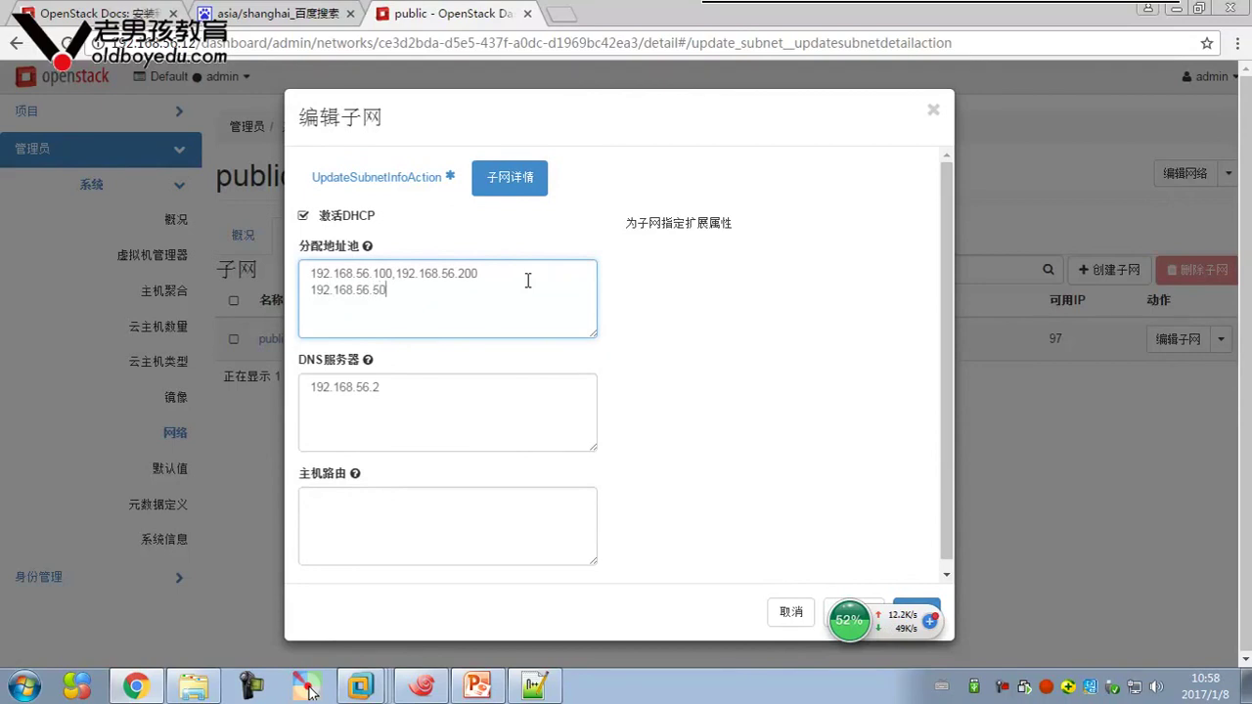
{"action": "type", "text": ".168.56.99"}
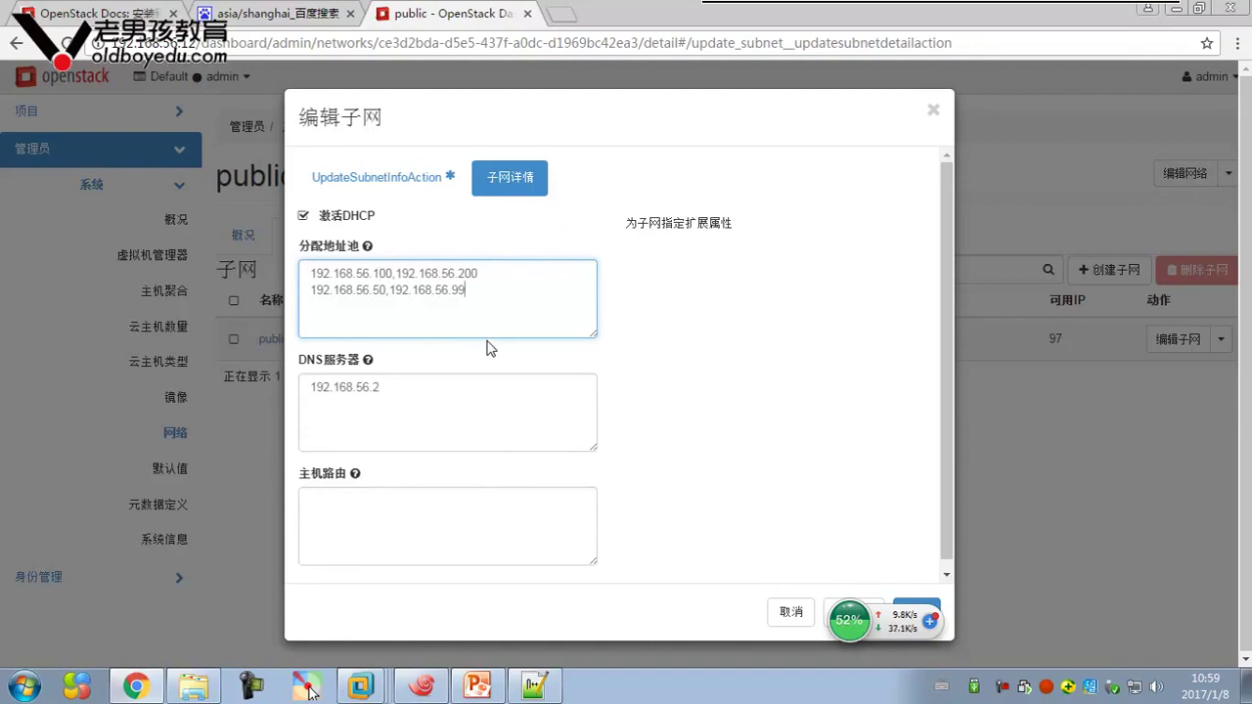
{"action": "left_click", "coordinate": [381, 305]}
{"action": "left_click", "coordinate": [917, 614]}
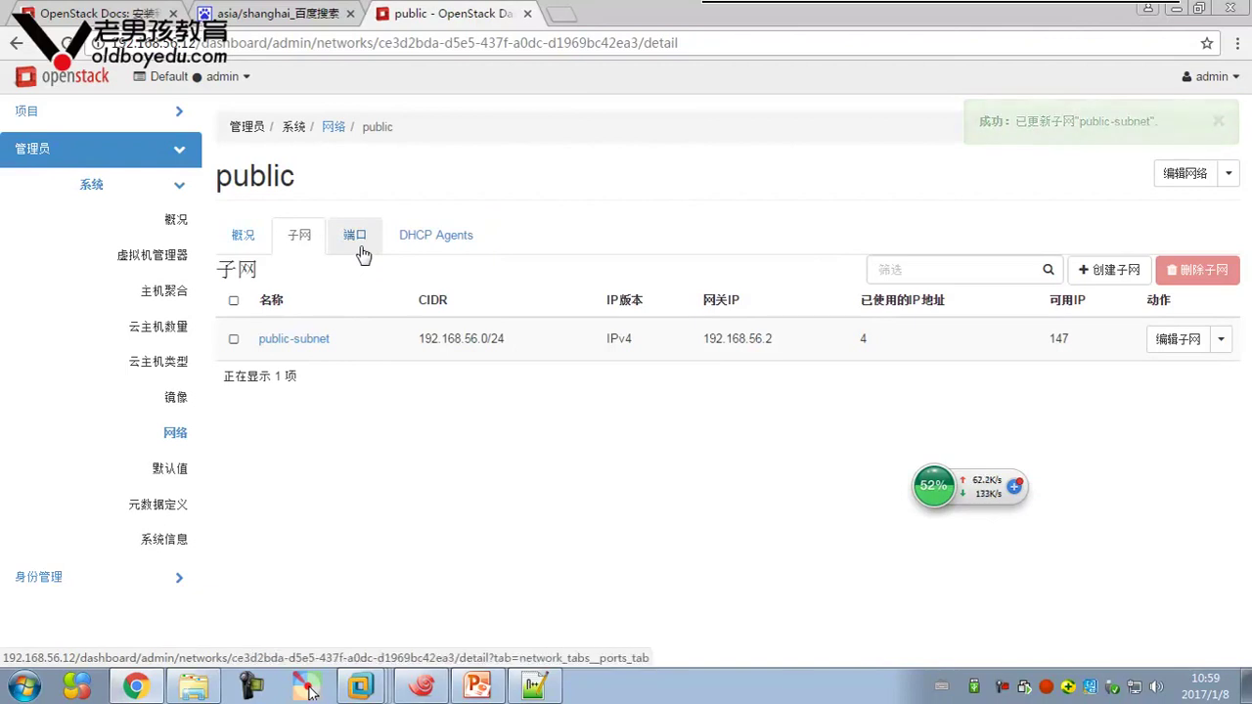
Check the public network's Ports, Subnets and Overview tabs
{"action": "left_click", "coordinate": [358, 245]}
{"action": "left_click", "coordinate": [300, 235]}
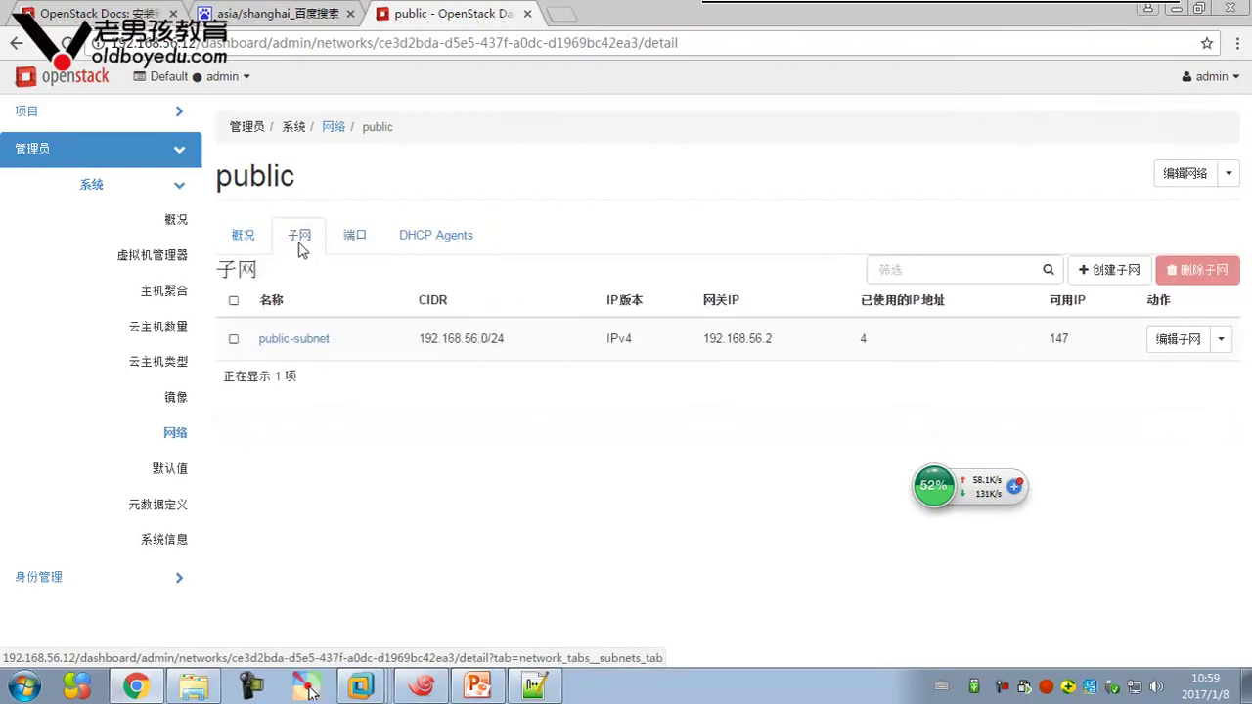
{"action": "left_click", "coordinate": [243, 235]}
Exit the cirros SSH session in Xshell, list linux-node1's files, then show the desktop
{"action": "left_click", "coordinate": [422, 686]}
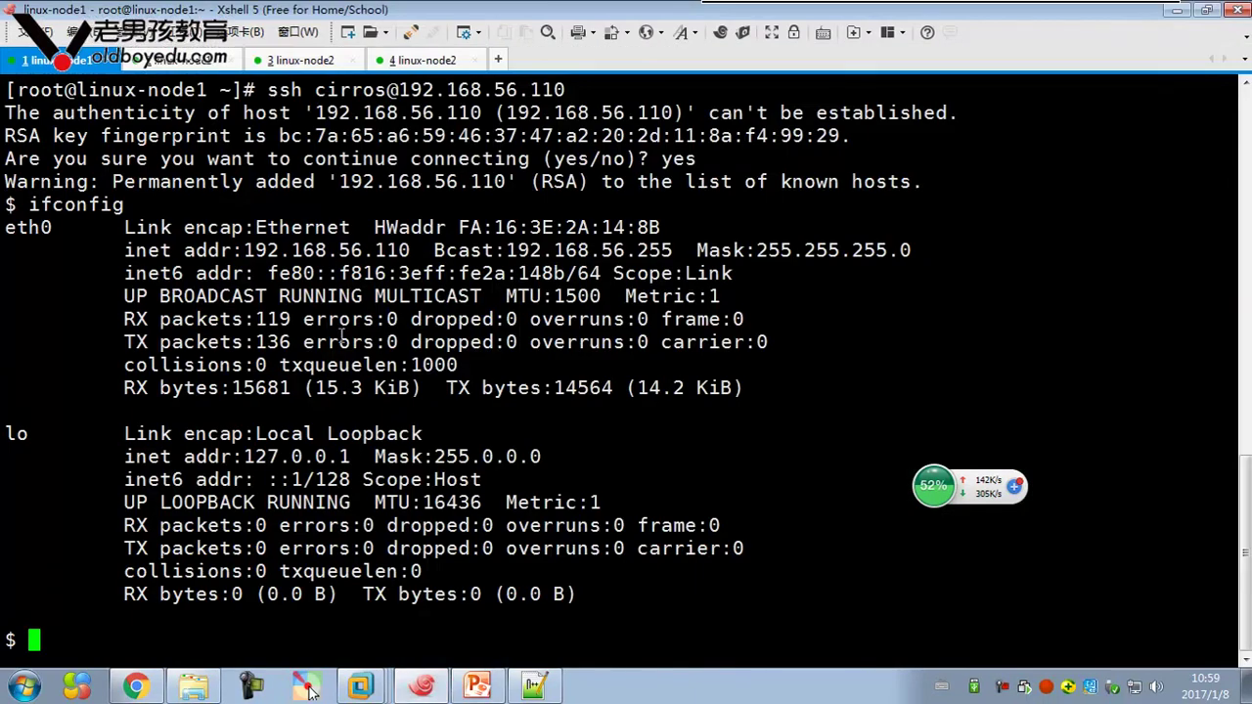
{"action": "type", "text": "exit"}
{"action": "key", "text": "Return"}
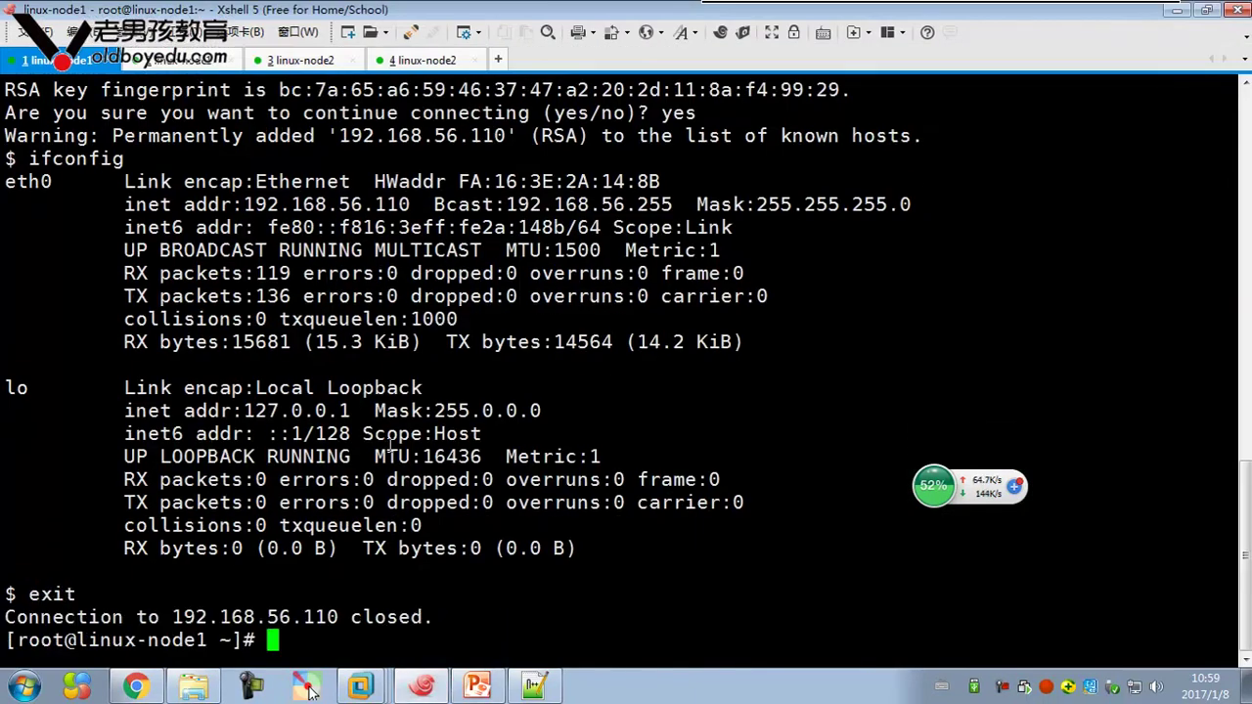
{"action": "type", "text": "ls"}
{"action": "key", "text": "Return"}
{"action": "left_click", "coordinate": [422, 685]}
{"action": "left_click", "coordinate": [24, 686]}
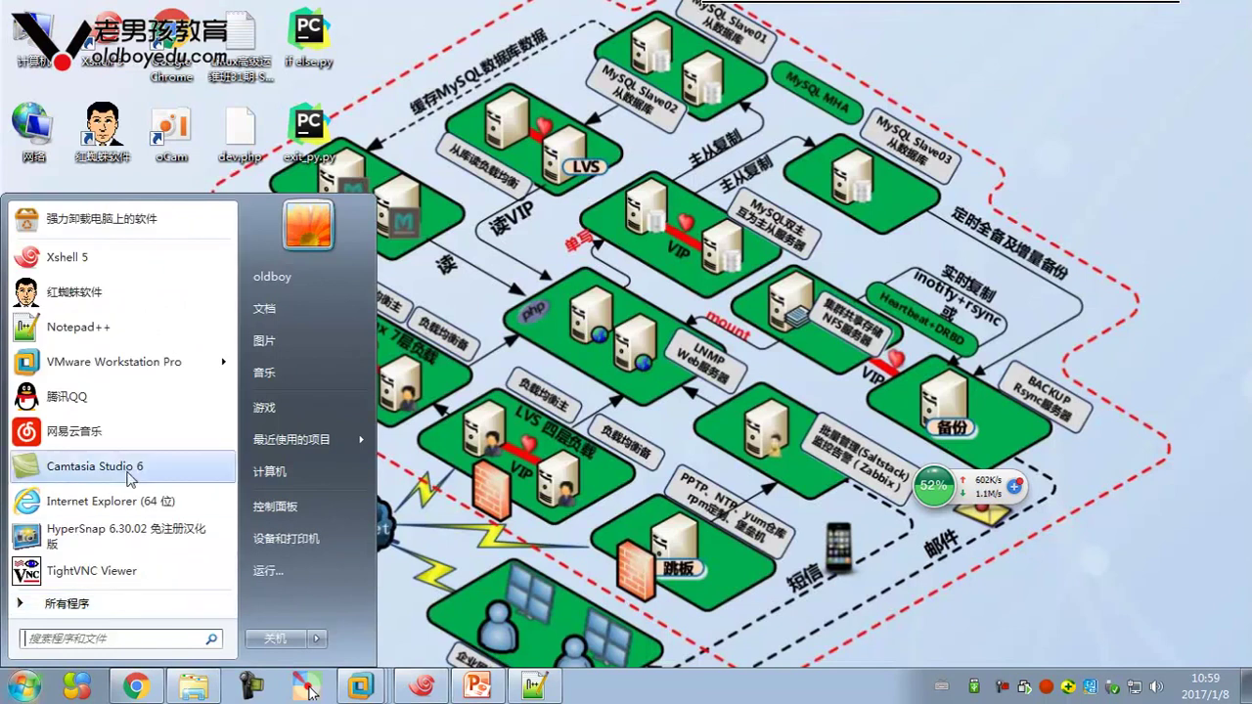
Browse the Start menu's All Programs list, then return to the Xshell terminal
{"action": "left_click", "coordinate": [86, 617]}
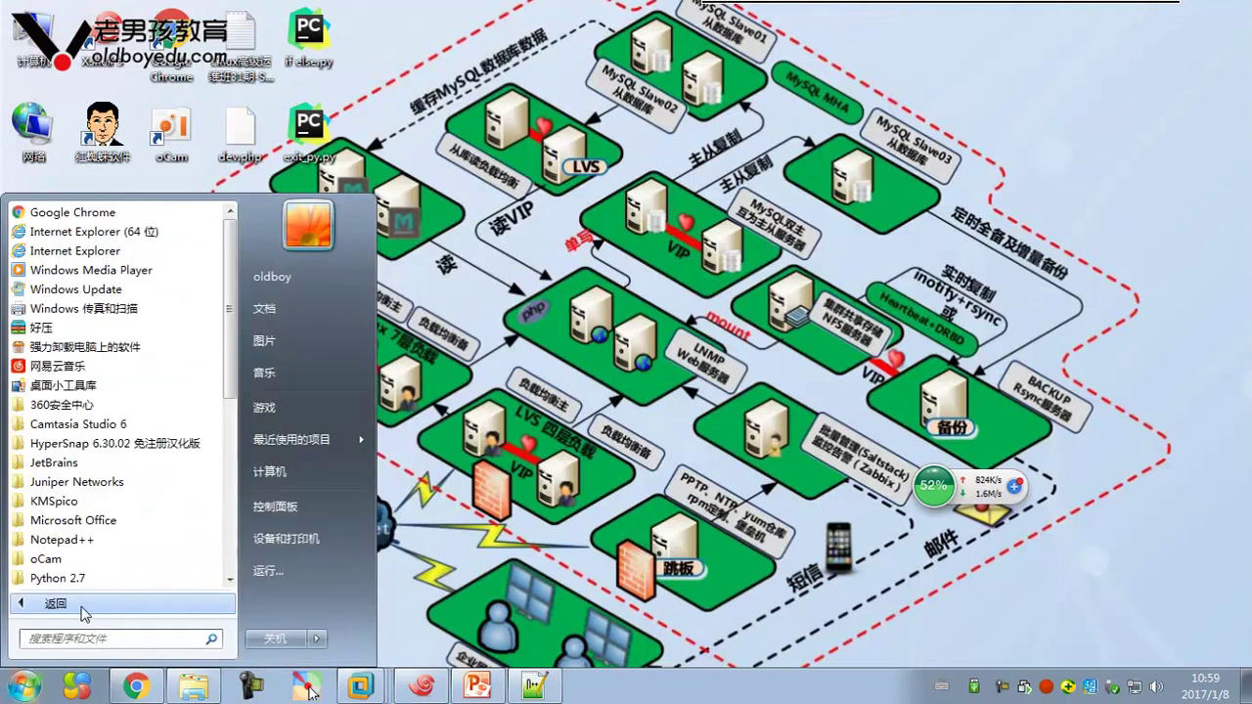
{"action": "scroll", "coordinate": [108, 411], "scroll_direction": "down", "scroll_amount": 3}
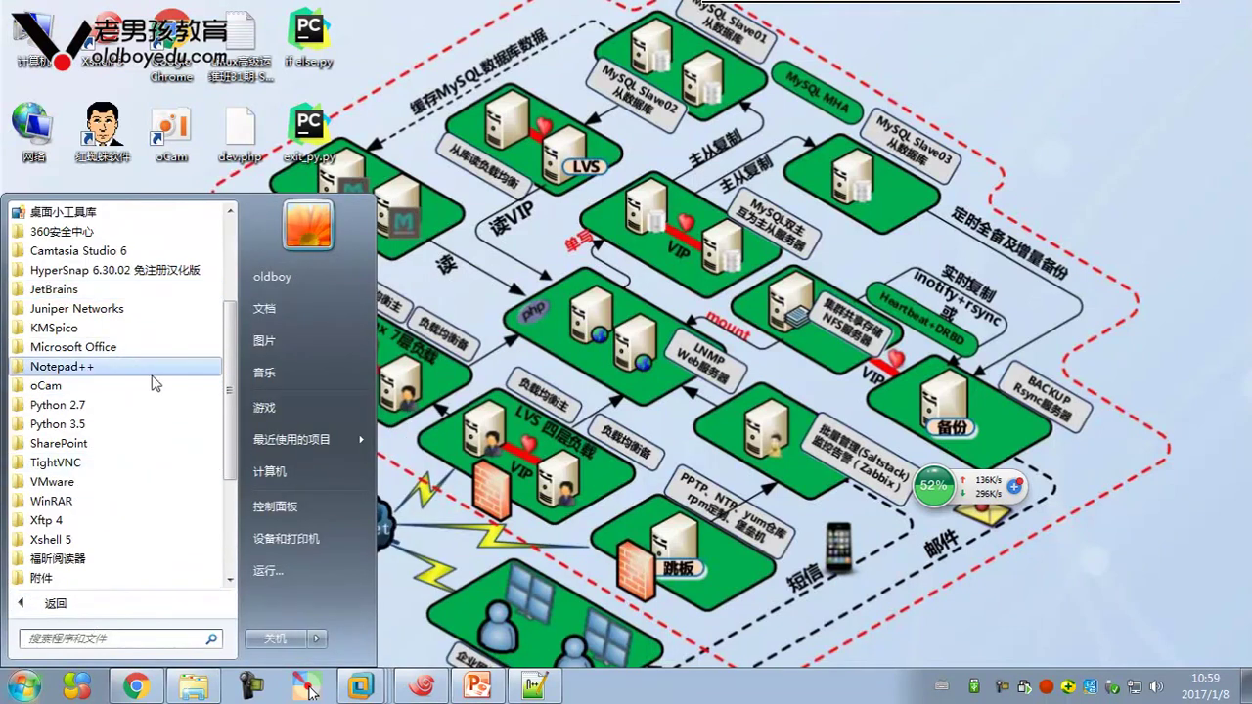
{"action": "scroll", "coordinate": [211, 454], "scroll_direction": "down", "scroll_amount": 4}
{"action": "left_click", "coordinate": [422, 687]}
{"action": "type", "text": "mysql -u"}
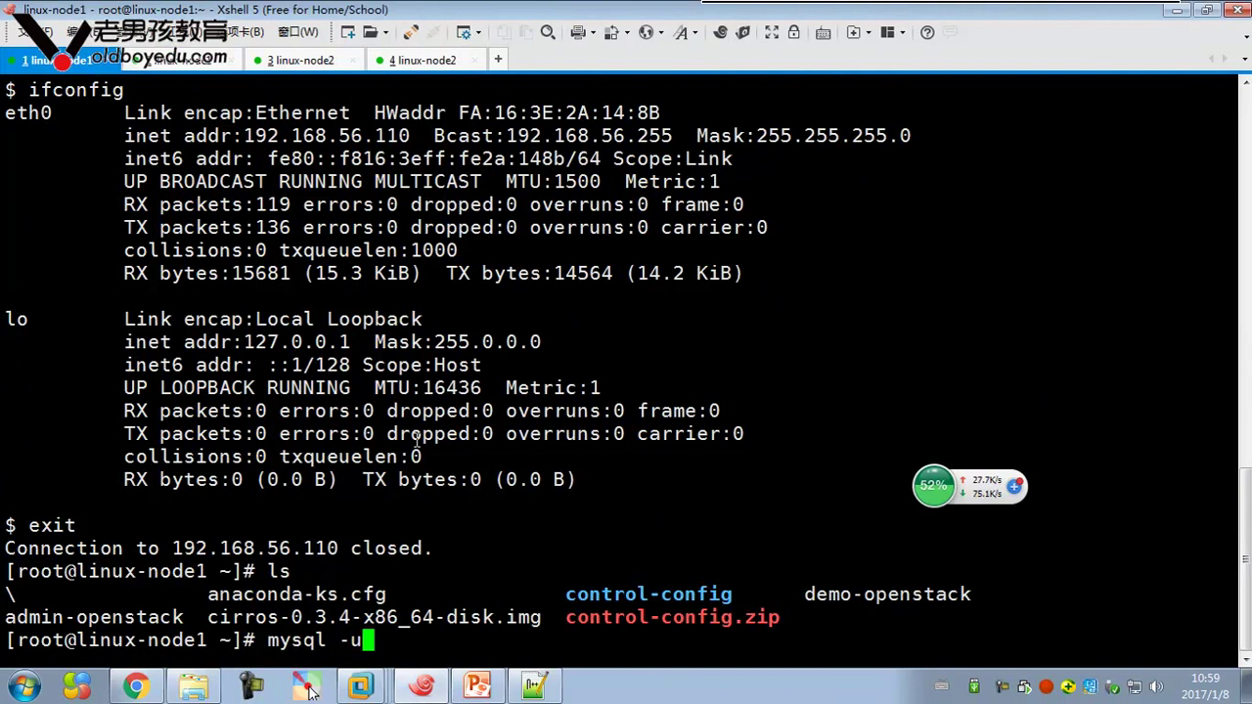
{"action": "type", "text": "ne"}
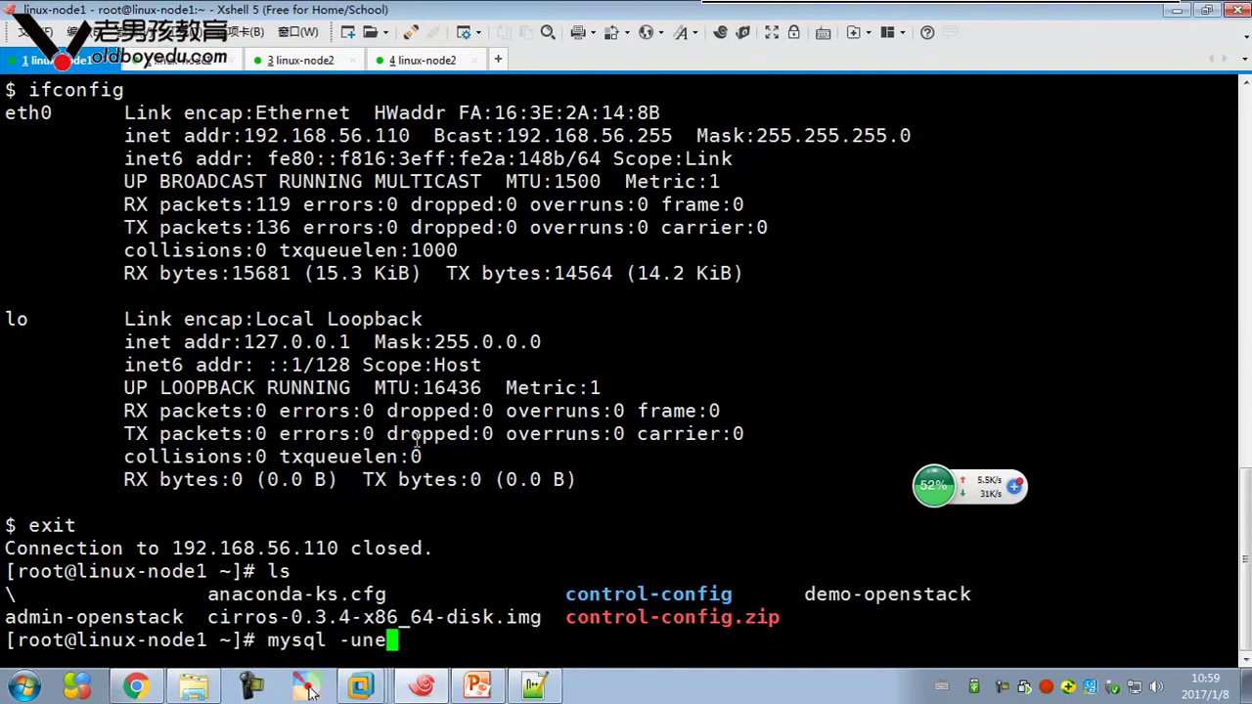
{"action": "type", "text": "utron -pneutron -p"}
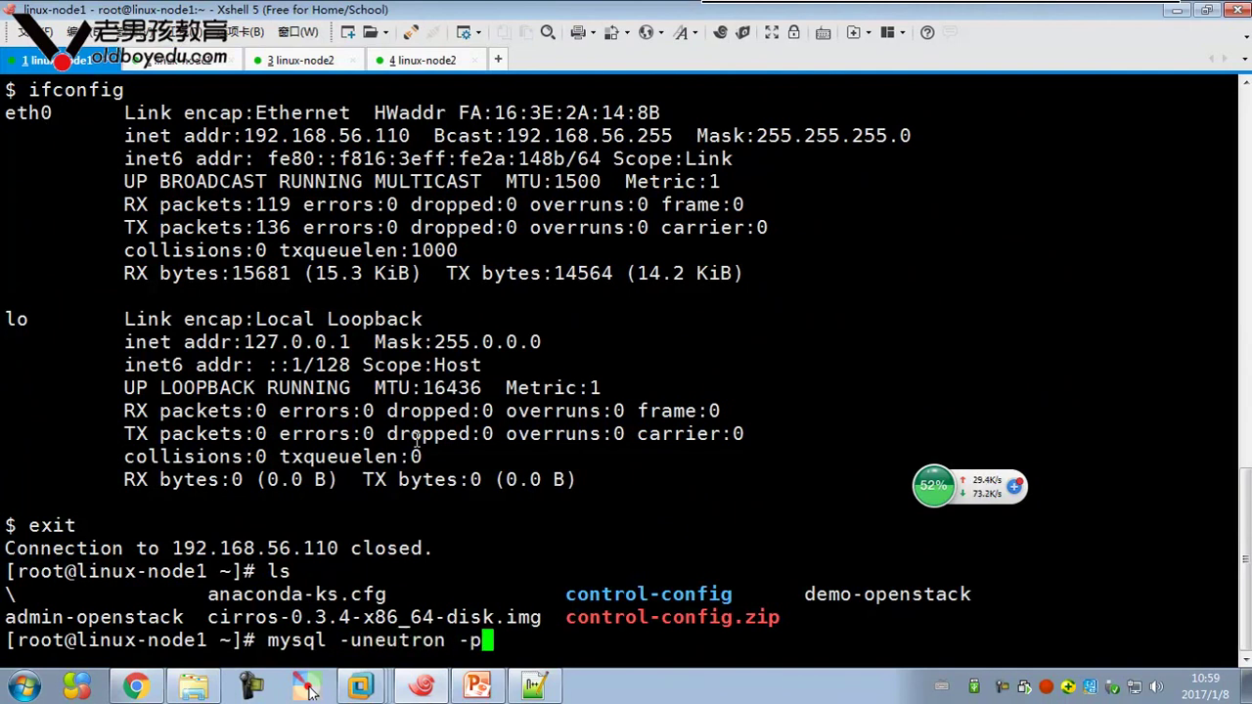
{"action": "key", "text": "Return"}
{"action": "type", "text": "use nuetron;"}
{"action": "key", "text": "Return"}
{"action": "type", "text": "sh"}
{"action": "key", "text": "BackSpace"}
{"action": "key", "text": "BackSpace"}
{"action": "type", "text": "use "}
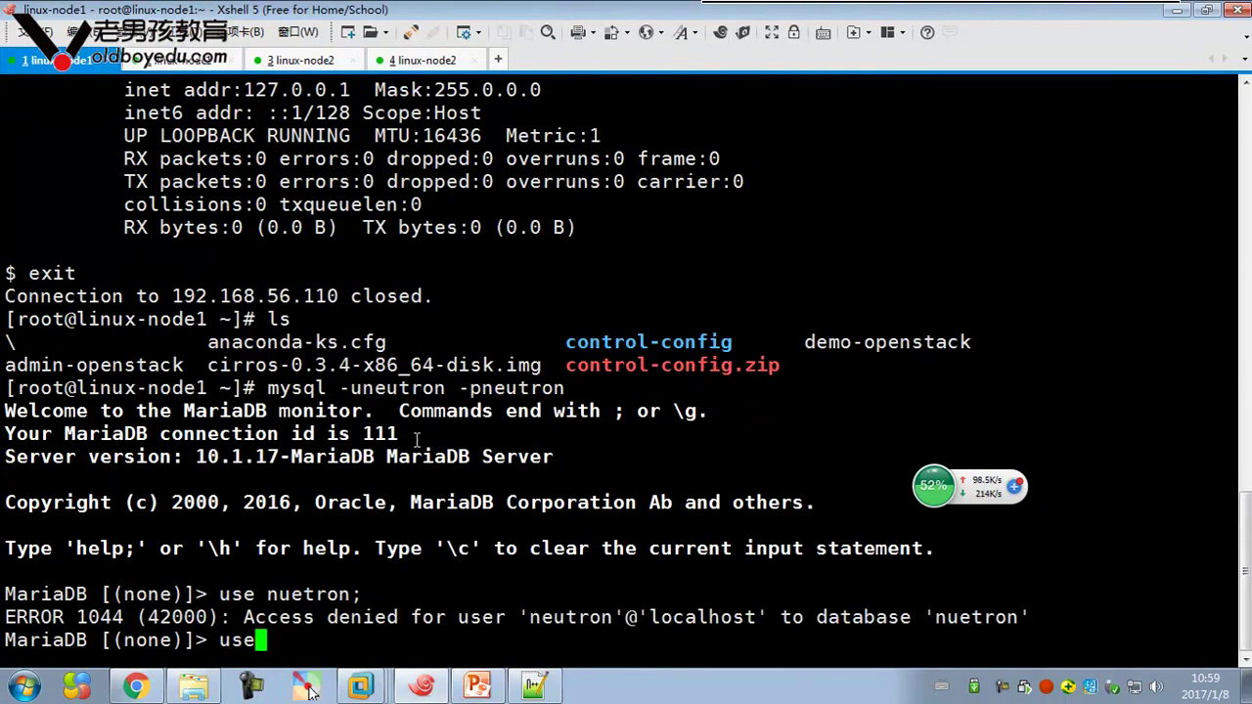
{"action": "type", "text": "neutron;"}
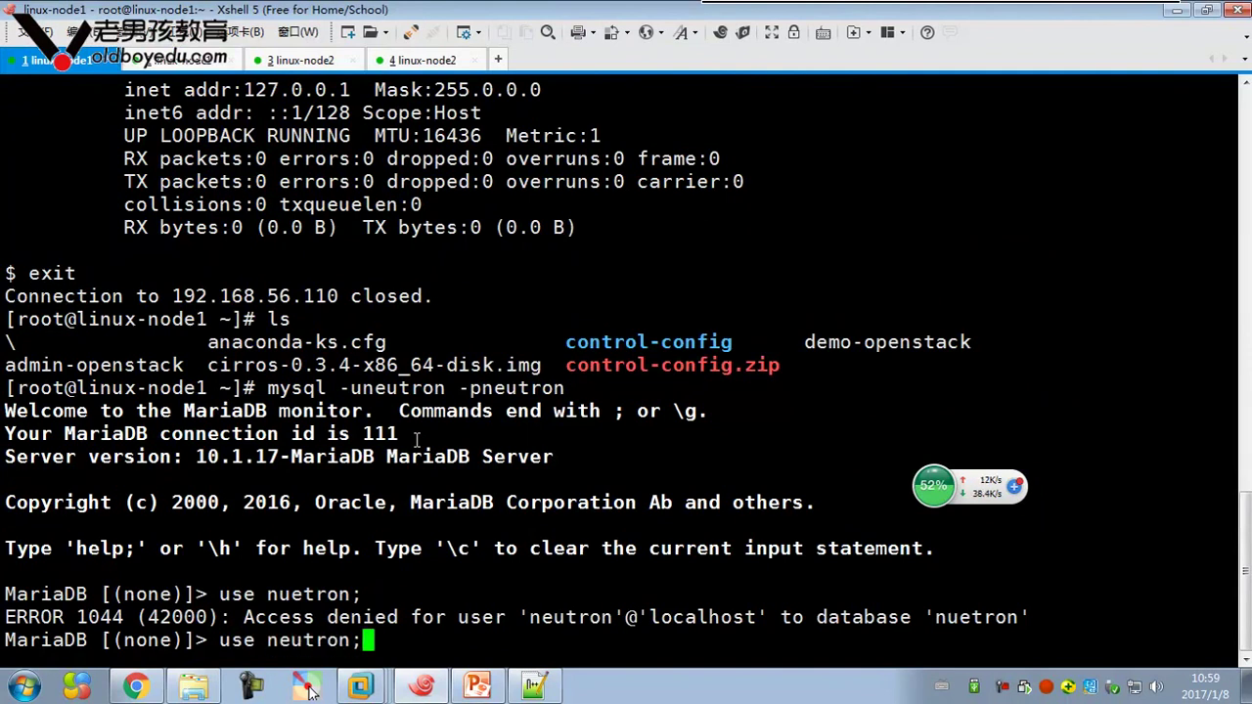
{"action": "key", "text": "Return"}
{"action": "type", "text": "show tables;"}
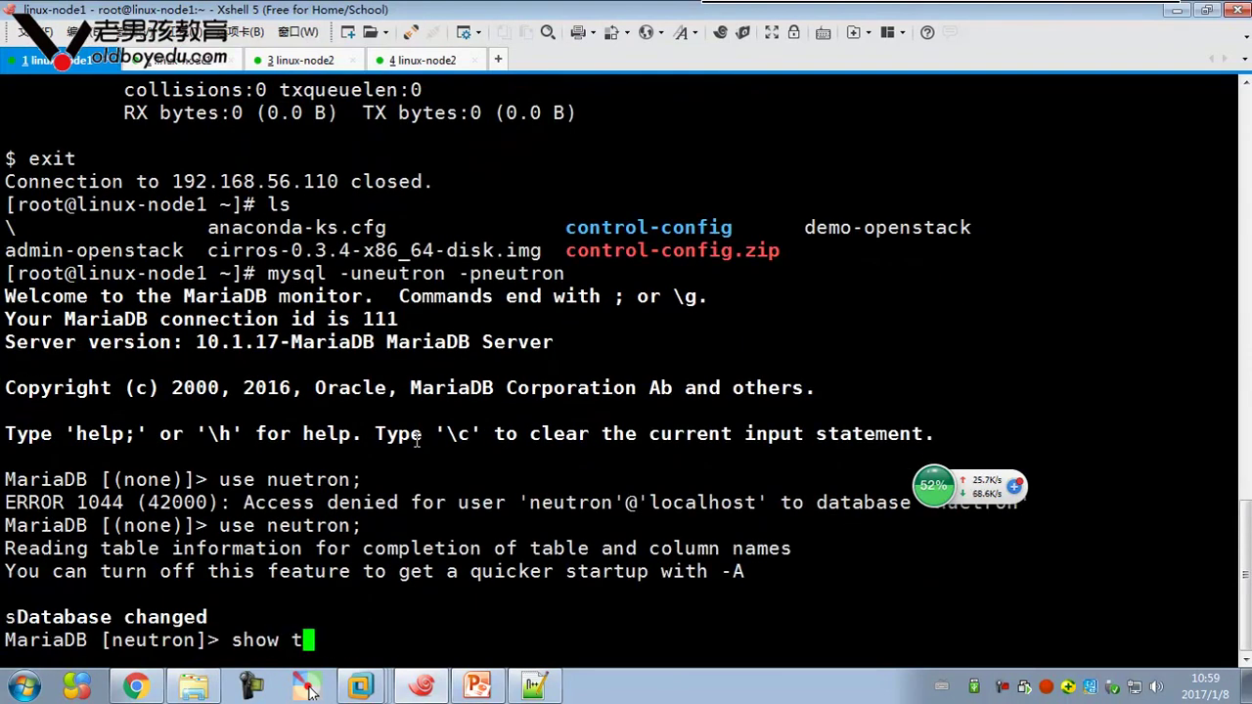
Run select * from ipallocationpools;, pasting the table name copied from the table list
{"action": "scroll", "coordinate": [168, 418], "scroll_direction": "up", "scroll_amount": 10}
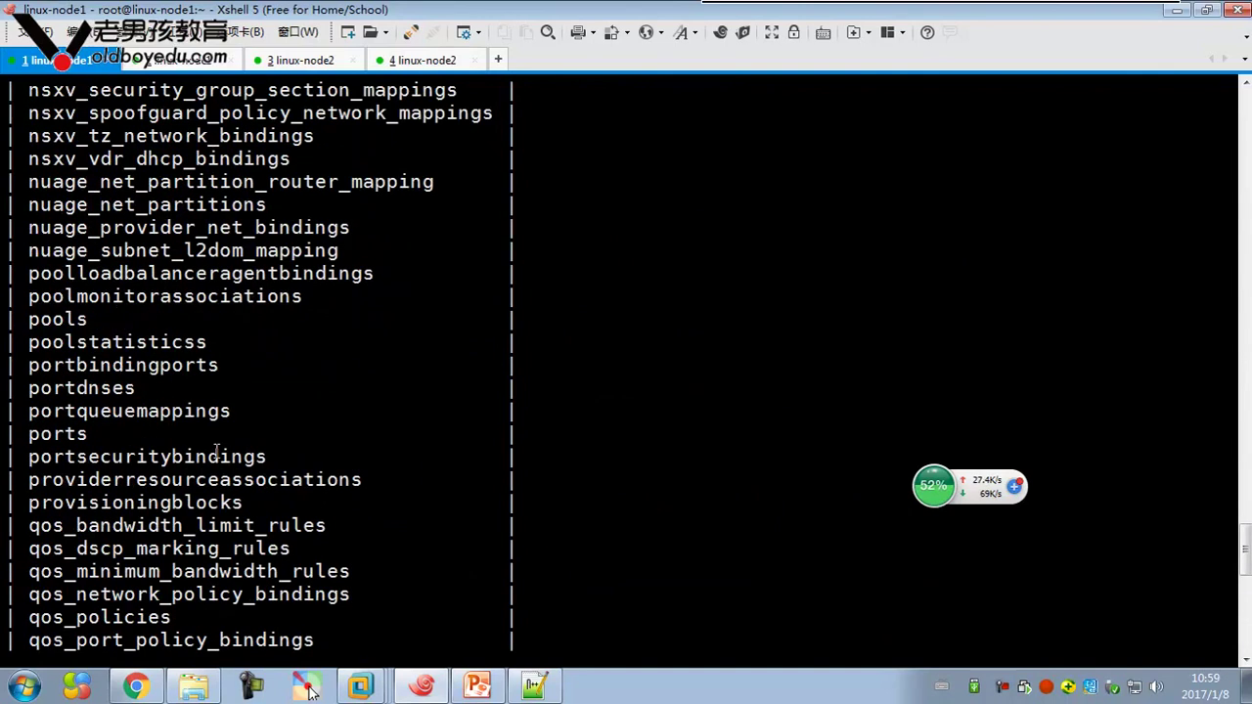
{"action": "scroll", "coordinate": [284, 474], "scroll_direction": "up", "scroll_amount": 18}
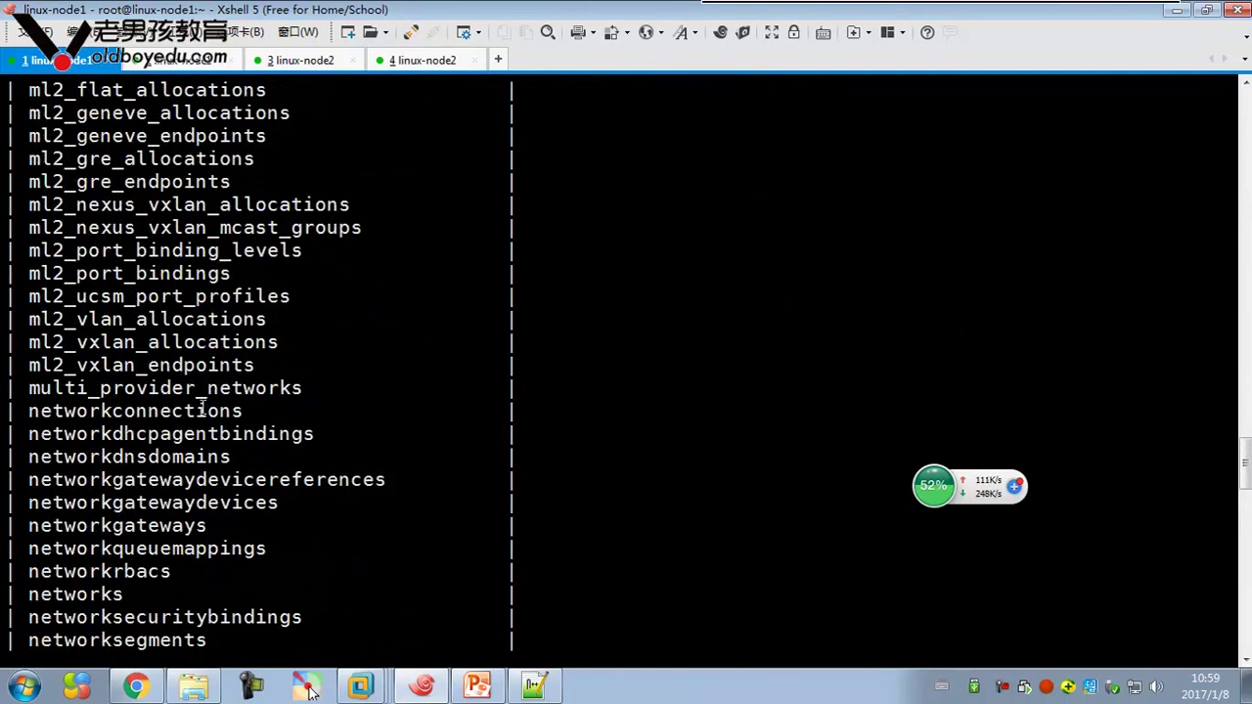
{"action": "scroll", "coordinate": [224, 354], "scroll_direction": "up", "scroll_amount": 2}
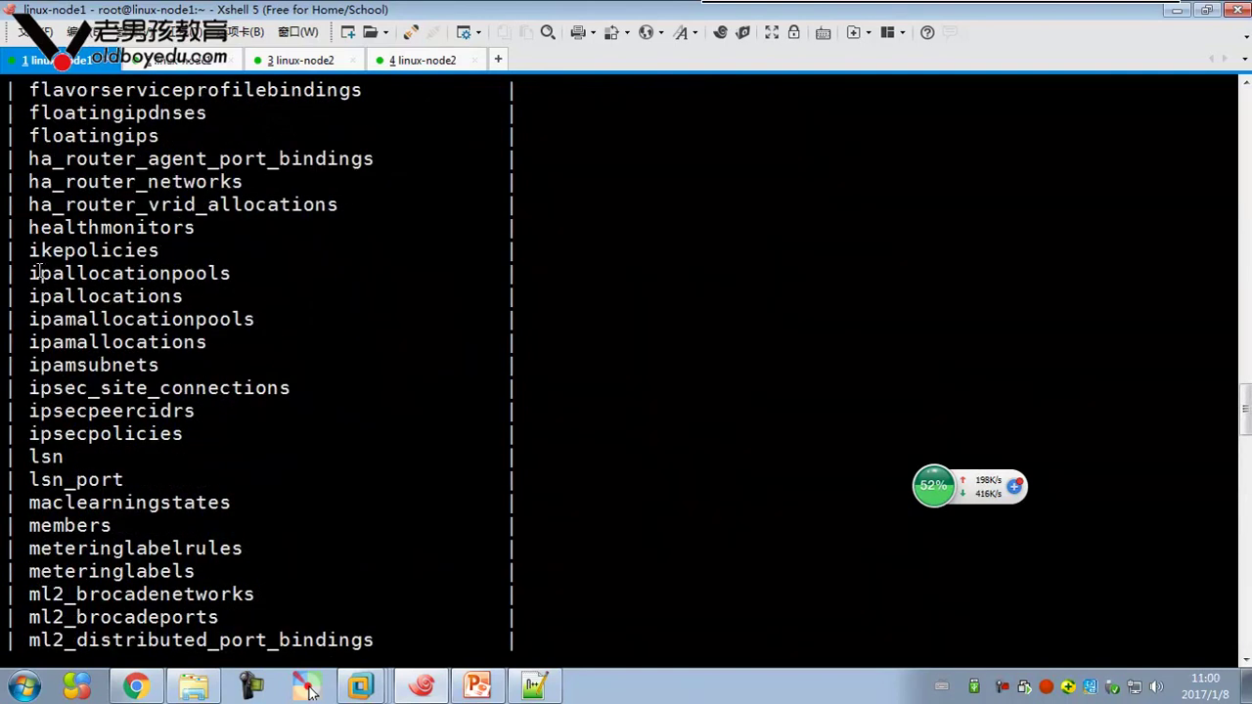
{"action": "left_click_drag", "start_coordinate": [26, 273], "coordinate": [246, 277]}
{"action": "right_click", "coordinate": [221, 277]}
{"action": "left_click", "coordinate": [272, 241]}
{"action": "type", "text": "select"}
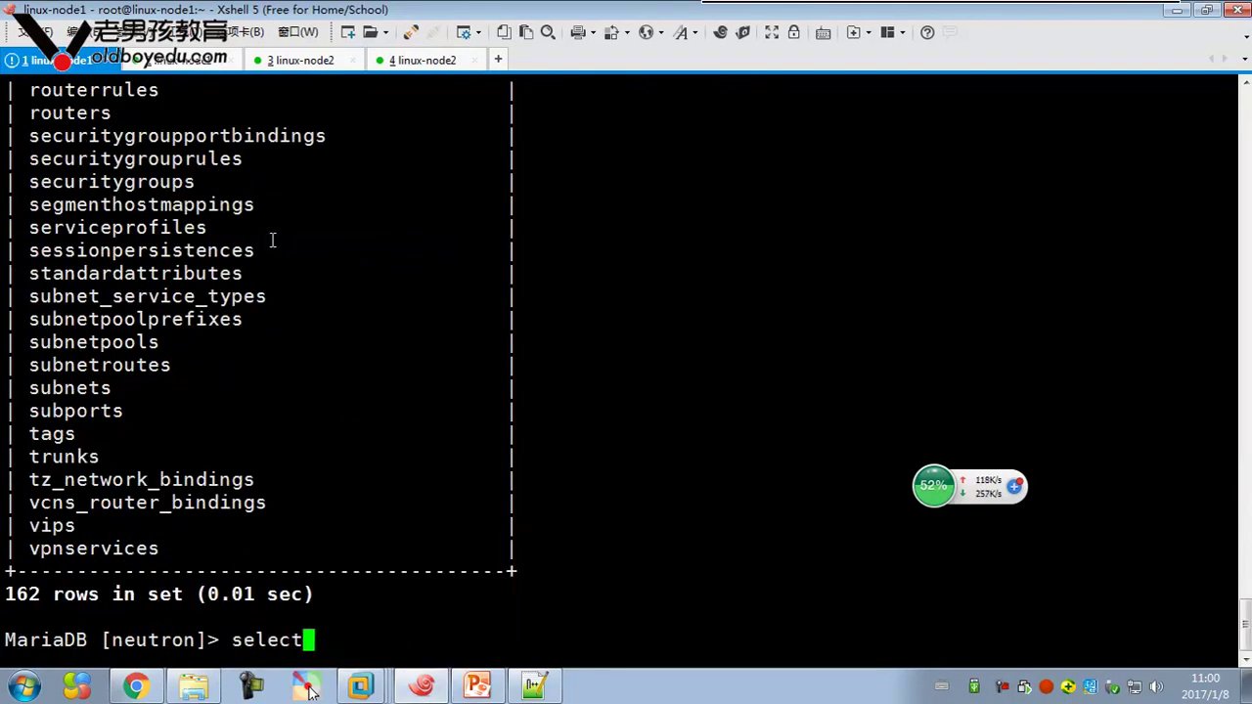
{"action": "type", "text": " * from"}
{"action": "right_click", "coordinate": [484, 162]}
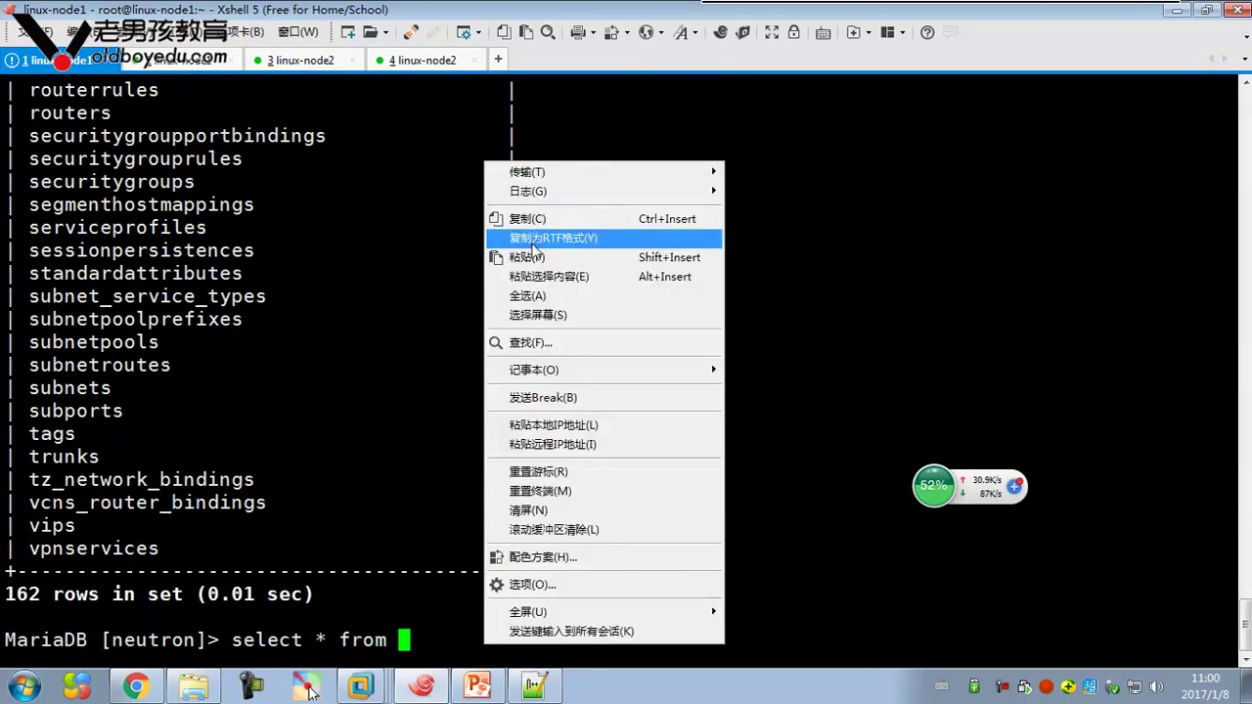
{"action": "left_click", "coordinate": [528, 257]}
{"action": "key", "text": "BackSpace"}
{"action": "type", "text": ";"}
{"action": "key", "text": "Return"}
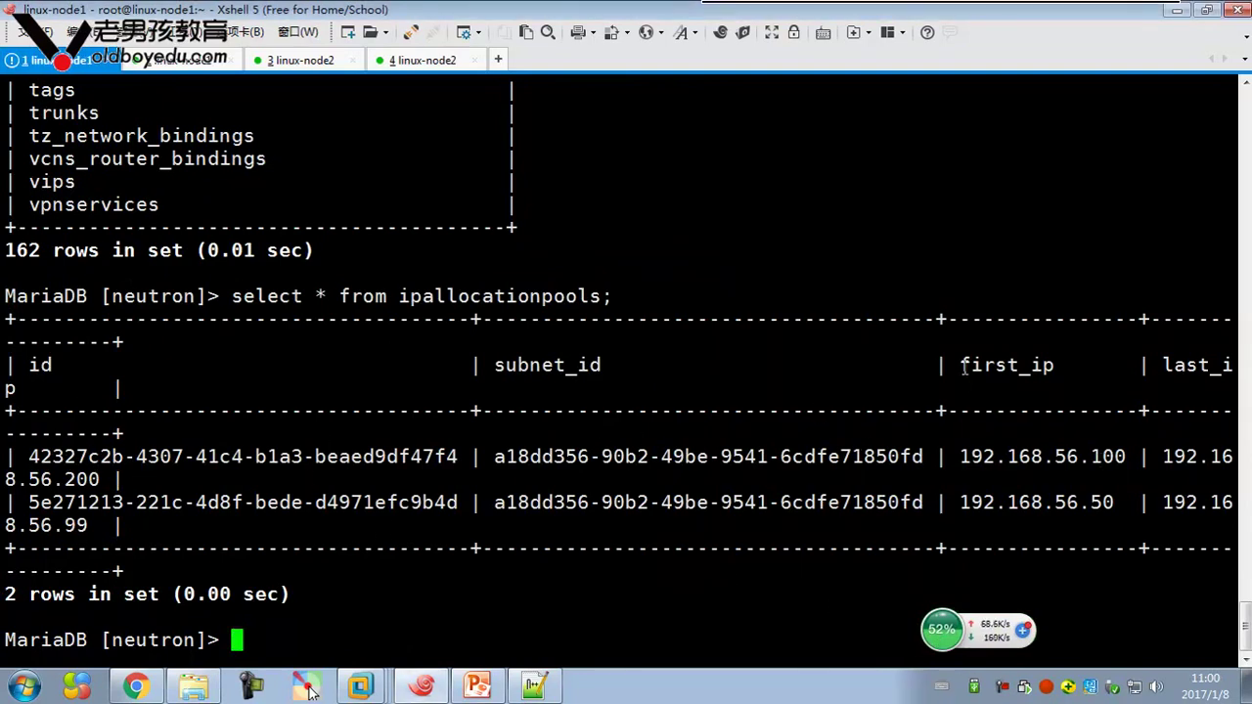
Highlight the pool boundary addresses 192.168.56.100 and 192.168.56.99 in the query result
{"action": "left_click_drag", "start_coordinate": [963, 456], "coordinate": [1198, 456]}
{"action": "left_click_drag", "start_coordinate": [953, 503], "coordinate": [995, 502]}
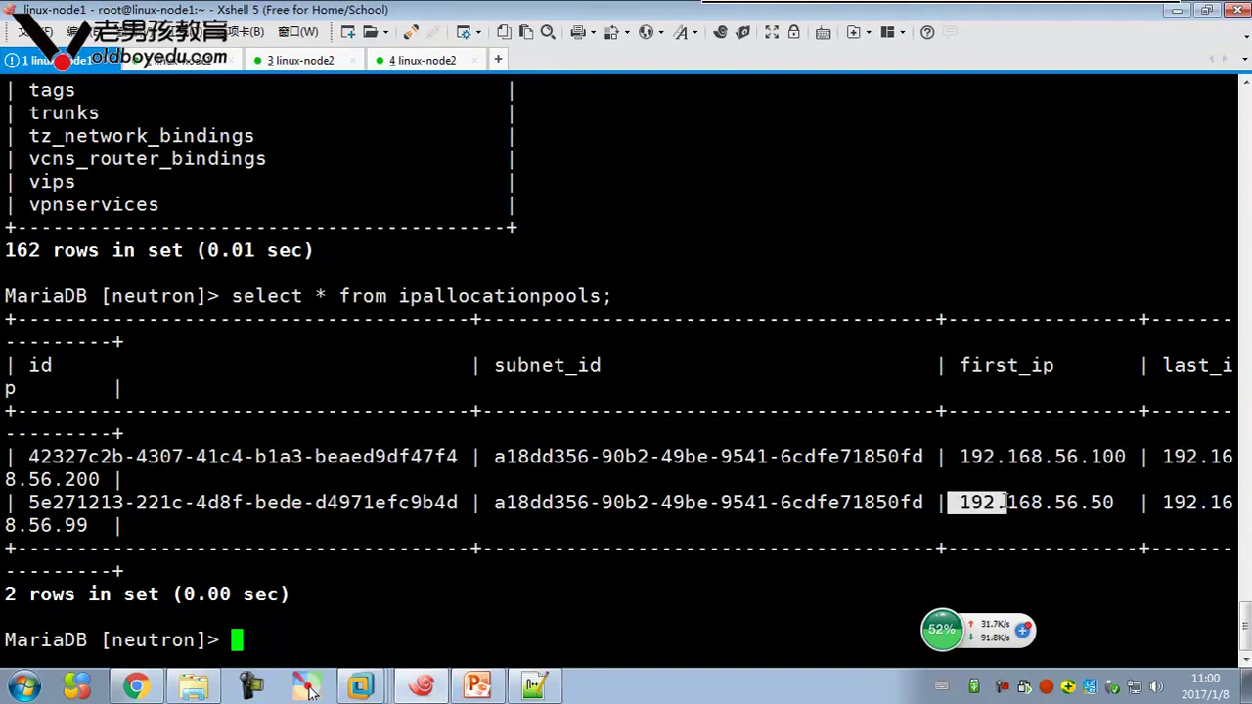
{"action": "left_click_drag", "start_coordinate": [1162, 503], "coordinate": [1130, 533]}
{"action": "left_click", "coordinate": [741, 430]}
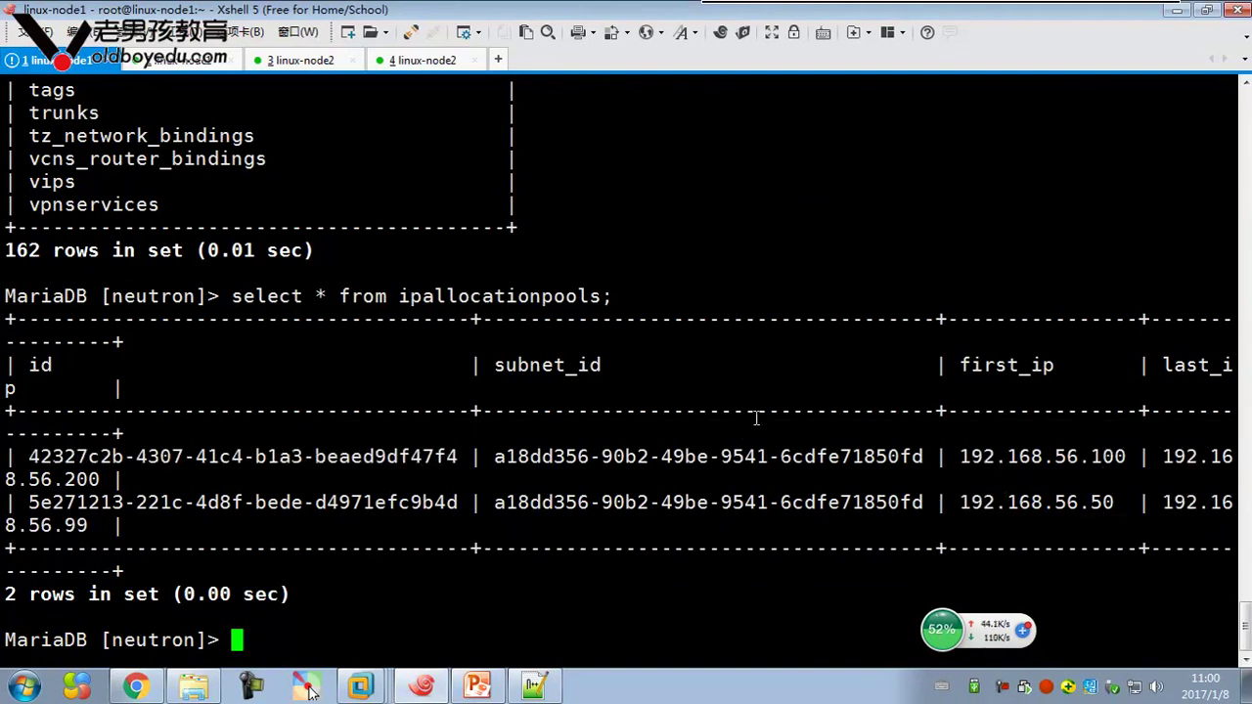
Run select * from ipallocations; to list the allocated addresses .107, .106, .100 and .110
{"action": "scroll", "coordinate": [623, 437], "scroll_direction": "up", "scroll_amount": 20}
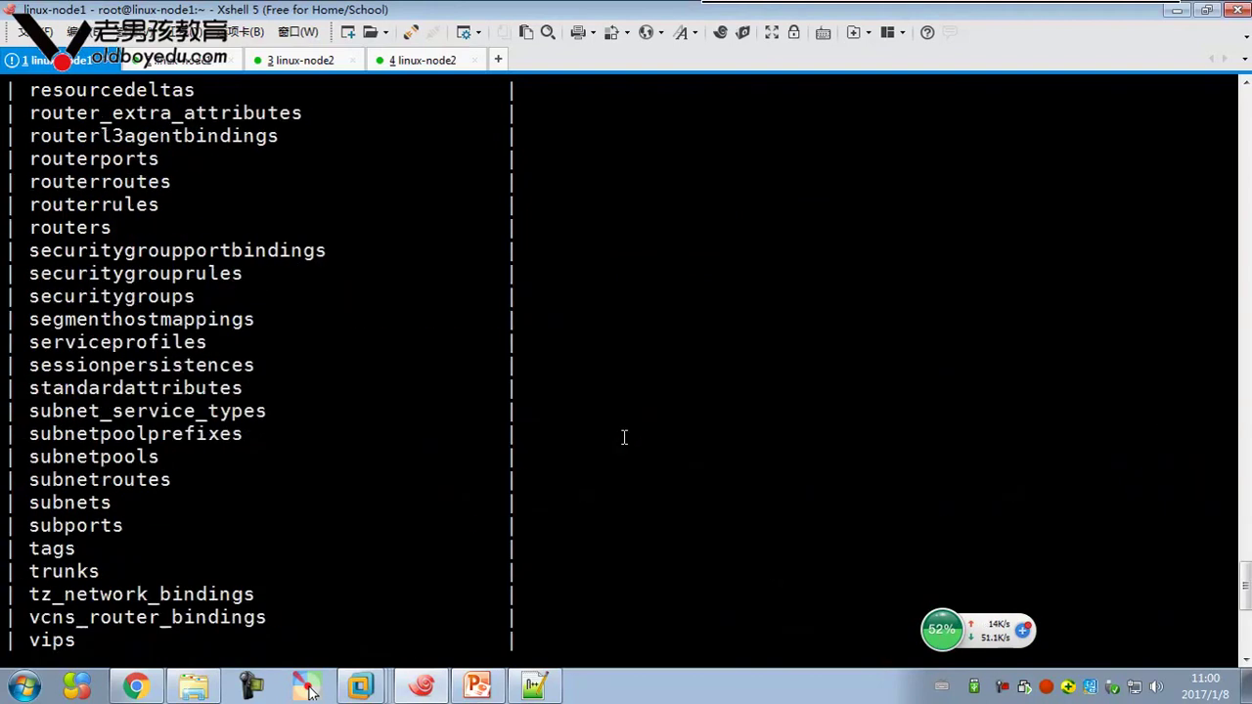
{"action": "scroll", "coordinate": [599, 431], "scroll_direction": "up", "scroll_amount": 20}
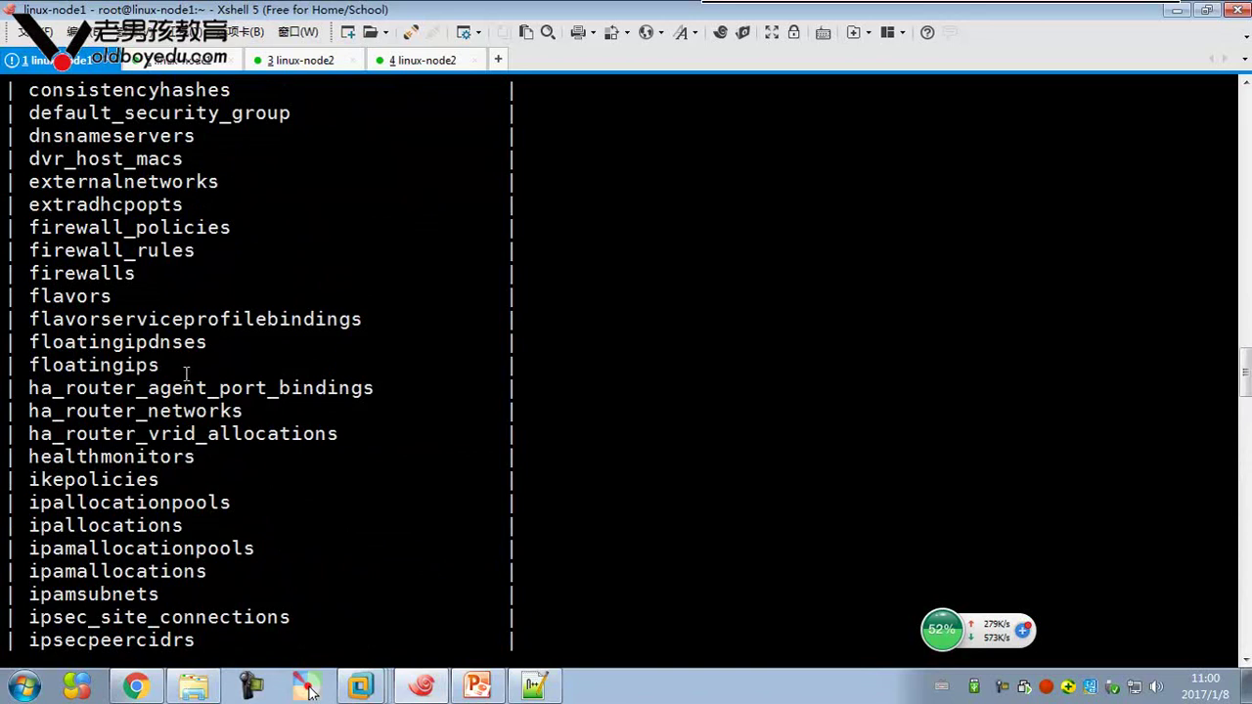
{"action": "left_click_drag", "start_coordinate": [32, 526], "coordinate": [184, 525]}
{"action": "right_click", "coordinate": [154, 530]}
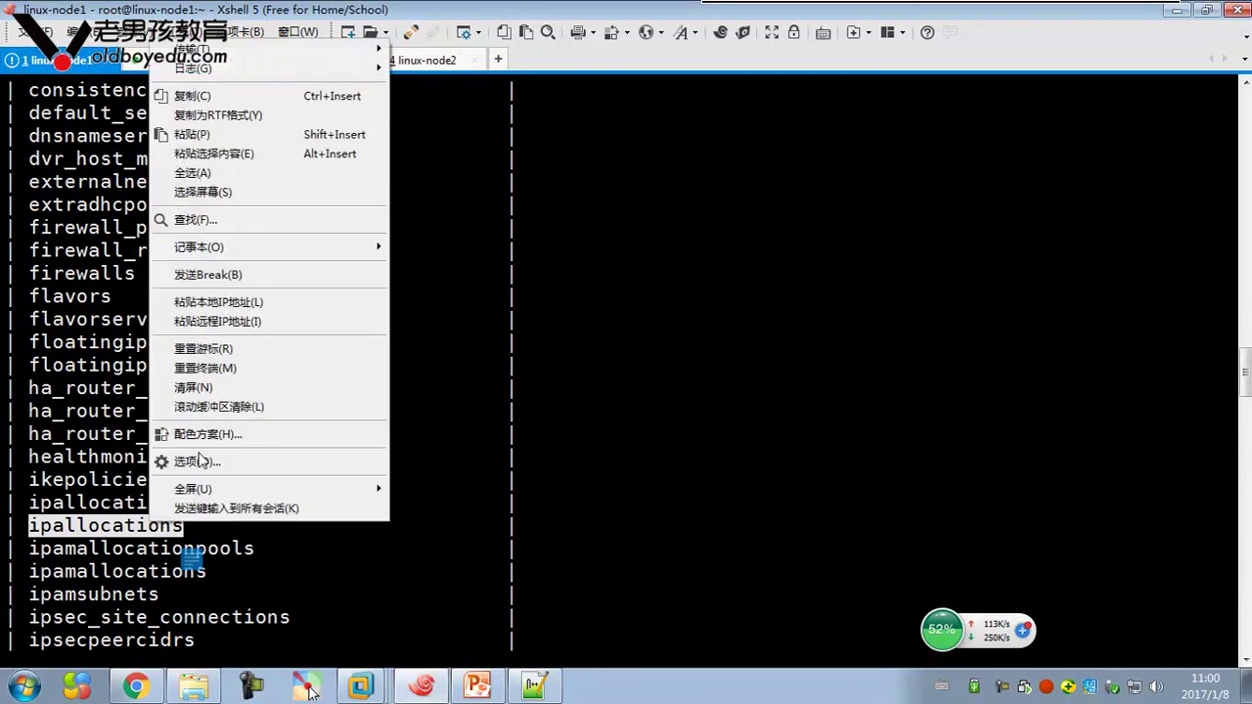
{"action": "left_click", "coordinate": [195, 96]}
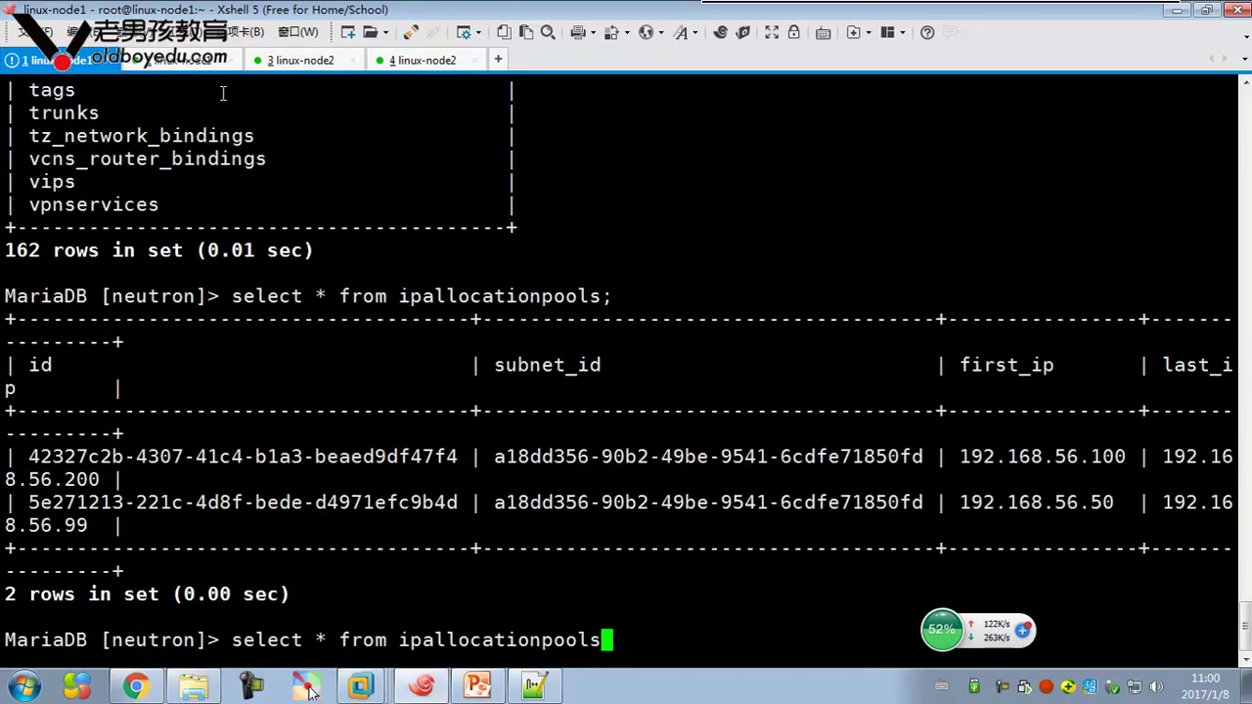
{"action": "key", "text": "BackSpace"}
{"action": "key", "text": "BackSpace"}
{"action": "key", "text": "BackSpace"}
{"action": "key", "text": "BackSpace"}
{"action": "key", "text": "BackSpace"}
{"action": "key", "text": "BackSpace"}
{"action": "key", "text": "BackSpace"}
{"action": "key", "text": "BackSpace"}
{"action": "key", "text": "BackSpace"}
{"action": "key", "text": "BackSpace"}
{"action": "key", "text": "BackSpace"}
{"action": "key", "text": "BackSpace"}
{"action": "key", "text": "BackSpace"}
{"action": "key", "text": "BackSpace"}
{"action": "key", "text": "BackSpace"}
{"action": "key", "text": "BackSpace"}
{"action": "key", "text": "BackSpace"}
{"action": "right_click", "coordinate": [356, 140]}
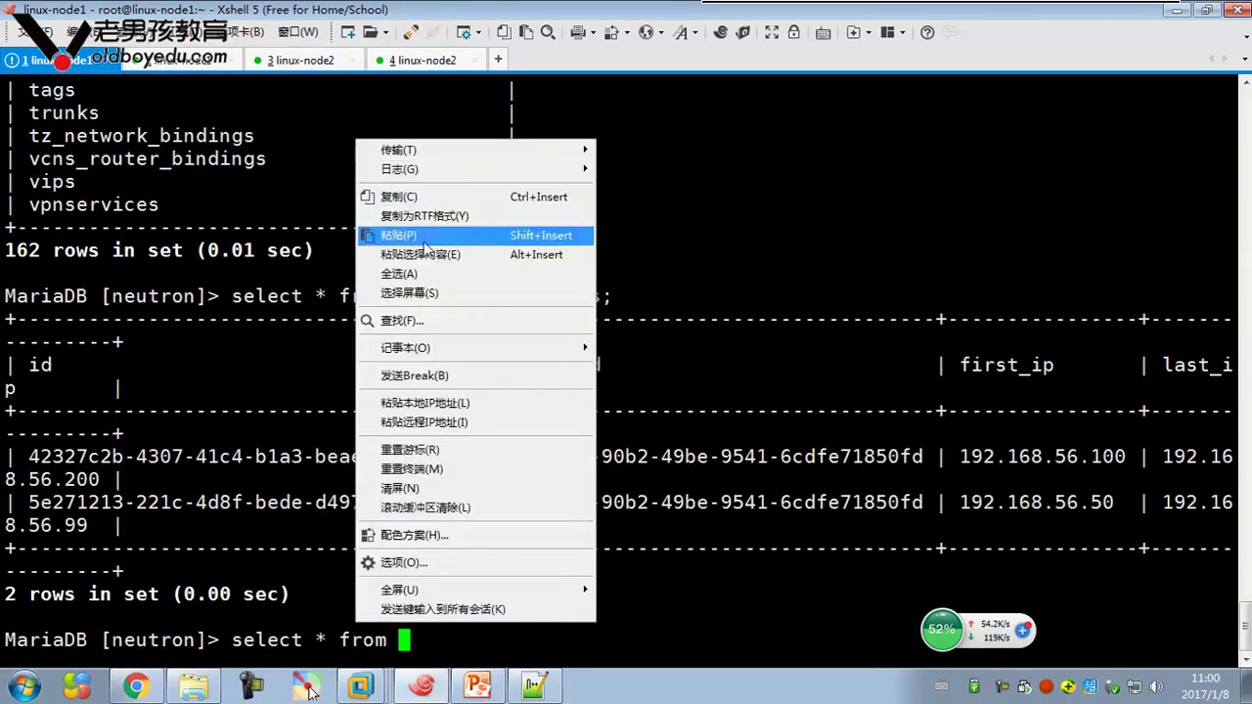
{"action": "left_click", "coordinate": [421, 235]}
{"action": "type", "text": ";"}
{"action": "key", "text": "Return"}
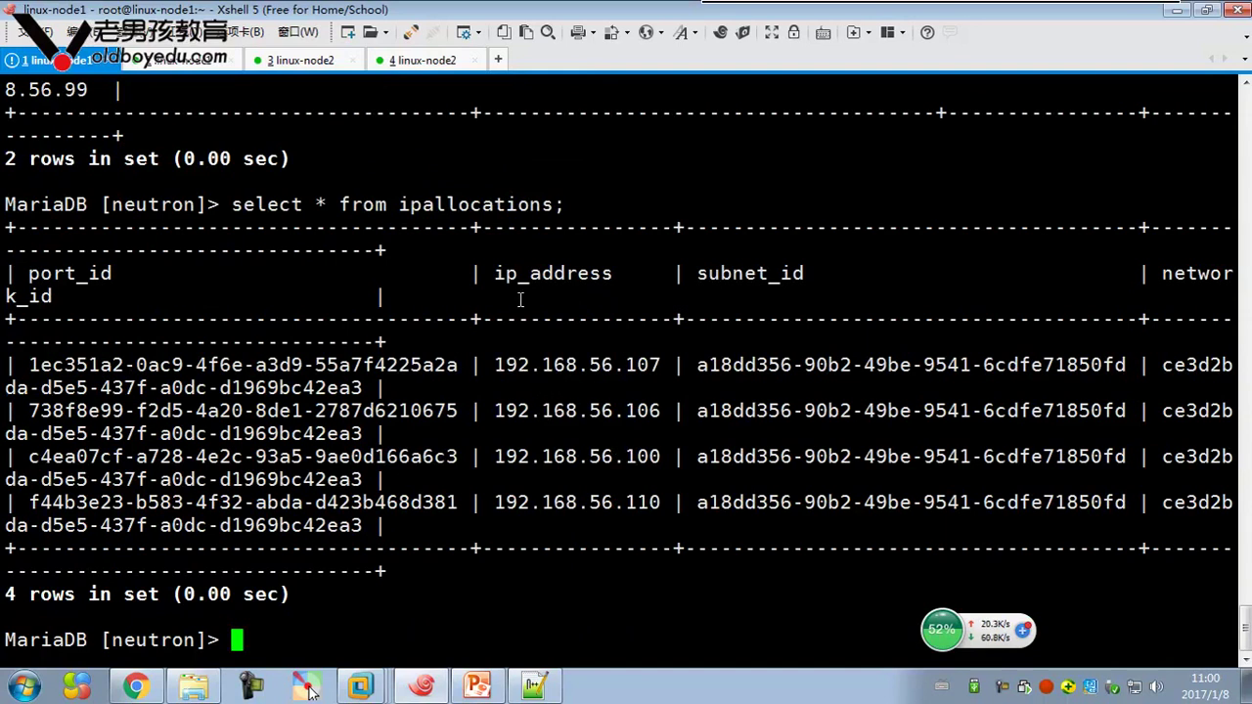
Highlight the allocated addresses, starting with 192.168.56.107, in the ipallocations result
{"action": "left_click_drag", "start_coordinate": [495, 364], "coordinate": [683, 484]}
{"action": "left_click", "coordinate": [567, 427]}
{"action": "left_click_drag", "start_coordinate": [494, 364], "coordinate": [577, 365]}
{"action": "left_click_drag", "start_coordinate": [29, 281], "coordinate": [77, 275]}
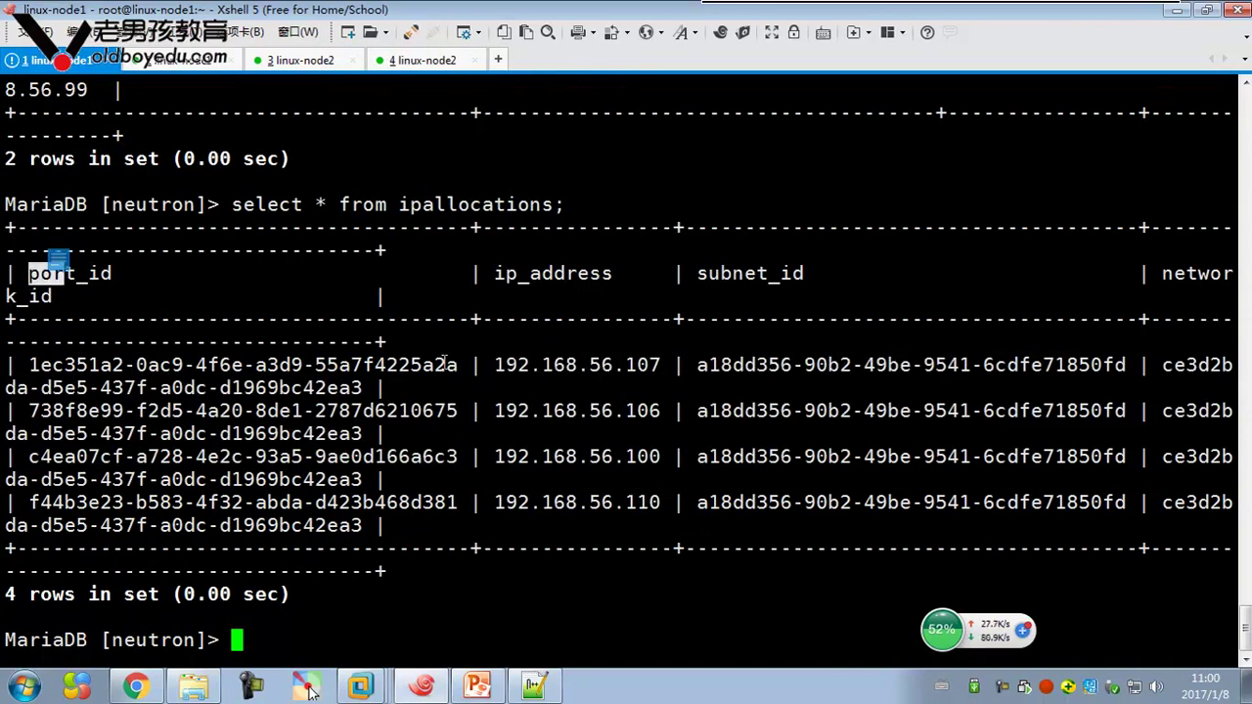
Copy the ipamallocationpools table name from the table list
{"action": "scroll", "coordinate": [484, 352], "scroll_direction": "up", "scroll_amount": 15}
{"action": "scroll", "coordinate": [478, 344], "scroll_direction": "up", "scroll_amount": 20}
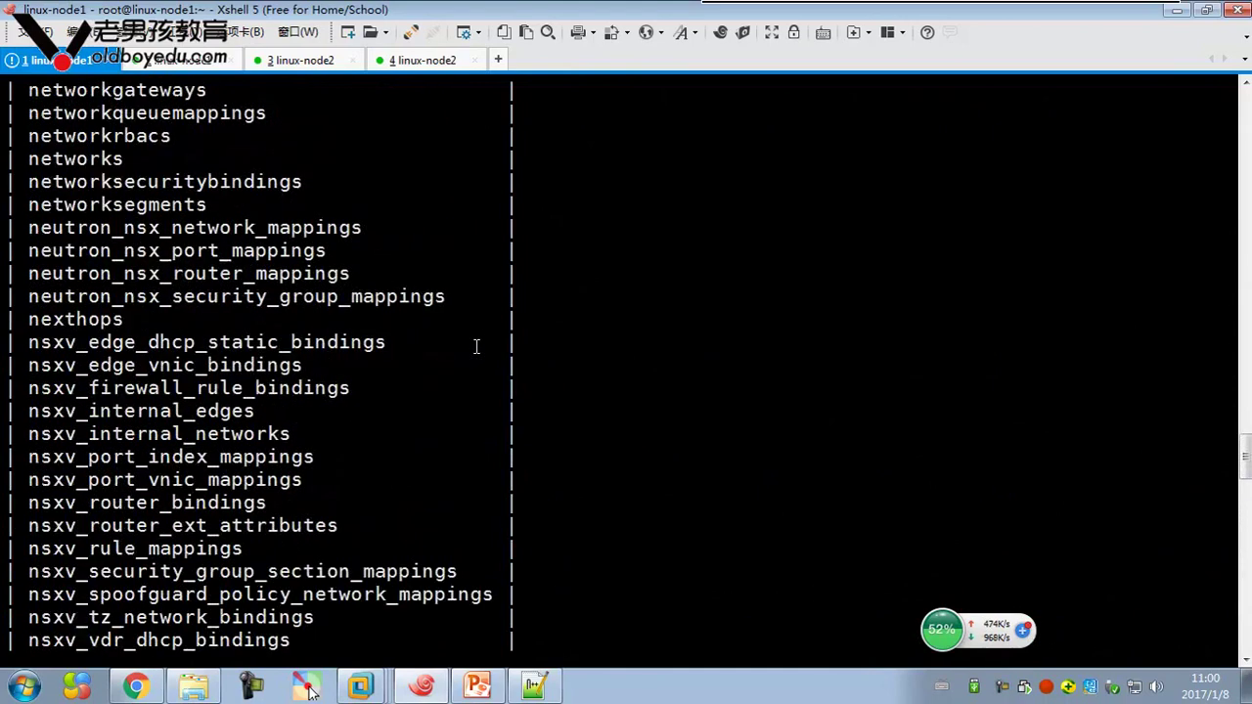
{"action": "scroll", "coordinate": [225, 283], "scroll_direction": "up", "scroll_amount": 8}
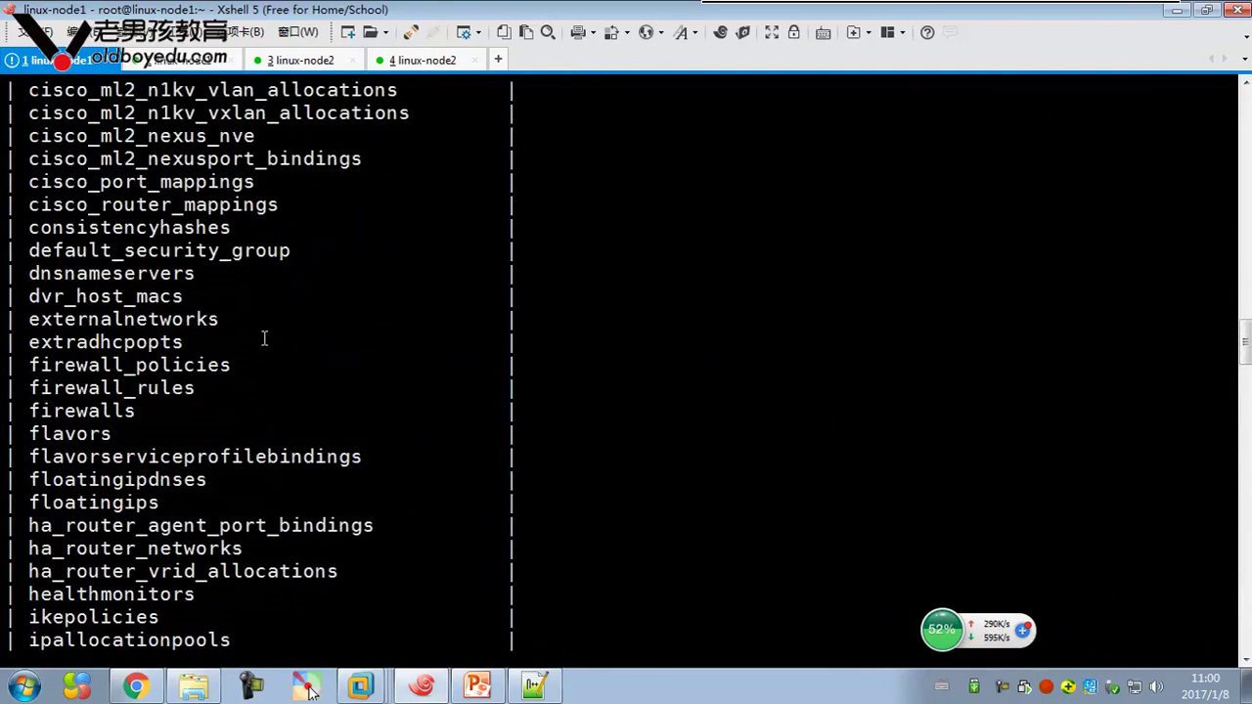
{"action": "scroll", "coordinate": [291, 332], "scroll_direction": "up", "scroll_amount": 15}
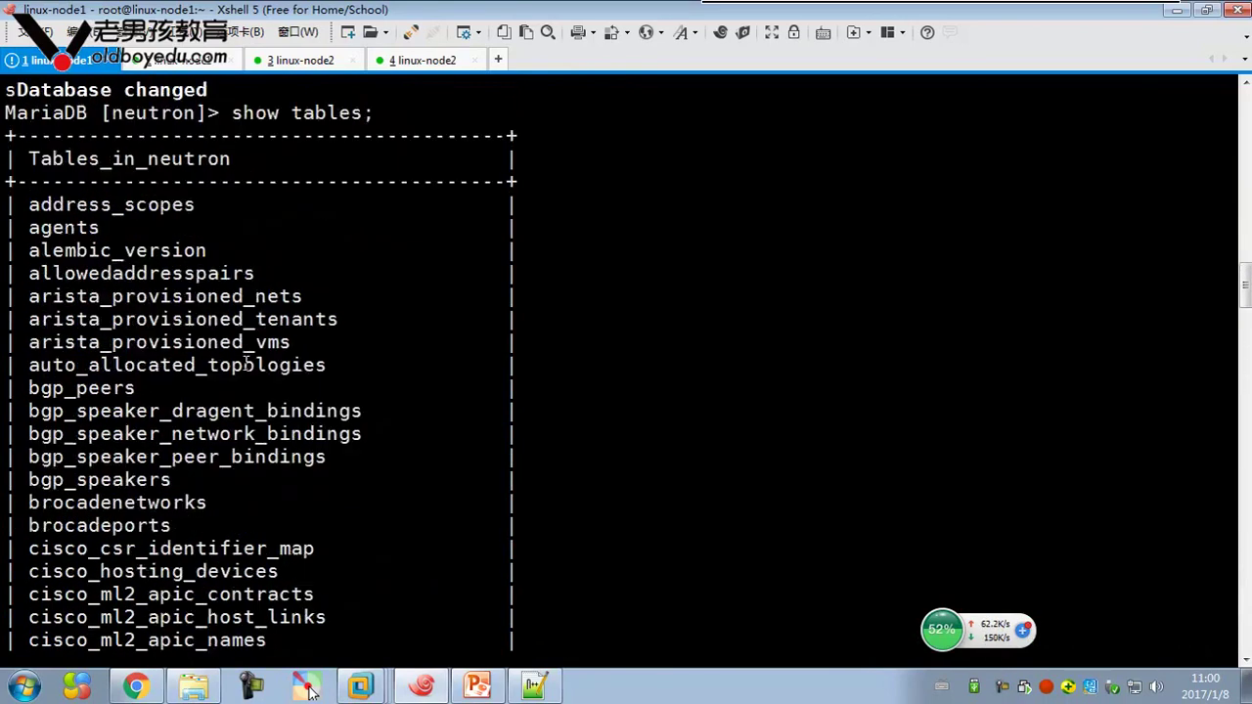
{"action": "scroll", "coordinate": [245, 364], "scroll_direction": "down", "scroll_amount": 20}
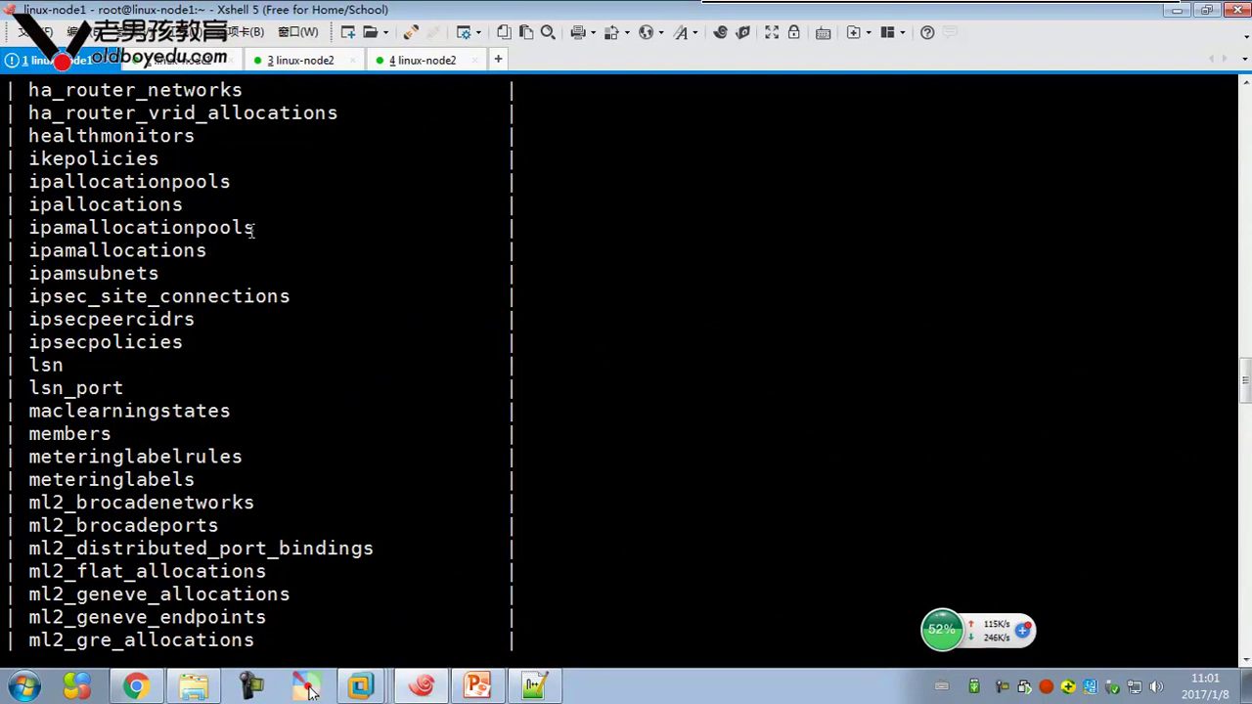
{"action": "left_click_drag", "start_coordinate": [254, 227], "coordinate": [30, 227]}
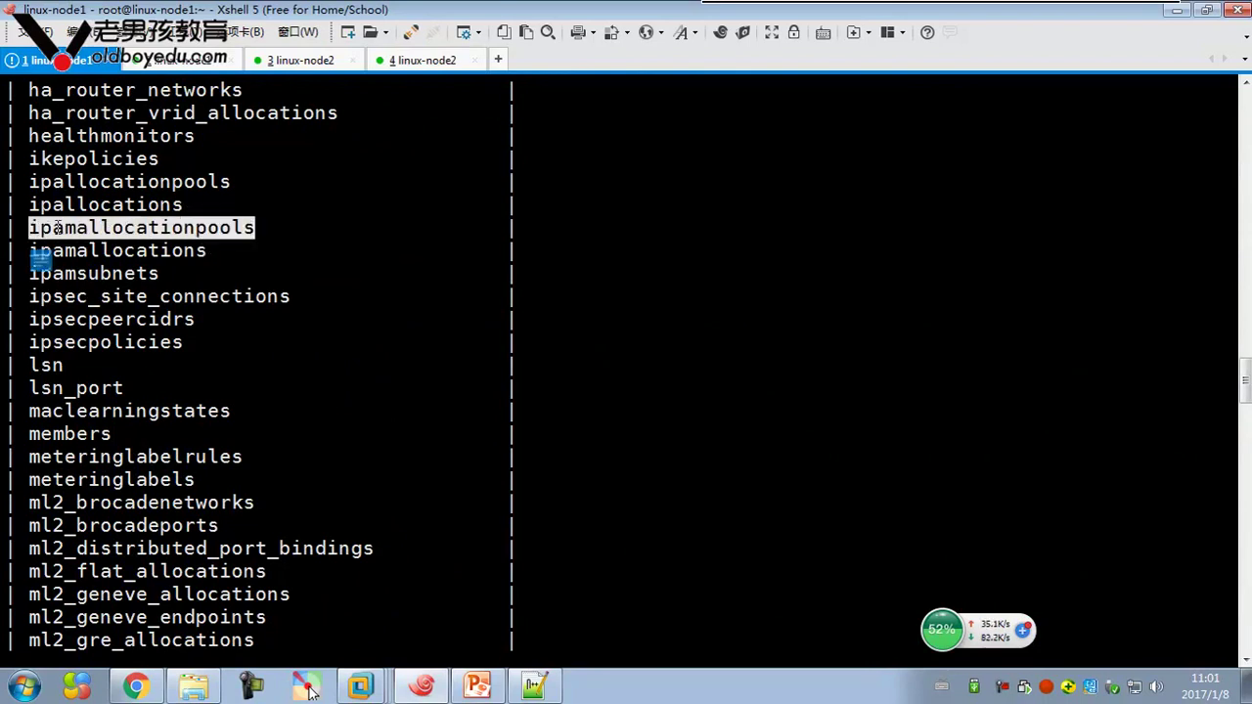
{"action": "right_click", "coordinate": [39, 257]}
{"action": "left_click", "coordinate": [143, 243]}
Edit the recalled query into select * from ipamallocationpools; and run it
{"action": "key", "text": "Up"}
{"action": "key", "text": "BackSpace"}
{"action": "key", "text": "BackSpace"}
{"action": "key", "text": "BackSpace"}
{"action": "key", "text": "BackSpace"}
{"action": "key", "text": "BackSpace"}
{"action": "key", "text": "BackSpace"}
{"action": "key", "text": "BackSpace"}
{"action": "key", "text": "BackSpace"}
{"action": "key", "text": "BackSpace"}
{"action": "key", "text": "BackSpace"}
{"action": "key", "text": "BackSpace"}
{"action": "key", "text": "BackSpace"}
{"action": "key", "text": "BackSpace"}
{"action": "key", "text": "BackSpace"}
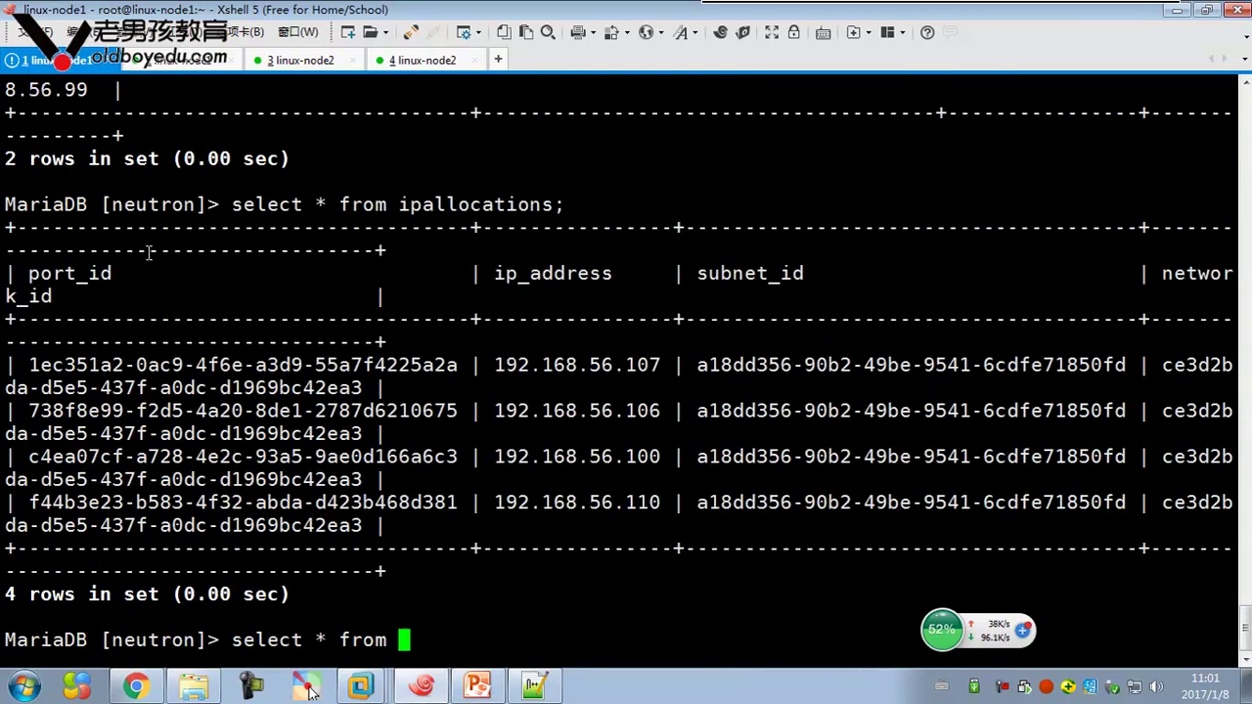
{"action": "right_click", "coordinate": [507, 260]}
{"action": "left_click", "coordinate": [565, 280]}
{"action": "type", "text": ";"}
{"action": "key", "text": "Return"}
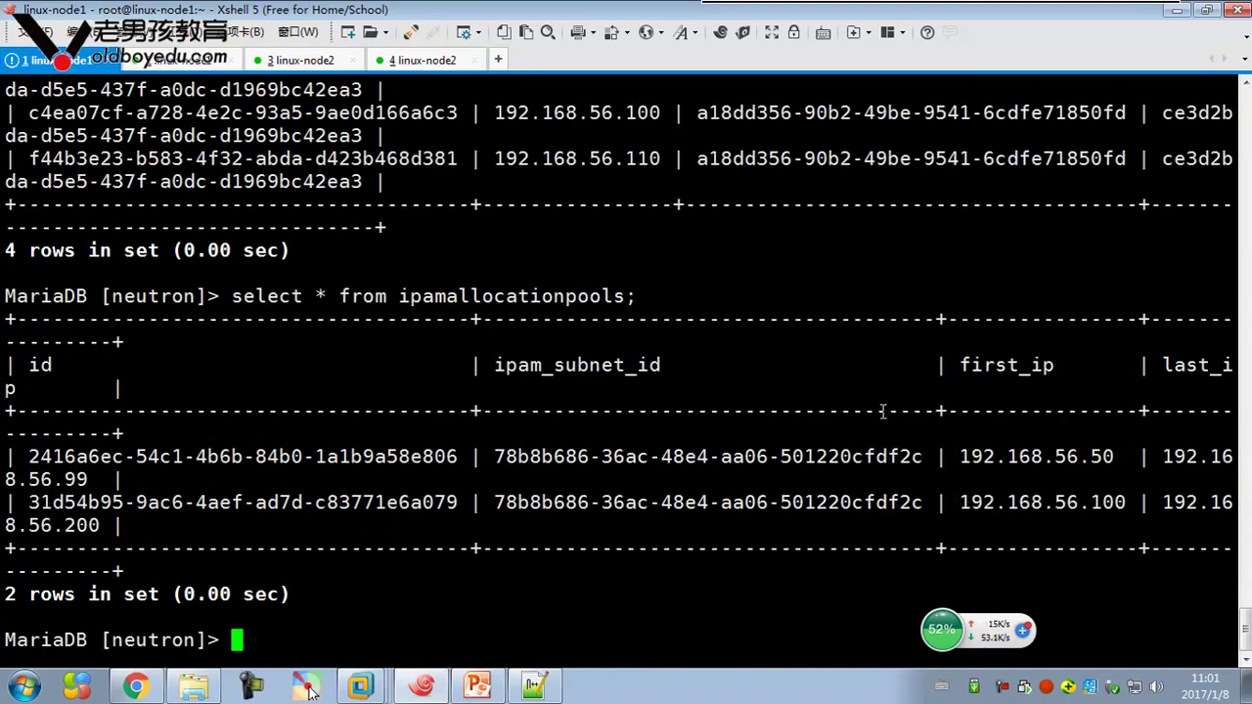
Change the recalled query to select * from ipamallocations; and run it
{"action": "key", "text": "Up"}
{"action": "key", "text": "BackSpace"}
{"action": "key", "text": "BackSpace"}
{"action": "key", "text": "BackSpace"}
{"action": "key", "text": "BackSpace"}
{"action": "key", "text": "BackSpace"}
{"action": "key", "text": "BackSpace"}
{"action": "key", "text": "BackSpace"}
{"action": "key", "text": "BackSpace"}
{"action": "key", "text": "BackSpace"}
{"action": "key", "text": "BackSpace"}
{"action": "key", "text": "BackSpace"}
{"action": "key", "text": "BackSpace"}
{"action": "key", "text": "BackSpace"}
{"action": "key", "text": "BackSpace"}
{"action": "key", "text": "BackSpace"}
{"action": "key", "text": "BackSpace"}
{"action": "key", "text": "BackSpace"}
{"action": "key", "text": "BackSpace"}
{"action": "key", "text": "BackSpace"}
{"action": "key", "text": "BackSpace"}
{"action": "scroll", "coordinate": [675, 244], "scroll_direction": "up", "scroll_amount": 15}
{"action": "scroll", "coordinate": [591, 318], "scroll_direction": "up", "scroll_amount": 15}
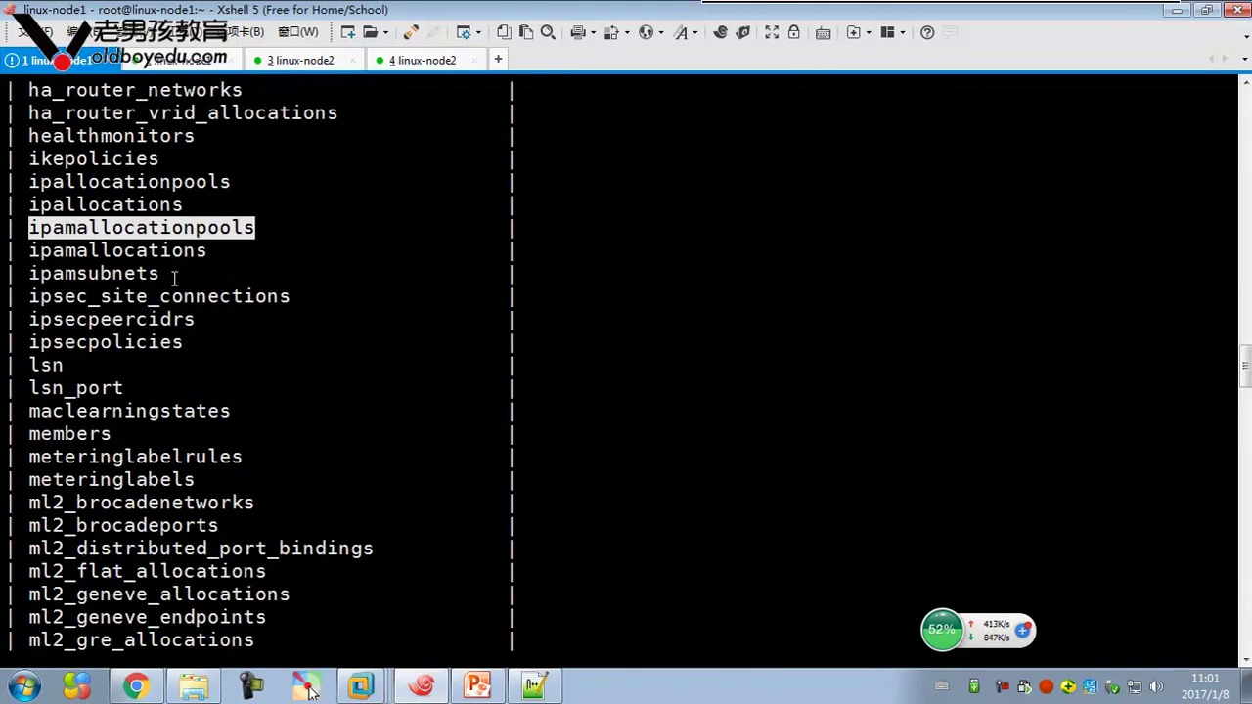
{"action": "left_click_drag", "start_coordinate": [26, 250], "coordinate": [208, 251]}
{"action": "right_click", "coordinate": [207, 254]}
{"action": "left_click", "coordinate": [301, 300]}
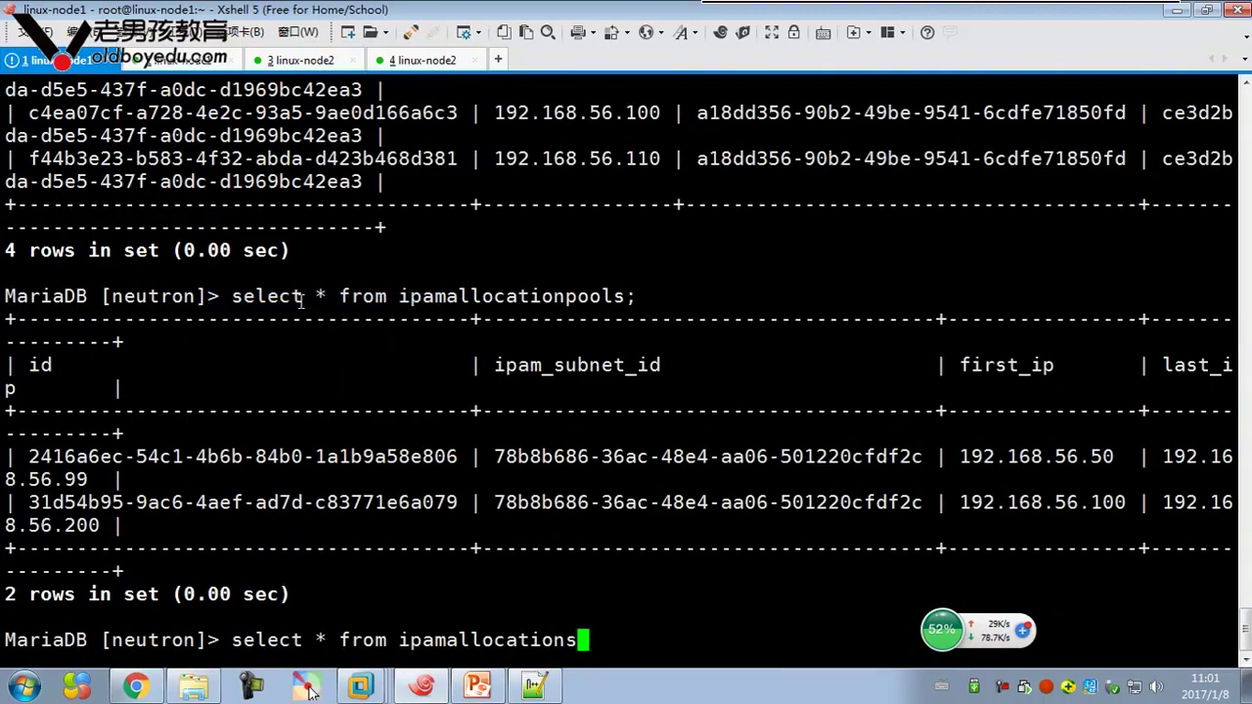
{"action": "type", "text": ";"}
{"action": "key", "text": "Return"}
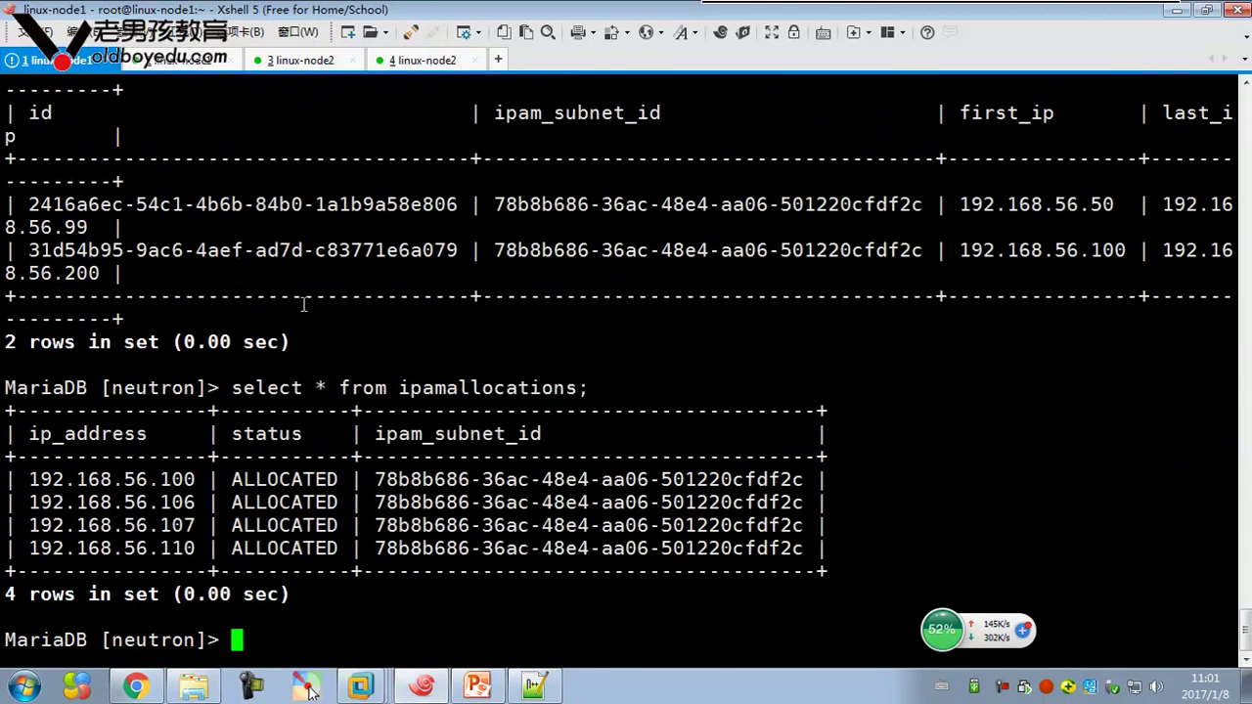
Highlight the allocated addresses in the ipamallocations result
{"action": "left_click_drag", "start_coordinate": [26, 478], "coordinate": [431, 525]}
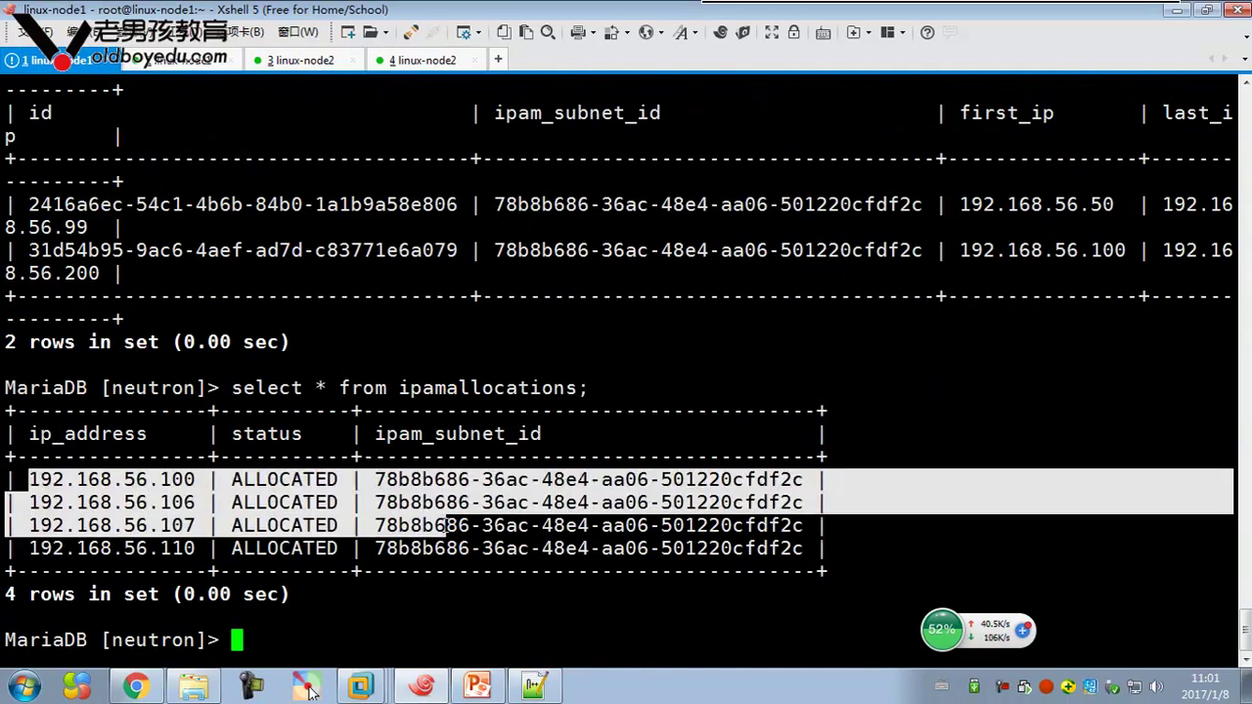
{"action": "scroll", "coordinate": [444, 480], "scroll_direction": "up", "scroll_amount": 10}
{"action": "scroll", "coordinate": [444, 480], "scroll_direction": "up", "scroll_amount": 20}
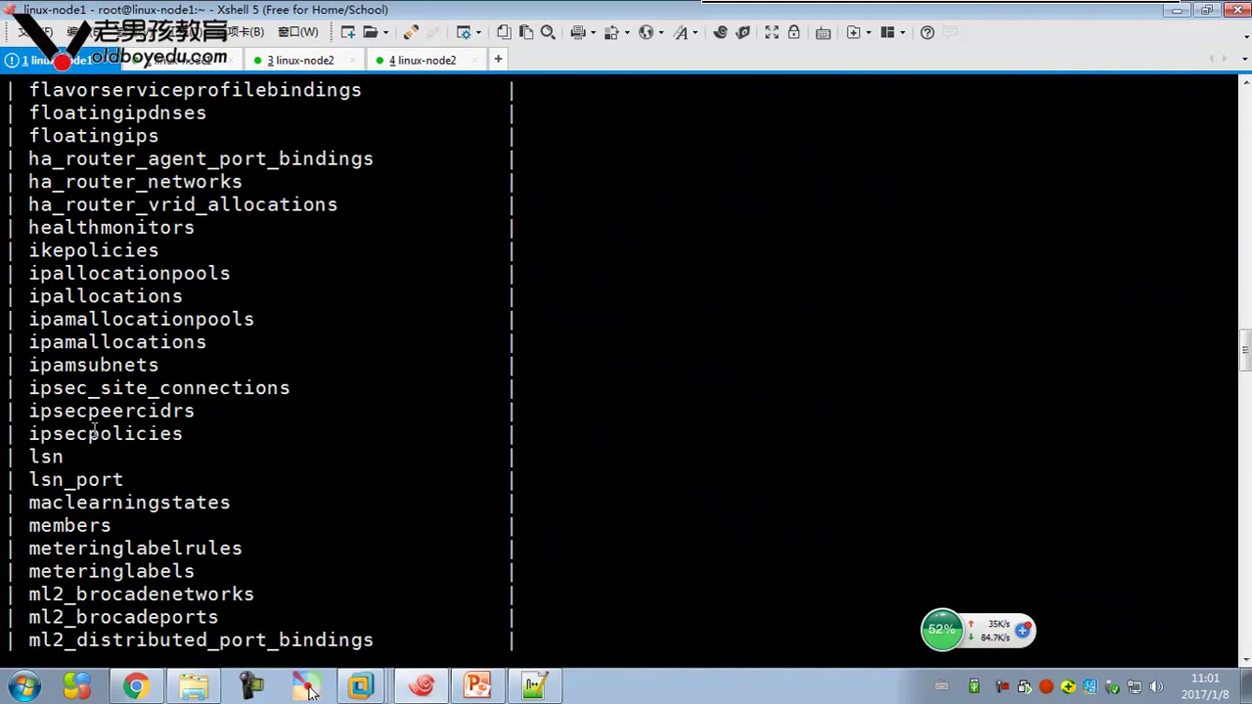
{"action": "scroll", "coordinate": [557, 372], "scroll_direction": "down", "scroll_amount": 10}
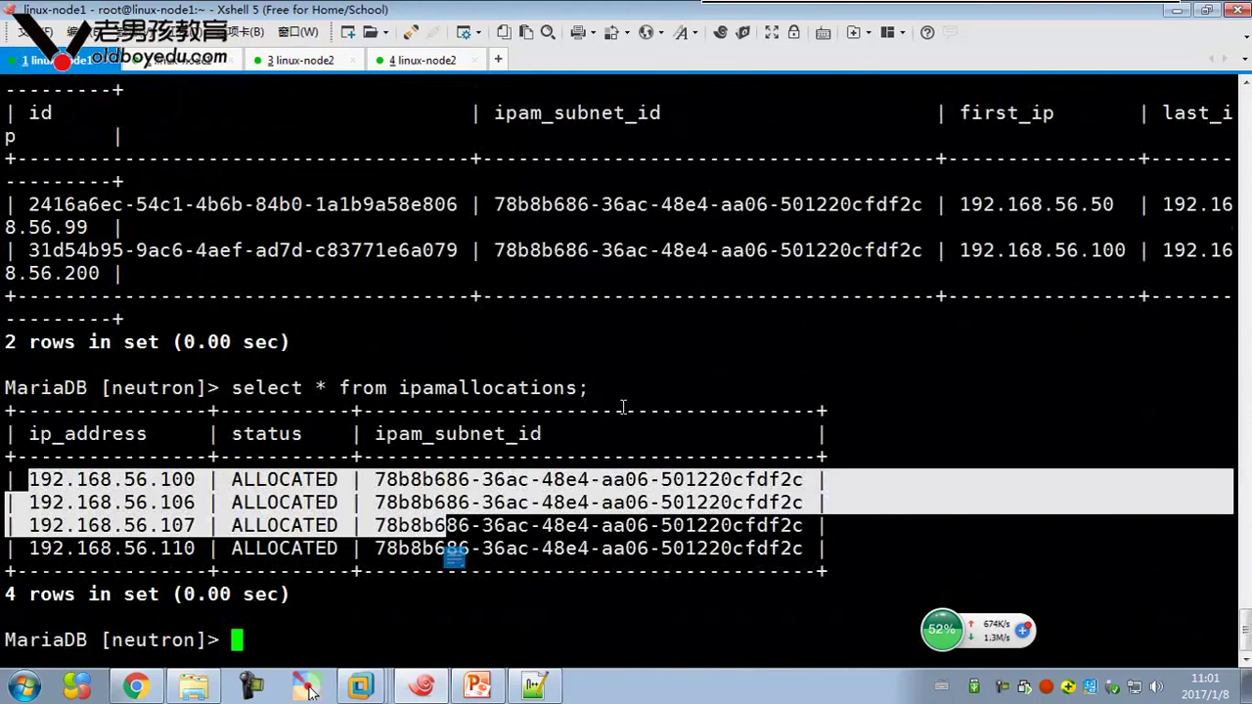
{"action": "left_click", "coordinate": [914, 466]}
{"action": "scroll", "coordinate": [851, 446], "scroll_direction": "up", "scroll_amount": 8}
{"action": "scroll", "coordinate": [847, 442], "scroll_direction": "down", "scroll_amount": 8}
Quit the MariaDB client with exit
{"action": "type", "text": "e"}
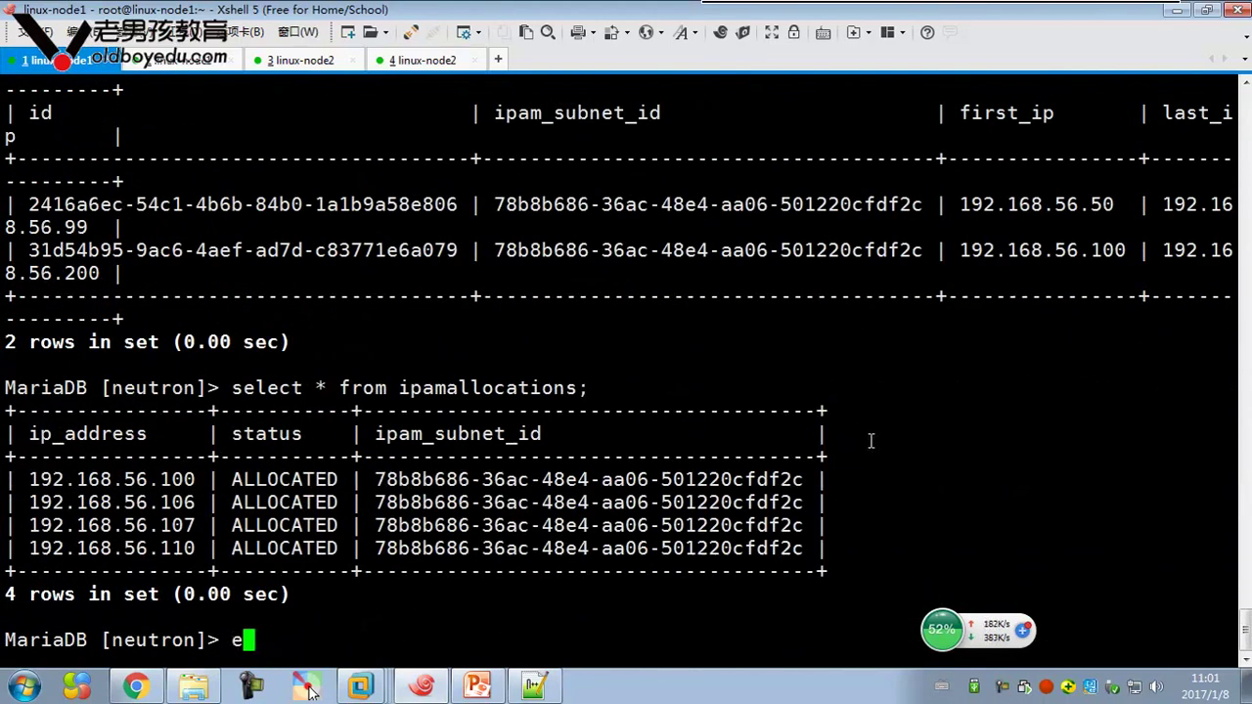
{"action": "type", "text": "xit"}
{"action": "key", "text": "Return"}
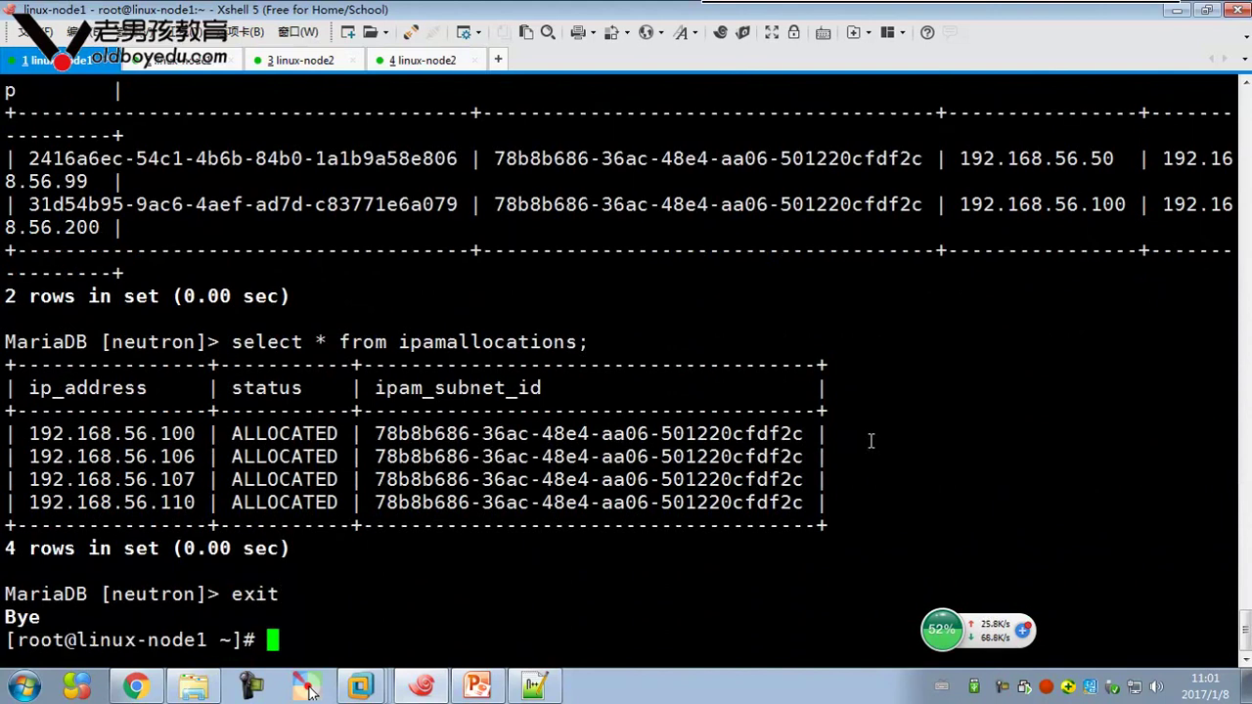
{"action": "scroll", "coordinate": [766, 384], "scroll_direction": "up", "scroll_amount": 20}
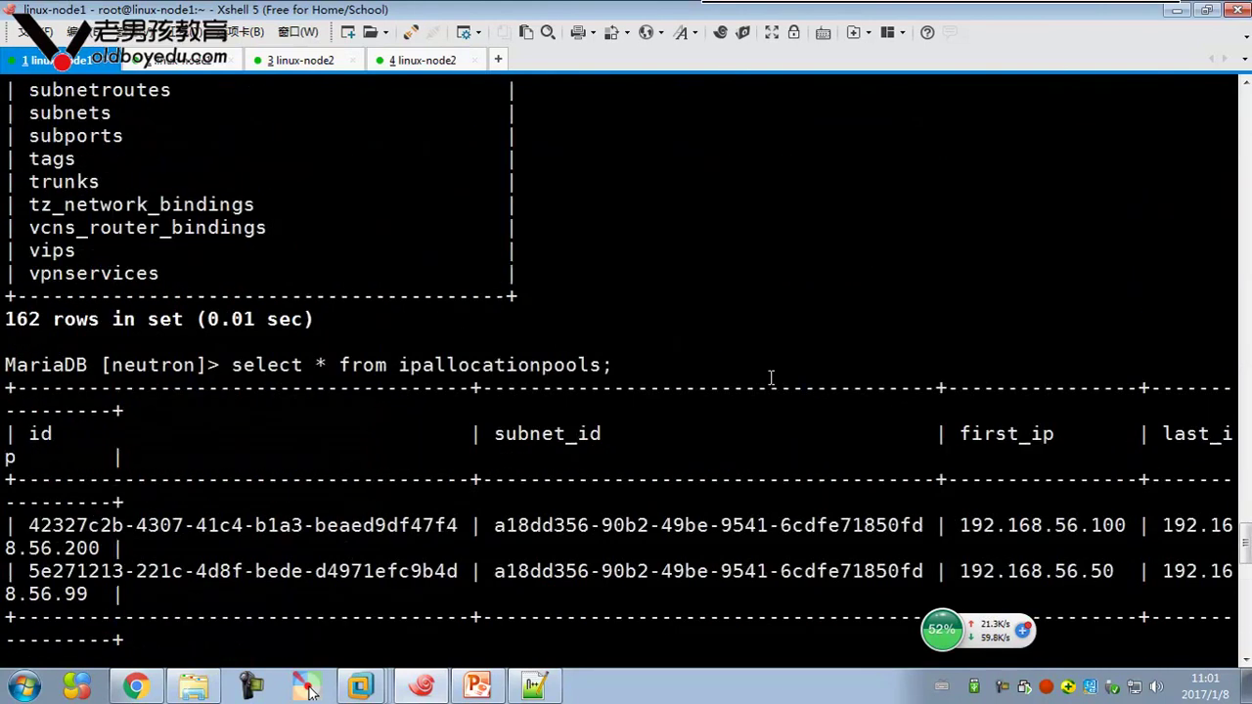
{"action": "scroll", "coordinate": [771, 377], "scroll_direction": "up", "scroll_amount": 7}
{"action": "scroll", "coordinate": [768, 377], "scroll_direction": "down", "scroll_amount": 20}
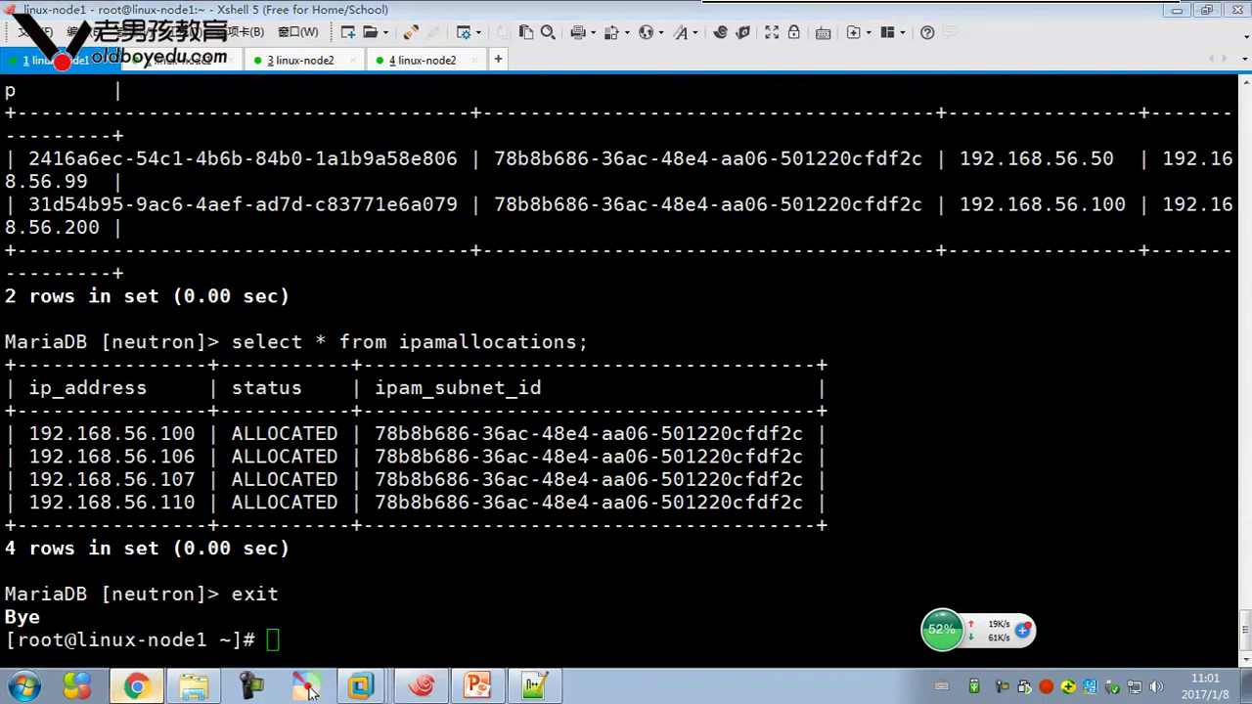
Review the public network's Subnets, Ports and DHCP Agents tabs, then log the admin out
{"action": "left_click", "coordinate": [135, 686]}
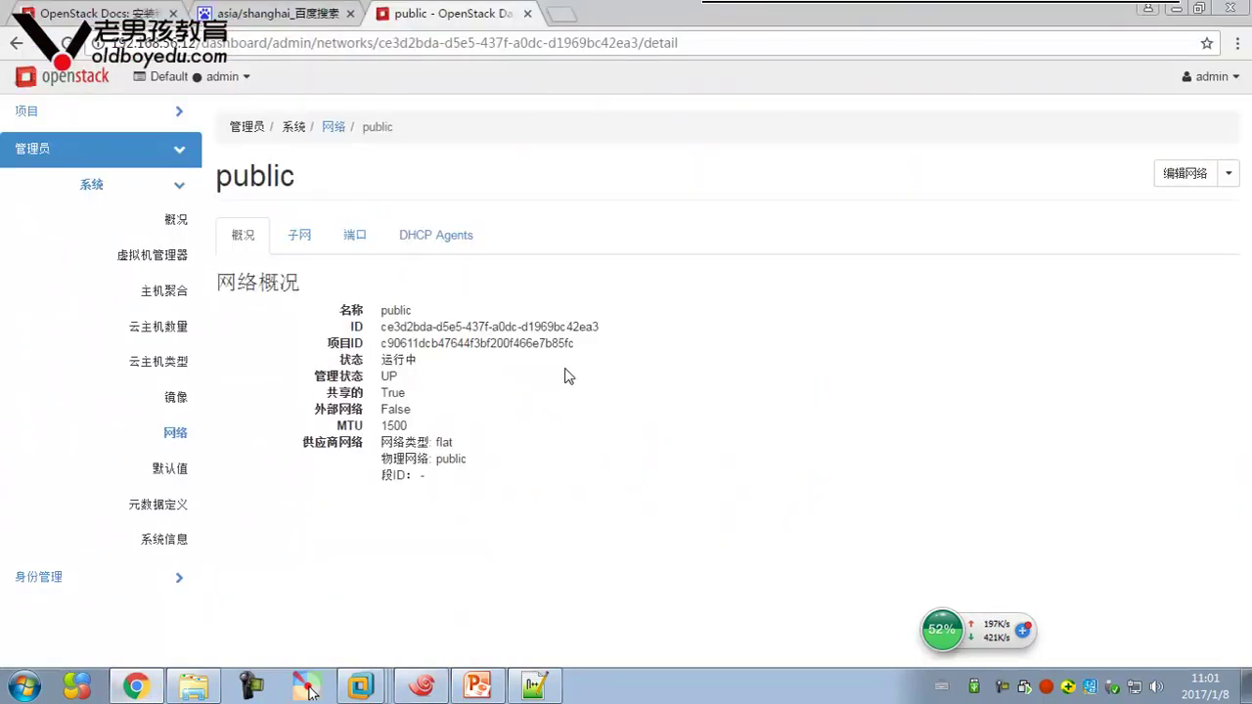
{"action": "left_click", "coordinate": [299, 235]}
{"action": "left_click", "coordinate": [354, 235]}
{"action": "left_click", "coordinate": [420, 239]}
{"action": "left_click", "coordinate": [1213, 76]}
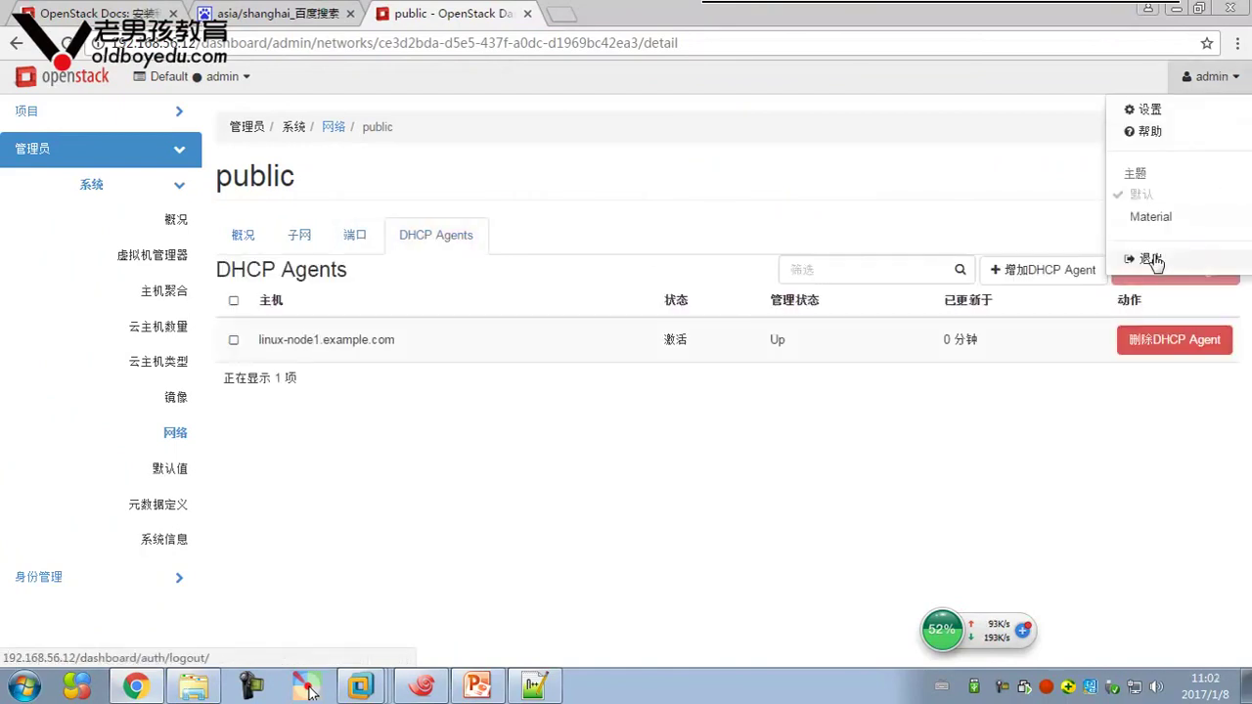
{"action": "left_click", "coordinate": [1153, 260]}
{"action": "left_click", "coordinate": [494, 448]}
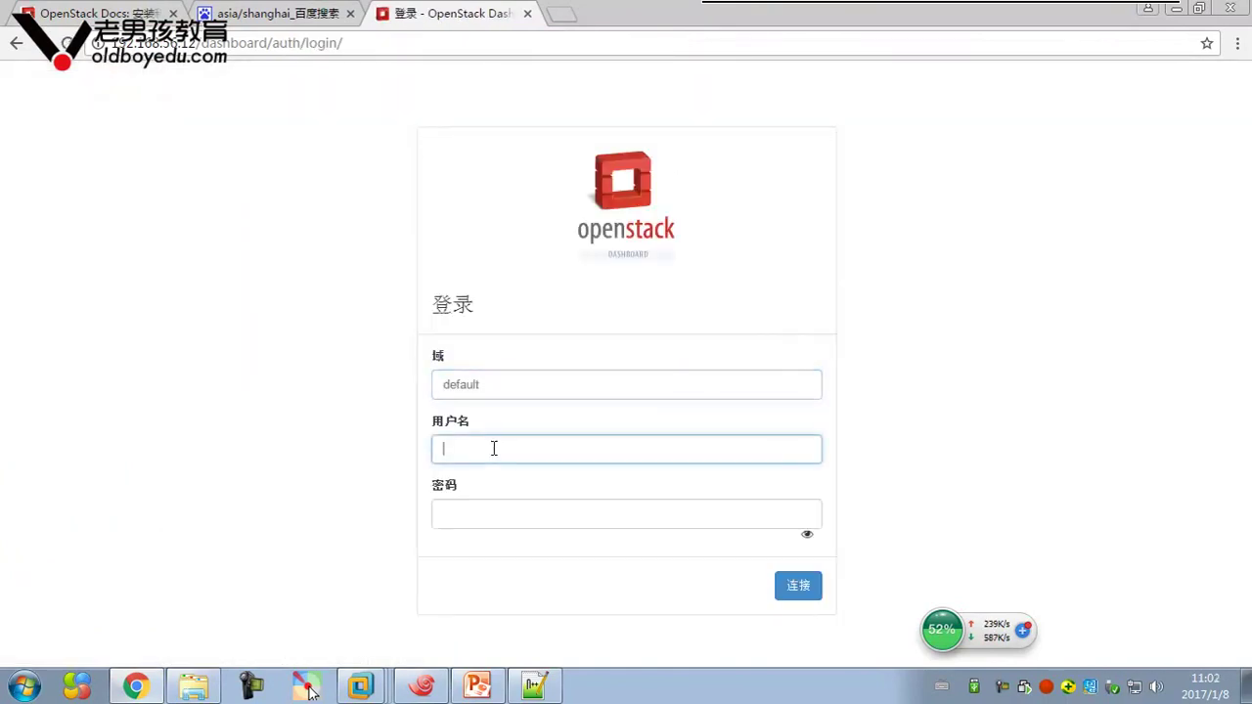
Sign in as the demo user with its password and open the project's instances list
{"action": "type", "text": "demo"}
{"action": "key", "text": "Tab"}
{"action": "type", "text": "d"}
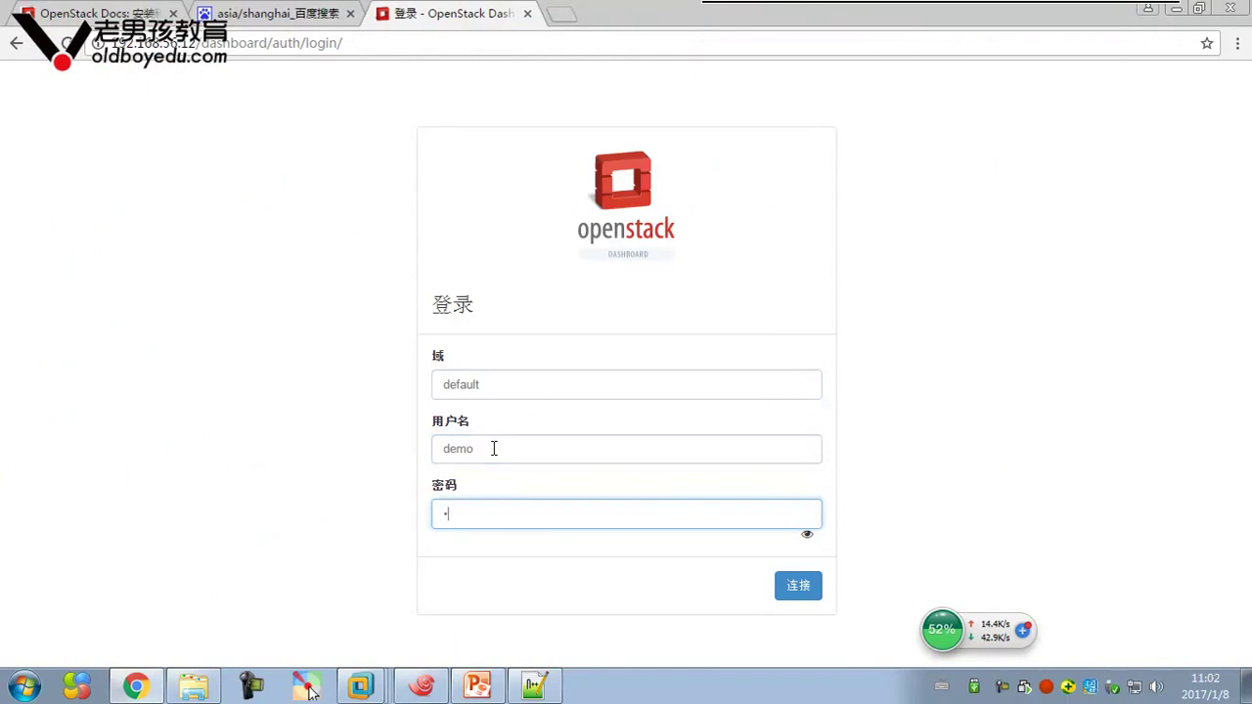
{"action": "type", "text": "emo"}
{"action": "key", "text": "Return"}
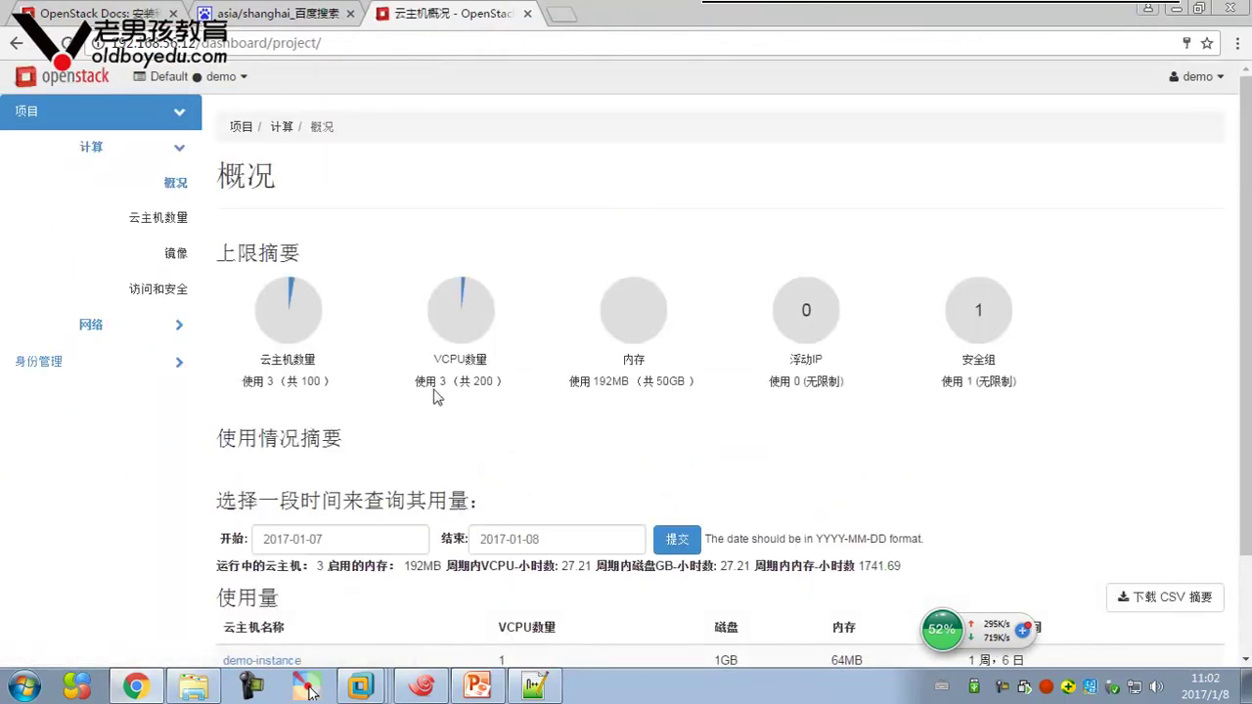
{"action": "left_click", "coordinate": [173, 217]}
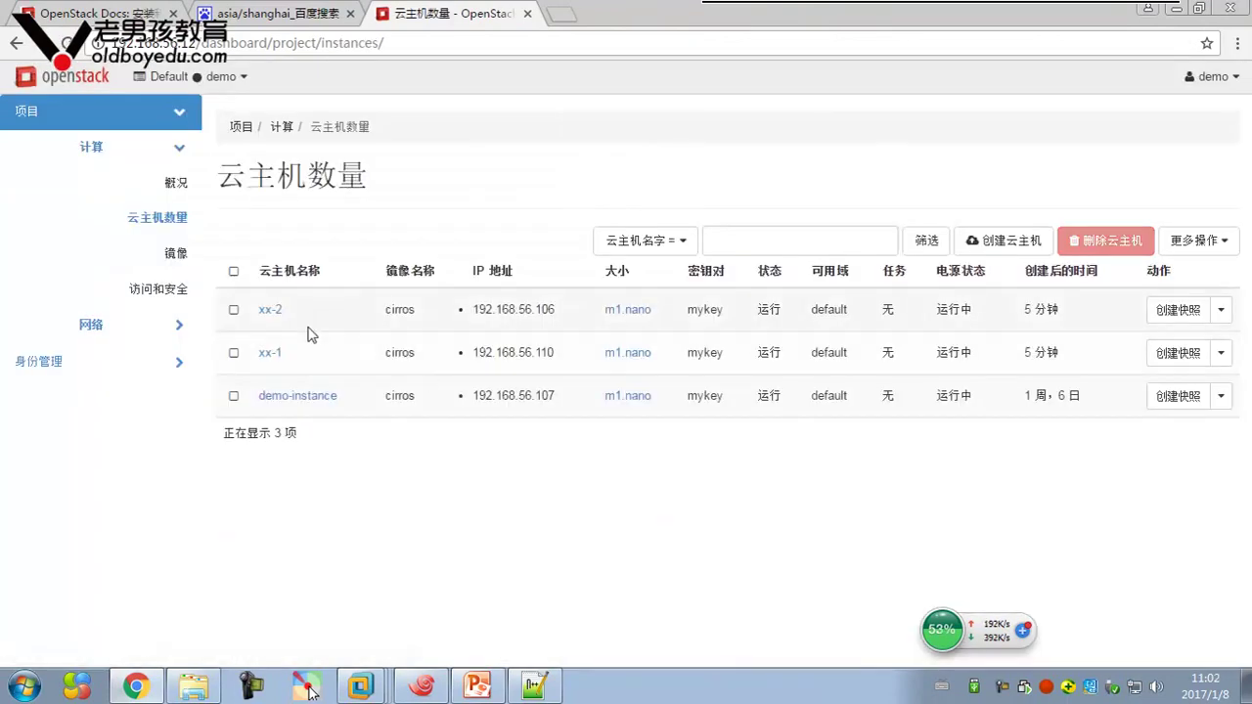